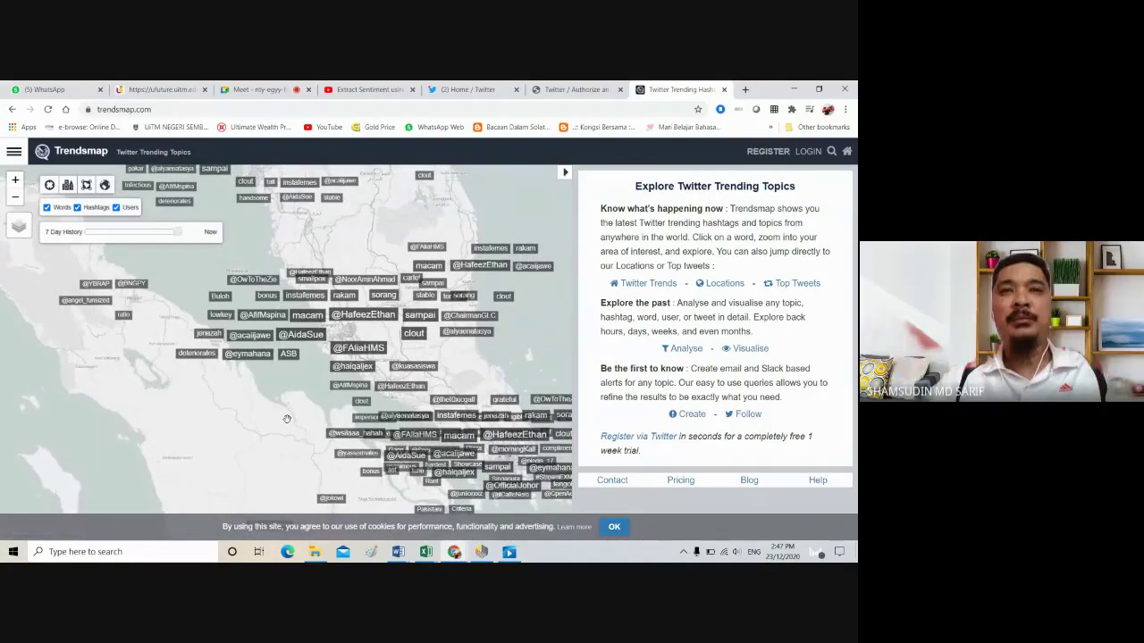
Pan the Trendsmap map, then switch to RapidMiner Studio's empty new process.
{"action": "left_click_drag", "start_coordinate": [285, 419], "coordinate": [230, 386]}
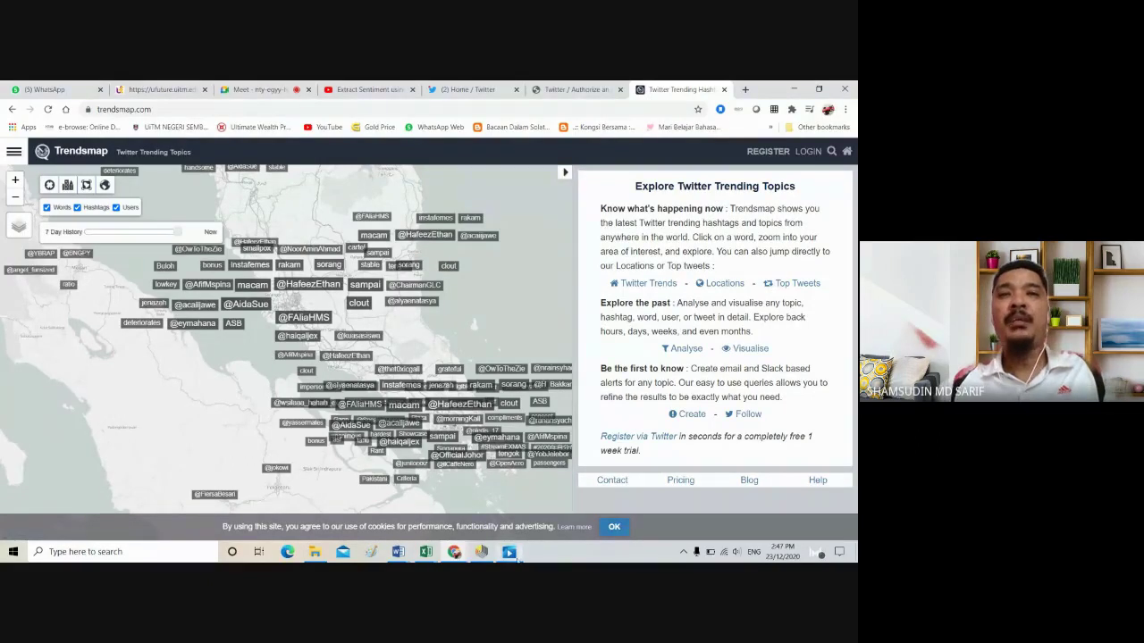
{"action": "left_click", "coordinate": [481, 551]}
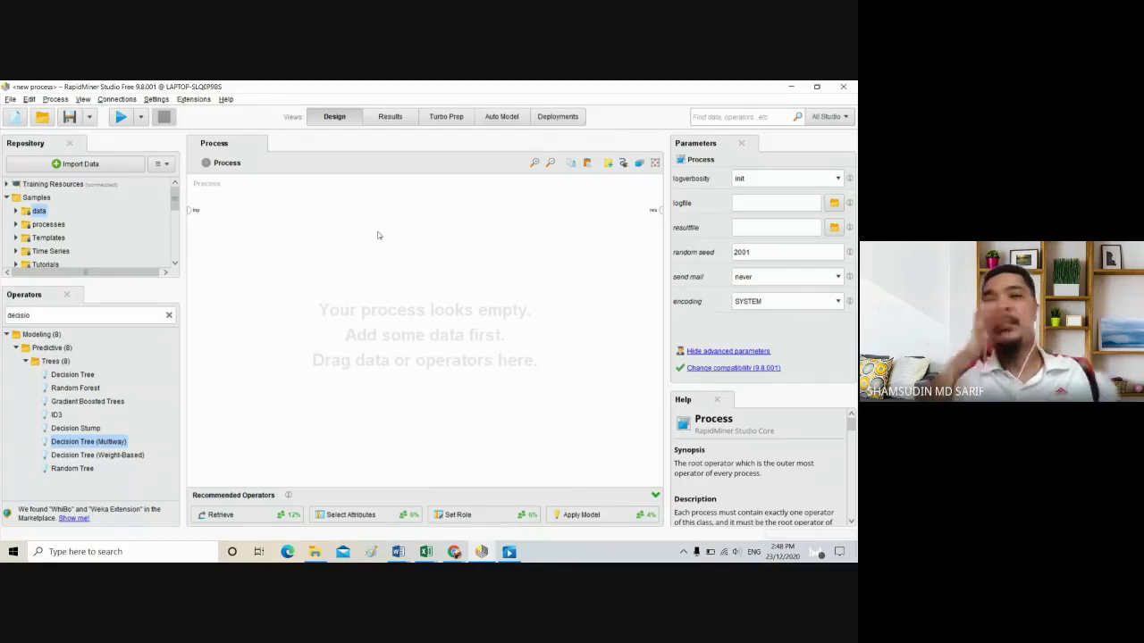
{"action": "left_click", "coordinate": [454, 552]}
{"action": "left_click", "coordinate": [398, 482]}
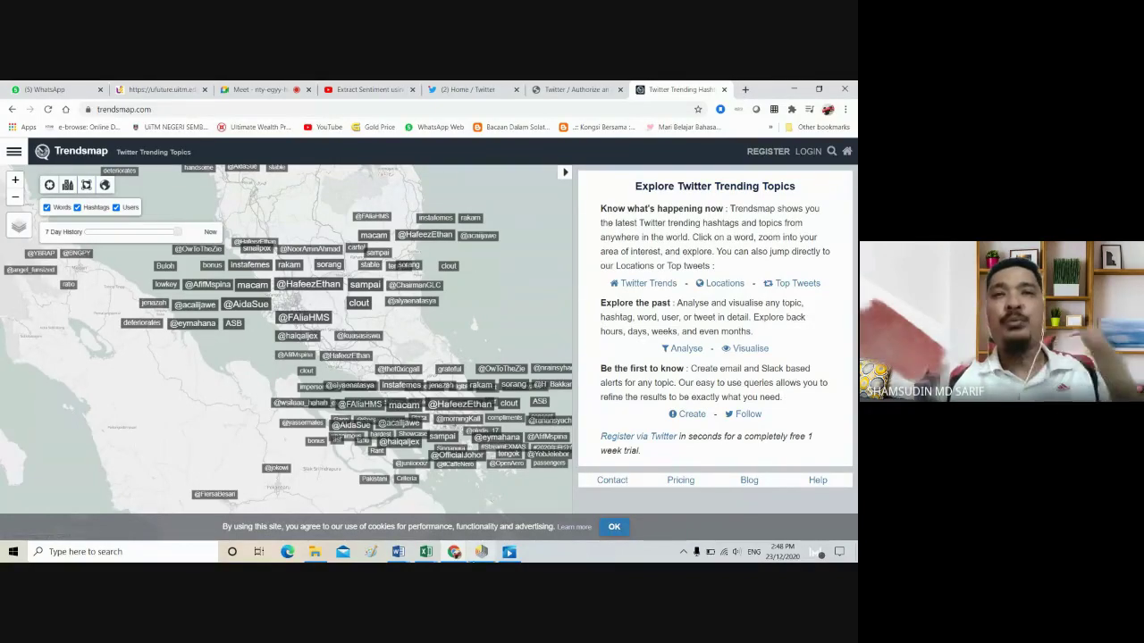
{"action": "left_click", "coordinate": [491, 554]}
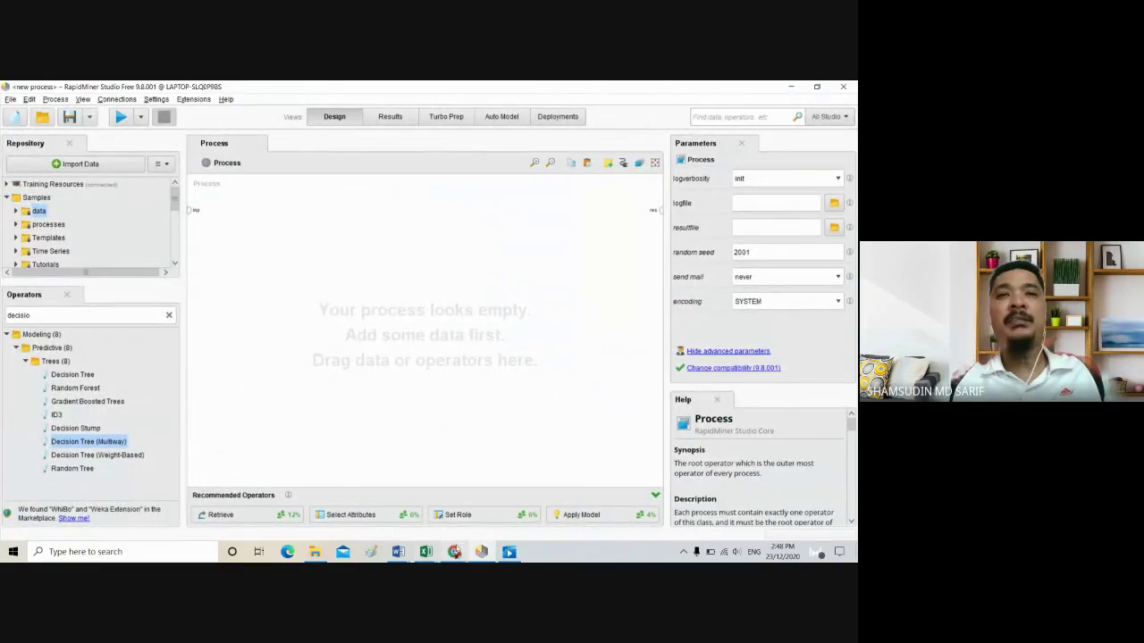
{"action": "mouse_move", "coordinate": [453, 552]}
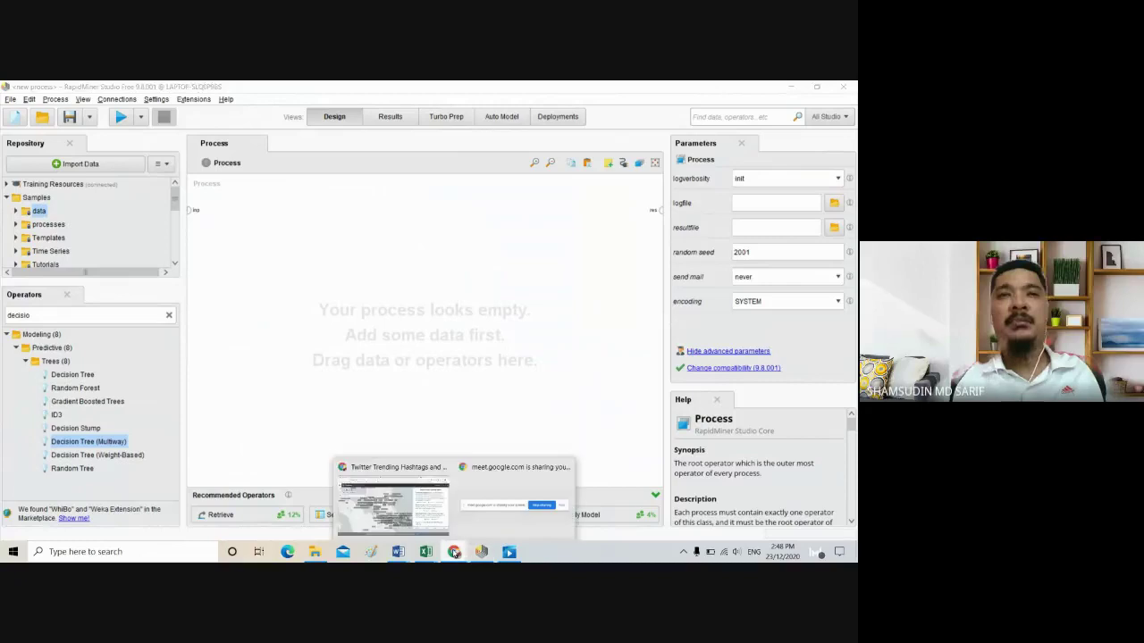
{"action": "left_click", "coordinate": [388, 471]}
{"action": "left_click", "coordinate": [268, 91]}
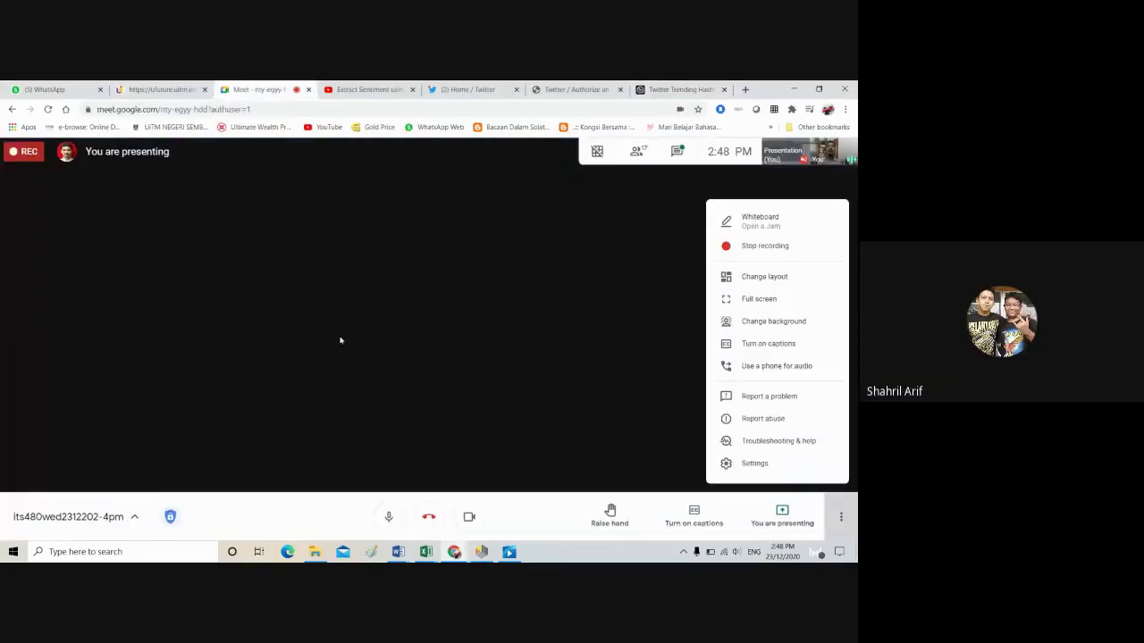
{"action": "left_click", "coordinate": [840, 515]}
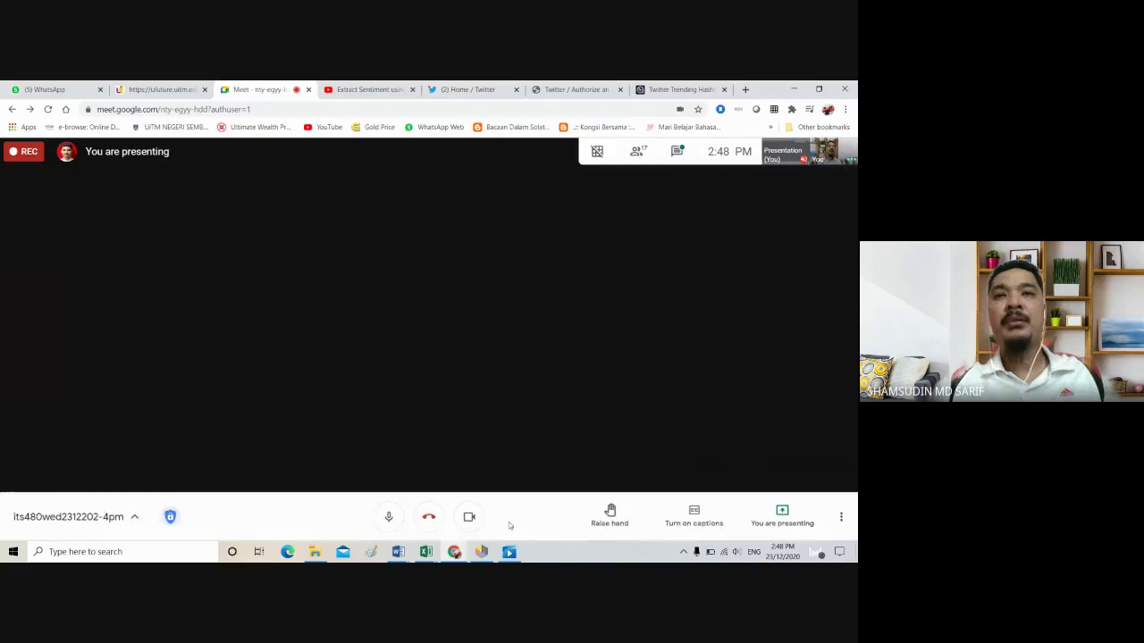
{"action": "left_click", "coordinate": [483, 551]}
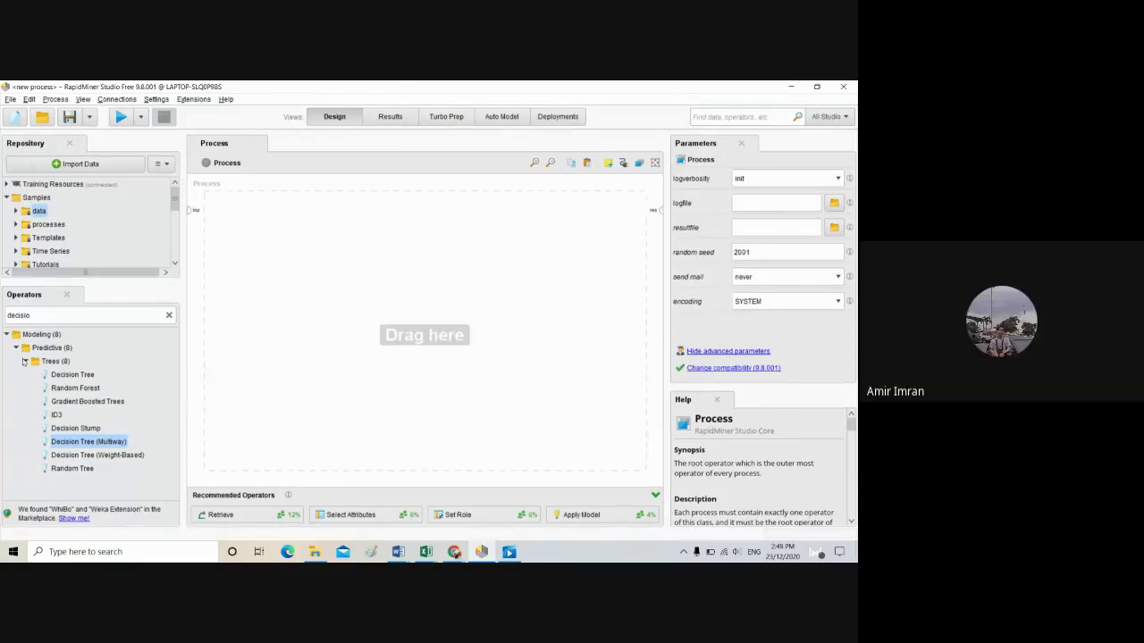
Collapse the Trees group, enlarge the repository list, and delete the 'decisio' operator search text.
{"action": "left_click", "coordinate": [26, 361]}
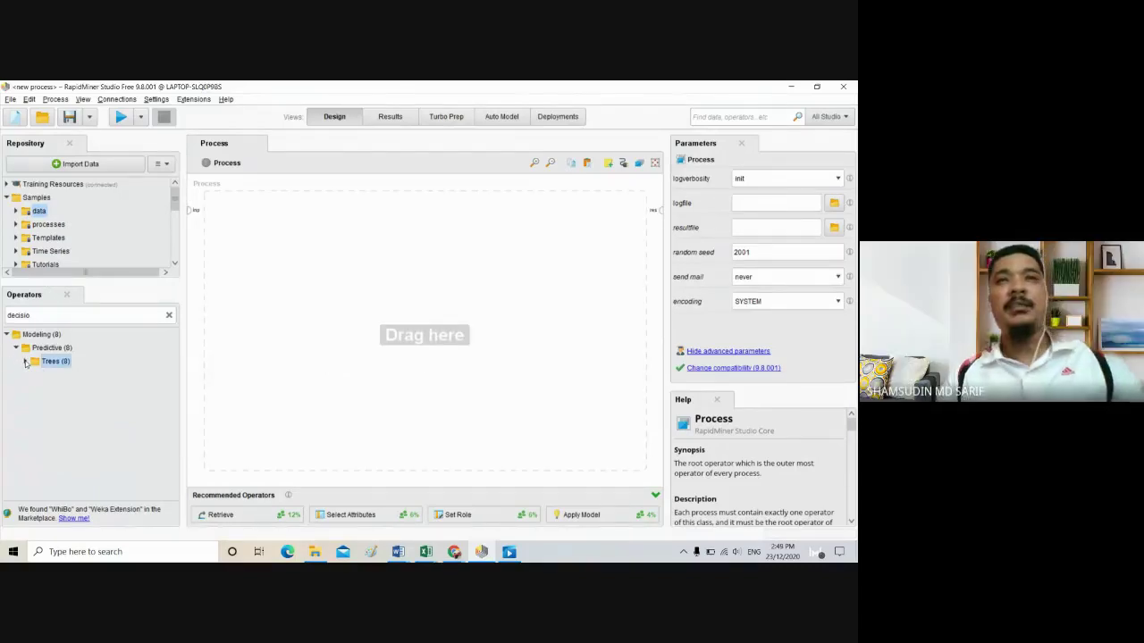
{"action": "left_click_drag", "start_coordinate": [25, 361], "coordinate": [264, 366]}
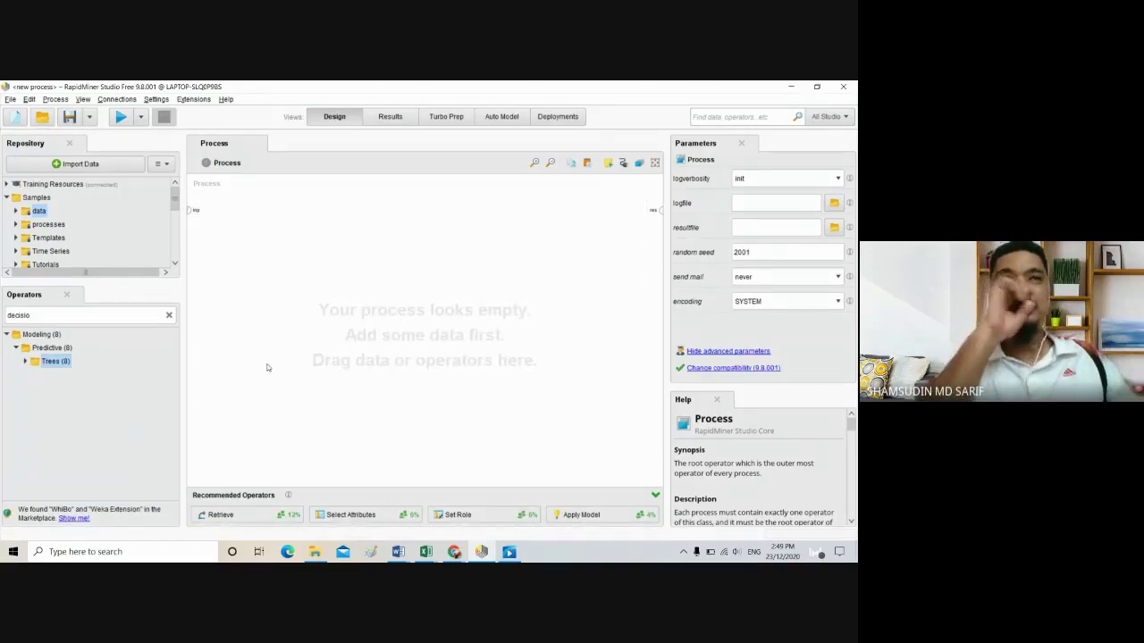
{"action": "left_click_drag", "start_coordinate": [54, 361], "coordinate": [93, 326]}
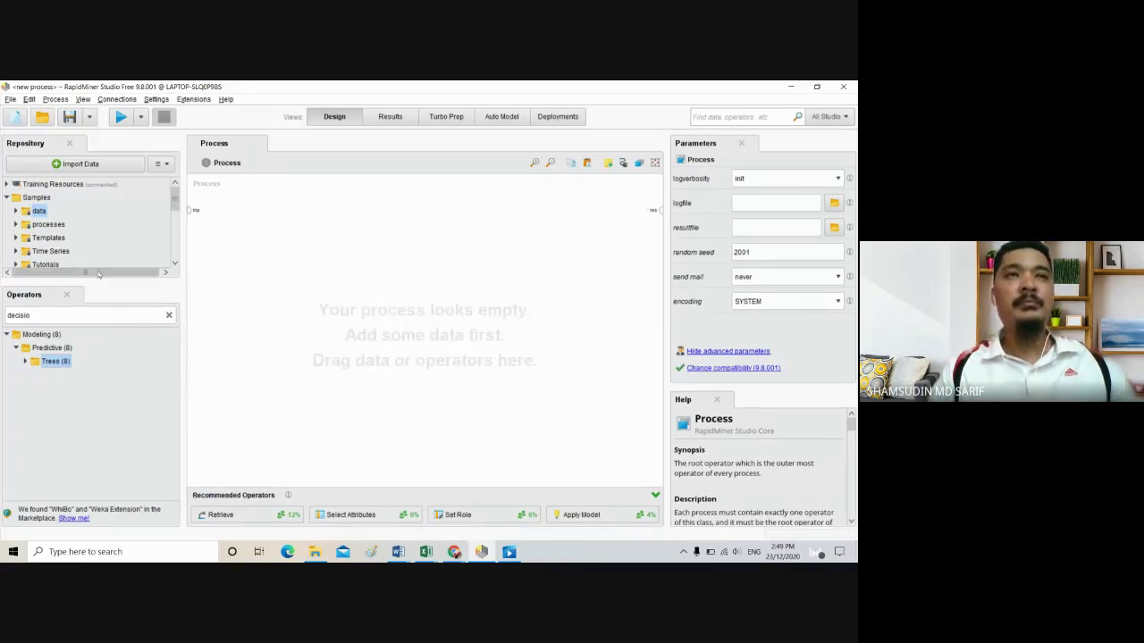
{"action": "left_click_drag", "start_coordinate": [93, 282], "coordinate": [105, 321]}
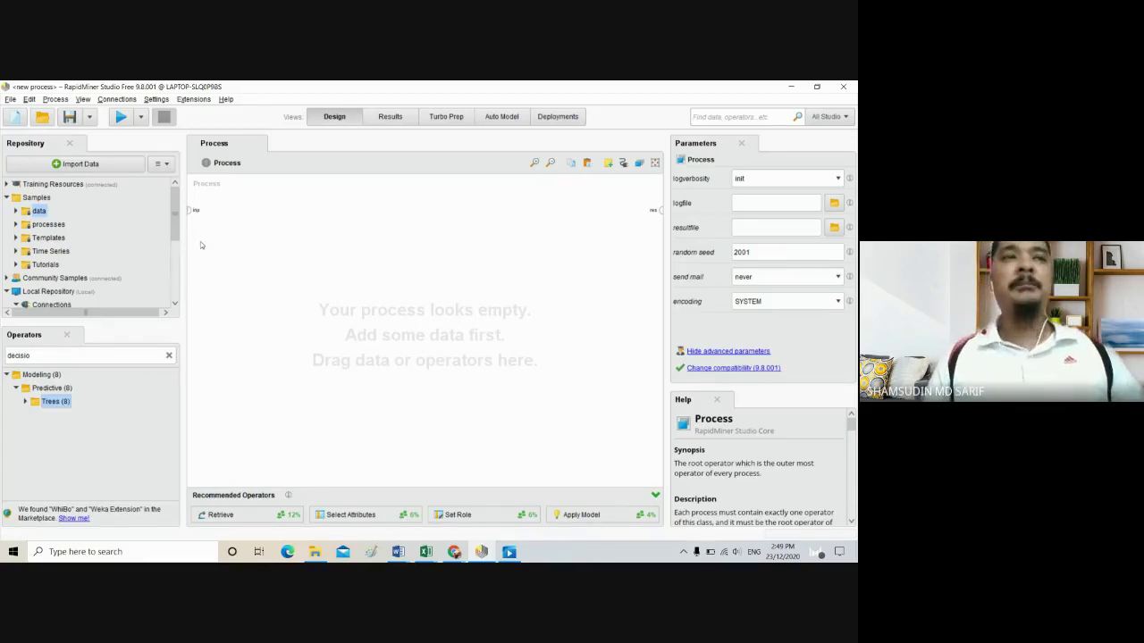
{"action": "double_click", "coordinate": [50, 357]}
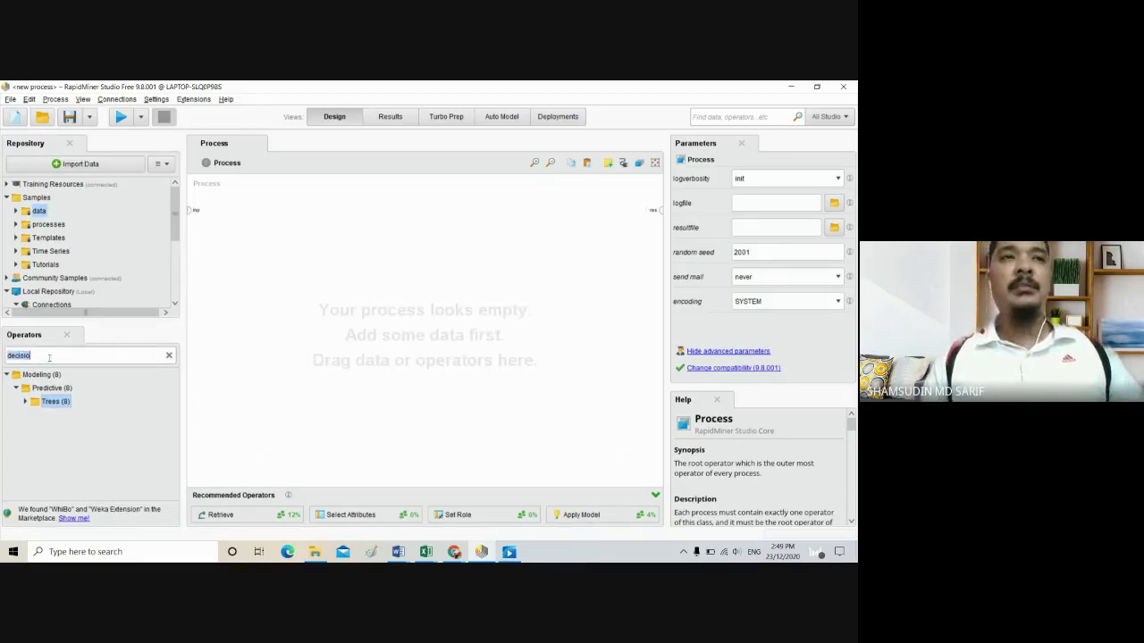
{"action": "key", "text": "BackSpace"}
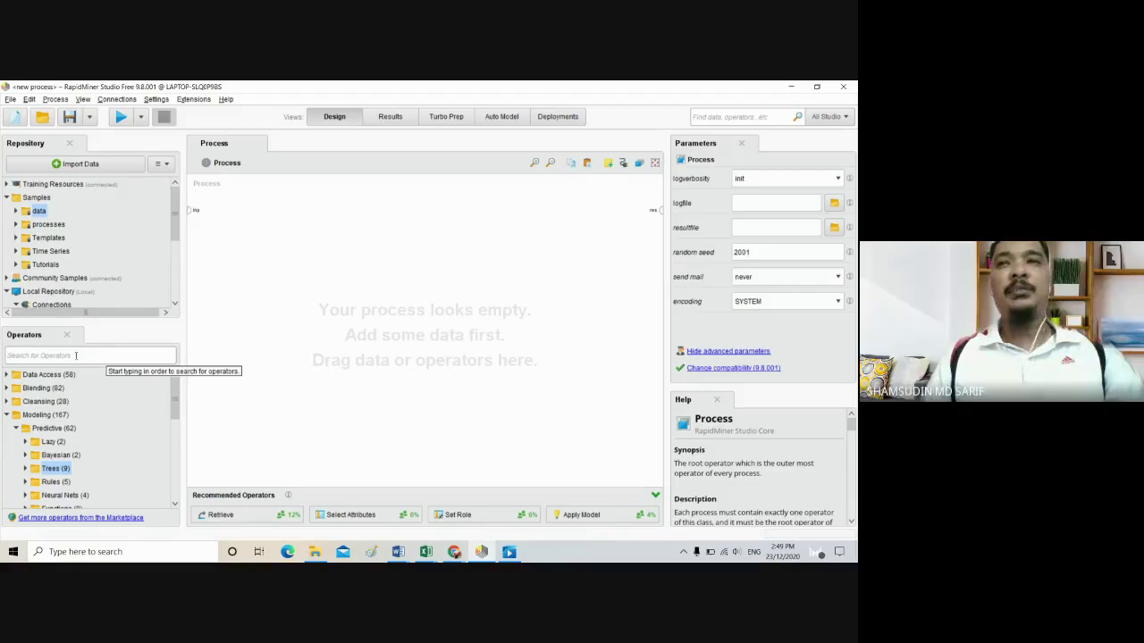
Filter the operator list by entering 'twitter' in the Operators search box.
{"action": "left_click", "coordinate": [71, 355]}
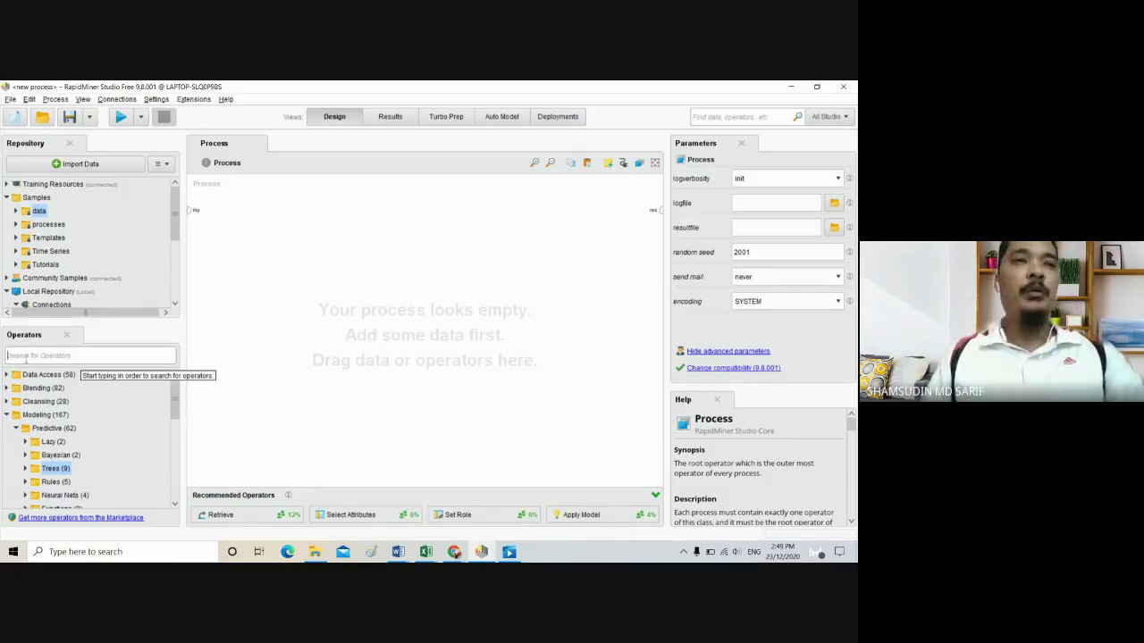
{"action": "type", "text": "twitter"}
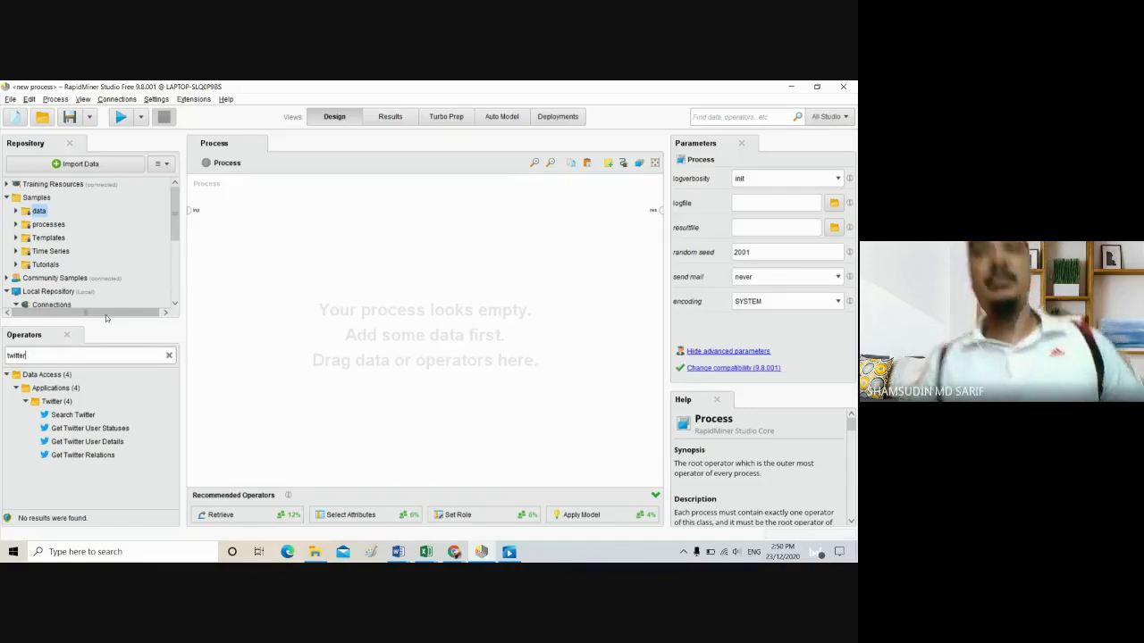
Place a Search Twitter operator at the canvas top left and view its connection source choices.
{"action": "left_click_drag", "start_coordinate": [41, 416], "coordinate": [45, 413]}
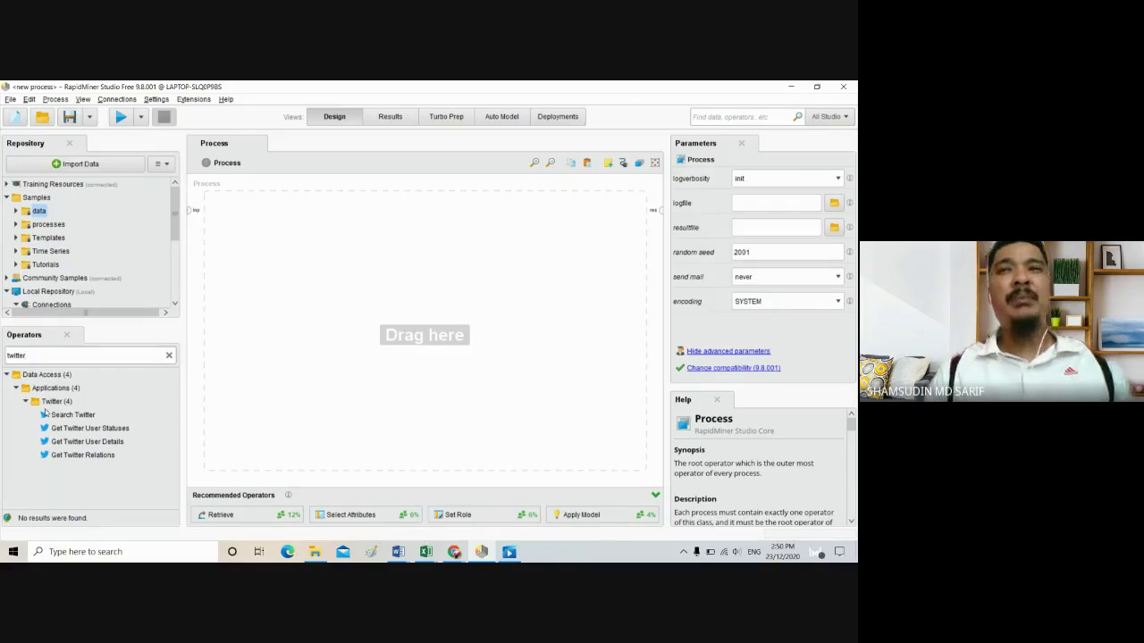
{"action": "left_click_drag", "start_coordinate": [45, 412], "coordinate": [250, 234]}
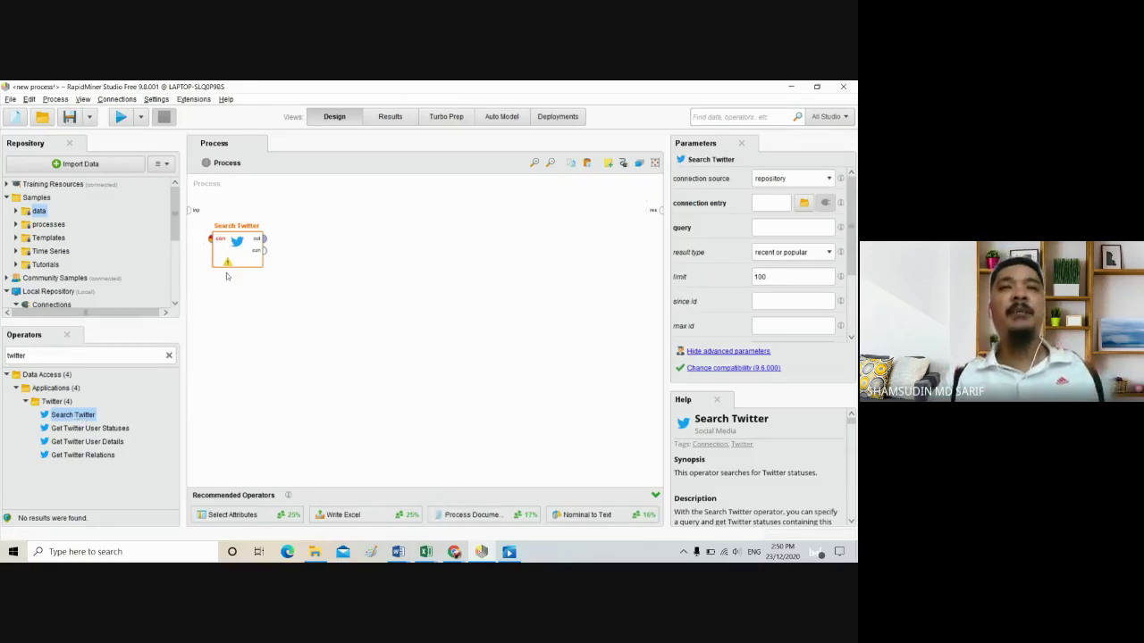
{"action": "left_click_drag", "start_coordinate": [259, 243], "coordinate": [304, 234]}
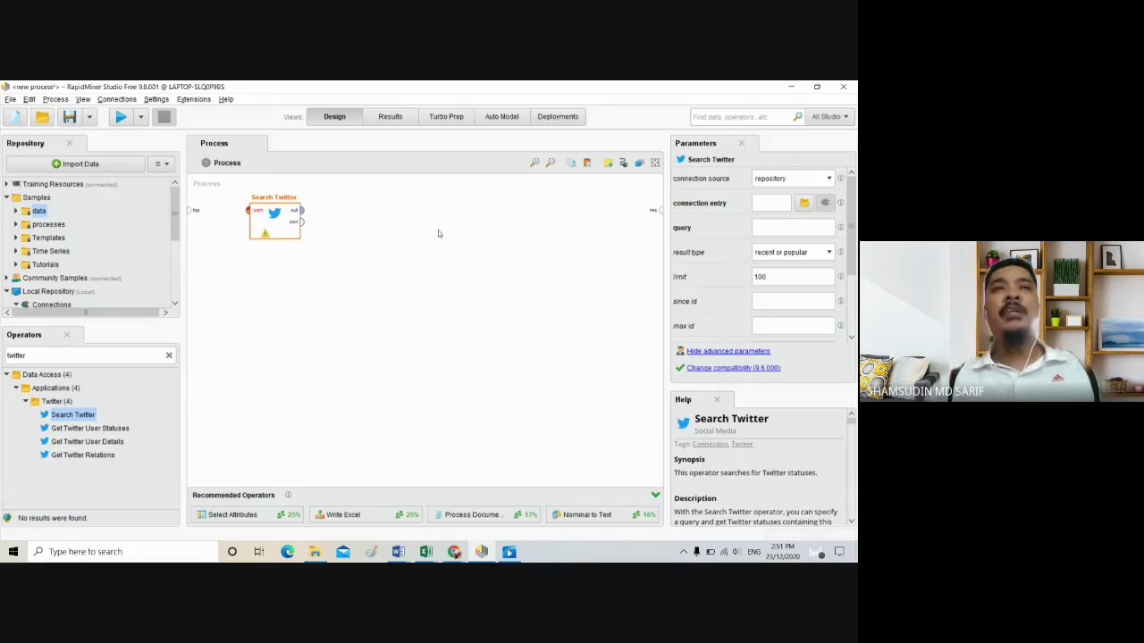
{"action": "left_click", "coordinate": [823, 182]}
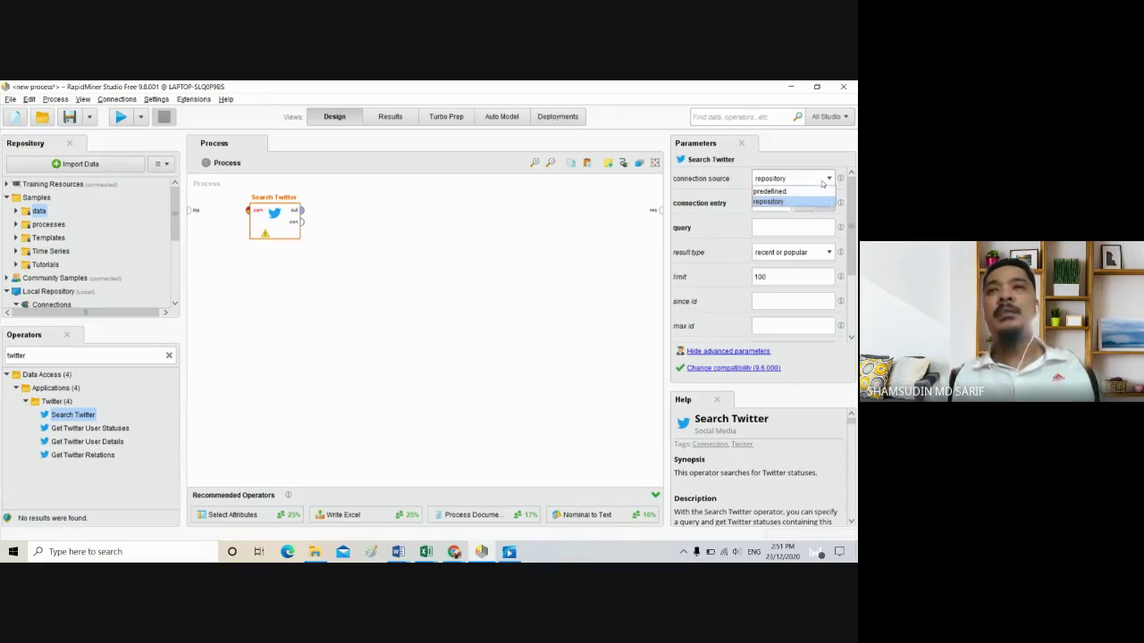
{"action": "left_click", "coordinate": [768, 201]}
{"action": "left_click", "coordinate": [803, 203]}
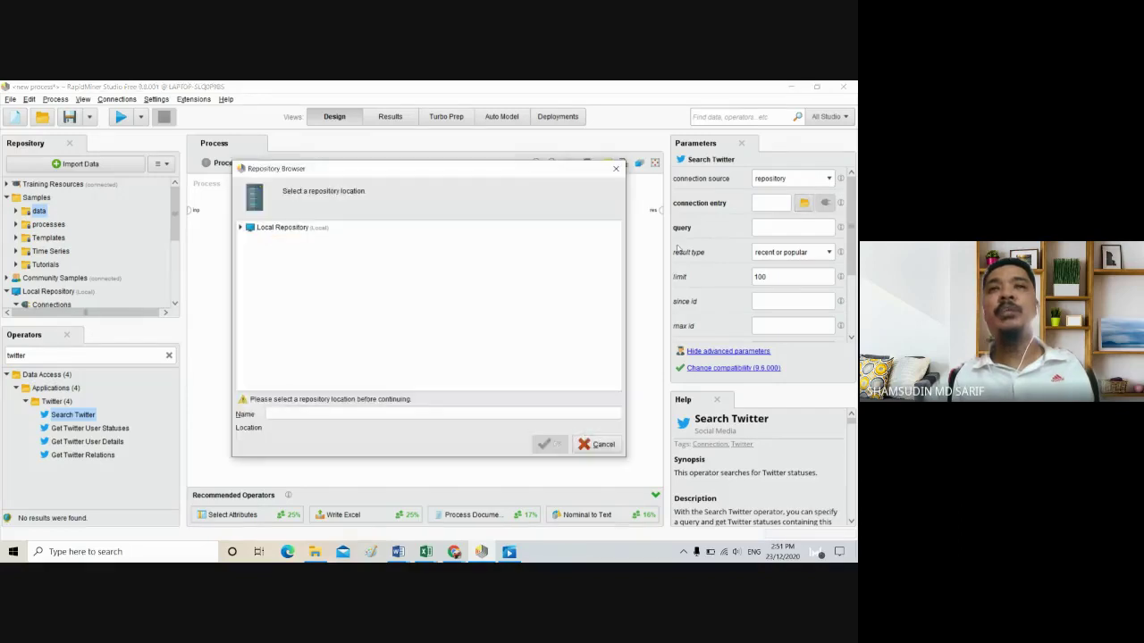
{"action": "left_click", "coordinate": [615, 169]}
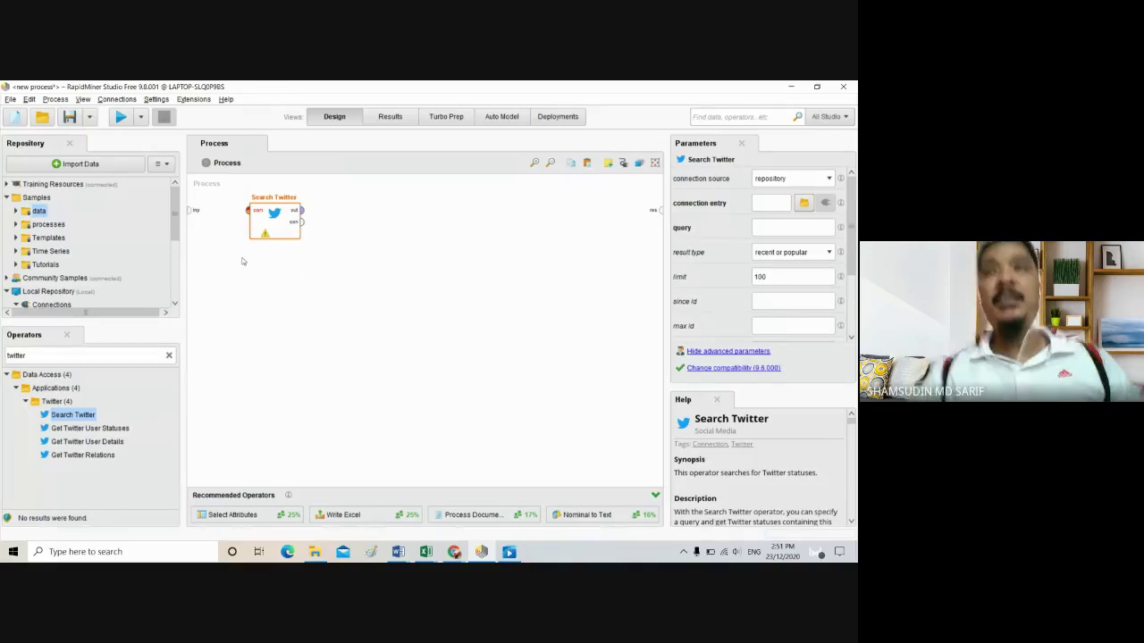
{"action": "left_click", "coordinate": [800, 179]}
{"action": "left_click", "coordinate": [800, 179]}
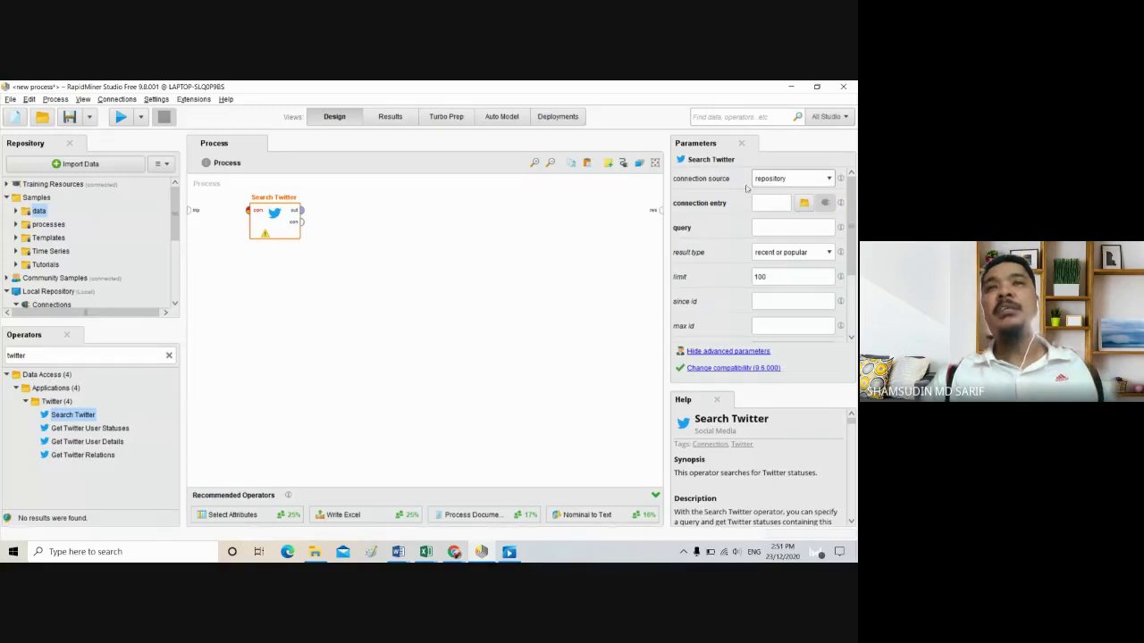
{"action": "left_click", "coordinate": [791, 181]}
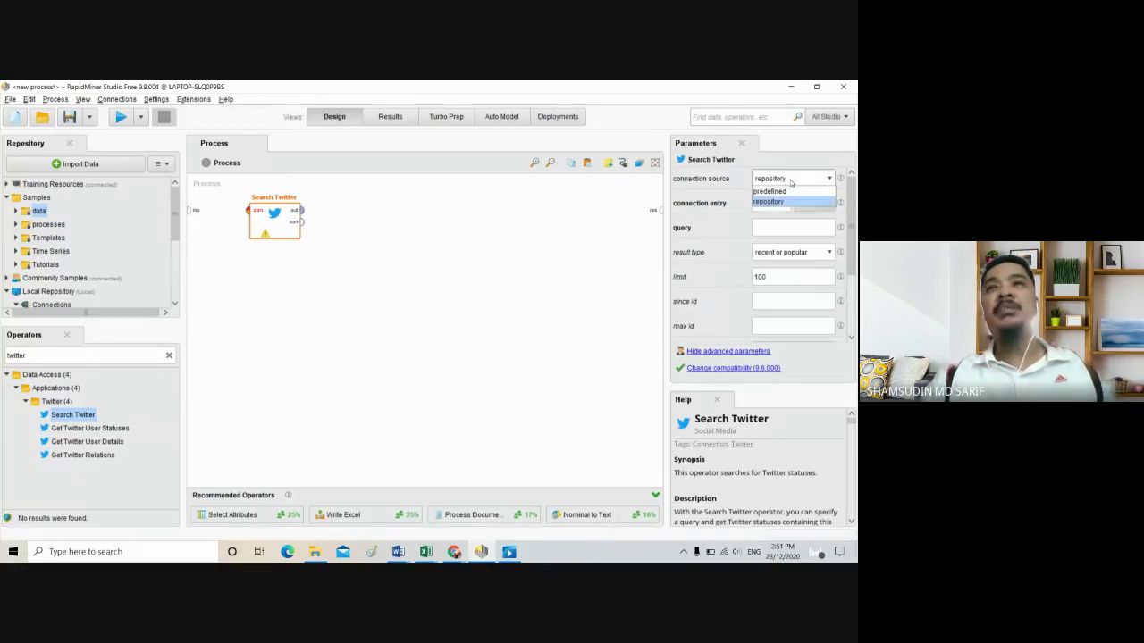
{"action": "left_click", "coordinate": [791, 181]}
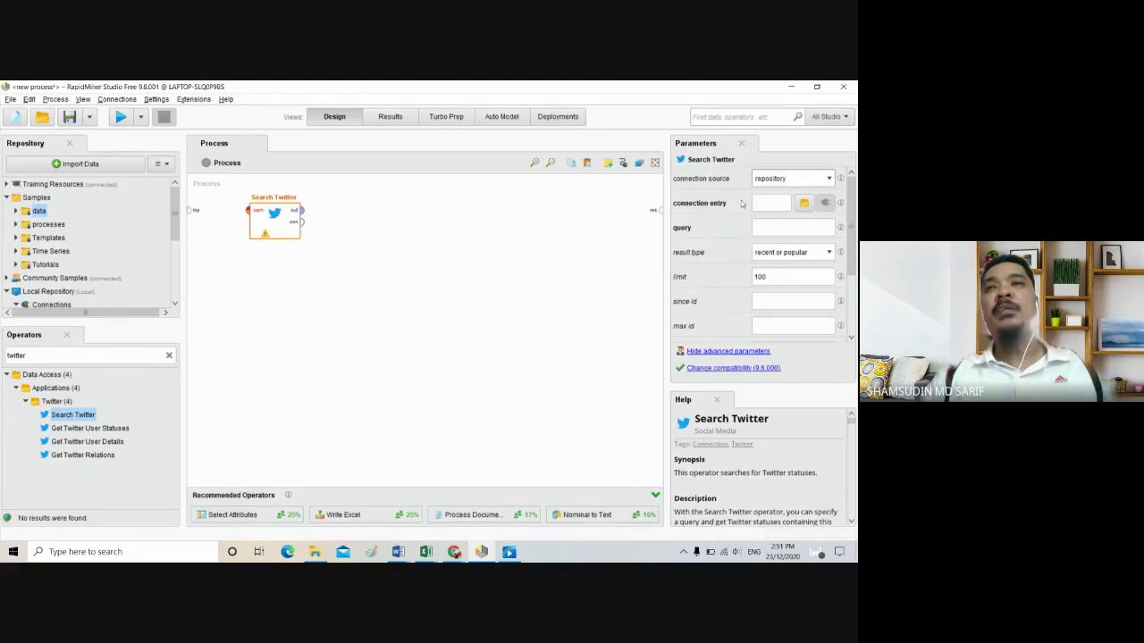
Start a new connection and browse the available connection types, then cancel the setup.
{"action": "left_click", "coordinate": [120, 100]}
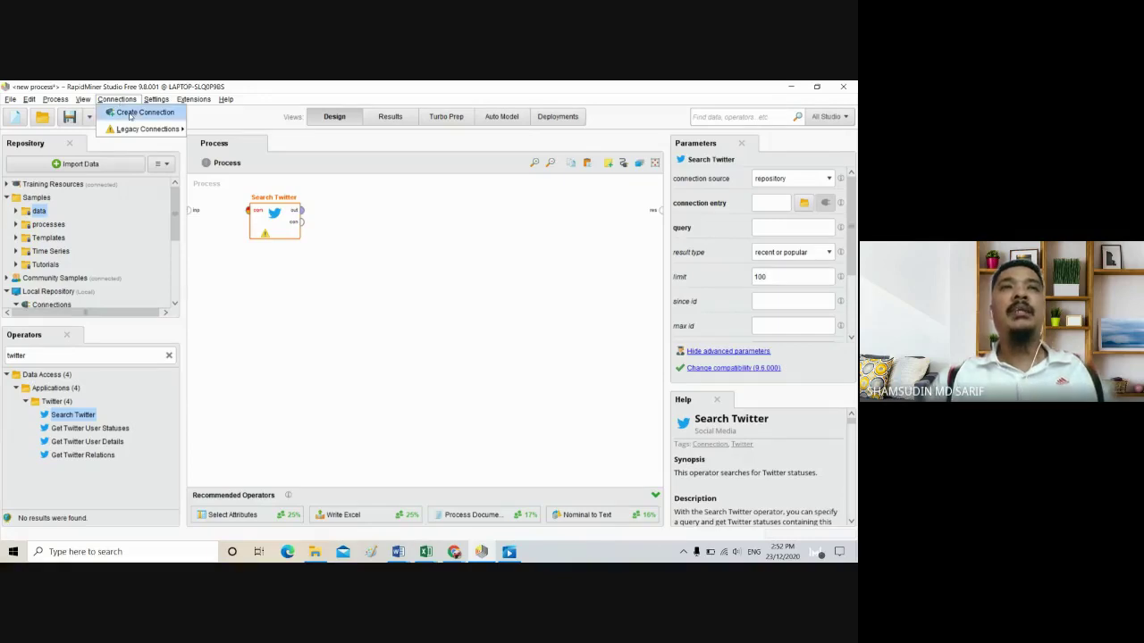
{"action": "left_click", "coordinate": [131, 113]}
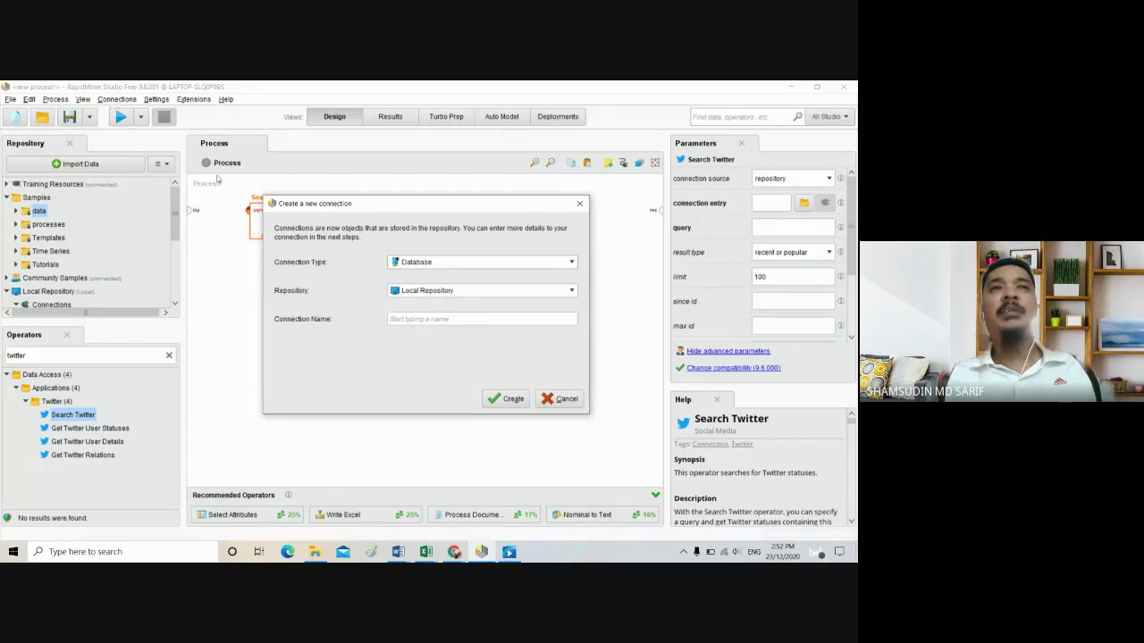
{"action": "left_click", "coordinate": [537, 264]}
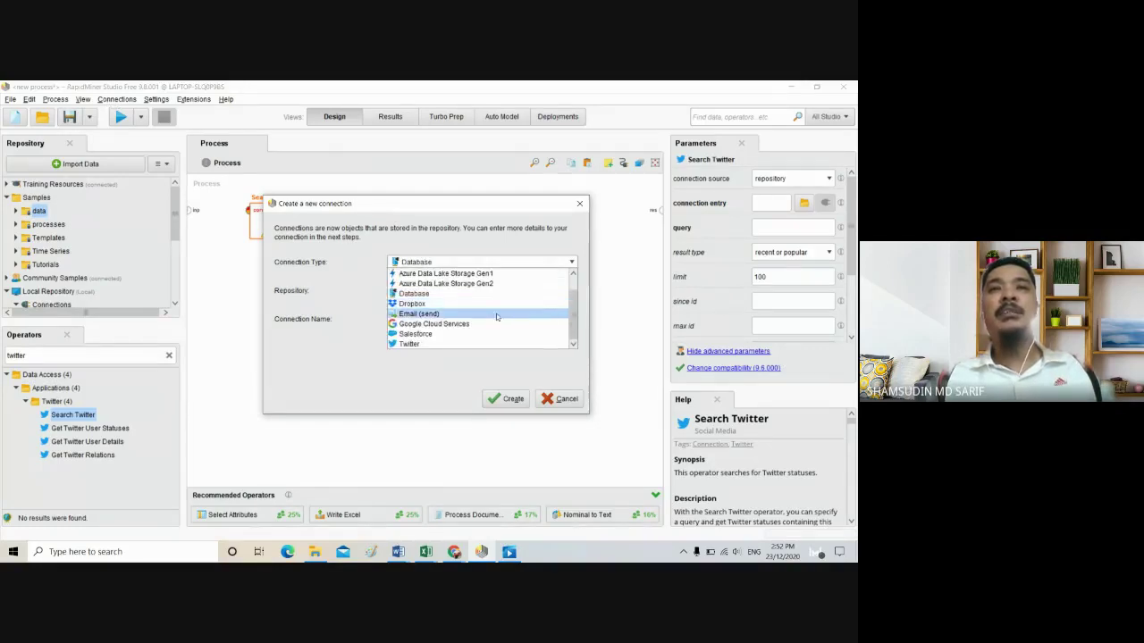
{"action": "scroll", "coordinate": [473, 335], "scroll_direction": "up", "scroll_amount": 2}
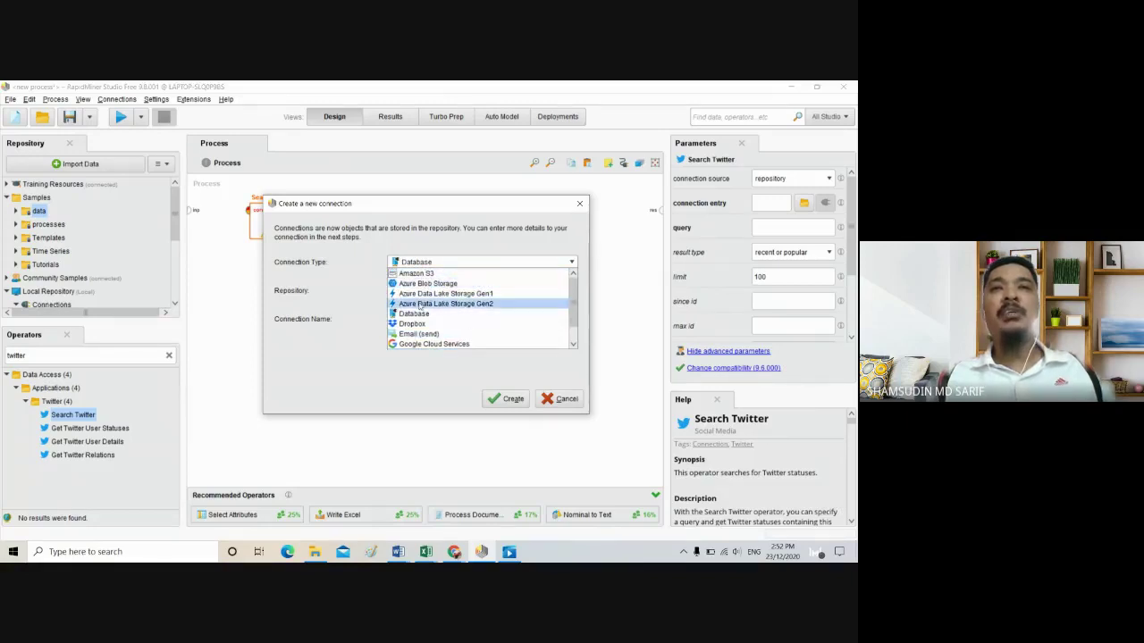
{"action": "scroll", "coordinate": [425, 328], "scroll_direction": "down", "scroll_amount": 1}
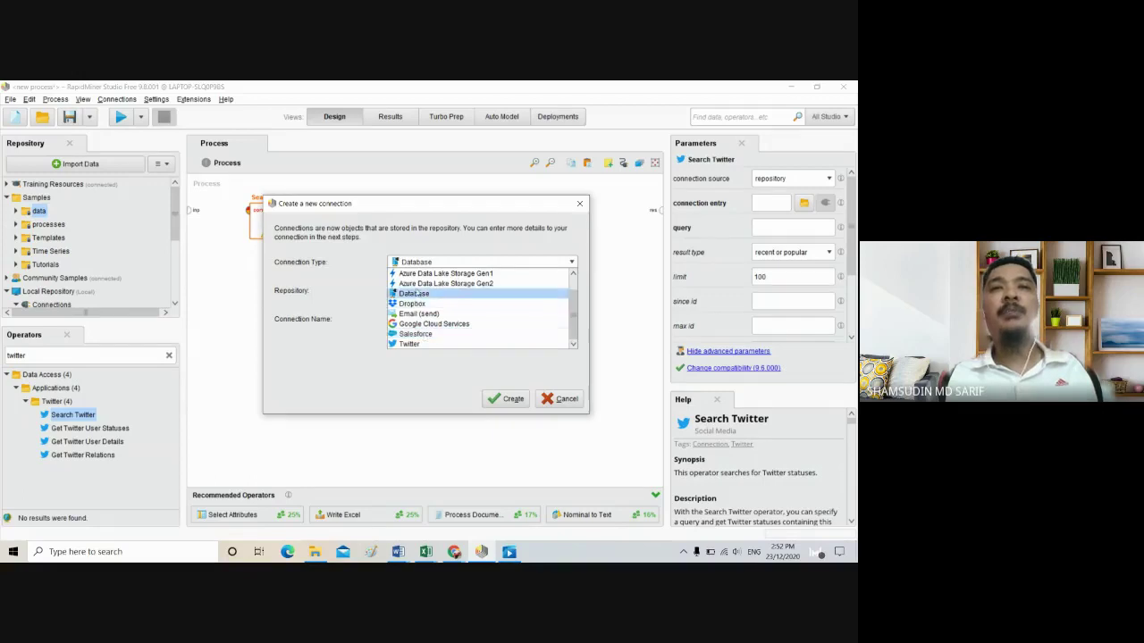
{"action": "scroll", "coordinate": [428, 290], "scroll_direction": "up", "scroll_amount": 1}
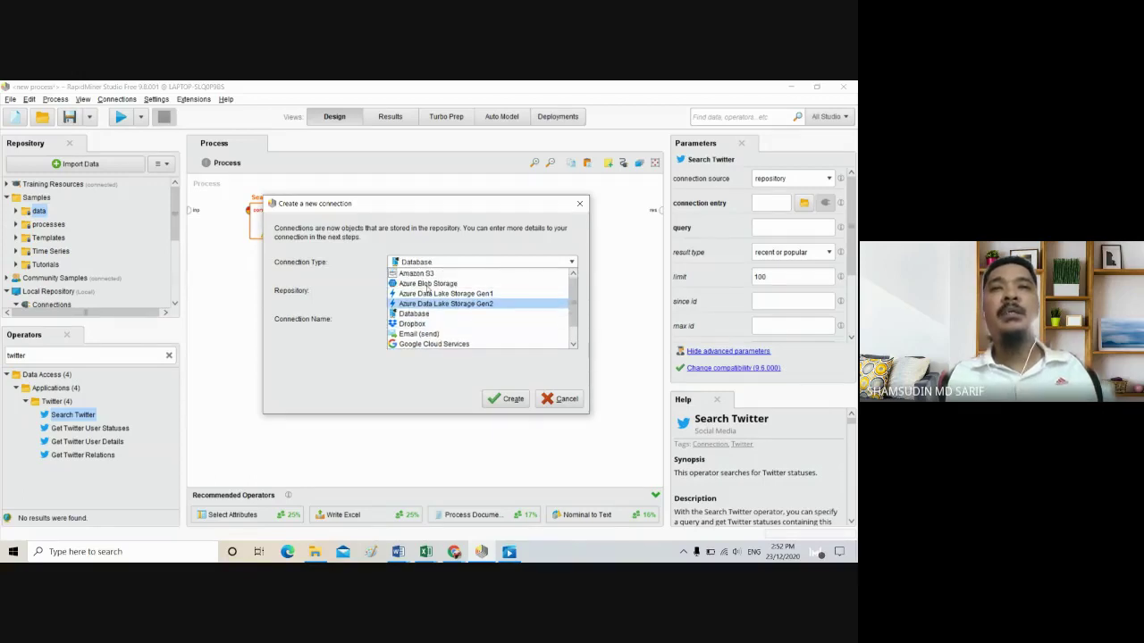
{"action": "scroll", "coordinate": [428, 290], "scroll_direction": "down", "scroll_amount": 1}
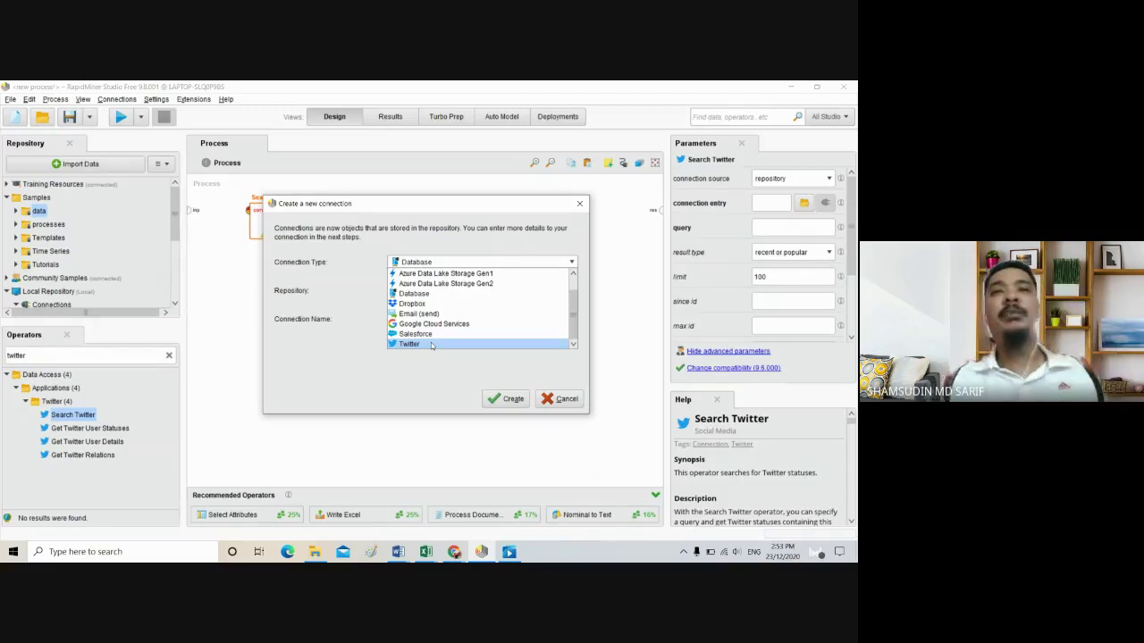
{"action": "left_click", "coordinate": [355, 363]}
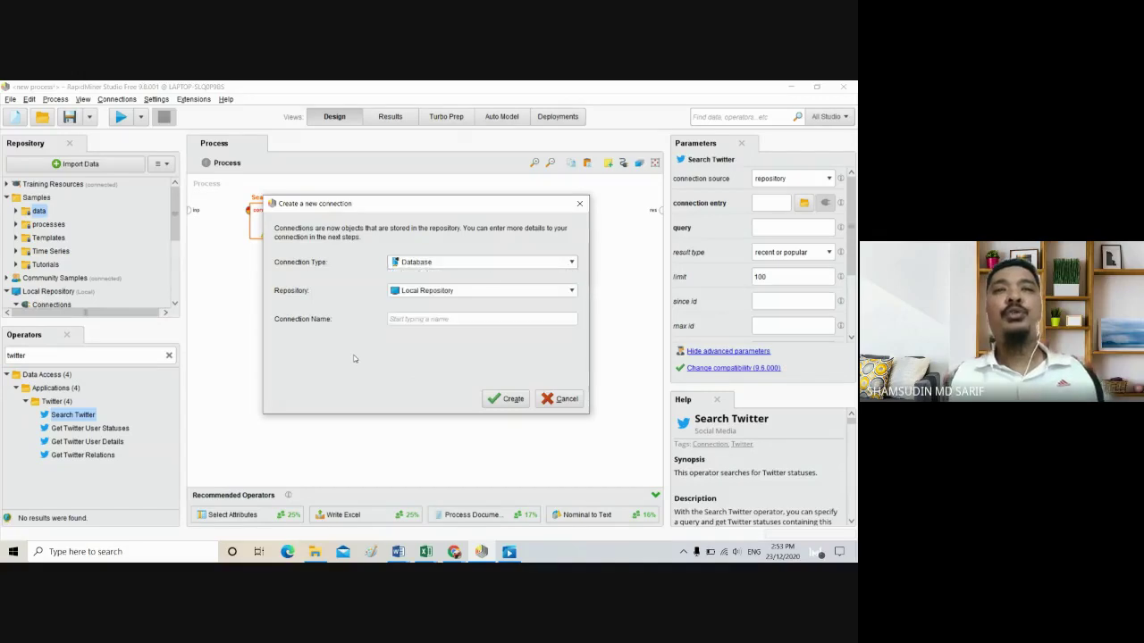
{"action": "left_click", "coordinate": [492, 263]}
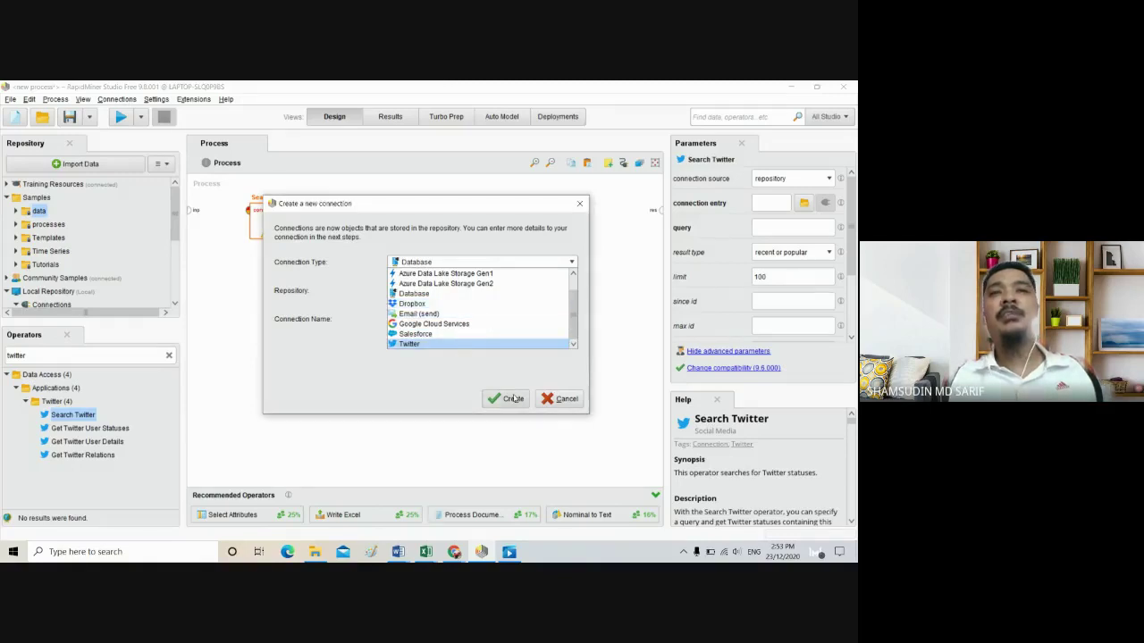
{"action": "key", "text": "Escape"}
Start creating a new connection again and choose Twitter as its connection type.
{"action": "left_click", "coordinate": [117, 99]}
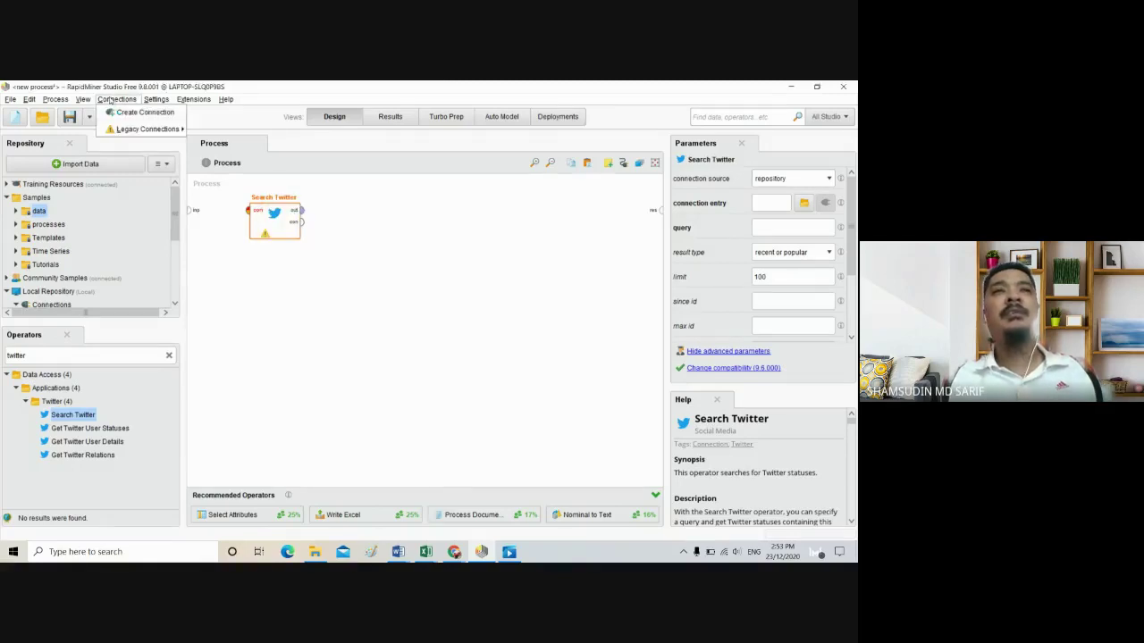
{"action": "left_click", "coordinate": [126, 113]}
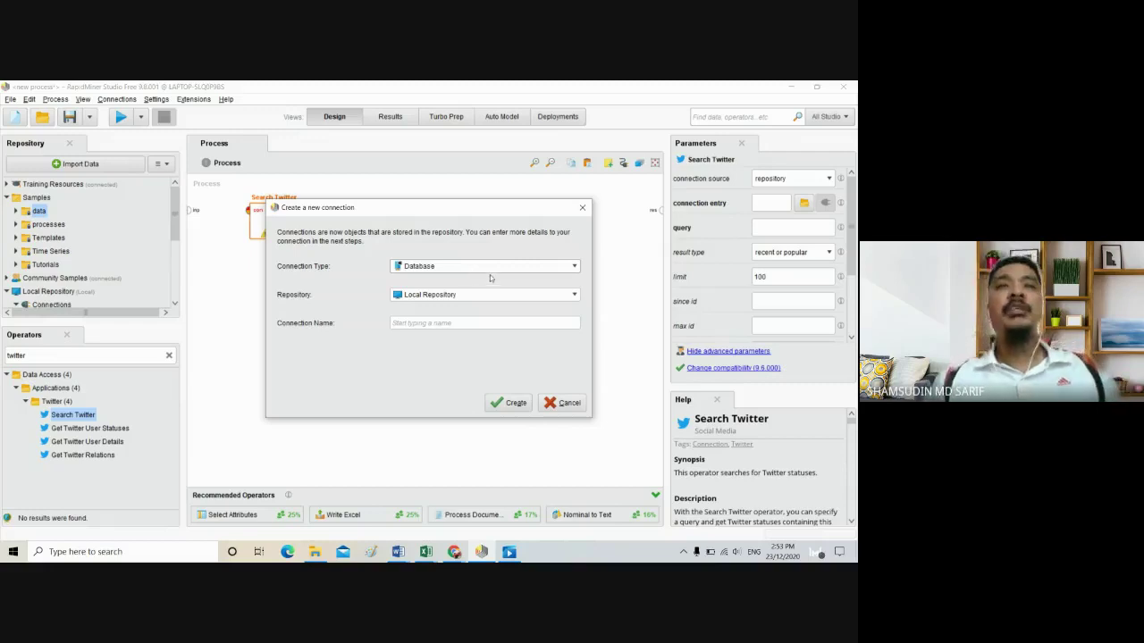
{"action": "left_click", "coordinate": [491, 267]}
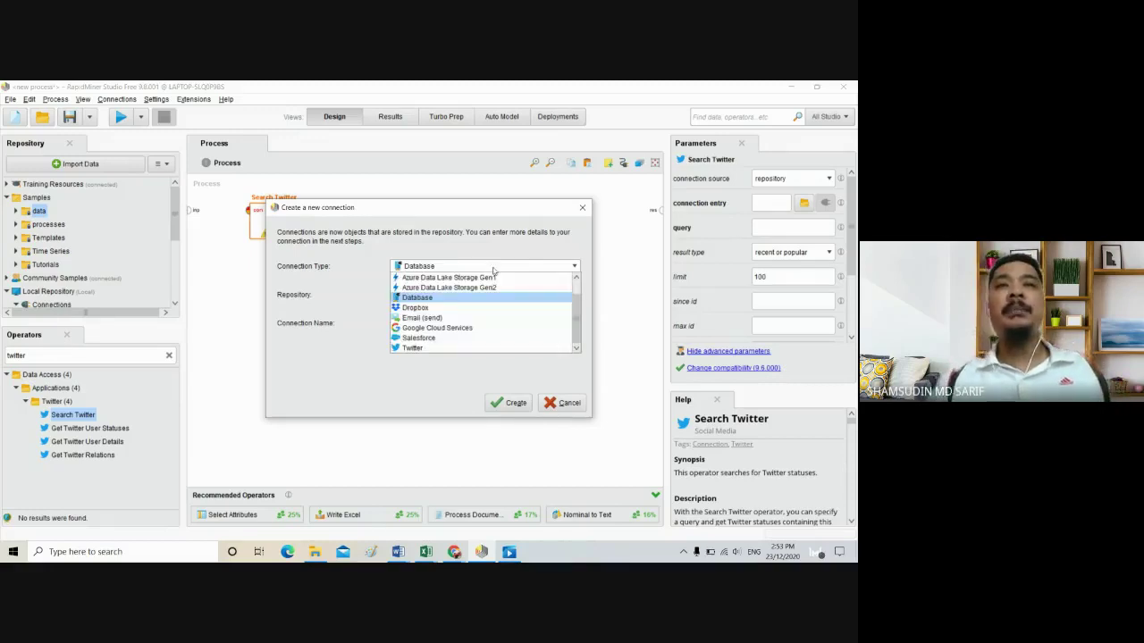
{"action": "left_click", "coordinate": [420, 348]}
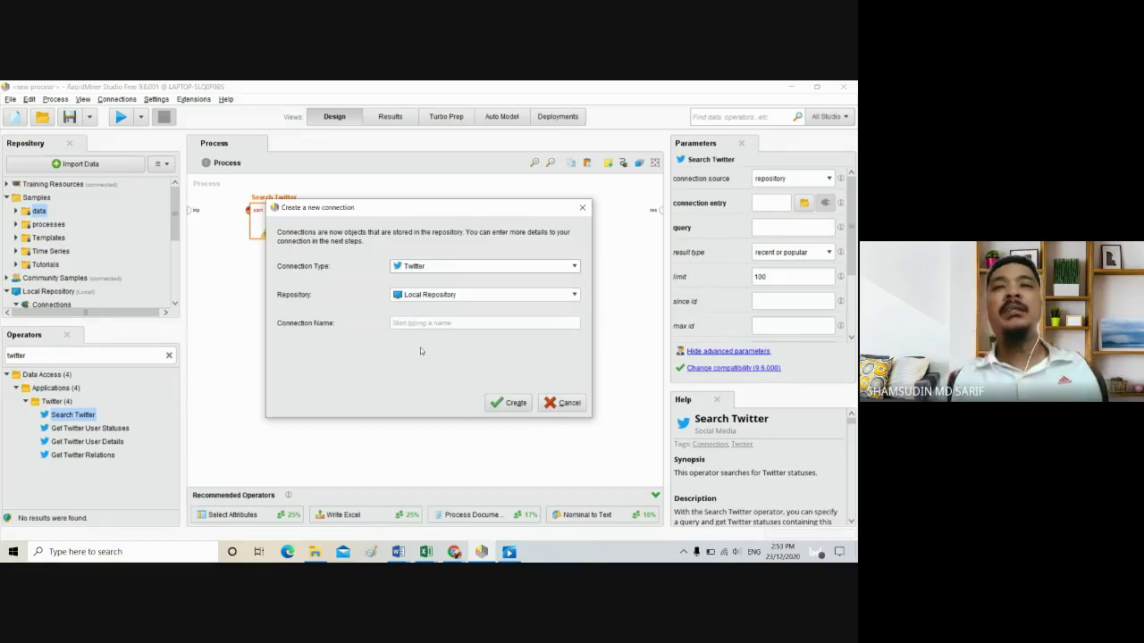
{"action": "left_click", "coordinate": [488, 266]}
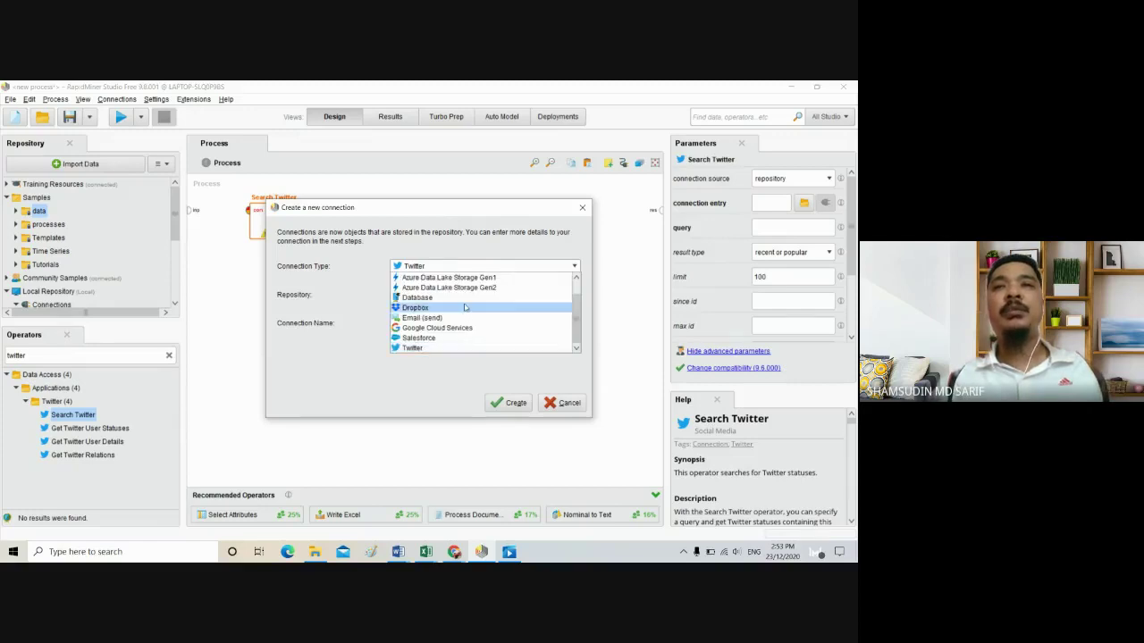
{"action": "left_click", "coordinate": [415, 348]}
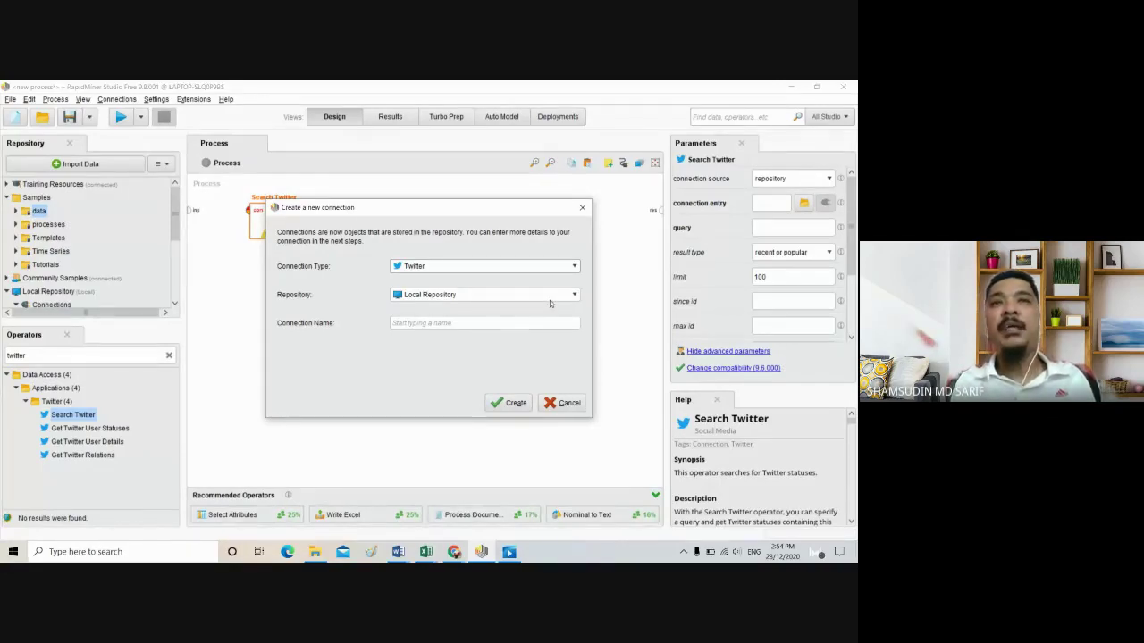
Store the new connection in the Local Repository and focus the name field.
{"action": "left_click", "coordinate": [549, 299]}
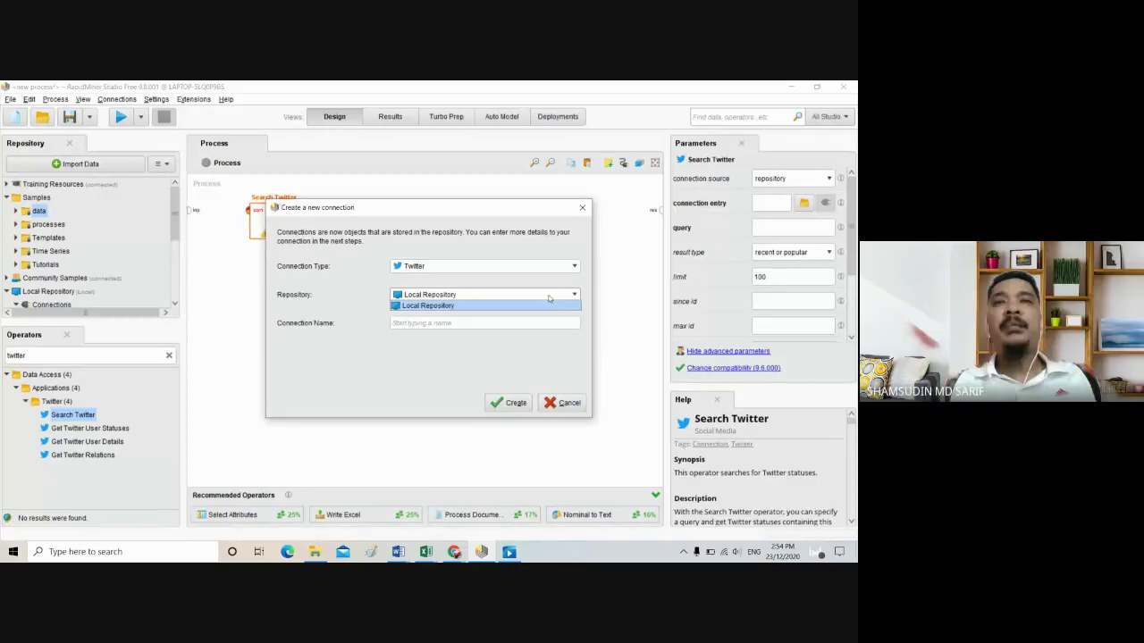
{"action": "left_click", "coordinate": [550, 305]}
{"action": "left_click", "coordinate": [455, 296]}
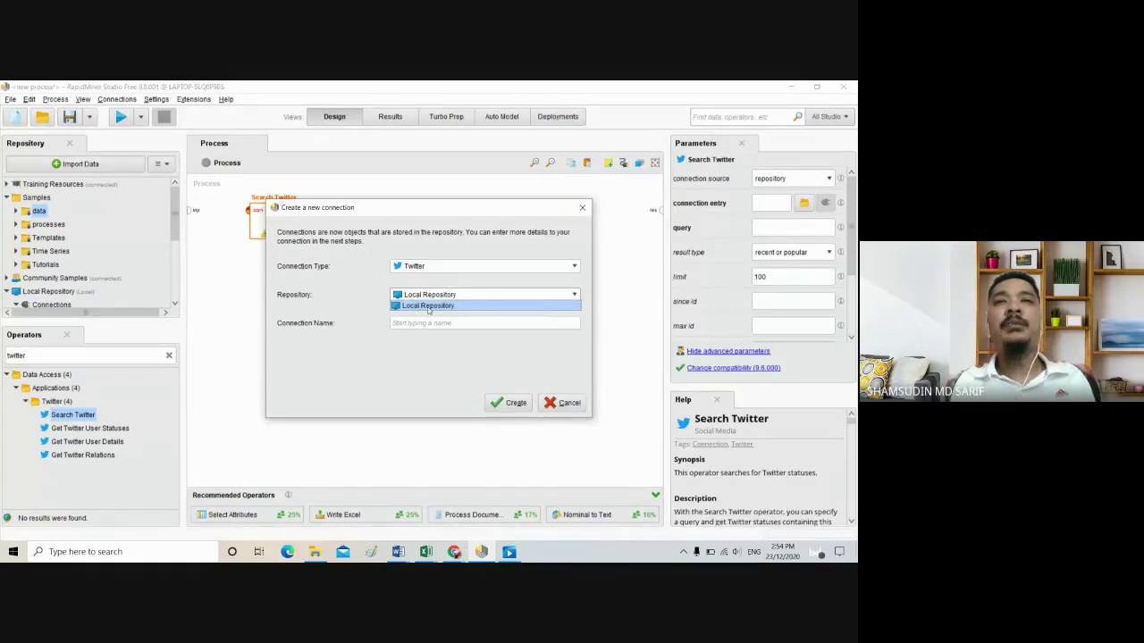
{"action": "left_click", "coordinate": [428, 306]}
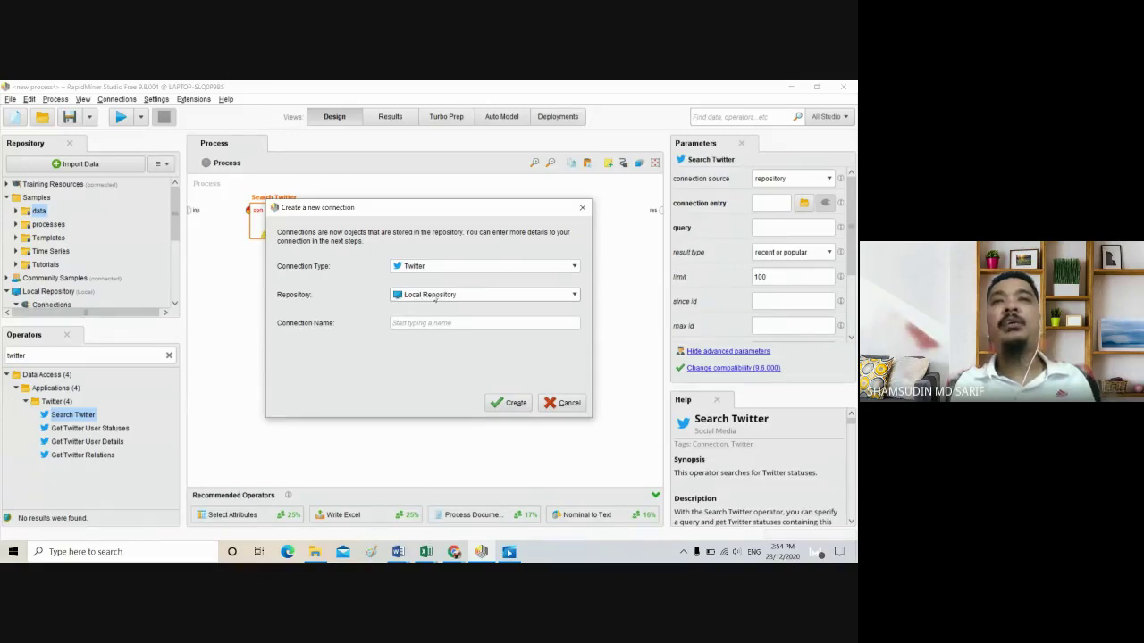
{"action": "left_click", "coordinate": [412, 323]}
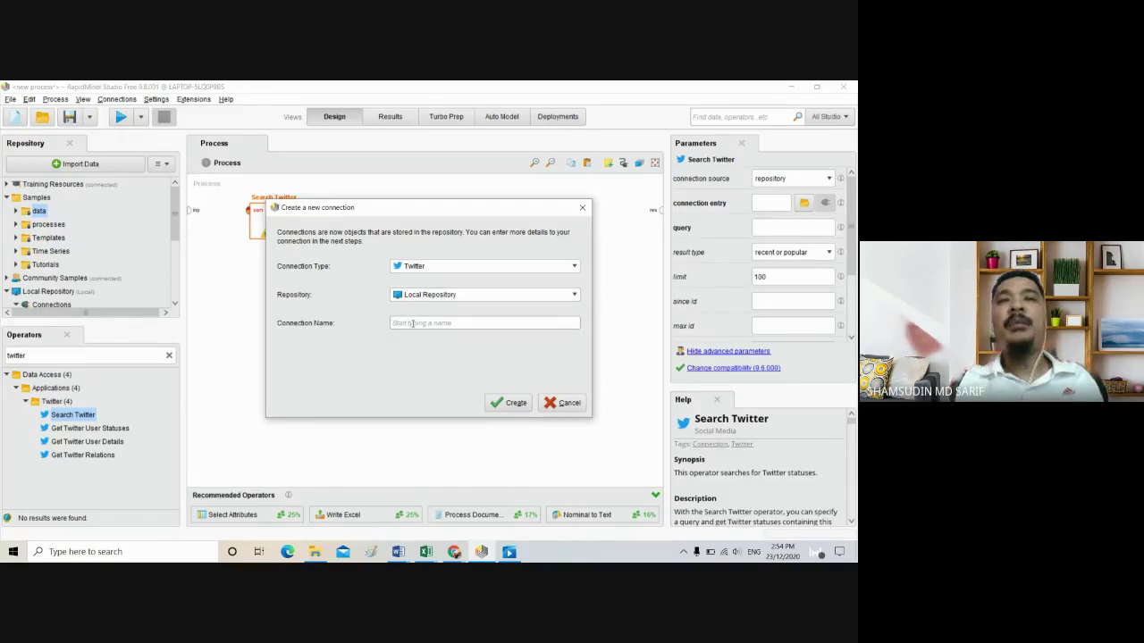
Name the connection 'Twitter 2020' and create it.
{"action": "type", "text": "Twitter"}
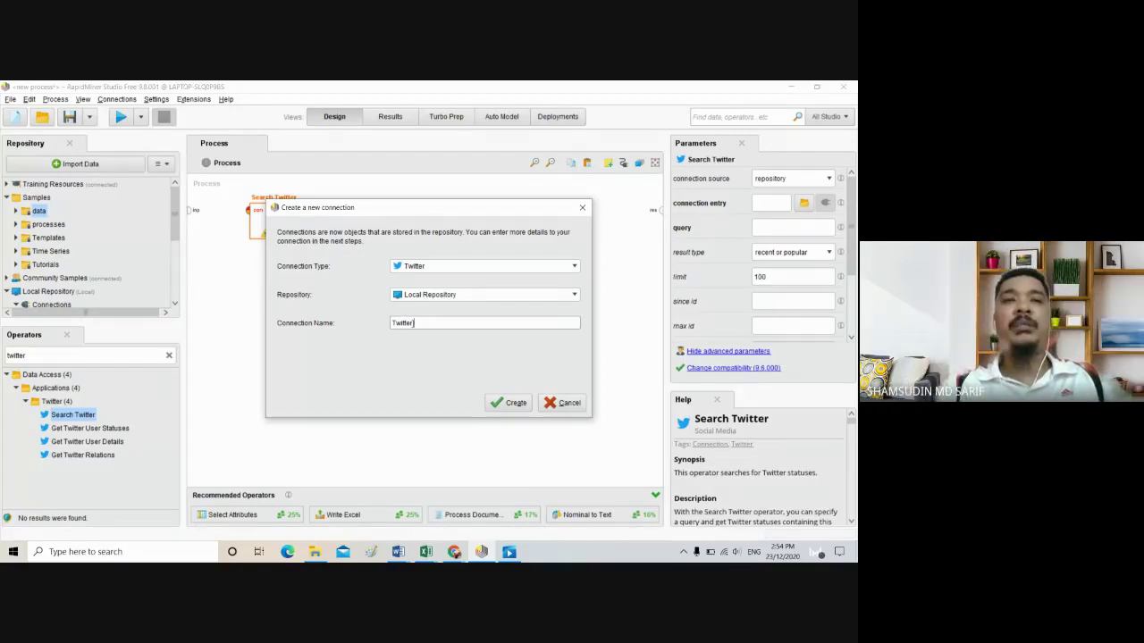
{"action": "type", "text": "2020"}
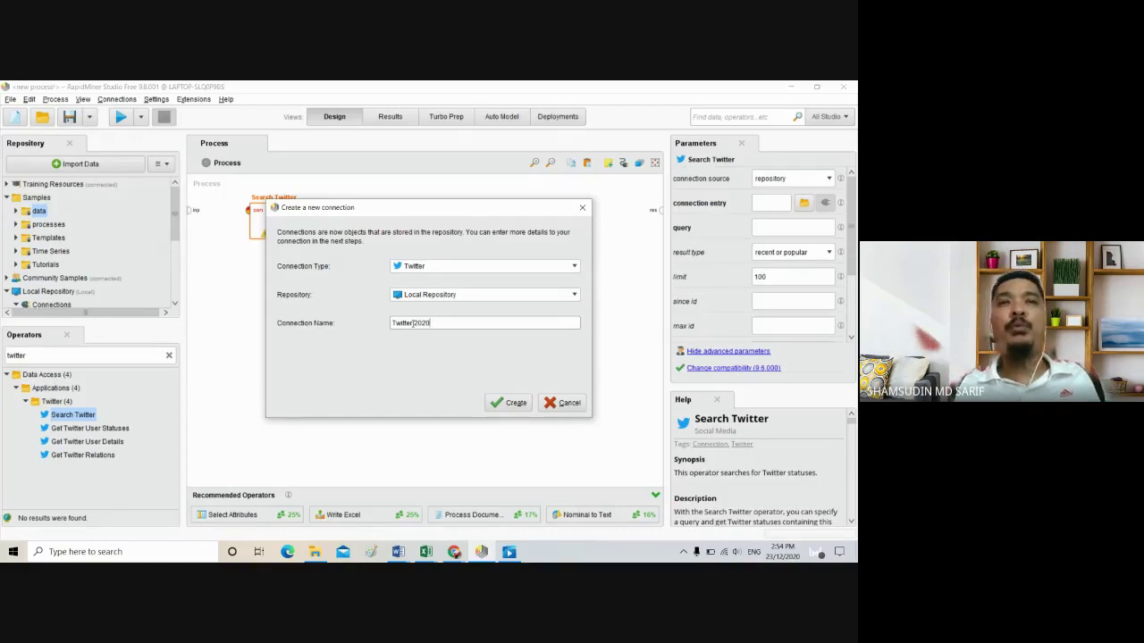
{"action": "left_click", "coordinate": [412, 323]}
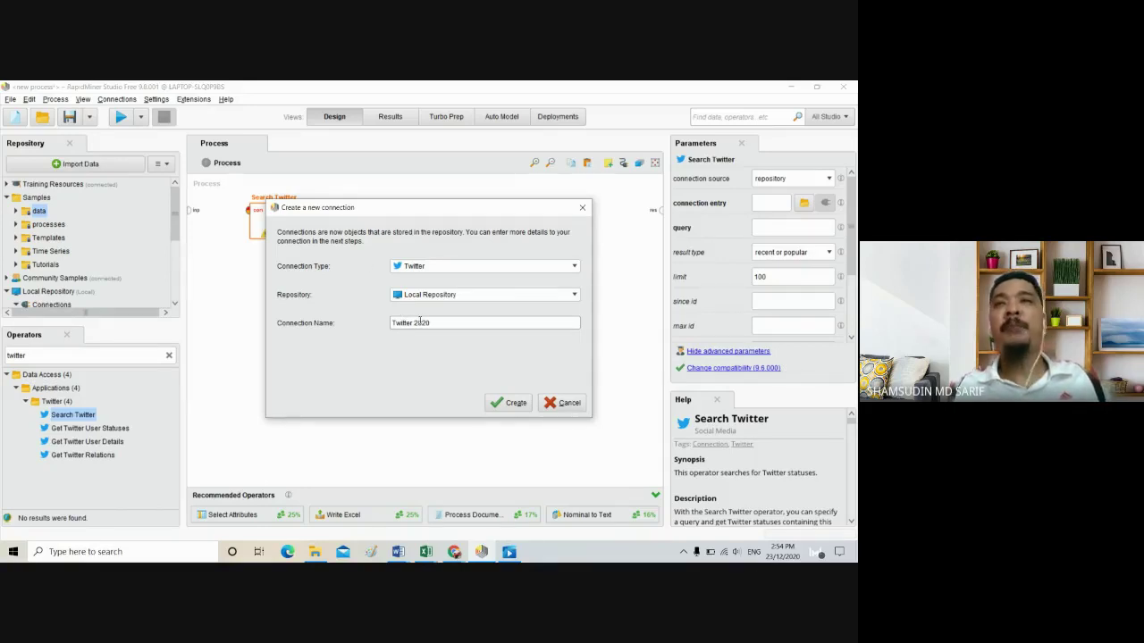
{"action": "left_click", "coordinate": [510, 404]}
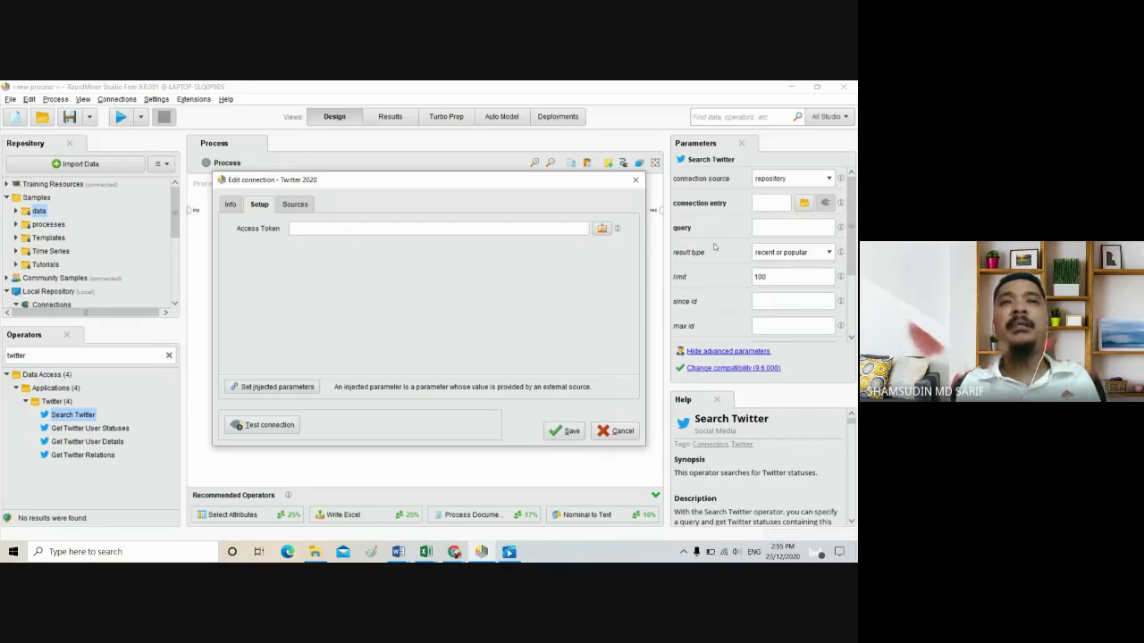
Open the Access Token authentication dialog and request a Twitter access token in the browser.
{"action": "left_click", "coordinate": [604, 229]}
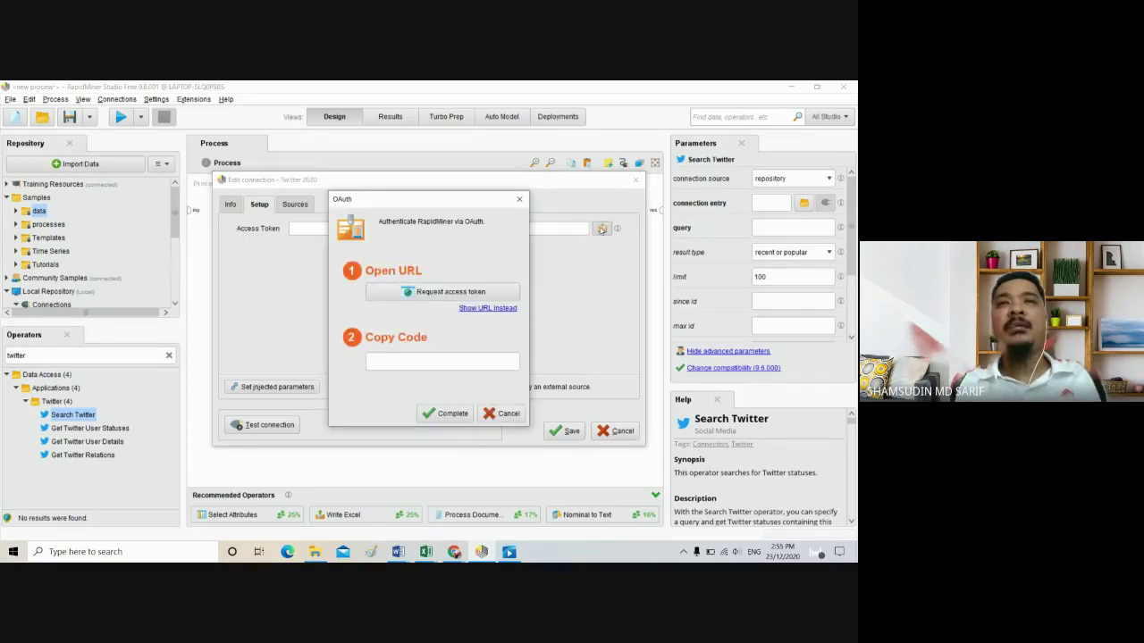
{"action": "left_click", "coordinate": [519, 199]}
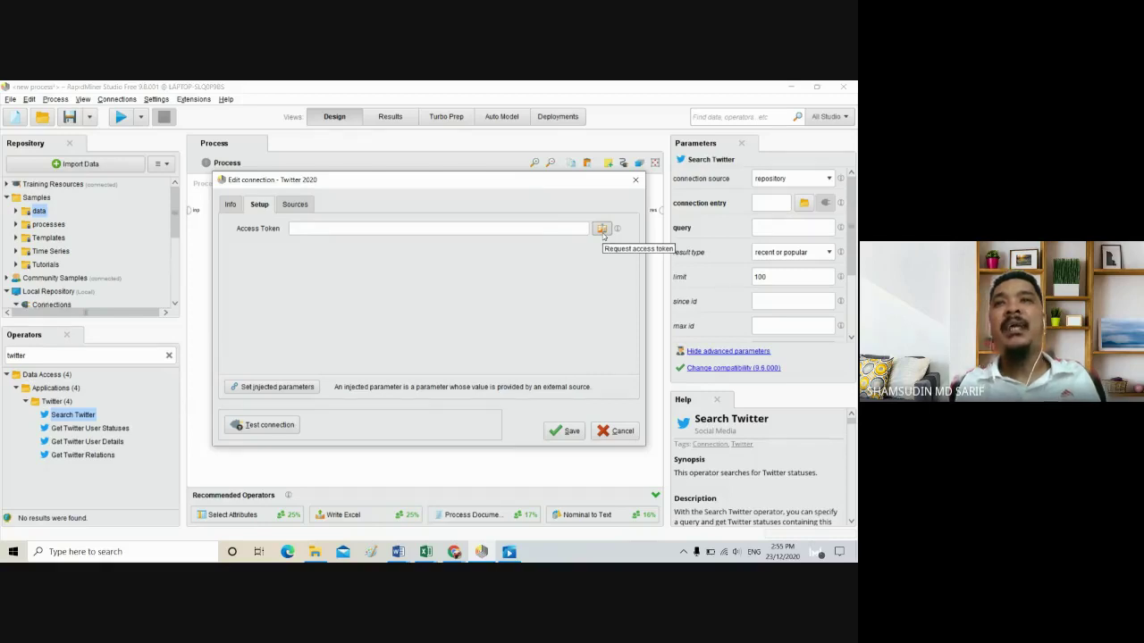
{"action": "left_click", "coordinate": [603, 233]}
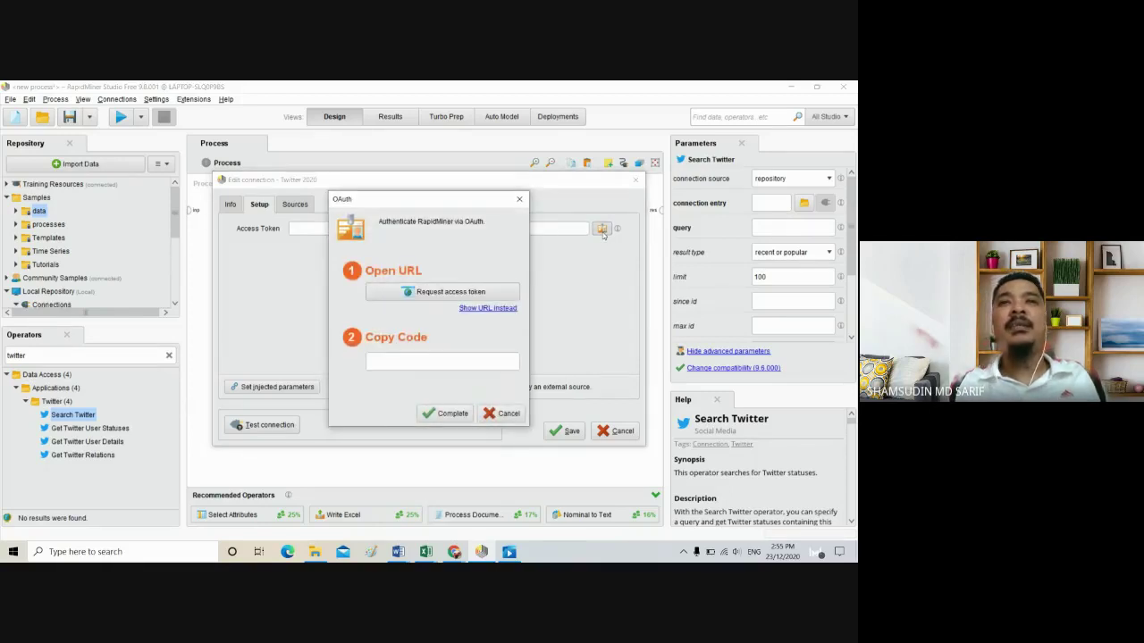
{"action": "left_click", "coordinate": [430, 292]}
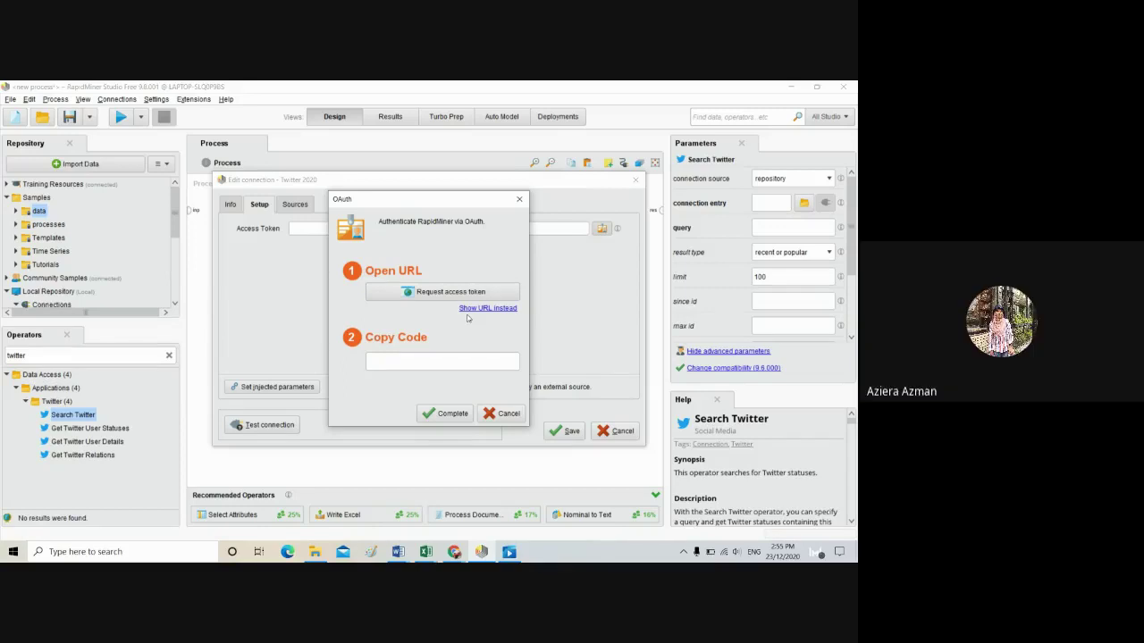
{"action": "left_click", "coordinate": [434, 293]}
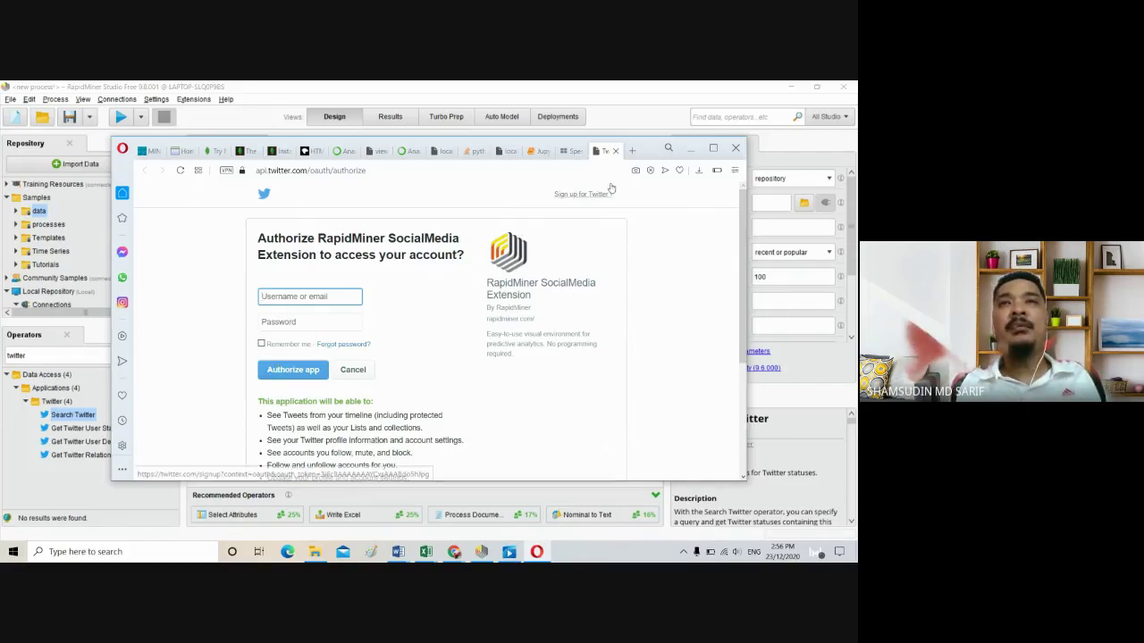
Move the Opera window aside and quit Opera, returning to the OAuth dialog.
{"action": "left_click_drag", "start_coordinate": [649, 146], "coordinate": [649, 186]}
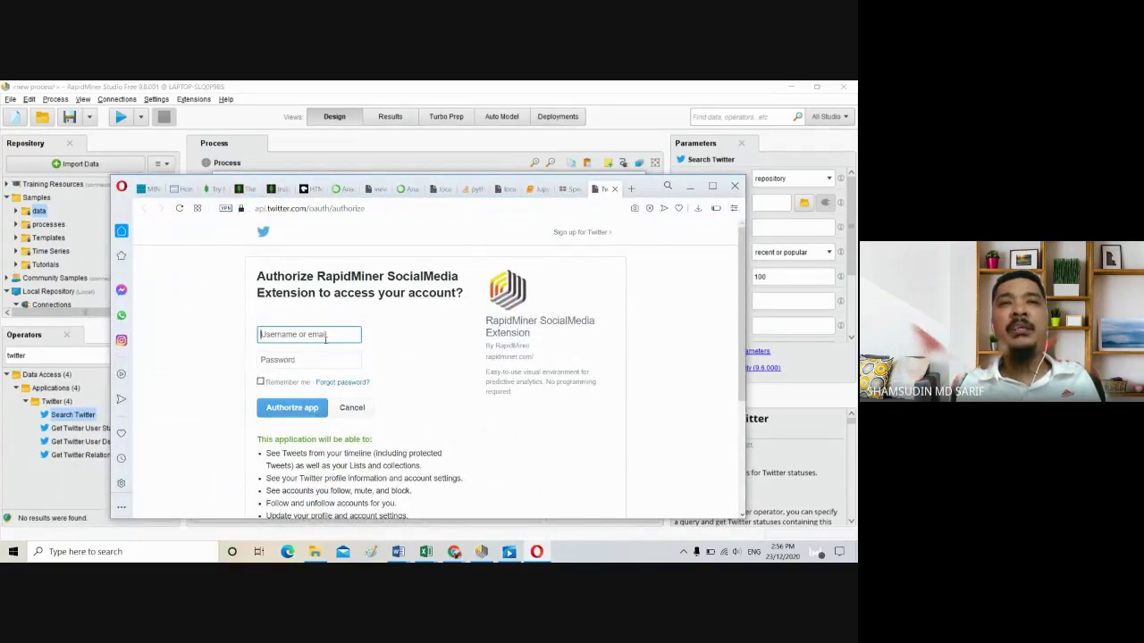
{"action": "left_click", "coordinate": [735, 190]}
{"action": "left_click", "coordinate": [502, 343]}
Show the Twitter authorization URL as text, copy it, and switch to Chrome.
{"action": "left_click", "coordinate": [493, 310]}
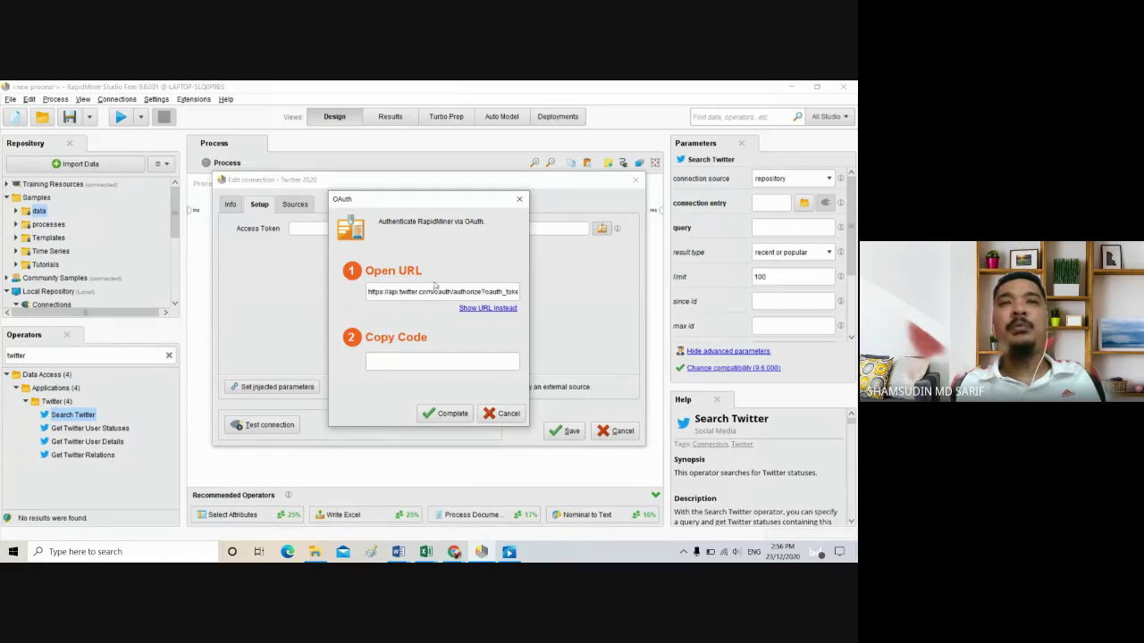
{"action": "triple_click", "coordinate": [400, 293]}
{"action": "right_click", "coordinate": [403, 293]}
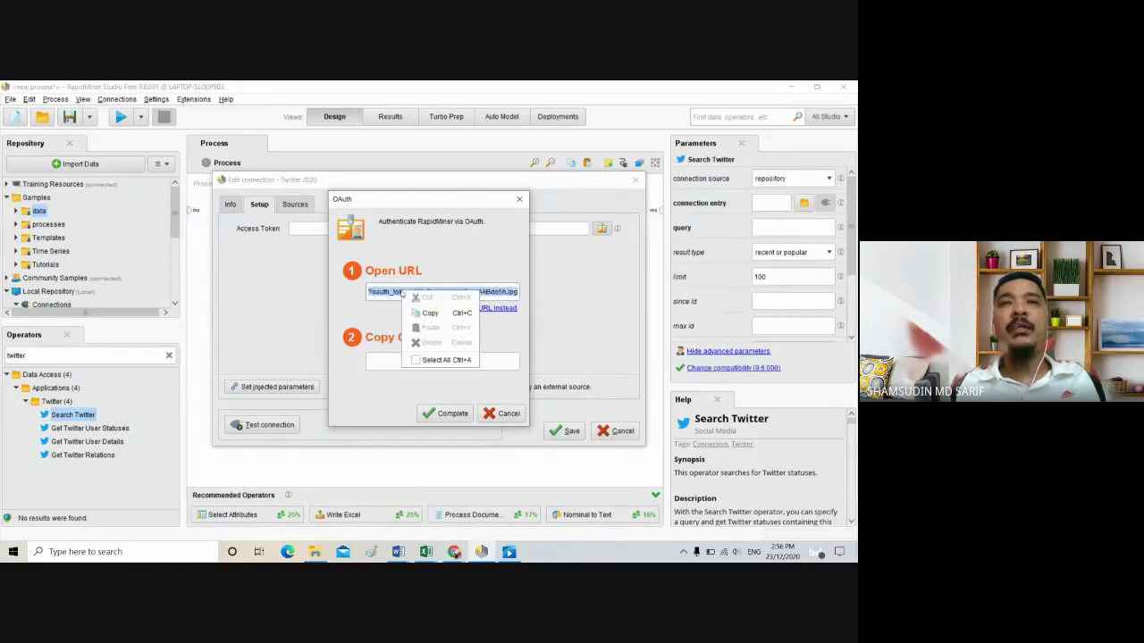
{"action": "left_click", "coordinate": [429, 314]}
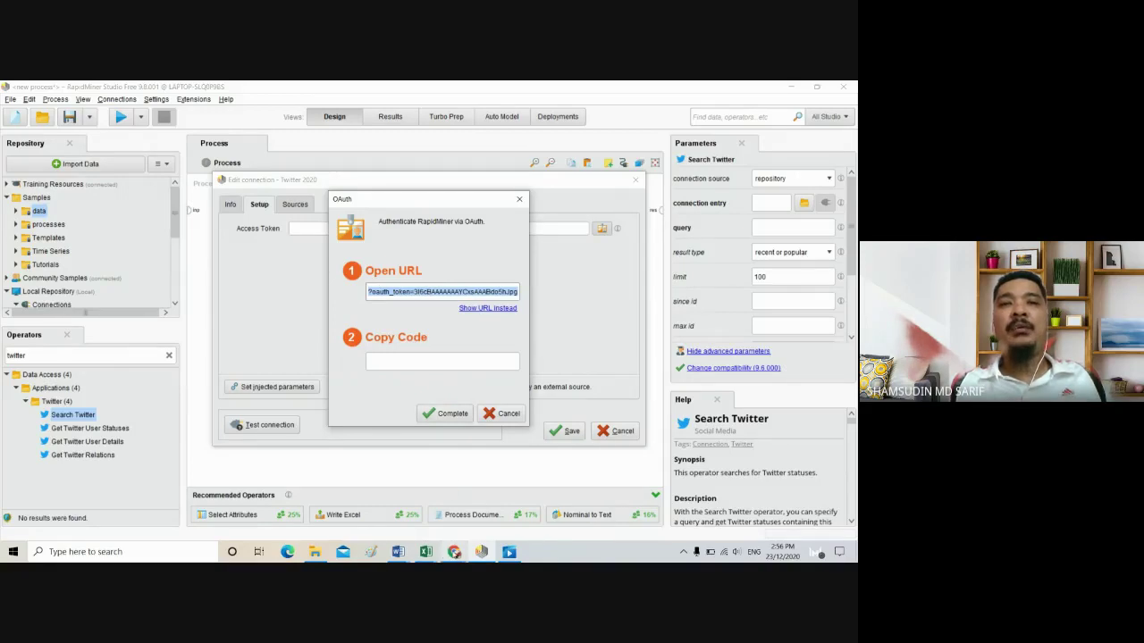
{"action": "left_click", "coordinate": [454, 551]}
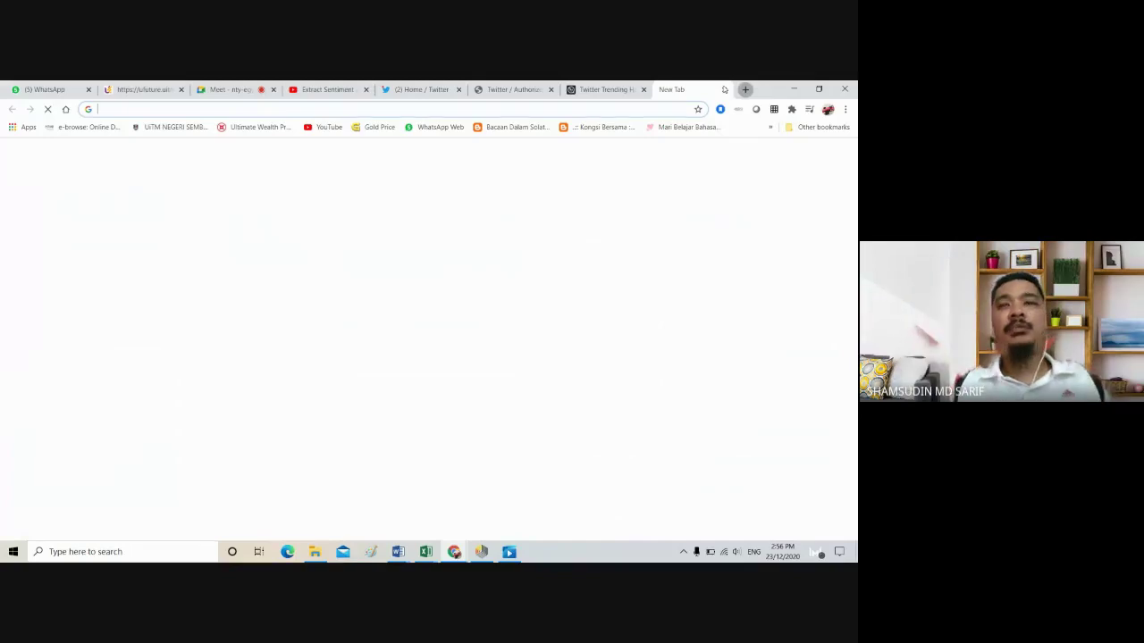
Load the copied authorization URL in Chrome and authorize the RapidMiner SocialMedia Extension.
{"action": "key", "text": "ctrl+v"}
{"action": "key", "text": "Return"}
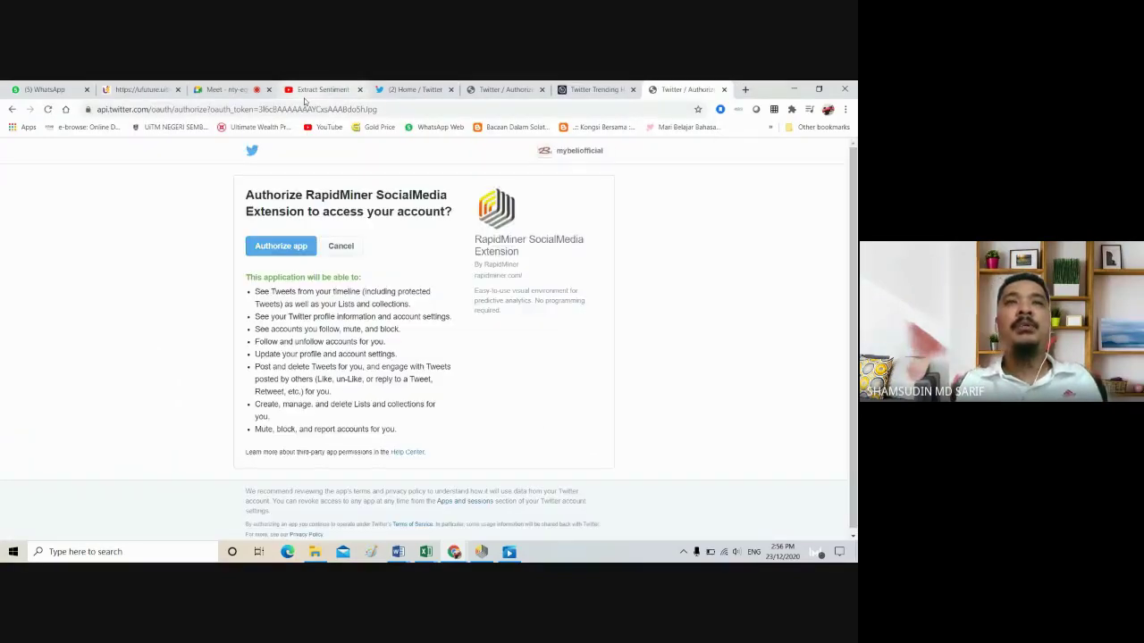
{"action": "left_click", "coordinate": [280, 249]}
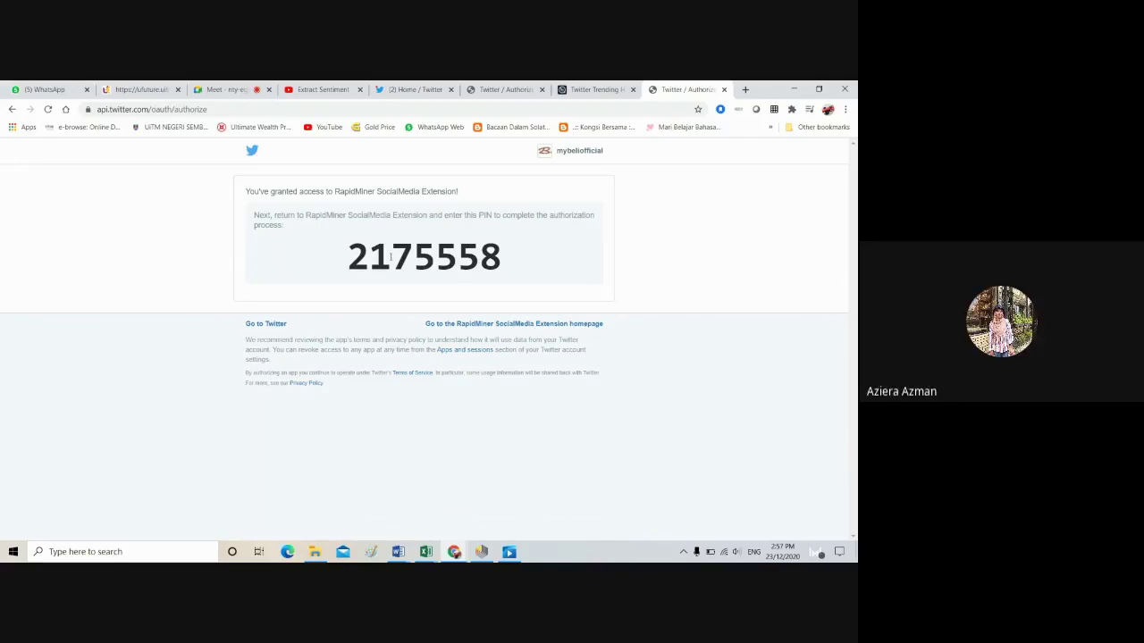
Copy the issued PIN and return to RapidMiner's authentication dialog.
{"action": "double_click", "coordinate": [391, 257]}
{"action": "right_click", "coordinate": [470, 260]}
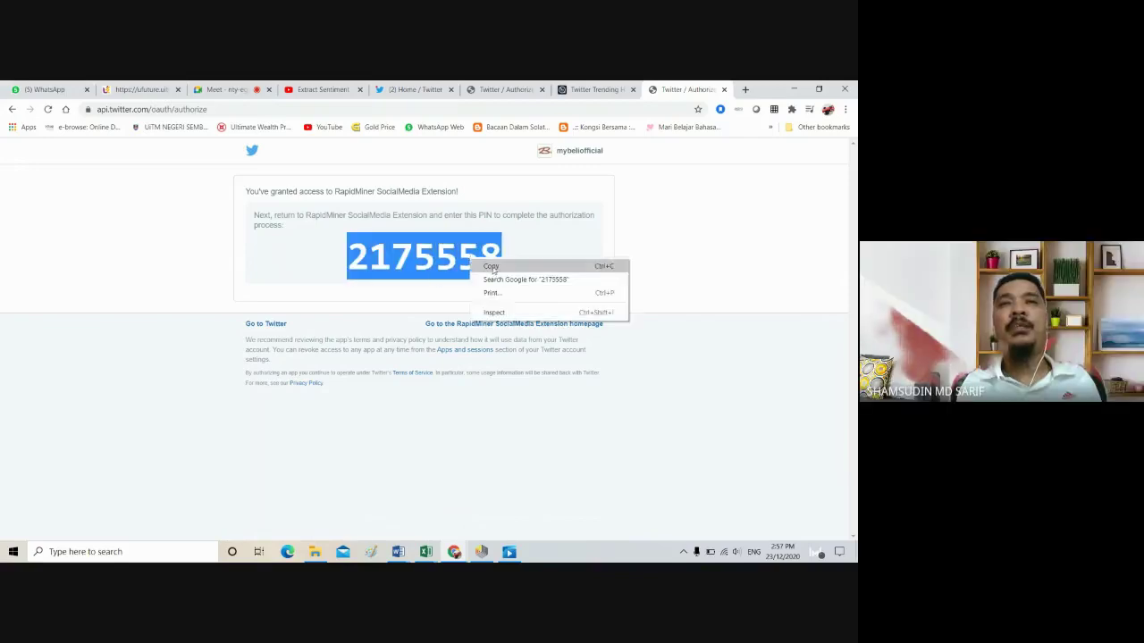
{"action": "left_click", "coordinate": [492, 267]}
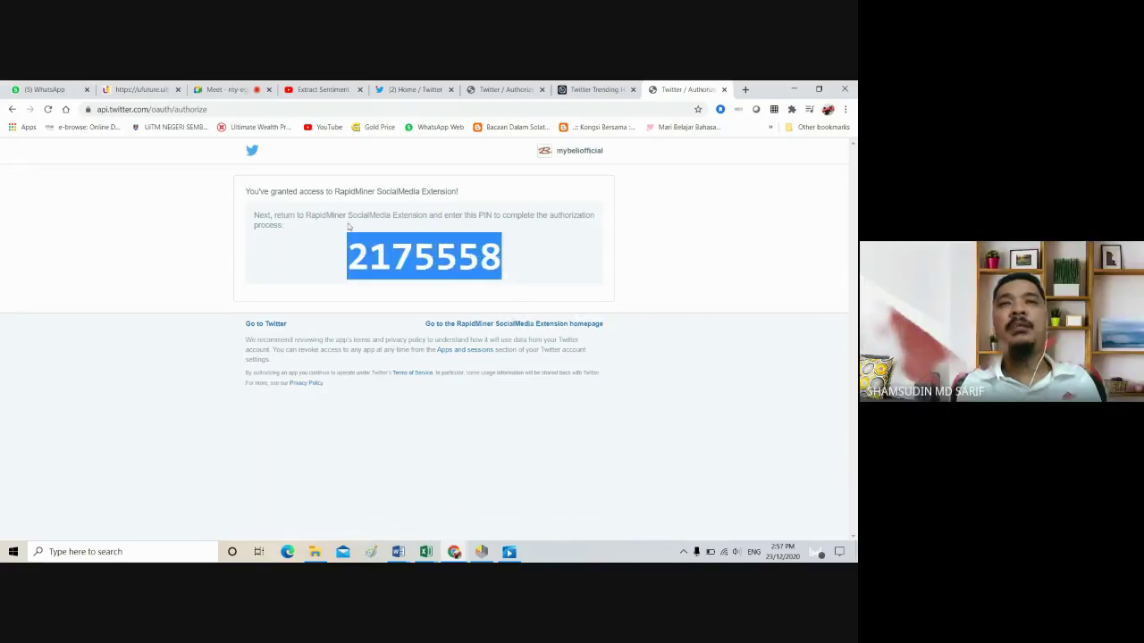
{"action": "left_click", "coordinate": [481, 552]}
Paste the Twitter authorization PIN into the code field and complete authentication to get an access token.
{"action": "left_click", "coordinate": [389, 361]}
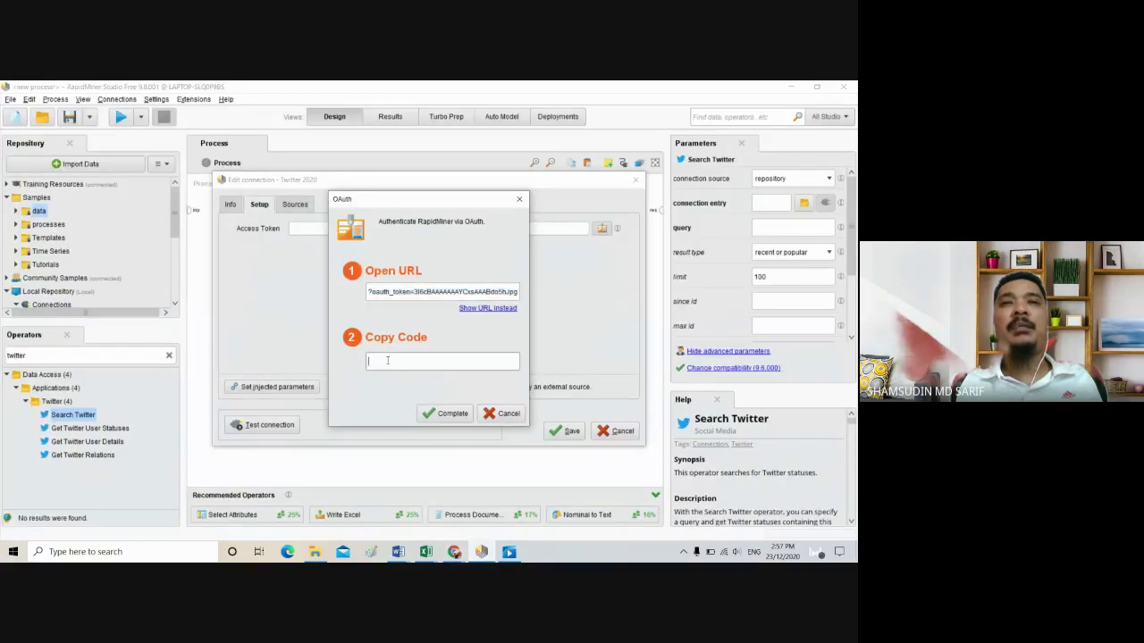
{"action": "key", "text": "ctrl+v"}
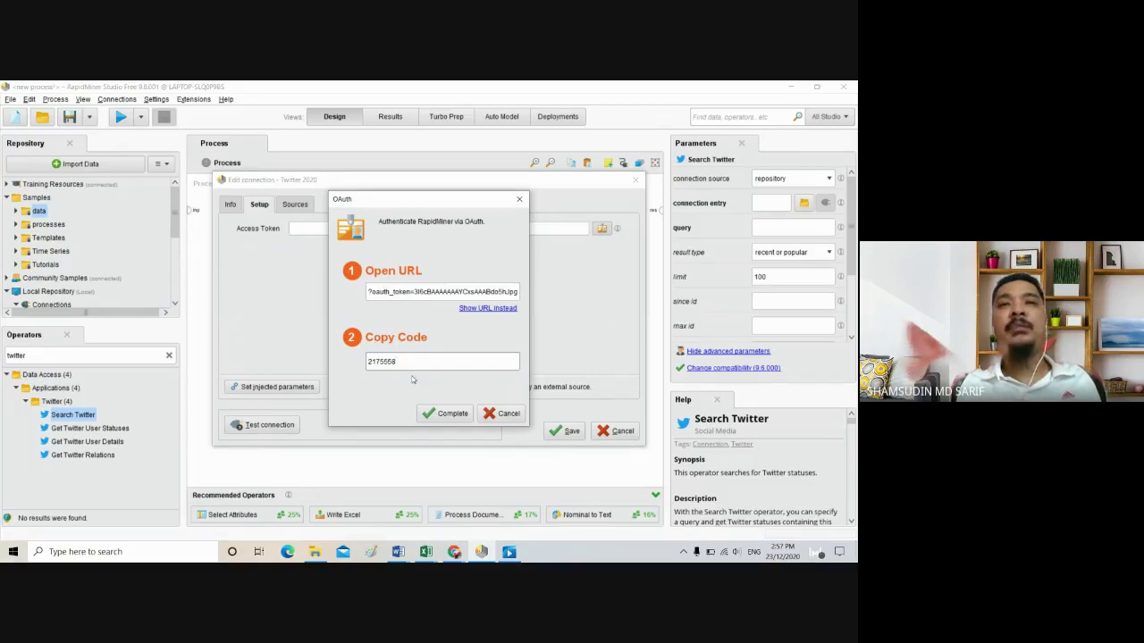
{"action": "left_click", "coordinate": [449, 414]}
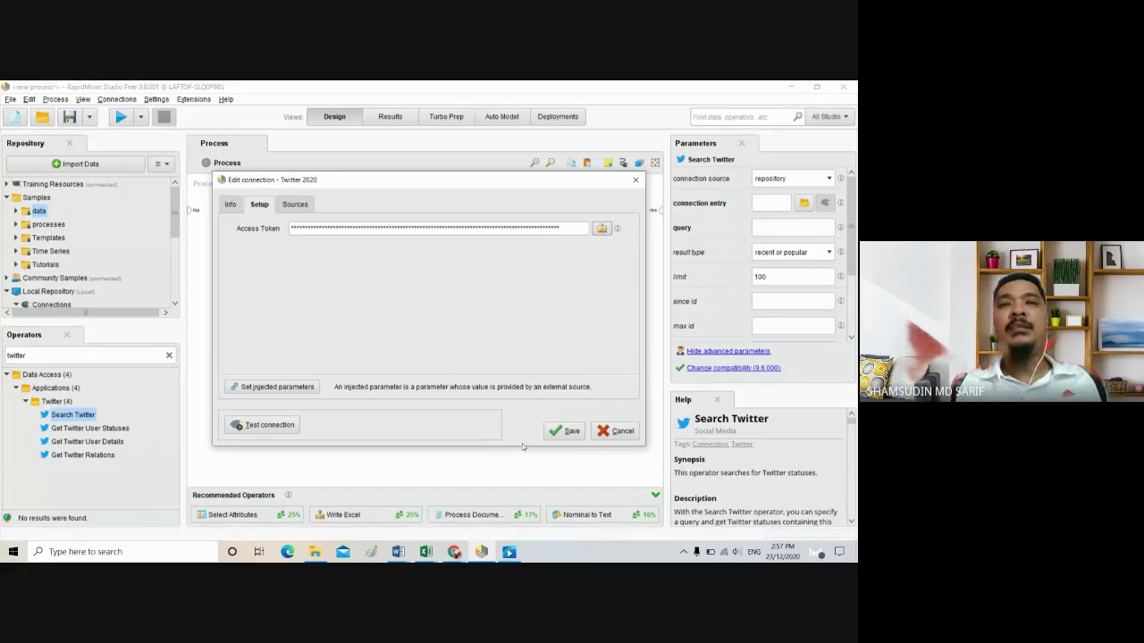
Test the Twitter 2020 connection until it succeeds, then save it to the repository's Connections.
{"action": "left_click", "coordinate": [277, 425]}
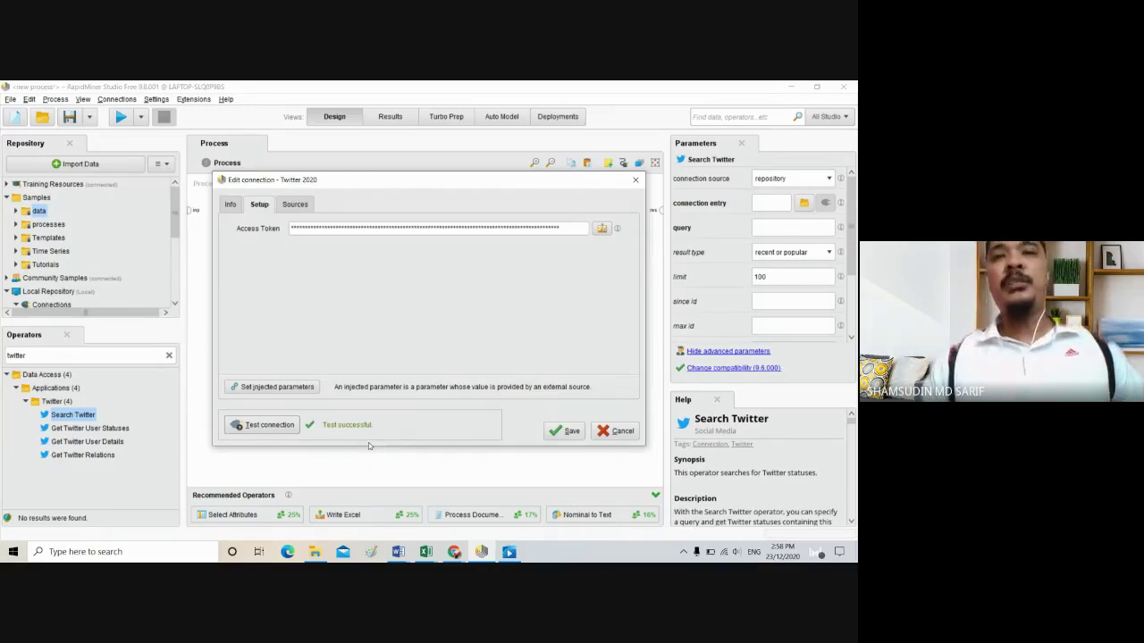
{"action": "left_click", "coordinate": [563, 431]}
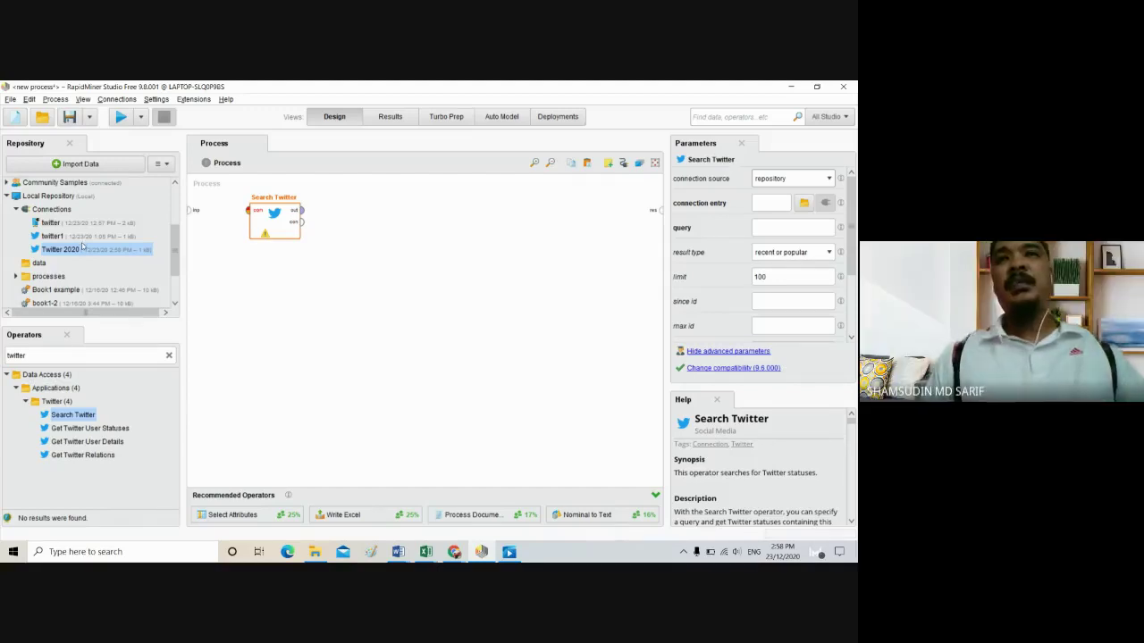
{"action": "left_click", "coordinate": [829, 179]}
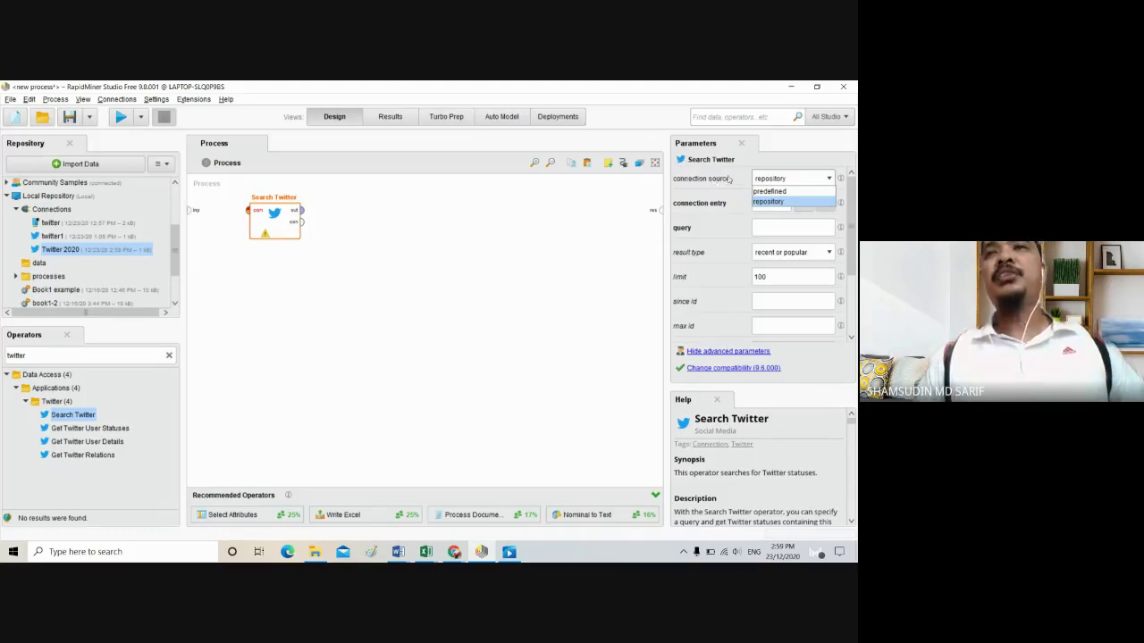
{"action": "left_click", "coordinate": [774, 191]}
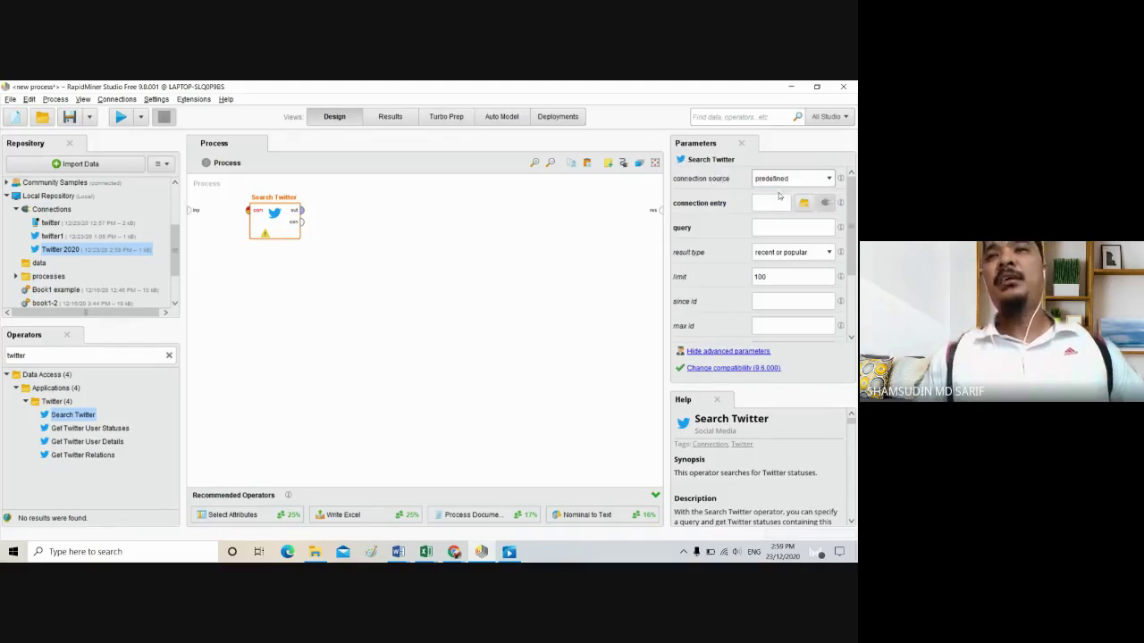
{"action": "left_click", "coordinate": [829, 179]}
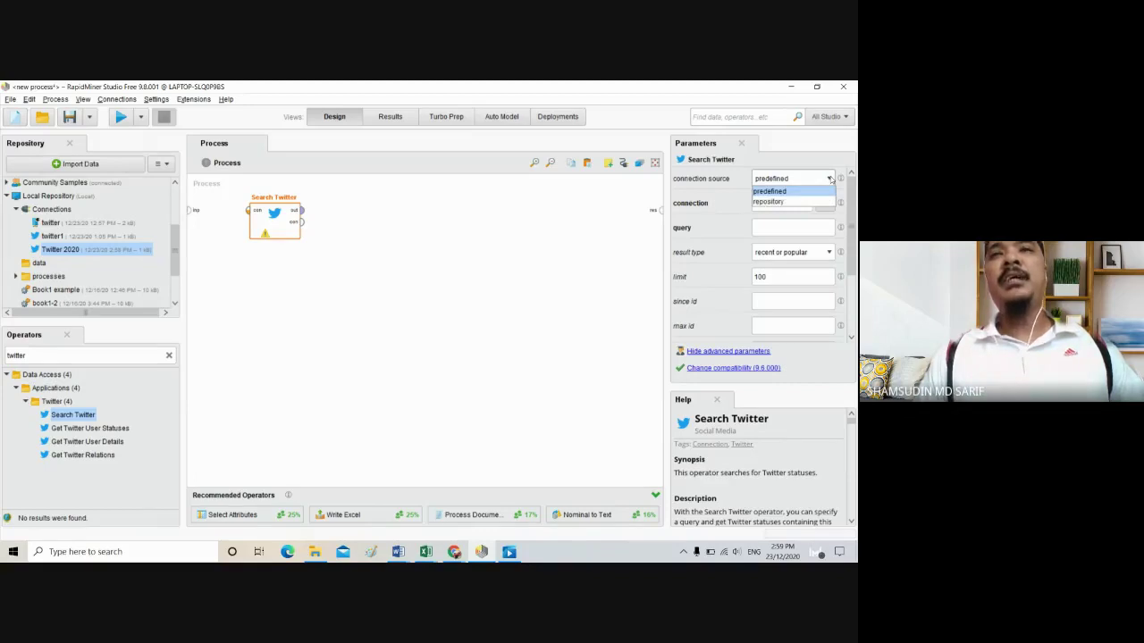
{"action": "left_click", "coordinate": [768, 202]}
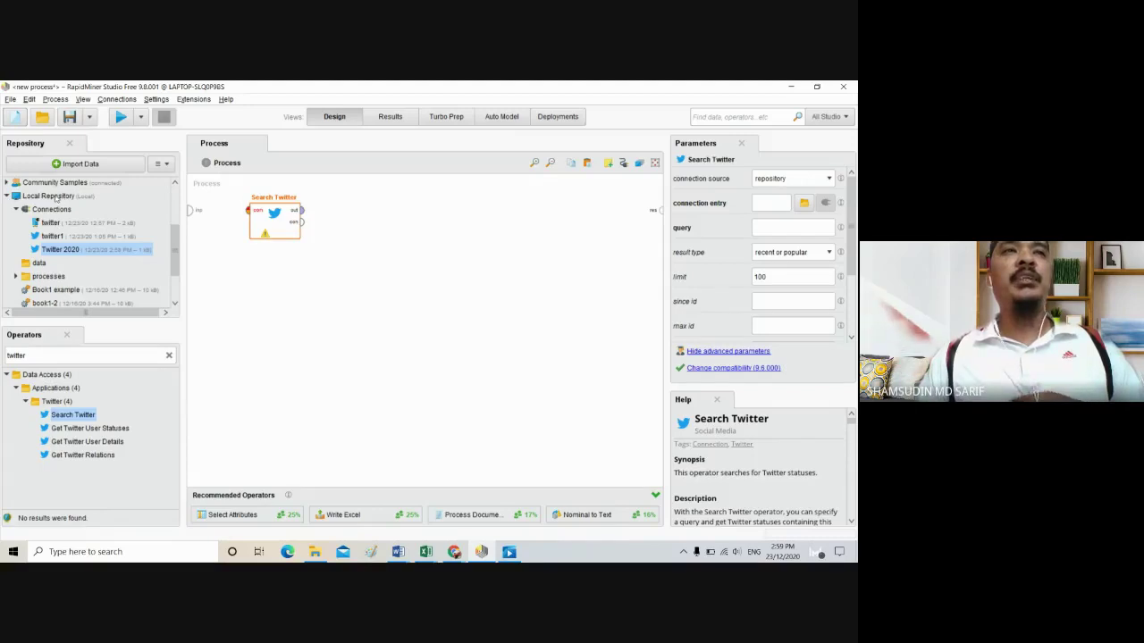
{"action": "left_click", "coordinate": [804, 203]}
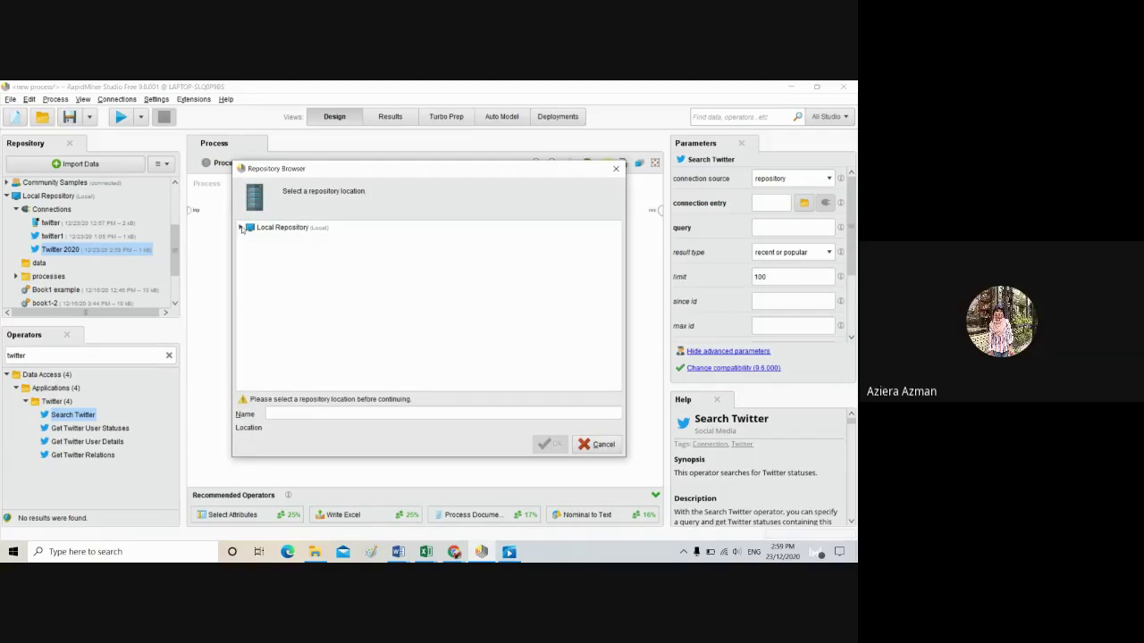
{"action": "left_click", "coordinate": [595, 444]}
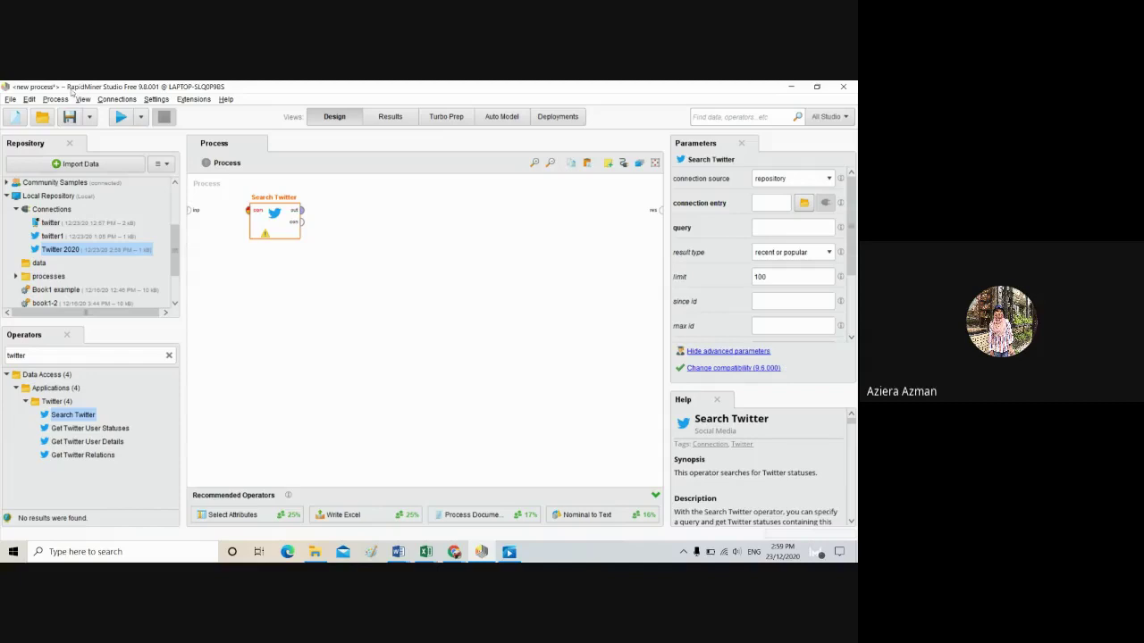
{"action": "left_click", "coordinate": [83, 99]}
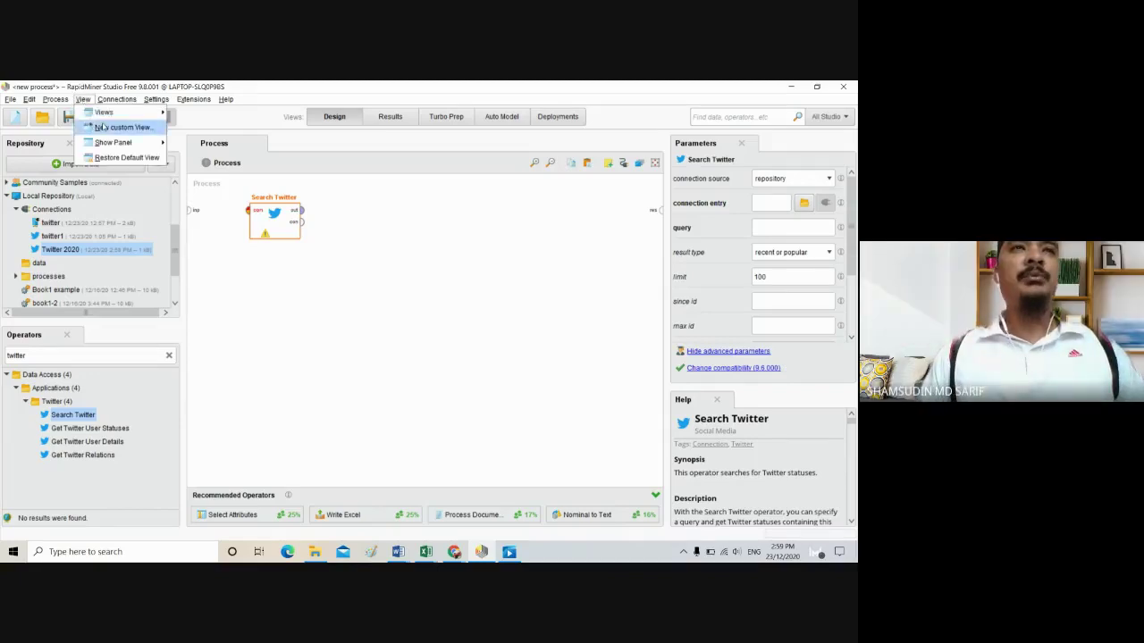
{"action": "mouse_move", "coordinate": [105, 150]}
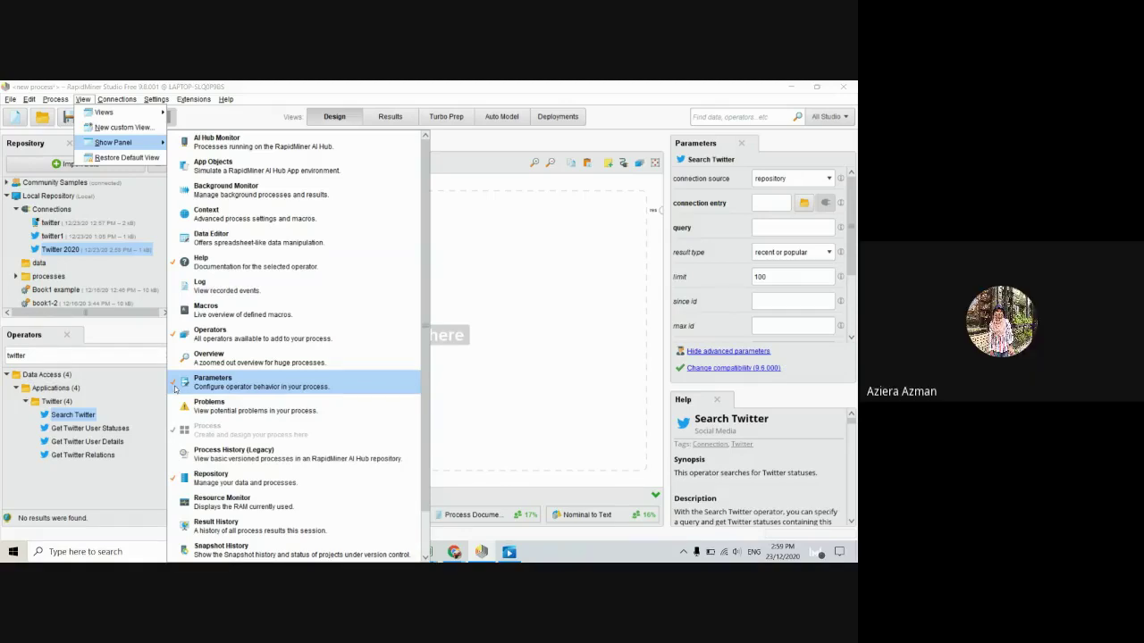
{"action": "left_click", "coordinate": [637, 91]}
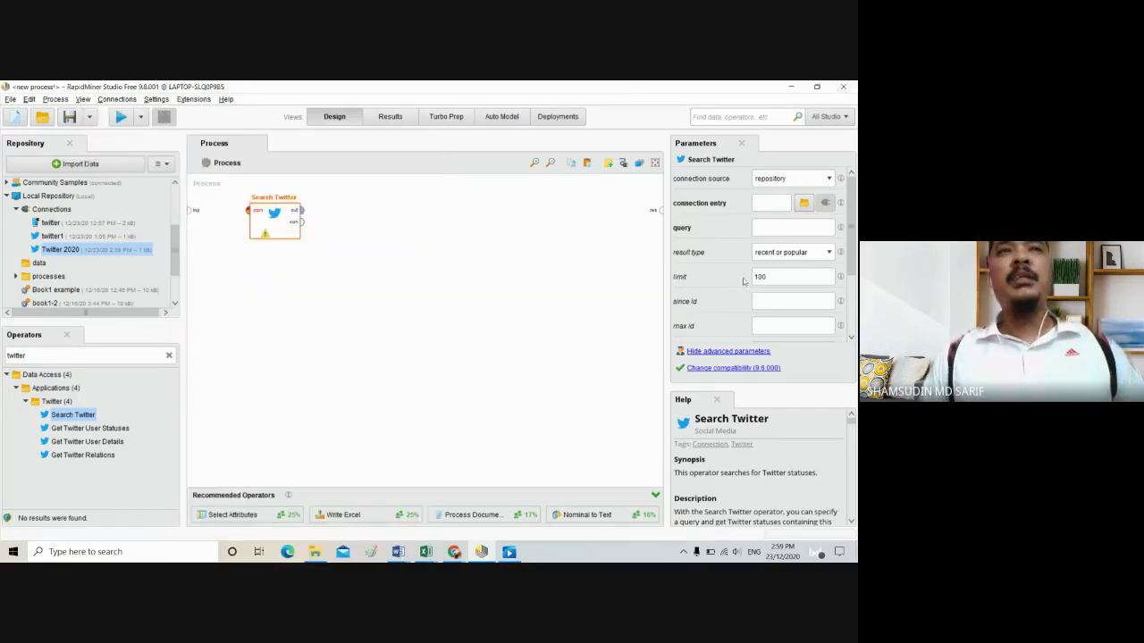
Point Search Twitter's connection entry to Local Repository > Connections > Twitter 2020.
{"action": "left_click", "coordinate": [803, 203]}
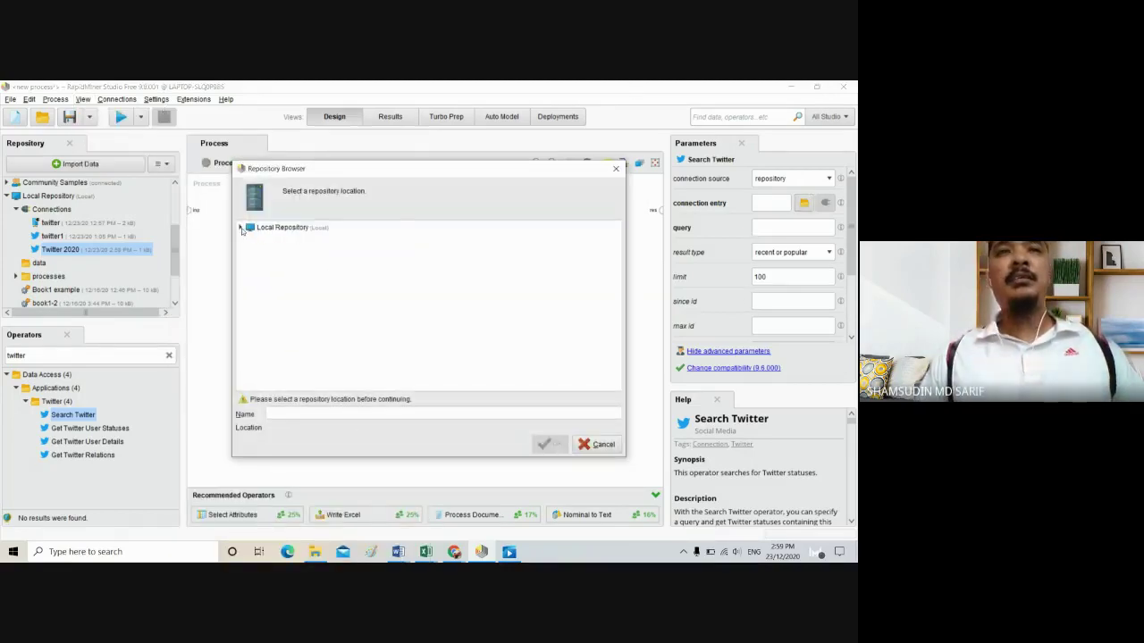
{"action": "left_click", "coordinate": [241, 227]}
{"action": "left_click", "coordinate": [251, 241]}
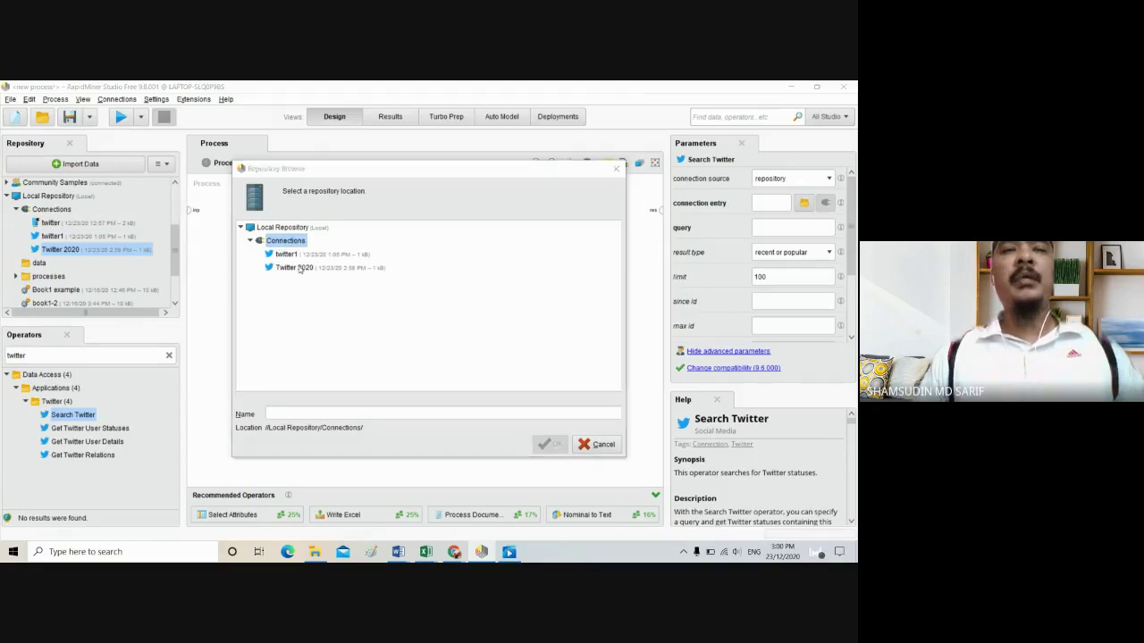
{"action": "left_click", "coordinate": [300, 269]}
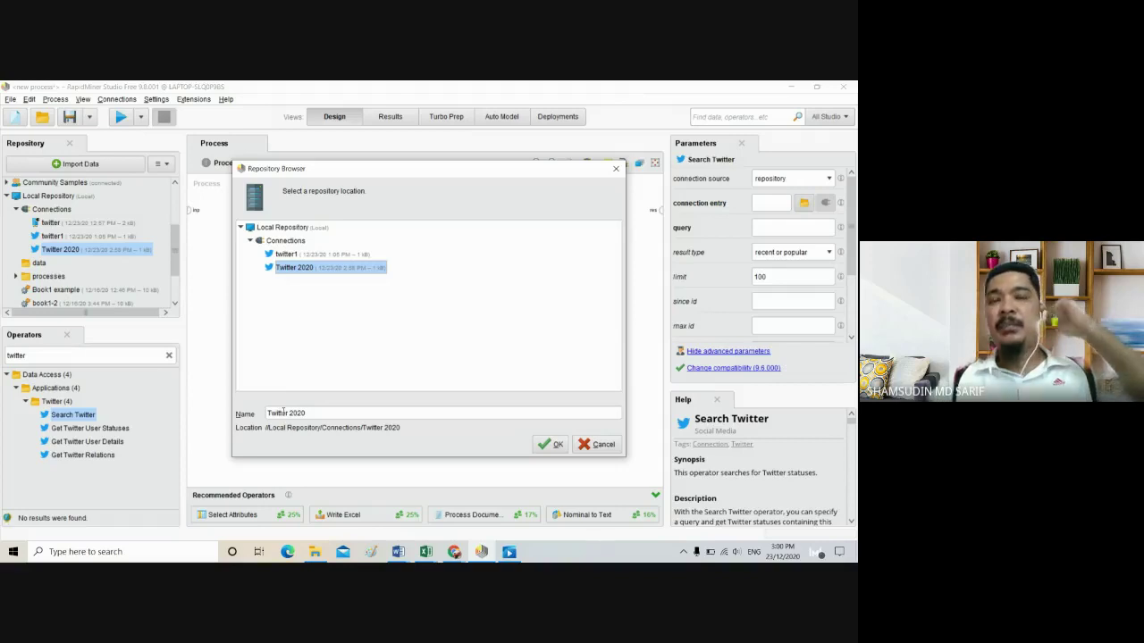
{"action": "left_click", "coordinate": [545, 446]}
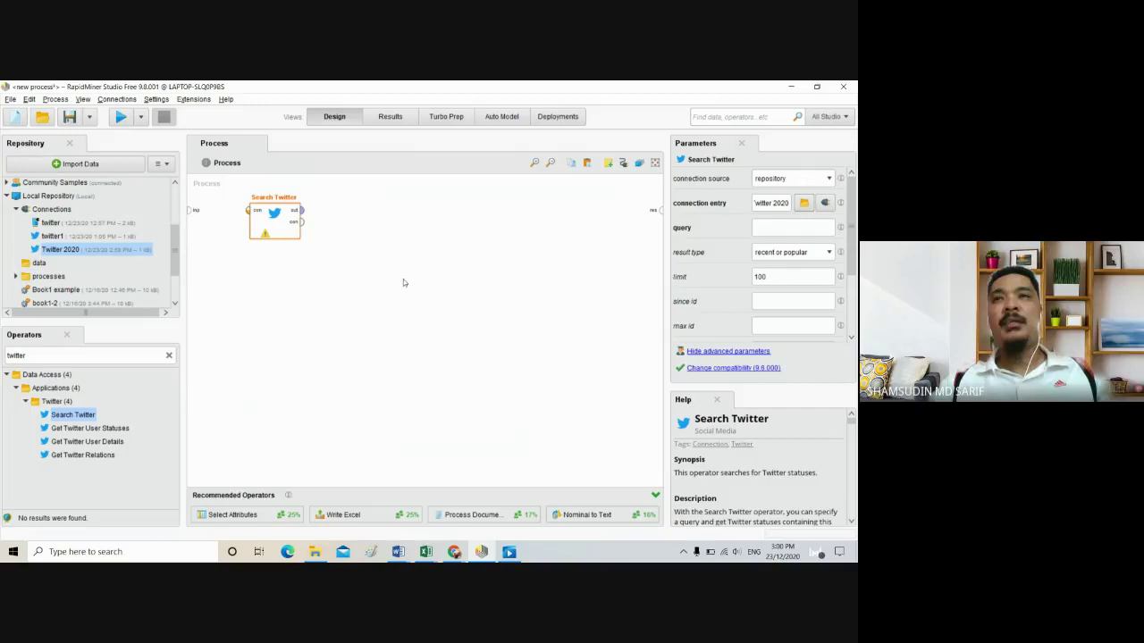
Link Search Twitter's out port to the process res port.
{"action": "left_click", "coordinate": [302, 210]}
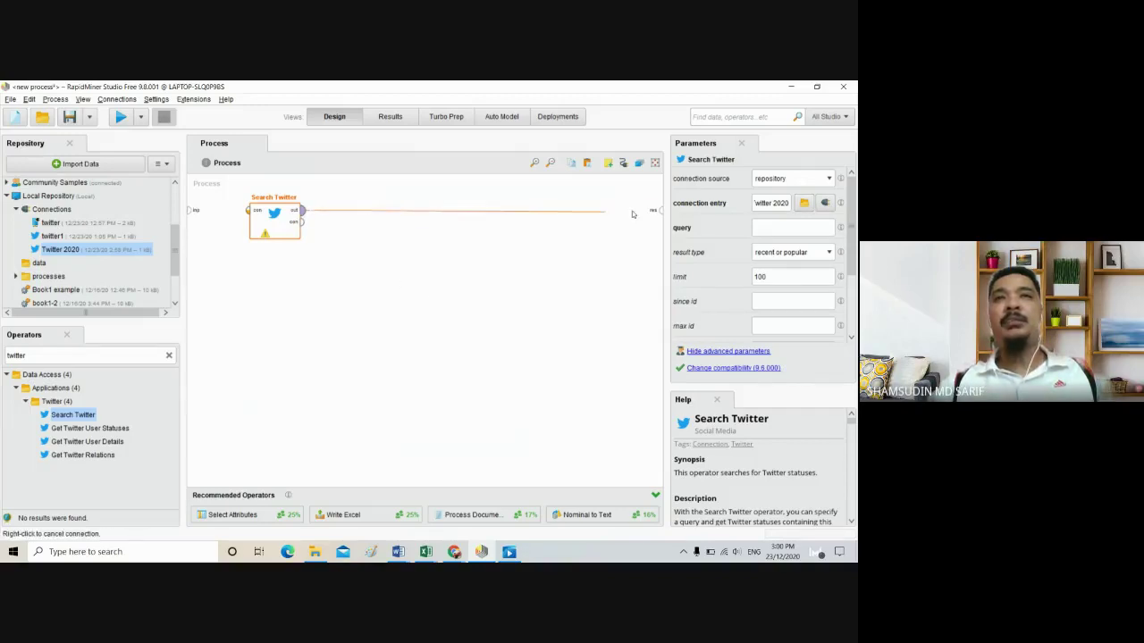
{"action": "left_click", "coordinate": [661, 211]}
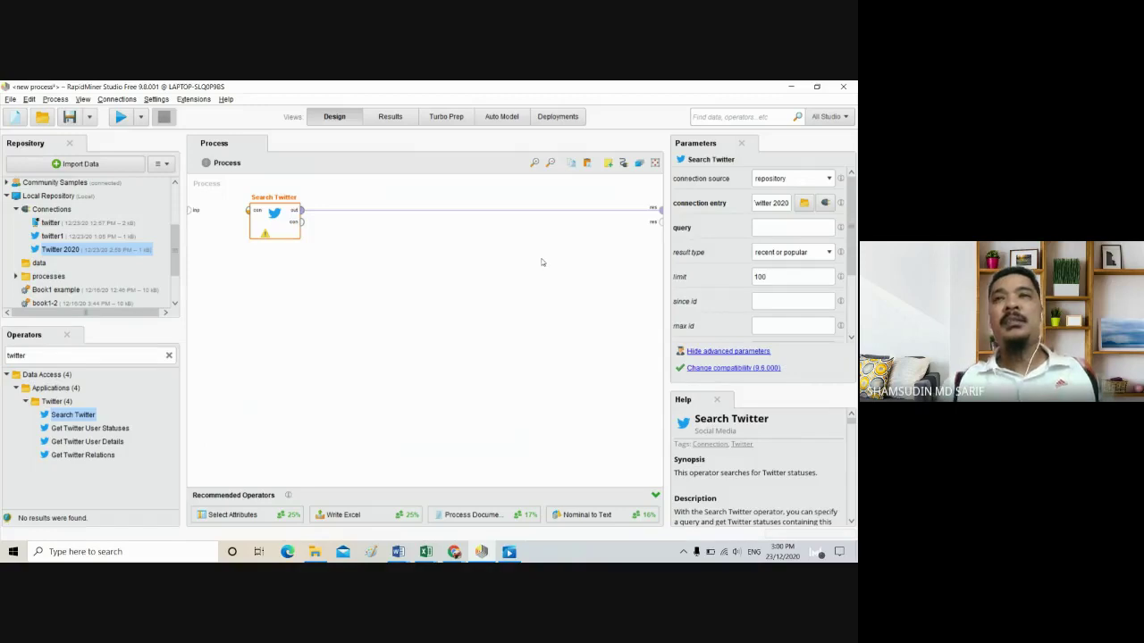
{"action": "left_click", "coordinate": [804, 230]}
{"action": "mouse_move", "coordinate": [840, 229]}
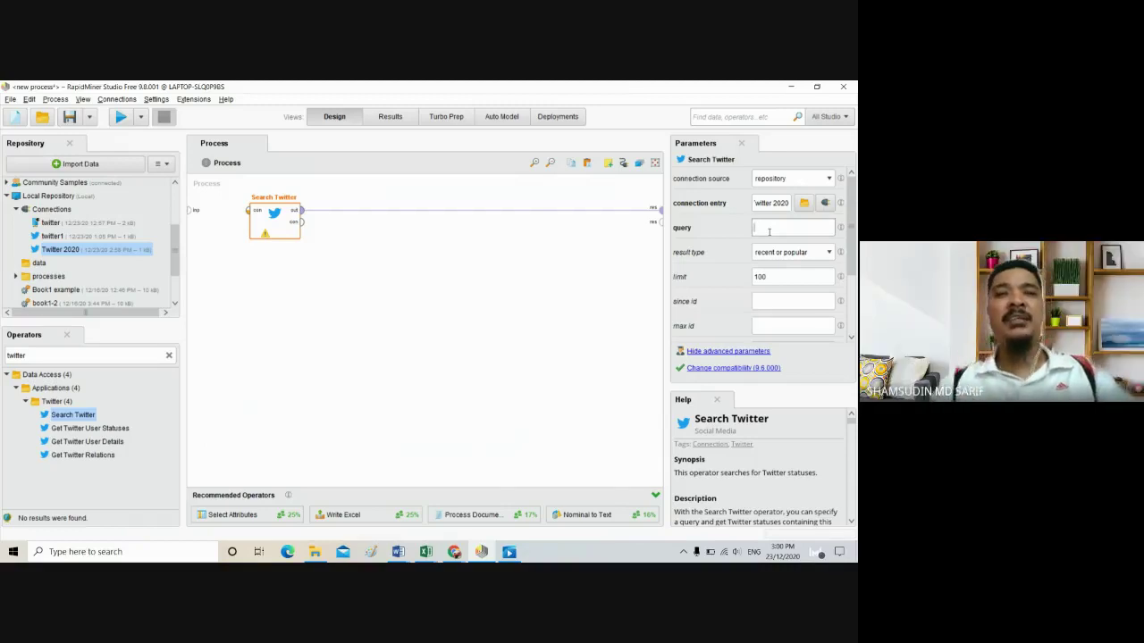
Enter a person's name as the Search Twitter query, then bring up the View menu.
{"action": "type", "text": "Dal"}
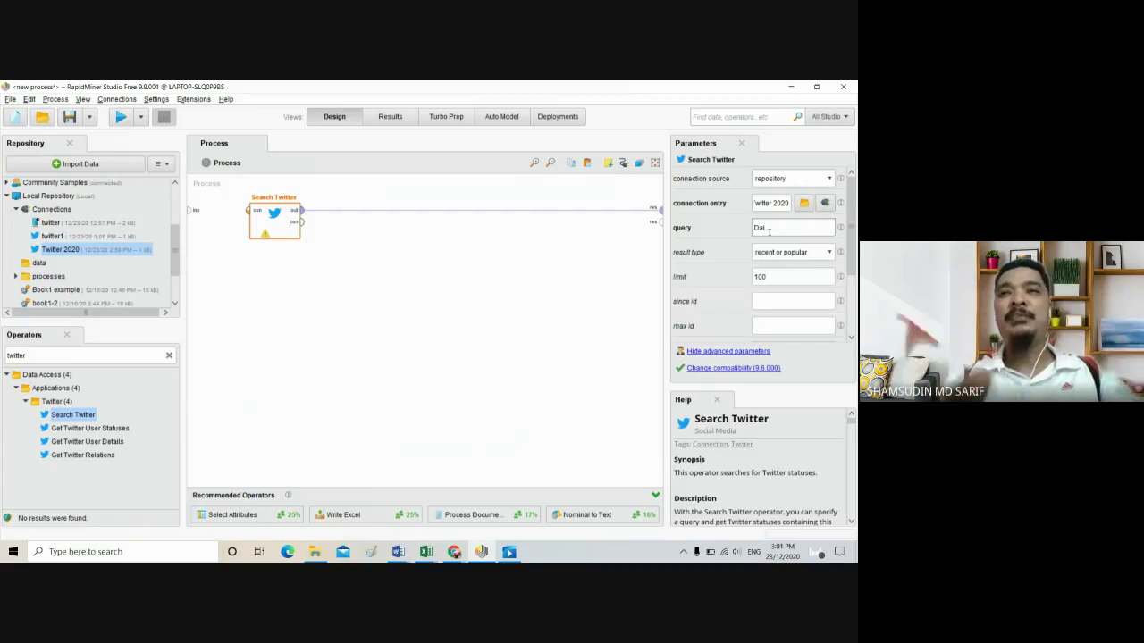
{"action": "type", "text": " Syed"}
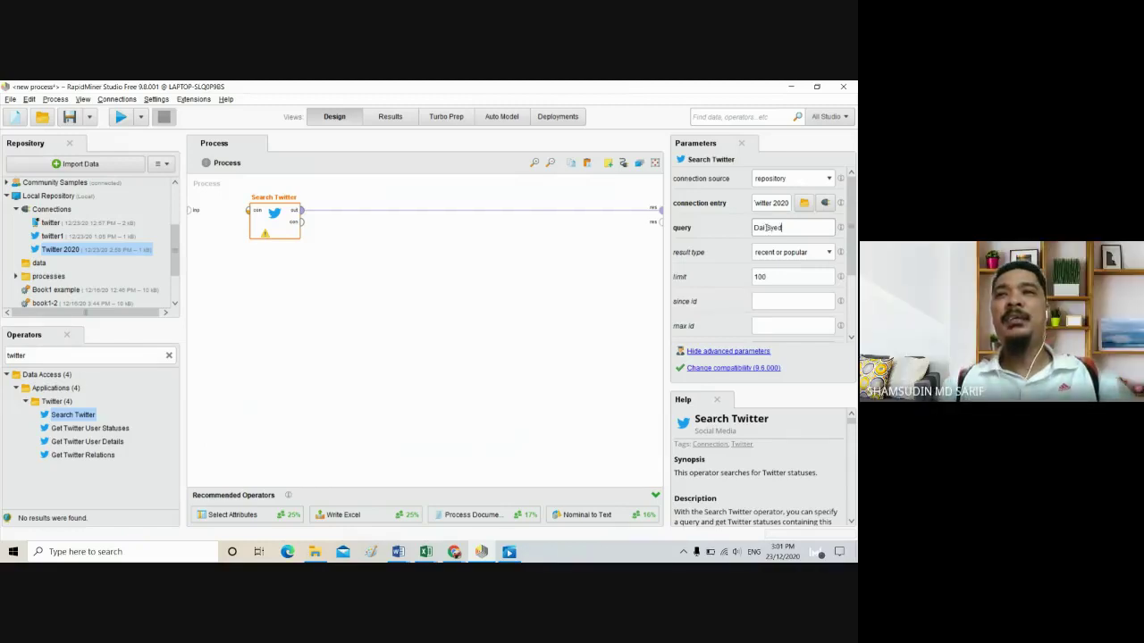
{"action": "type", "text": "s"}
{"action": "left_click_drag", "start_coordinate": [797, 227], "coordinate": [752, 229]}
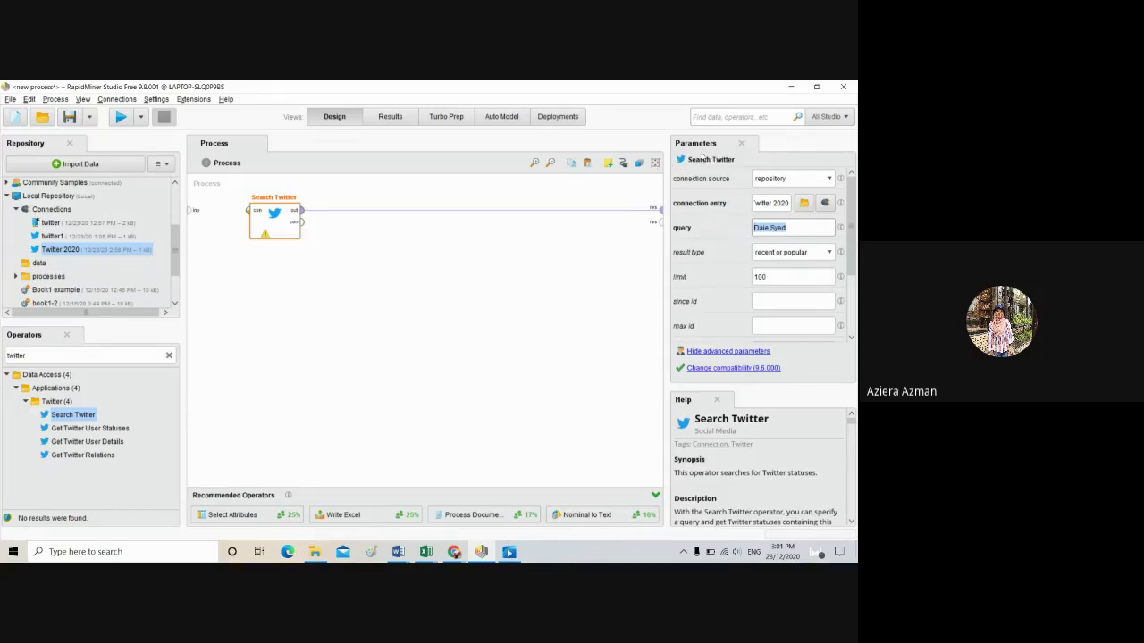
{"action": "left_click", "coordinate": [712, 351]}
{"action": "left_click", "coordinate": [712, 351]}
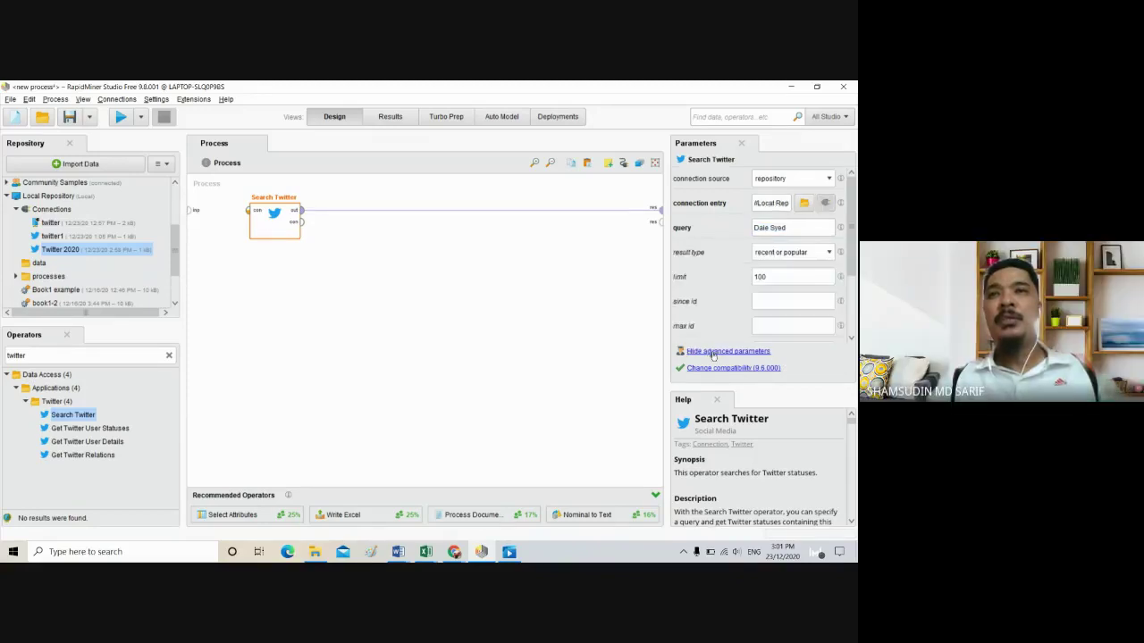
{"action": "left_click", "coordinate": [82, 99]}
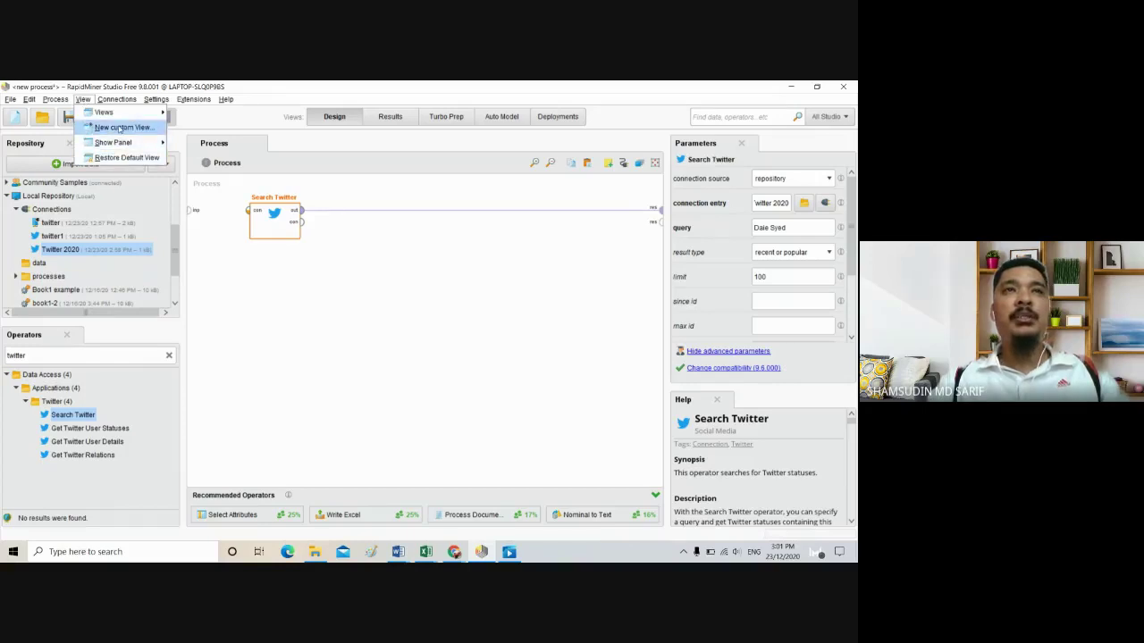
Browse the View menu's New custom View and Show Panel options, then reselect Search Twitter.
{"action": "left_click", "coordinate": [119, 128]}
{"action": "left_click", "coordinate": [562, 272]}
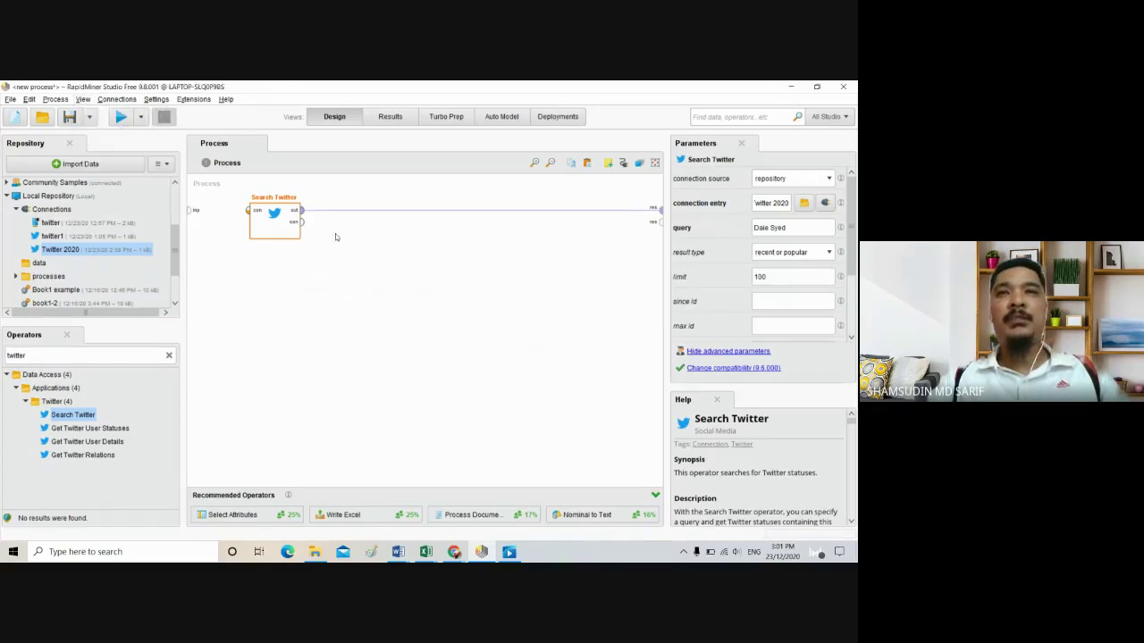
{"action": "left_click", "coordinate": [83, 99]}
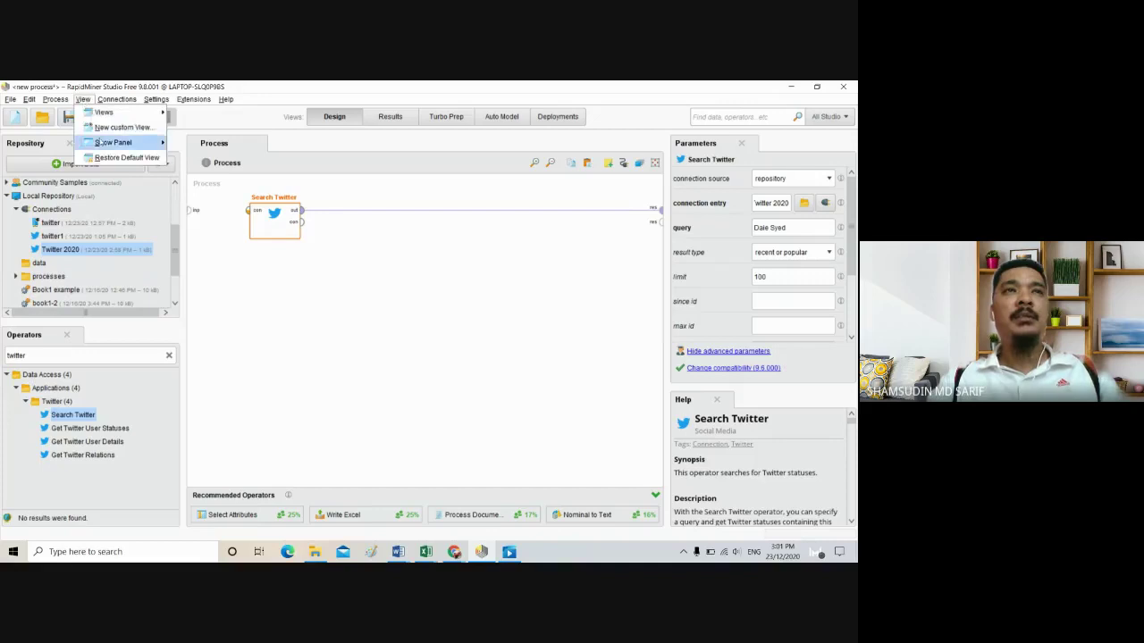
{"action": "mouse_move", "coordinate": [108, 147]}
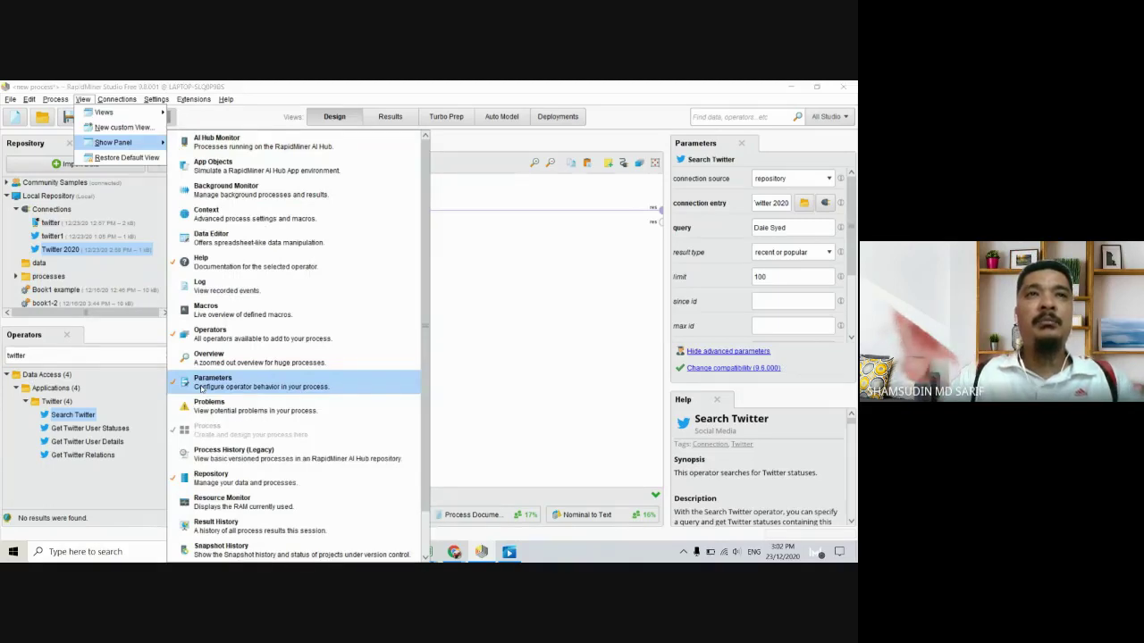
{"action": "scroll", "coordinate": [201, 389], "scroll_direction": "down", "scroll_amount": 2}
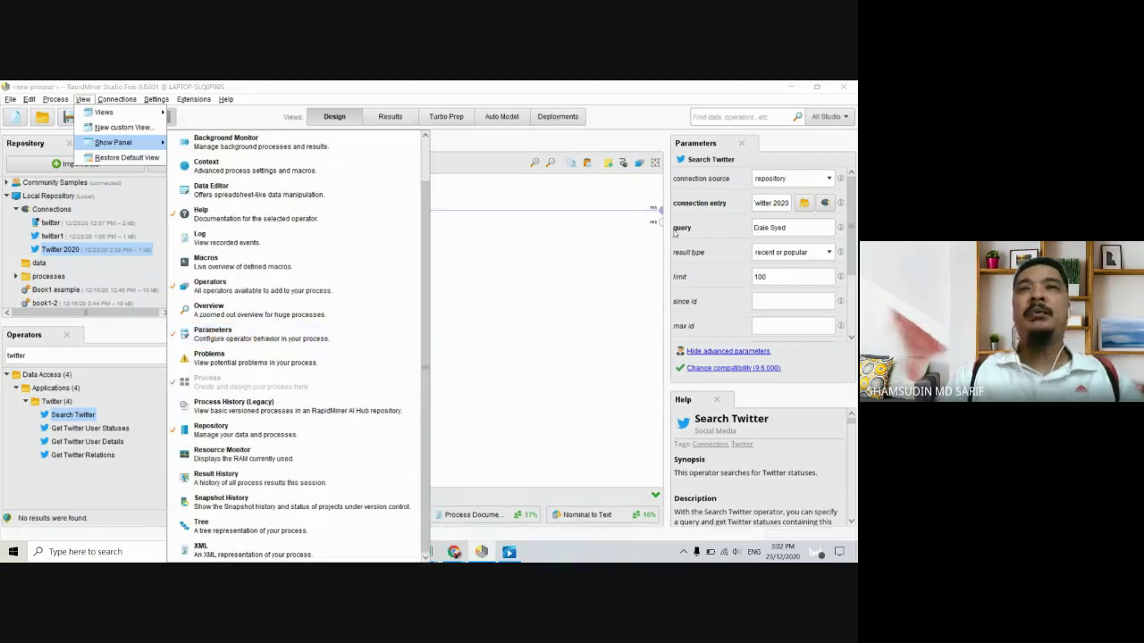
{"action": "left_click", "coordinate": [544, 309]}
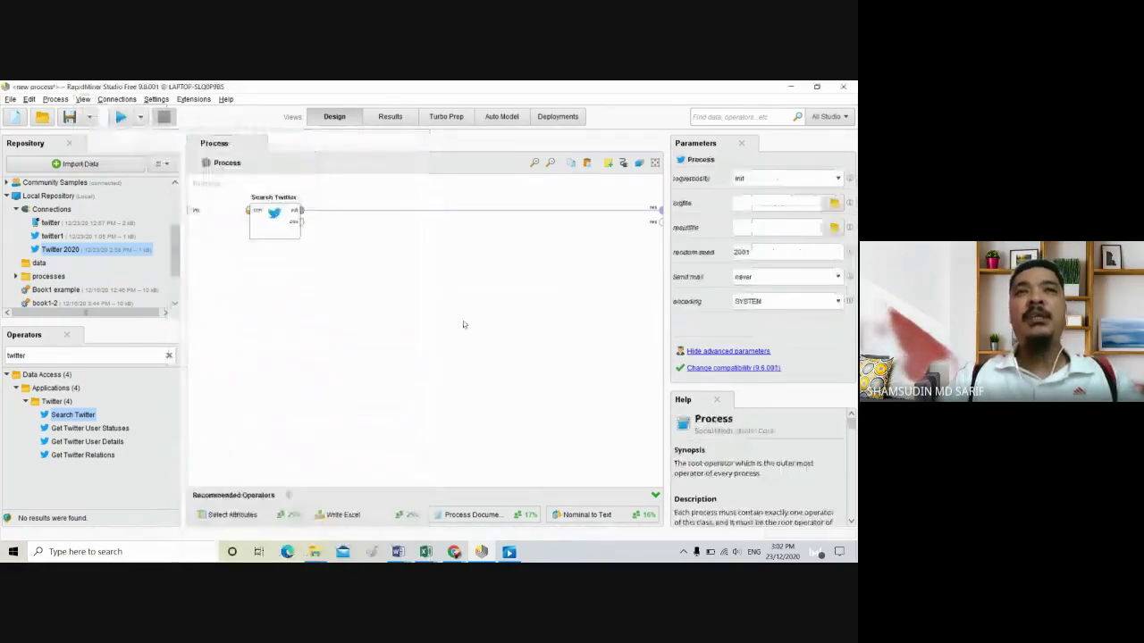
{"action": "left_click", "coordinate": [287, 233]}
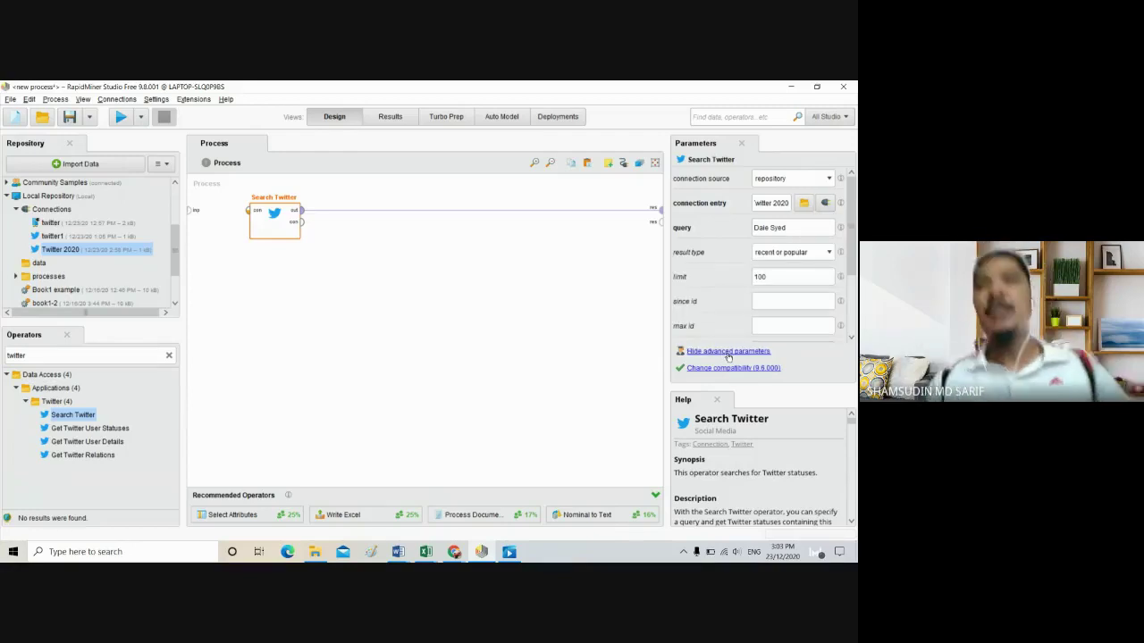
Try a lower compatibility level, then restore Search Twitter's compatibility level to 9.6.000.
{"action": "triple_click", "coordinate": [802, 229]}
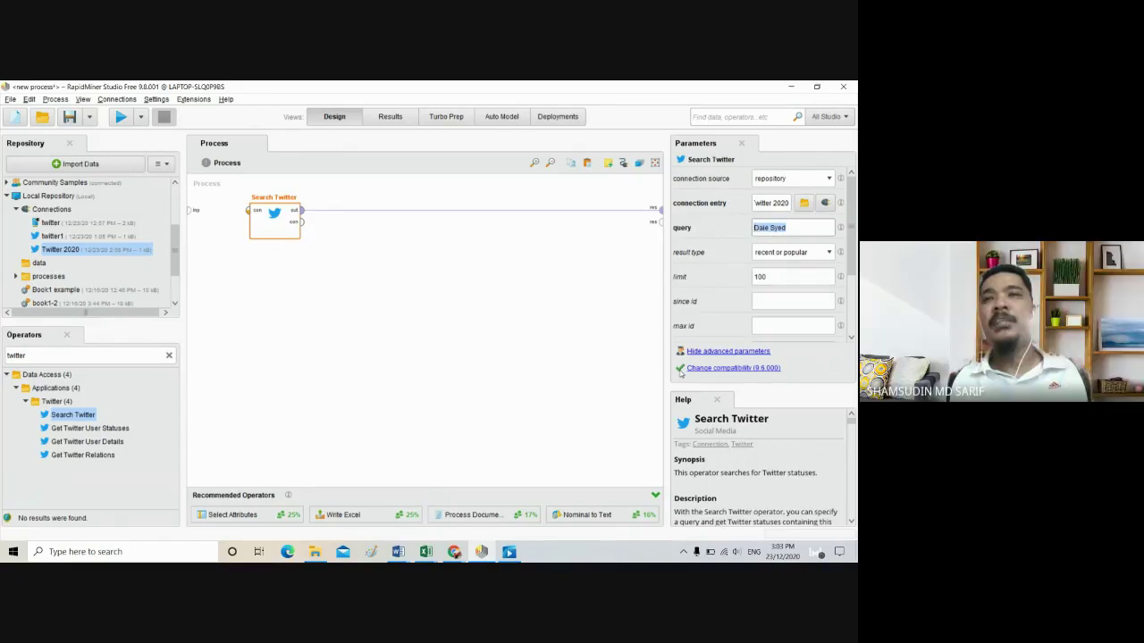
{"action": "left_click", "coordinate": [731, 369]}
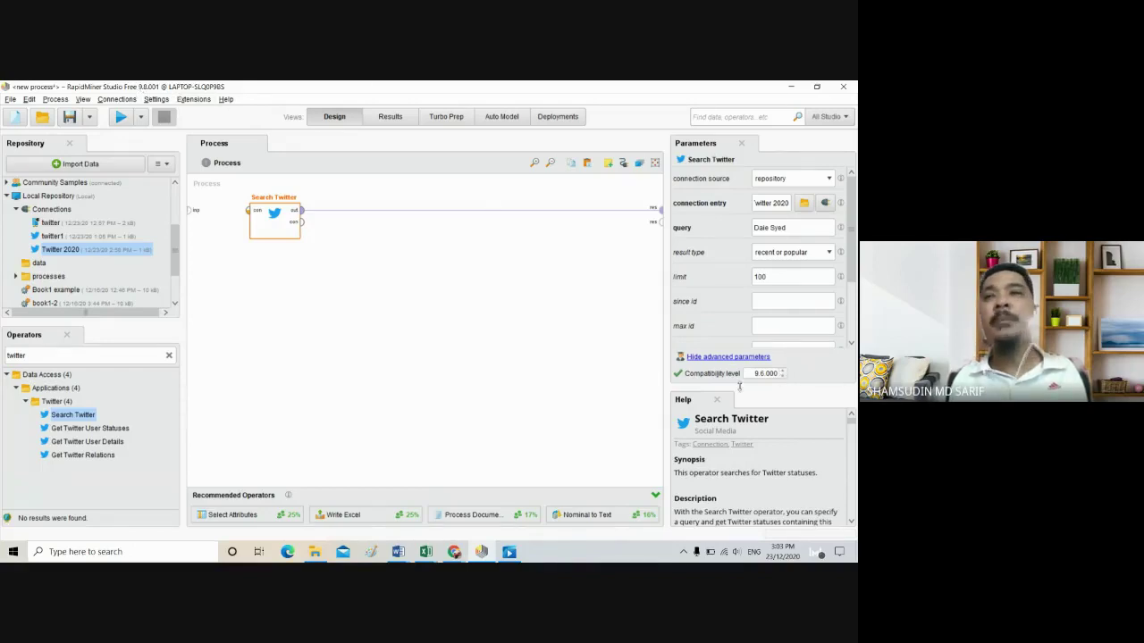
{"action": "left_click", "coordinate": [783, 377]}
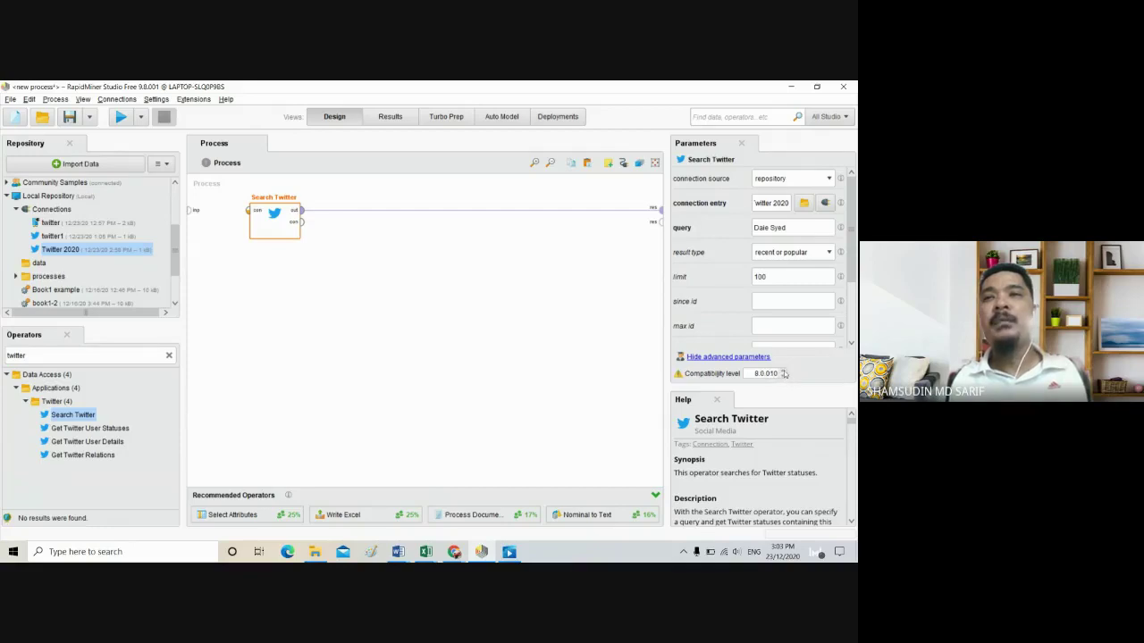
{"action": "left_click", "coordinate": [783, 371]}
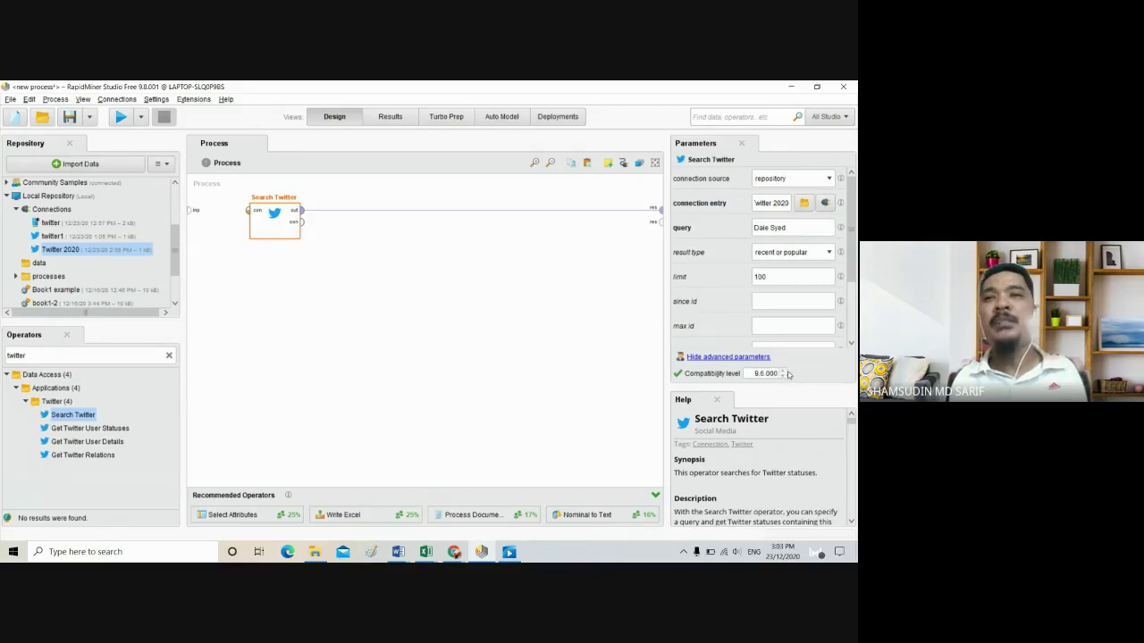
{"action": "left_click", "coordinate": [608, 329]}
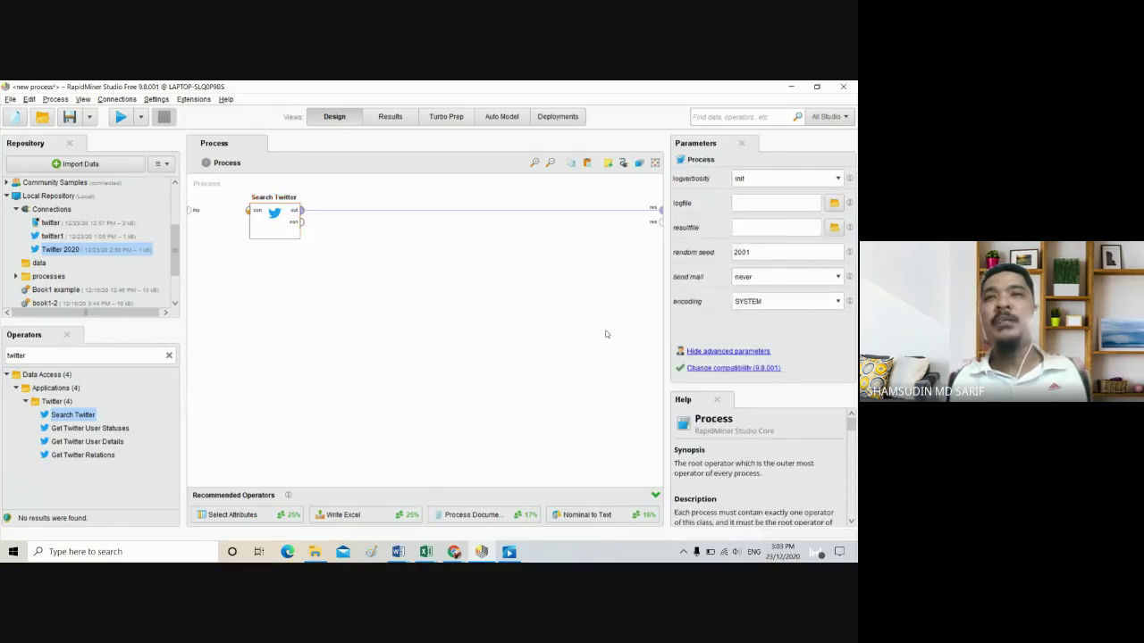
{"action": "left_click", "coordinate": [250, 228]}
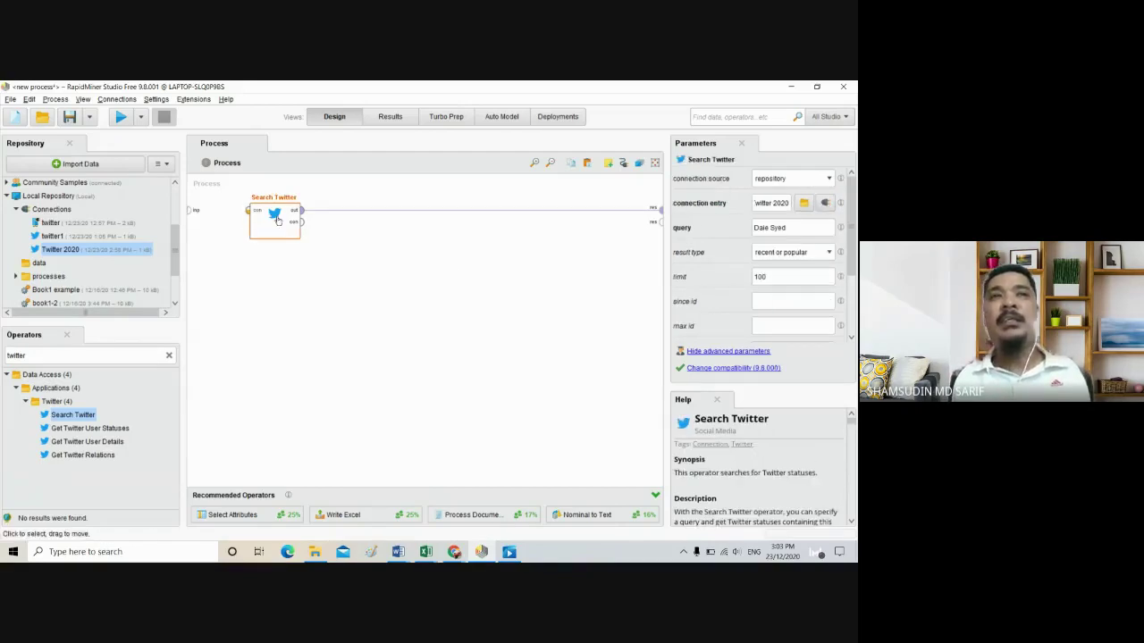
Replace the query with 'vacsin', keeping result type 'recent or popular'.
{"action": "left_click_drag", "start_coordinate": [794, 228], "coordinate": [752, 229]}
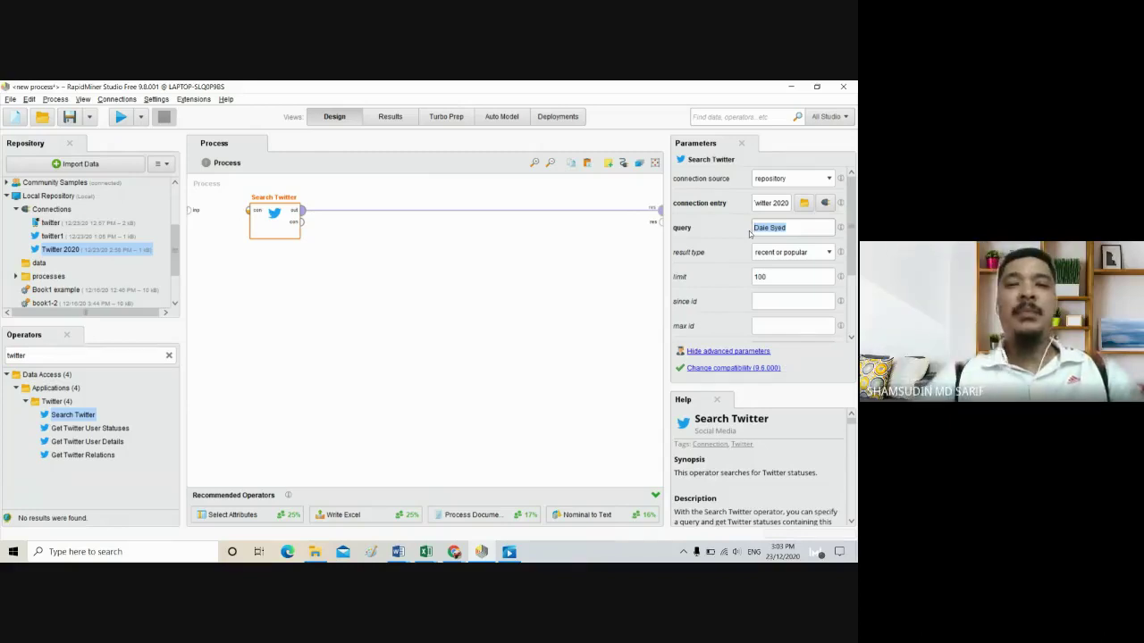
{"action": "type", "text": "vac"}
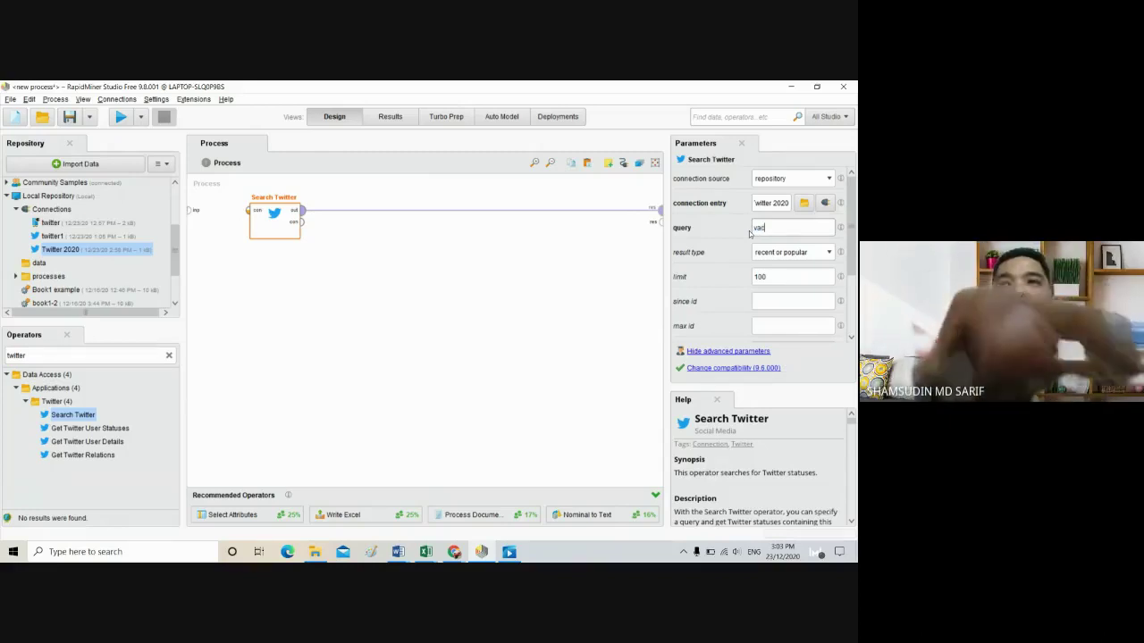
{"action": "type", "text": "sin"}
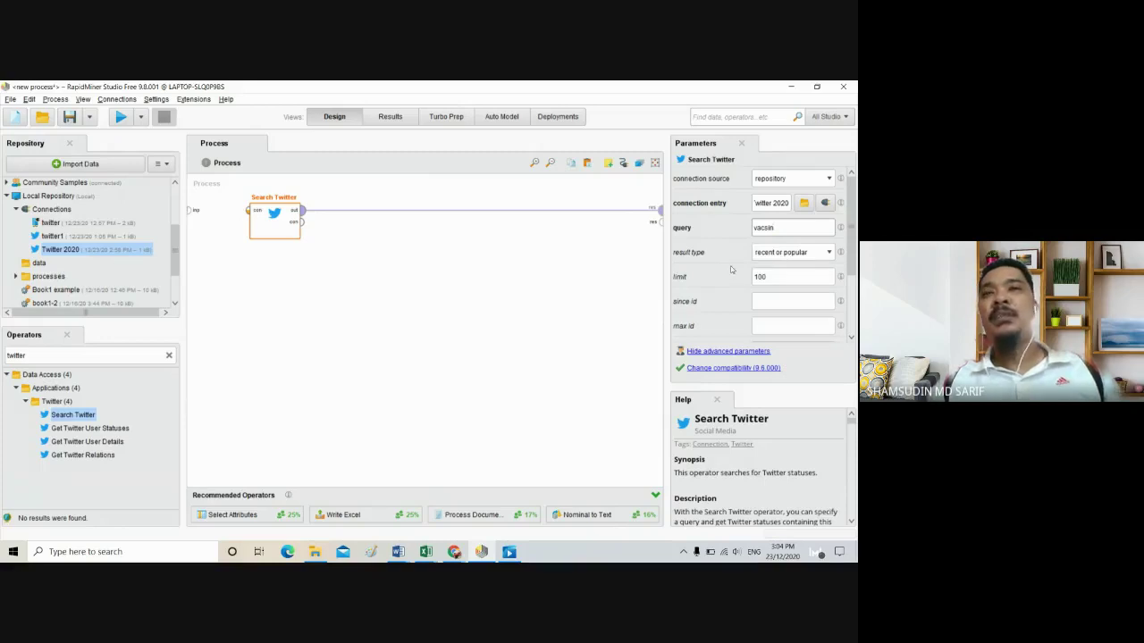
{"action": "scroll", "coordinate": [731, 259], "scroll_direction": "down", "scroll_amount": 2}
{"action": "scroll", "coordinate": [735, 243], "scroll_direction": "up", "scroll_amount": 1}
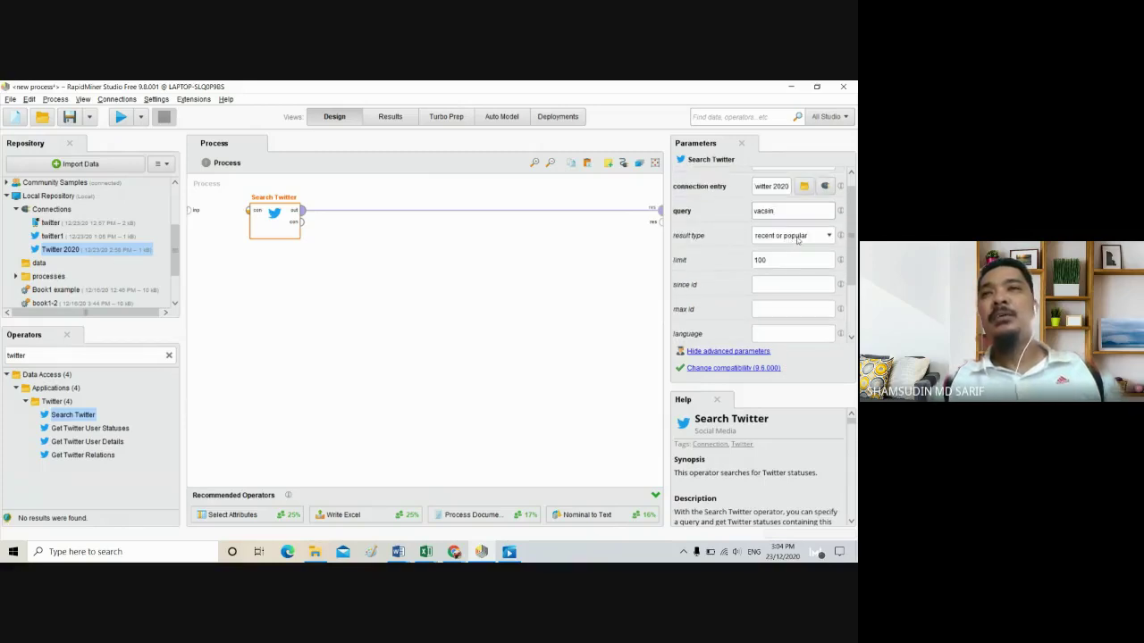
{"action": "left_click", "coordinate": [798, 236]}
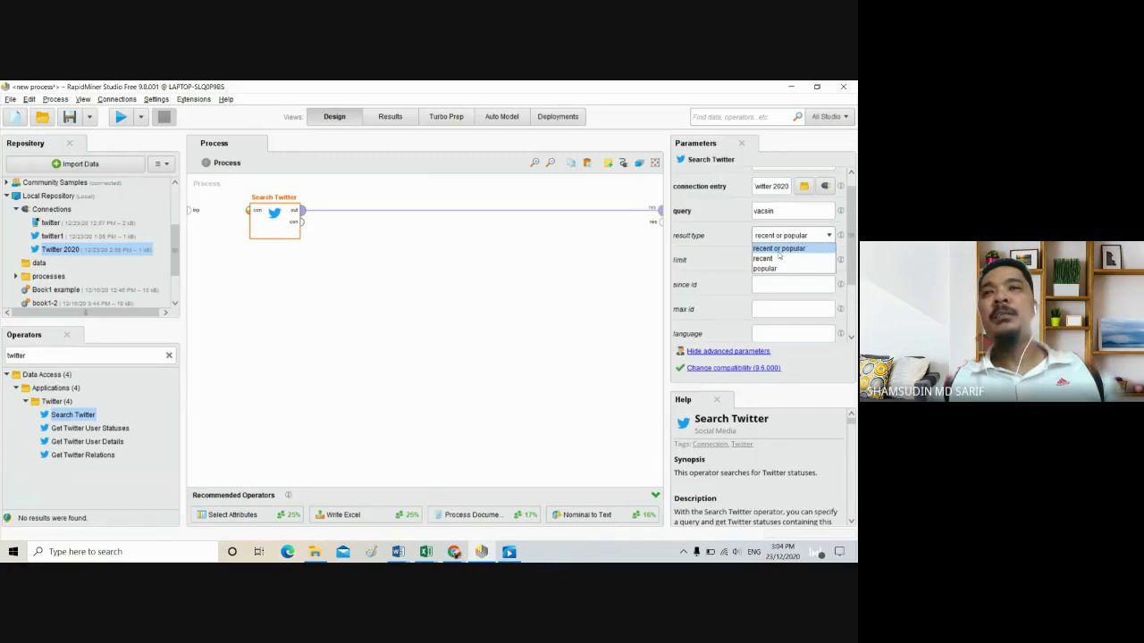
{"action": "left_click", "coordinate": [790, 251]}
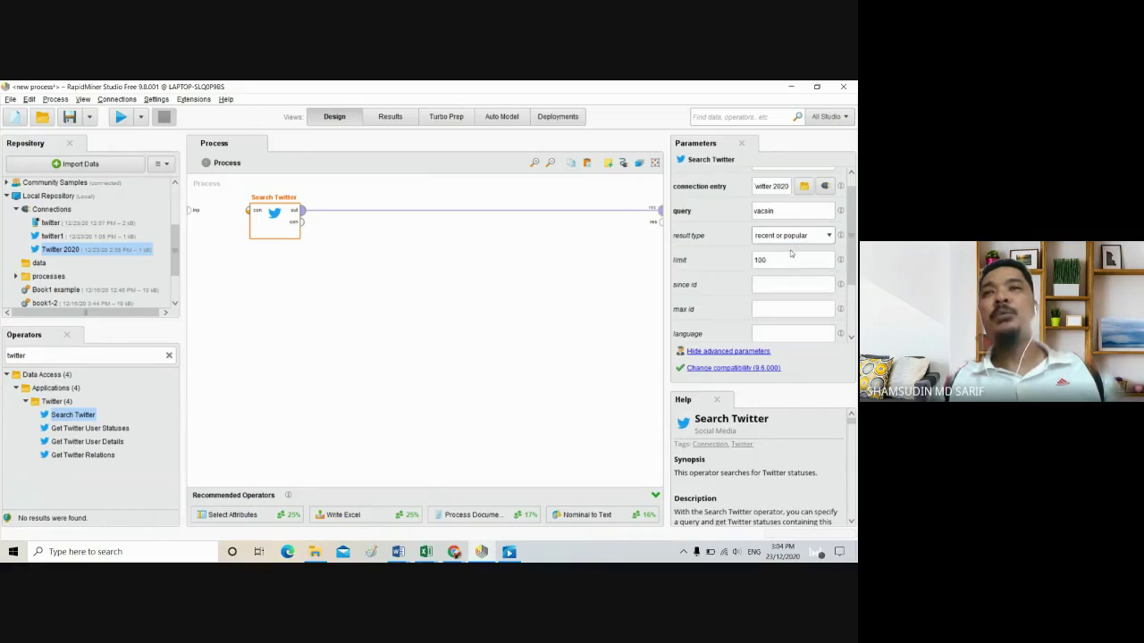
{"action": "left_click", "coordinate": [776, 260]}
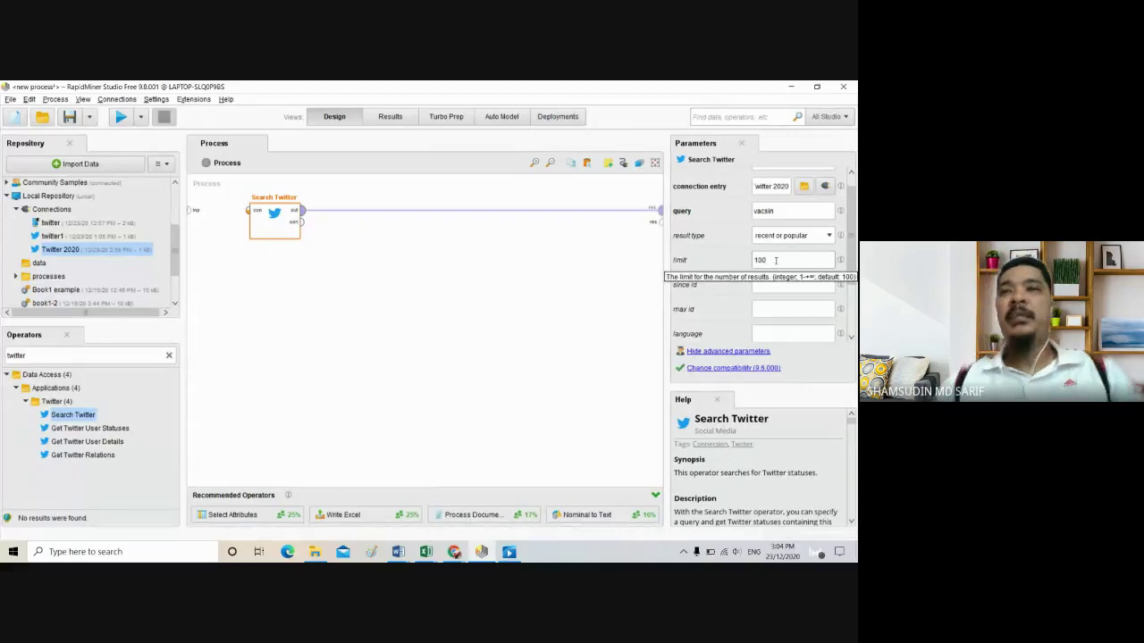
{"action": "mouse_move", "coordinate": [839, 260]}
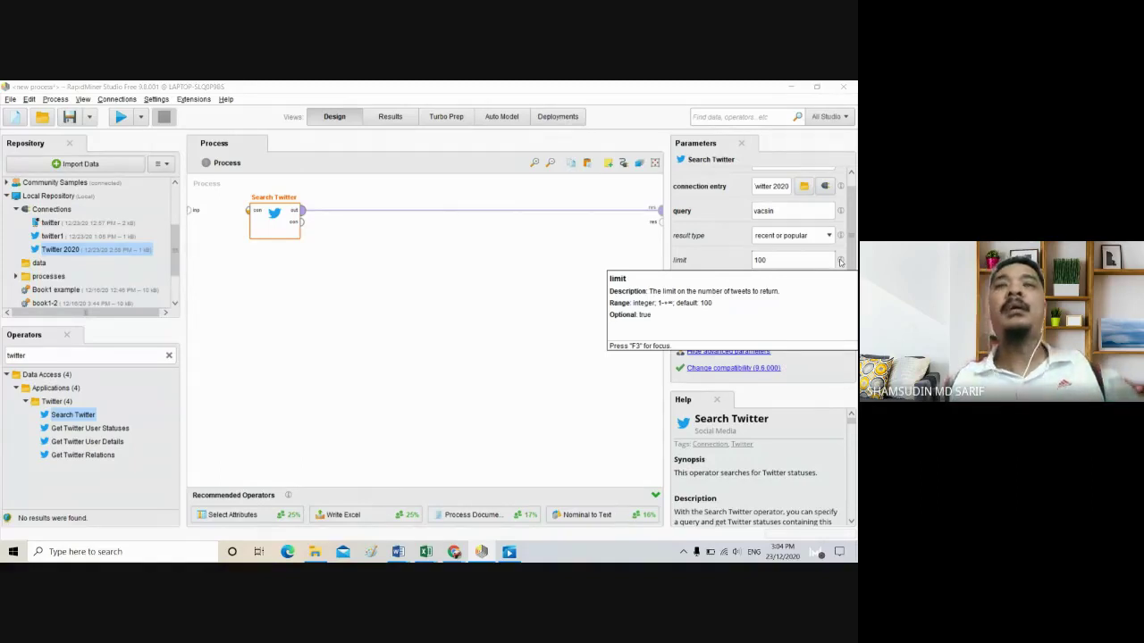
{"action": "left_click", "coordinate": [616, 270]}
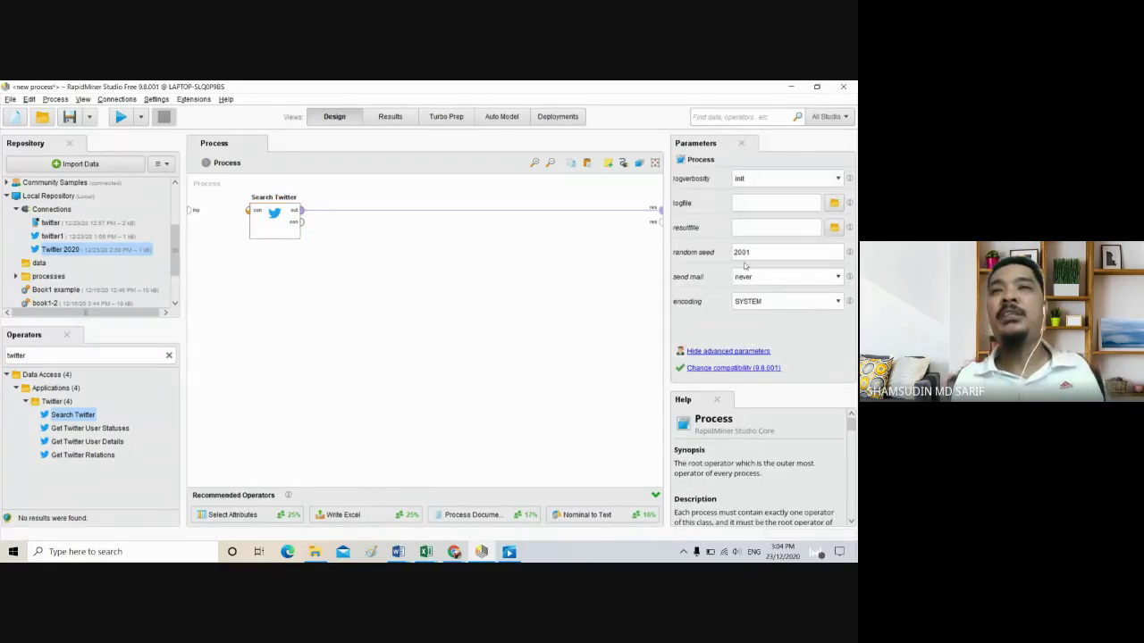
Change Search Twitter's tweet limit from 100 to 10.
{"action": "left_click", "coordinate": [282, 217]}
{"action": "left_click", "coordinate": [786, 280]}
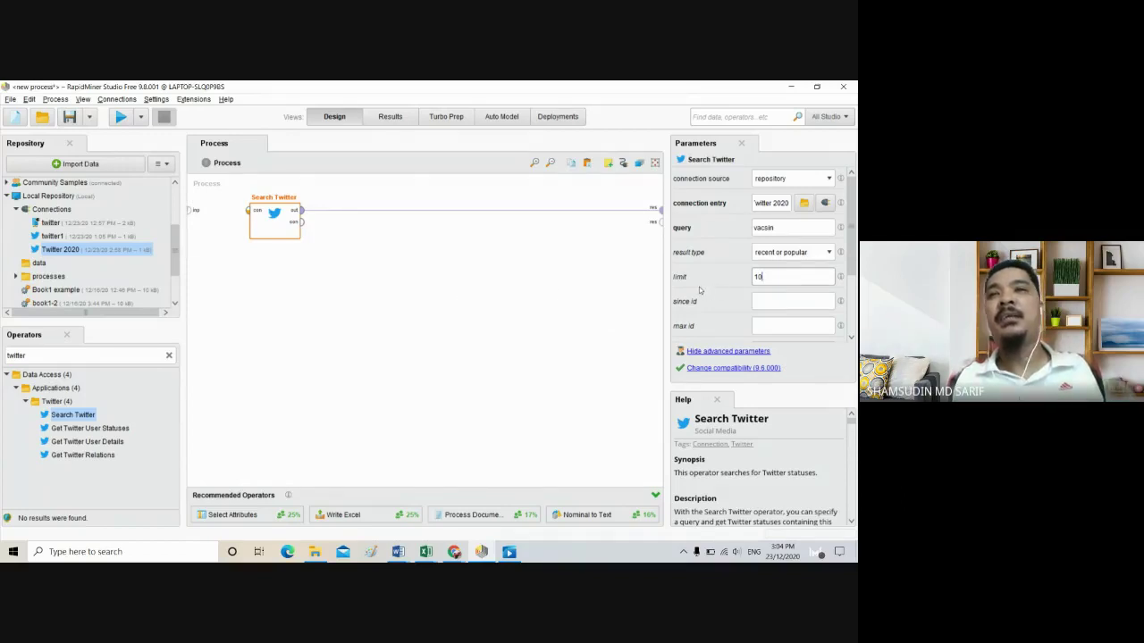
{"action": "left_click", "coordinate": [766, 279]}
{"action": "left_click", "coordinate": [765, 301]}
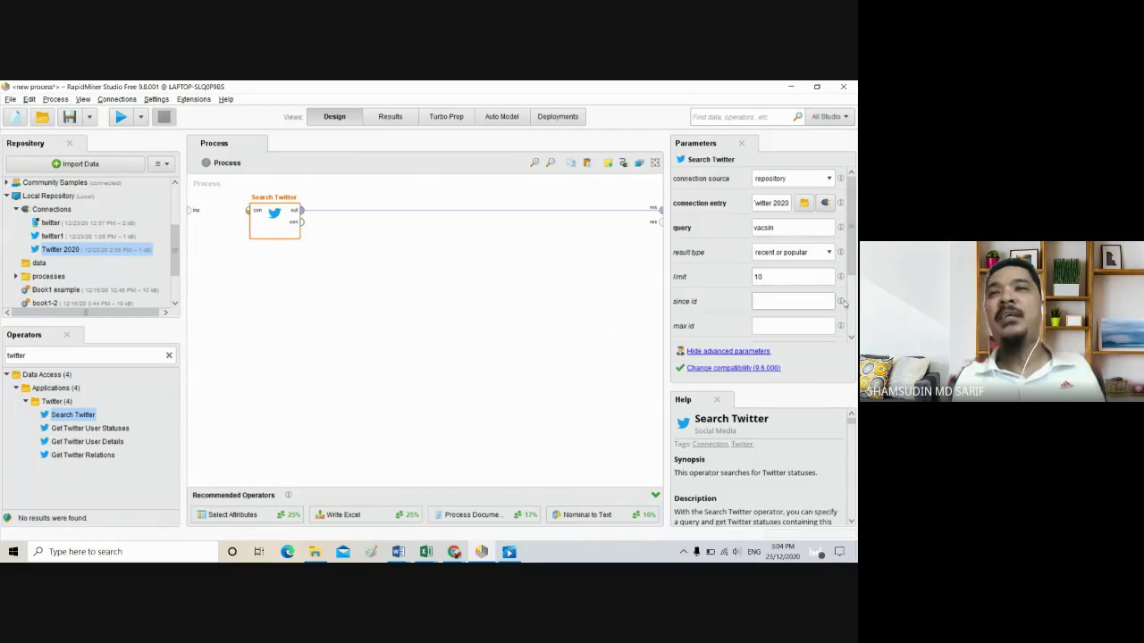
{"action": "mouse_move", "coordinate": [841, 304]}
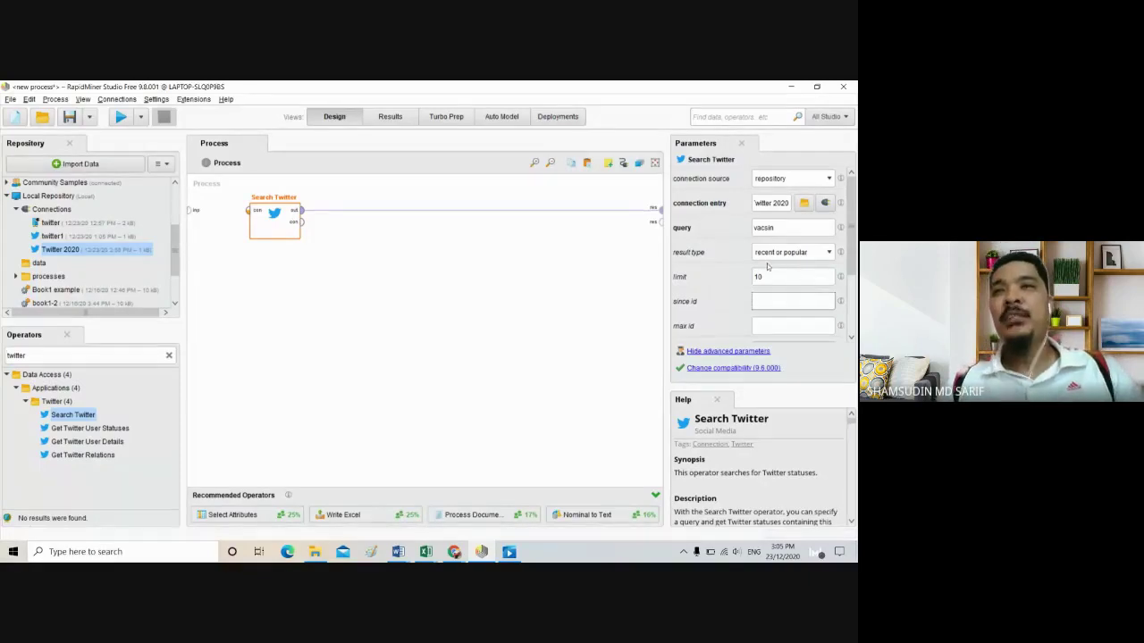
Set the tweet language to 'en', leaving the geo-location filter unchecked.
{"action": "scroll", "coordinate": [769, 268], "scroll_direction": "down", "scroll_amount": 2}
{"action": "left_click", "coordinate": [777, 302]}
{"action": "type", "text": "en"}
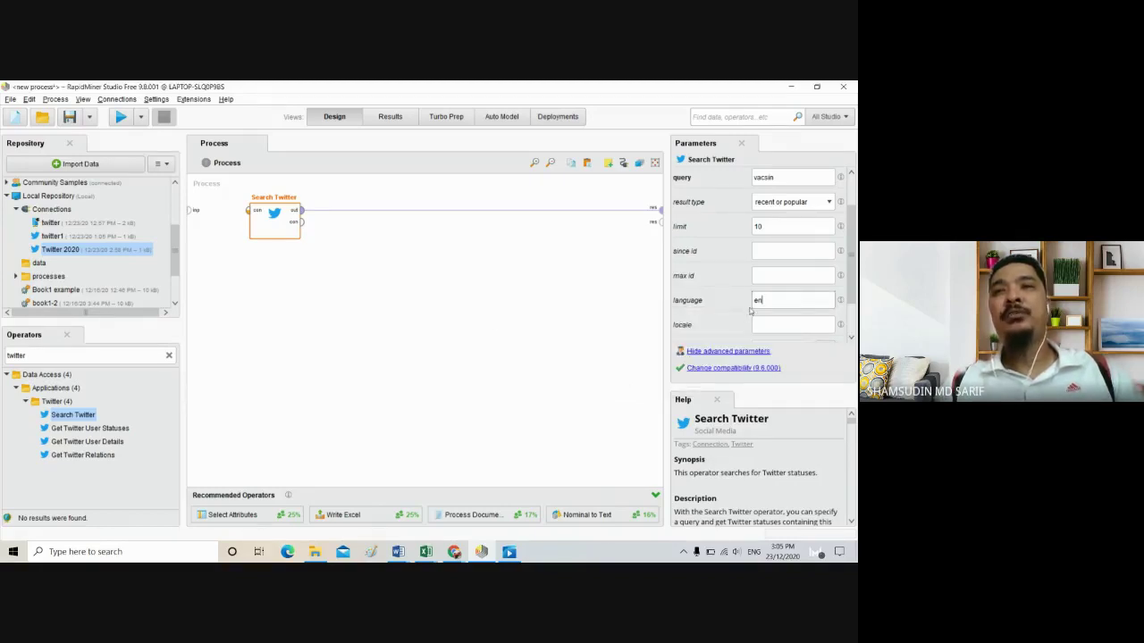
{"action": "scroll", "coordinate": [715, 320], "scroll_direction": "down", "scroll_amount": 1}
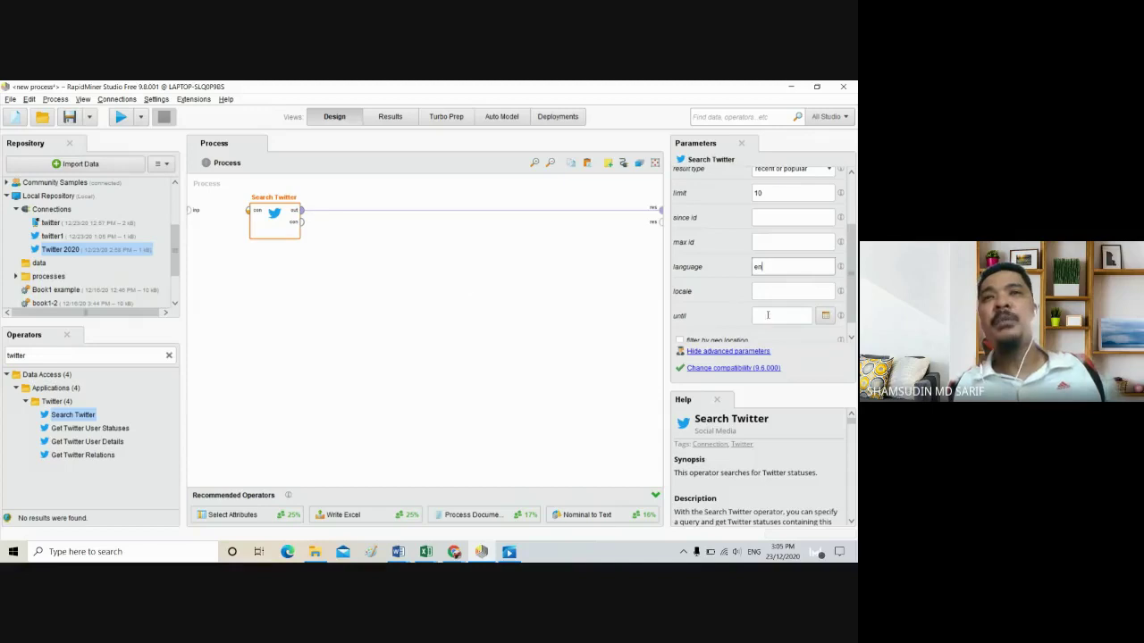
{"action": "scroll", "coordinate": [748, 299], "scroll_direction": "down", "scroll_amount": 1}
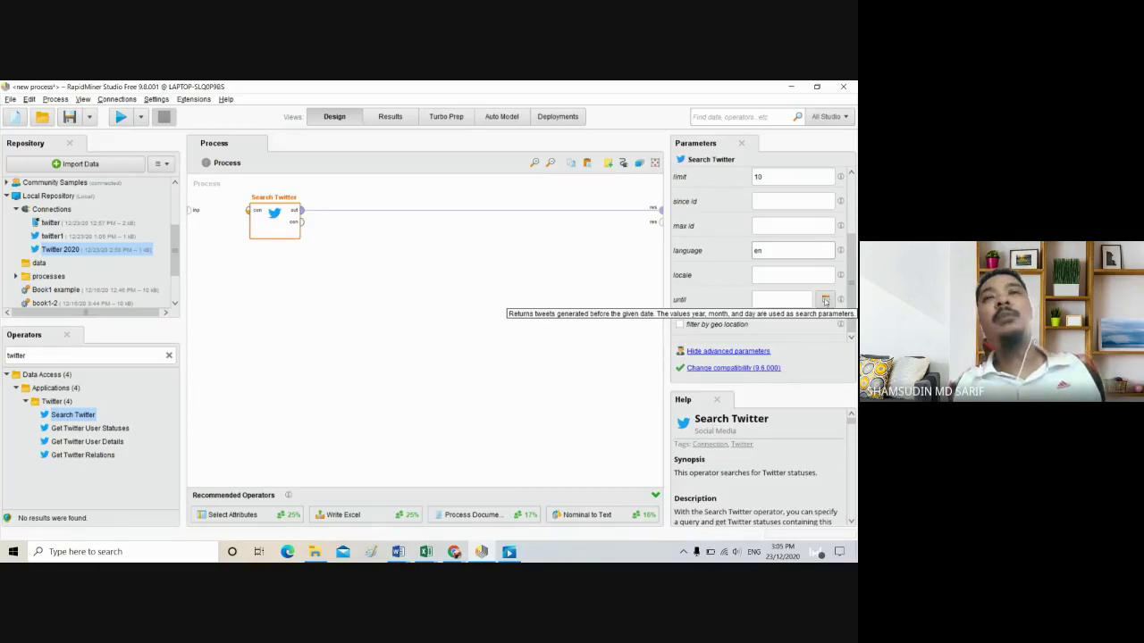
{"action": "scroll", "coordinate": [766, 214], "scroll_direction": "up", "scroll_amount": 4}
{"action": "scroll", "coordinate": [772, 259], "scroll_direction": "down", "scroll_amount": 4}
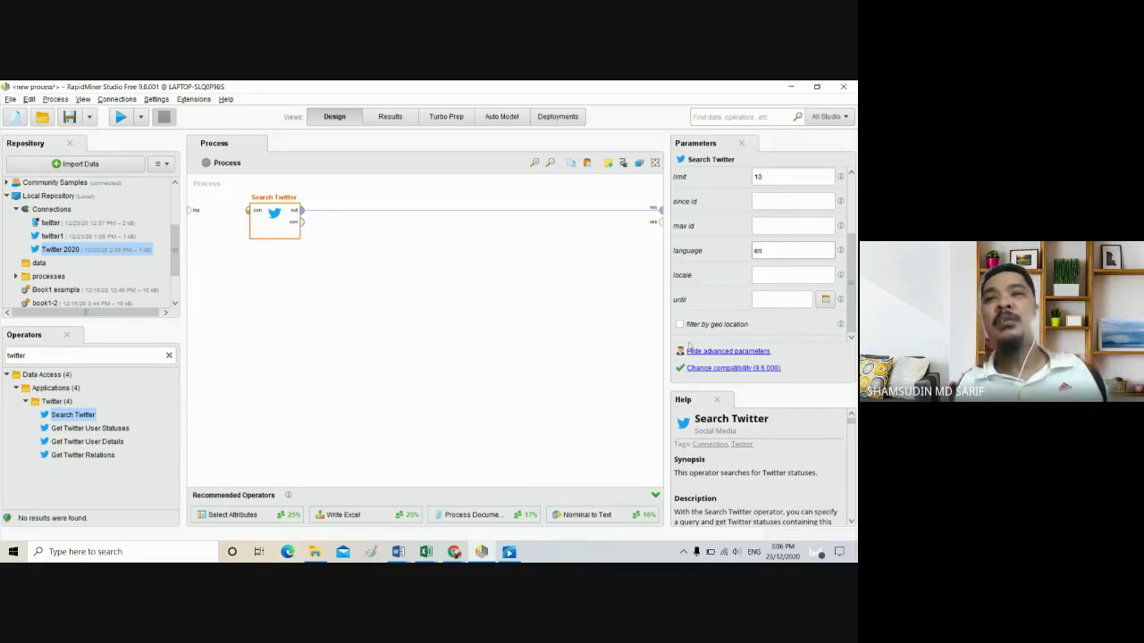
{"action": "left_click", "coordinate": [679, 325]}
{"action": "scroll", "coordinate": [711, 305], "scroll_direction": "down", "scroll_amount": 1}
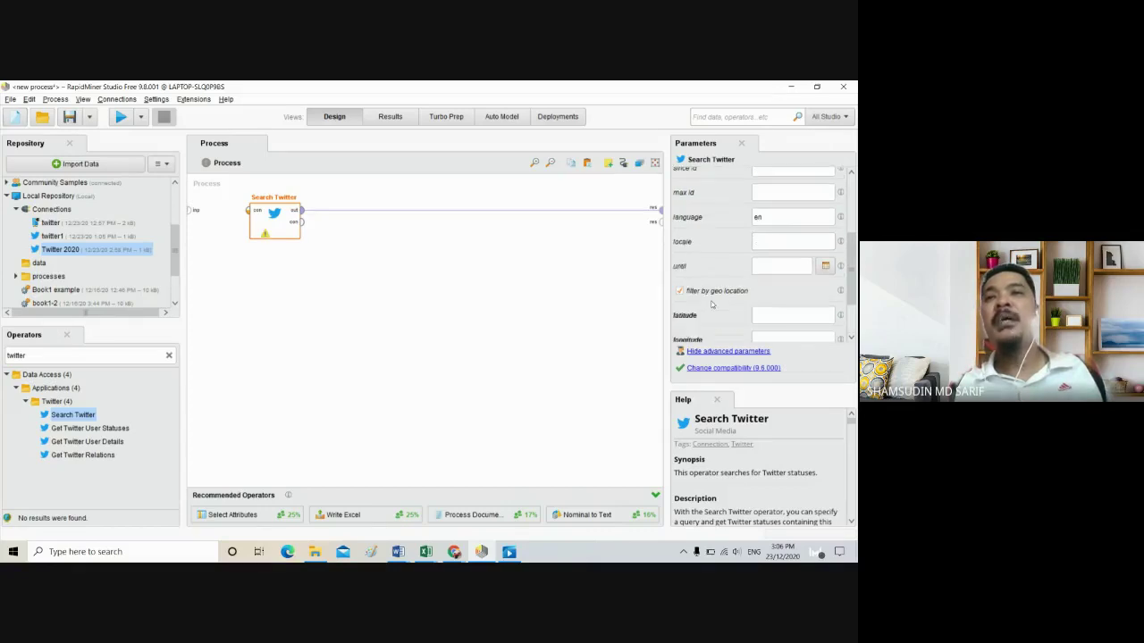
{"action": "scroll", "coordinate": [711, 304], "scroll_direction": "down", "scroll_amount": 2}
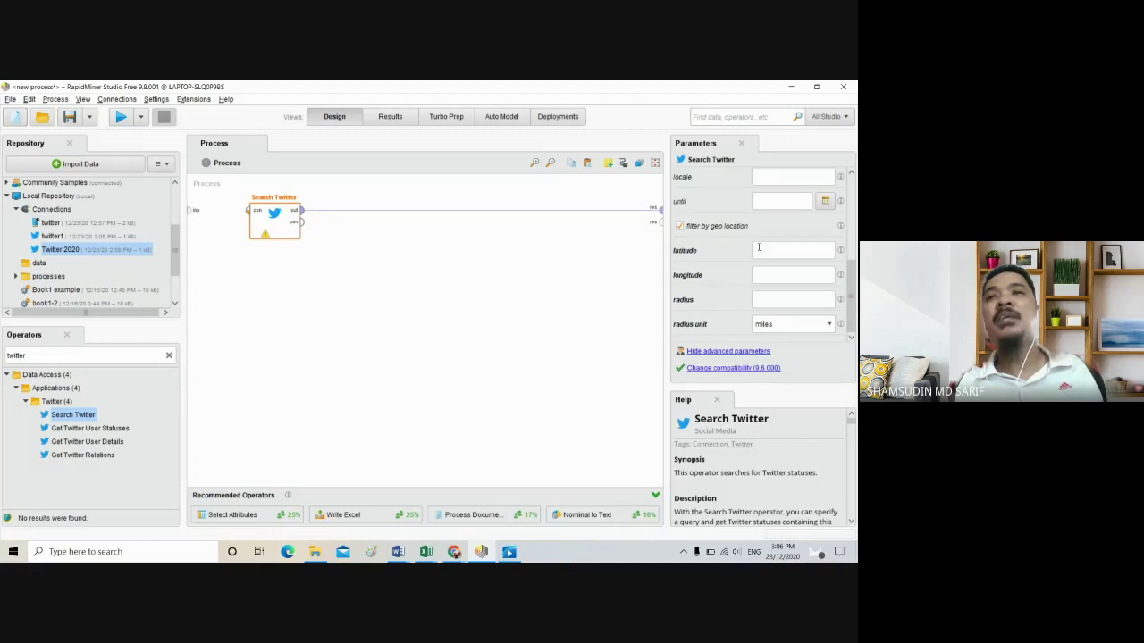
{"action": "mouse_move", "coordinate": [839, 253]}
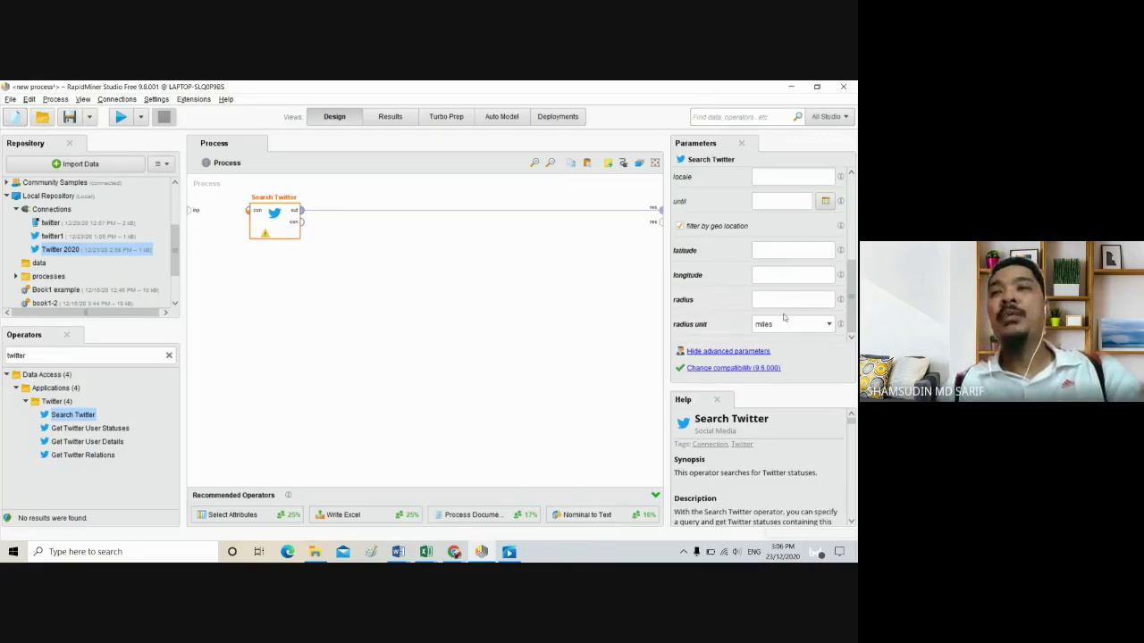
{"action": "left_click", "coordinate": [792, 325]}
{"action": "left_click", "coordinate": [777, 347]}
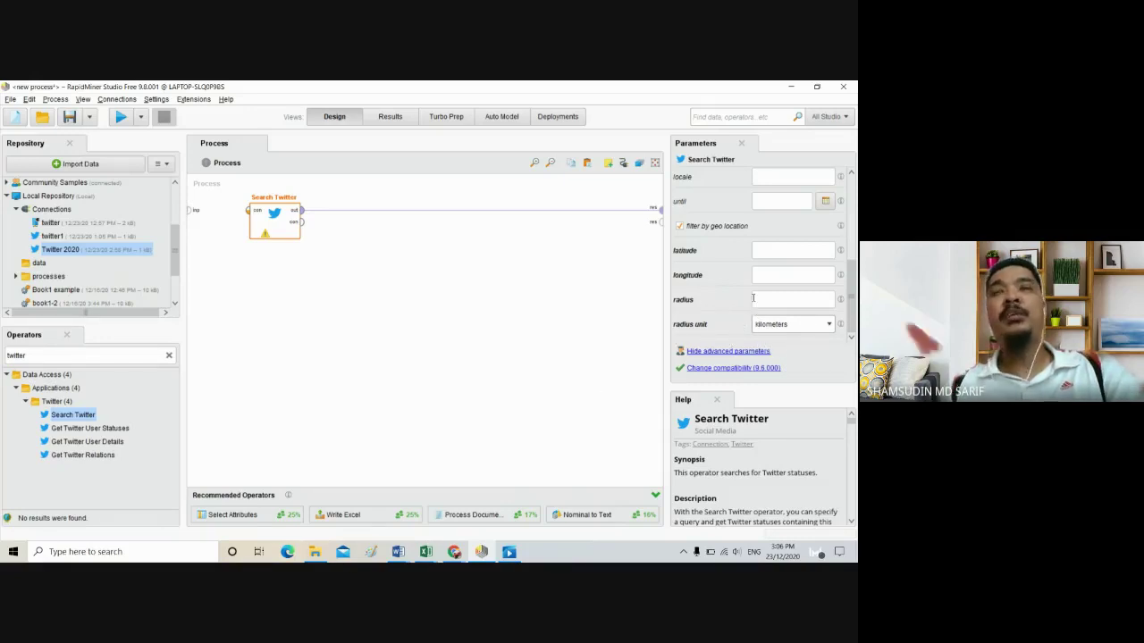
{"action": "left_click", "coordinate": [678, 229]}
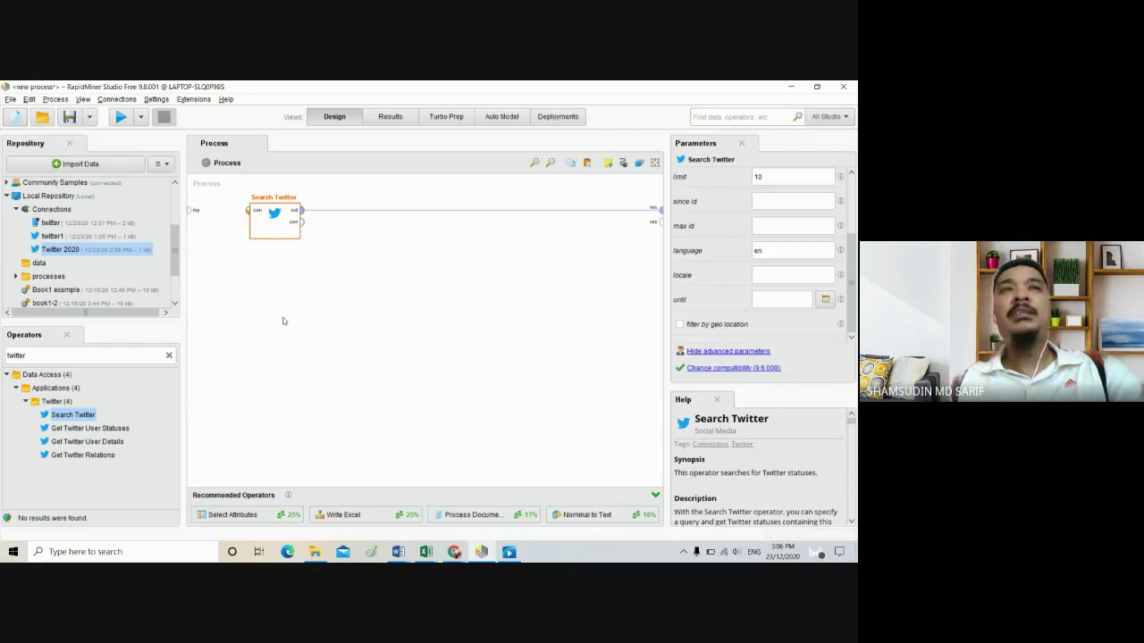
{"action": "scroll", "coordinate": [750, 292], "scroll_direction": "up", "scroll_amount": 3}
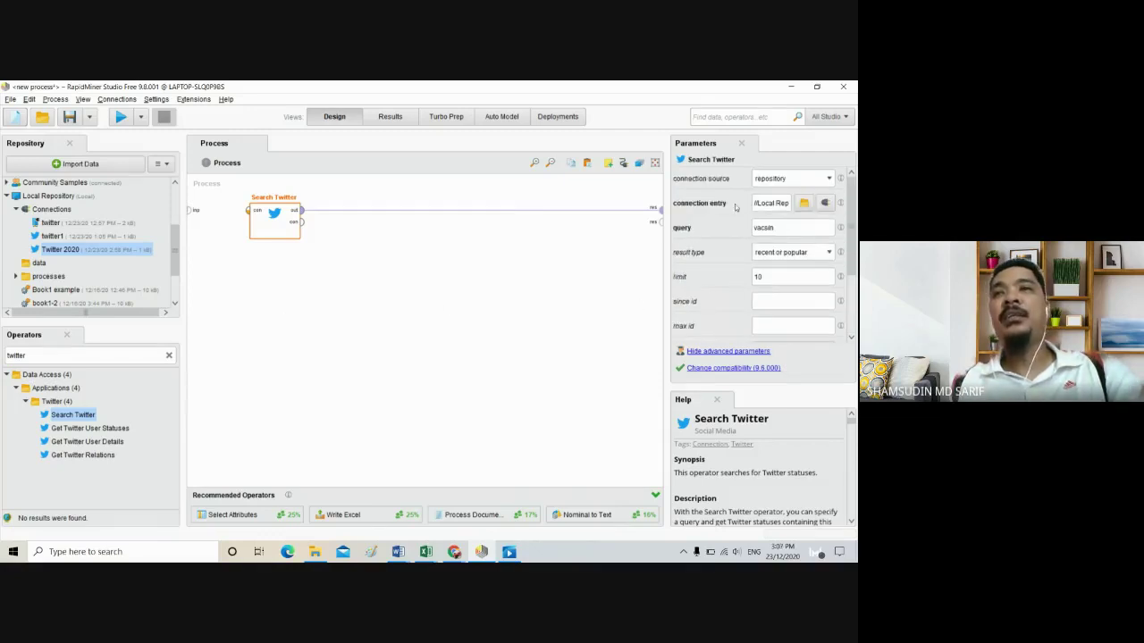
Run the process and widen the Created-At and Id columns of the 10 returned tweets.
{"action": "left_click", "coordinate": [119, 117]}
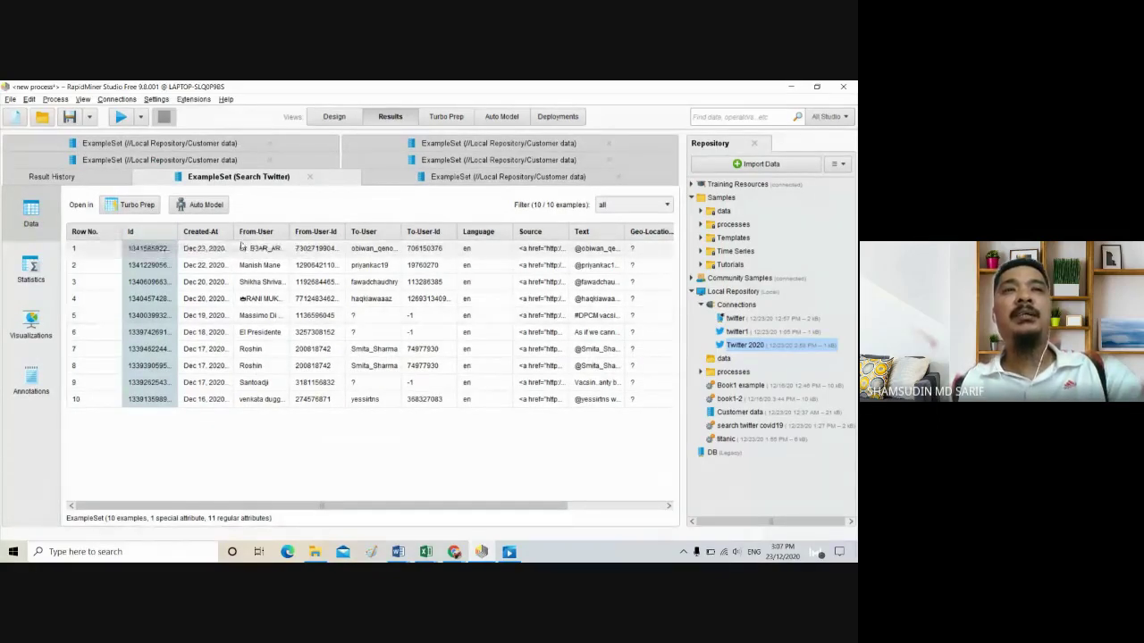
{"action": "left_click_drag", "start_coordinate": [233, 231], "coordinate": [294, 232]}
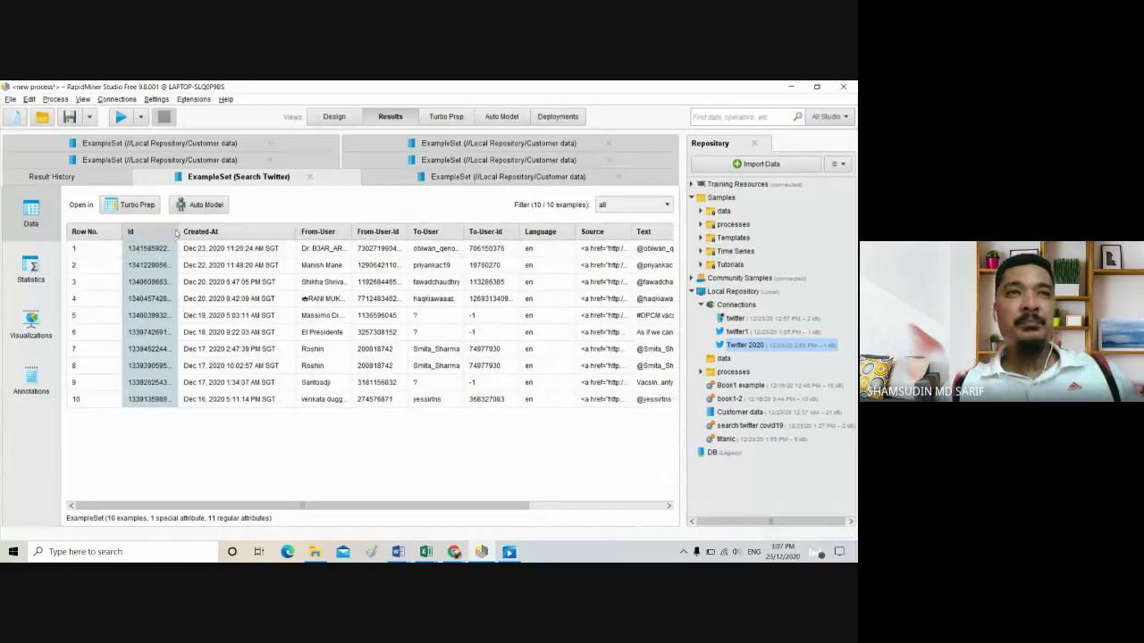
{"action": "left_click_drag", "start_coordinate": [177, 231], "coordinate": [208, 232]}
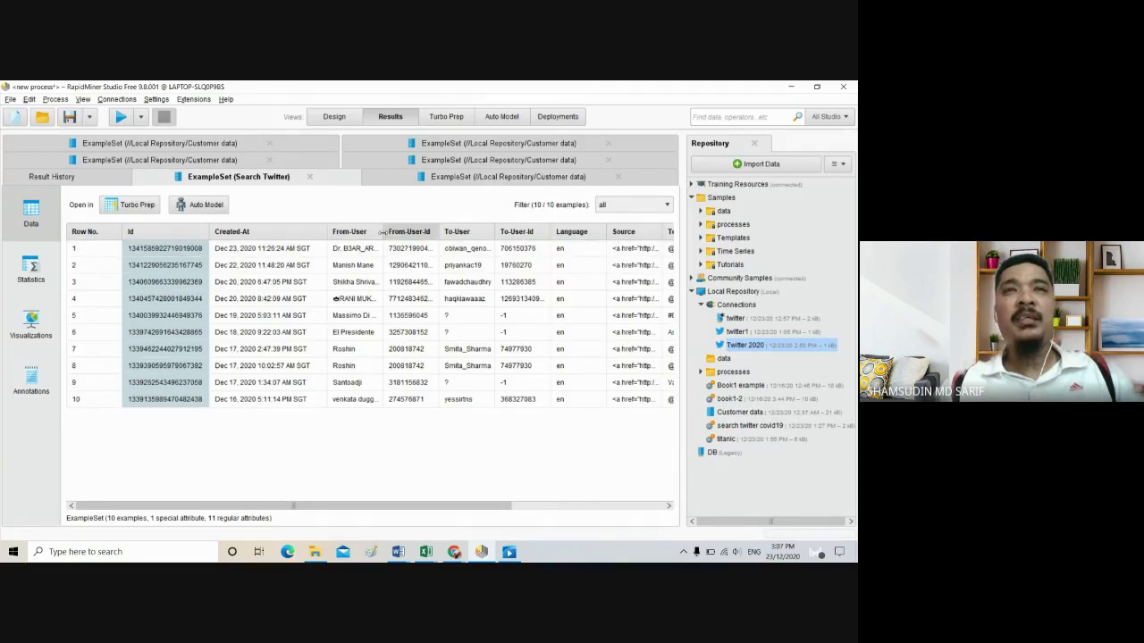
Widen the From-User column in the tweet results so full user names are visible.
{"action": "left_click_drag", "start_coordinate": [382, 231], "coordinate": [424, 234]}
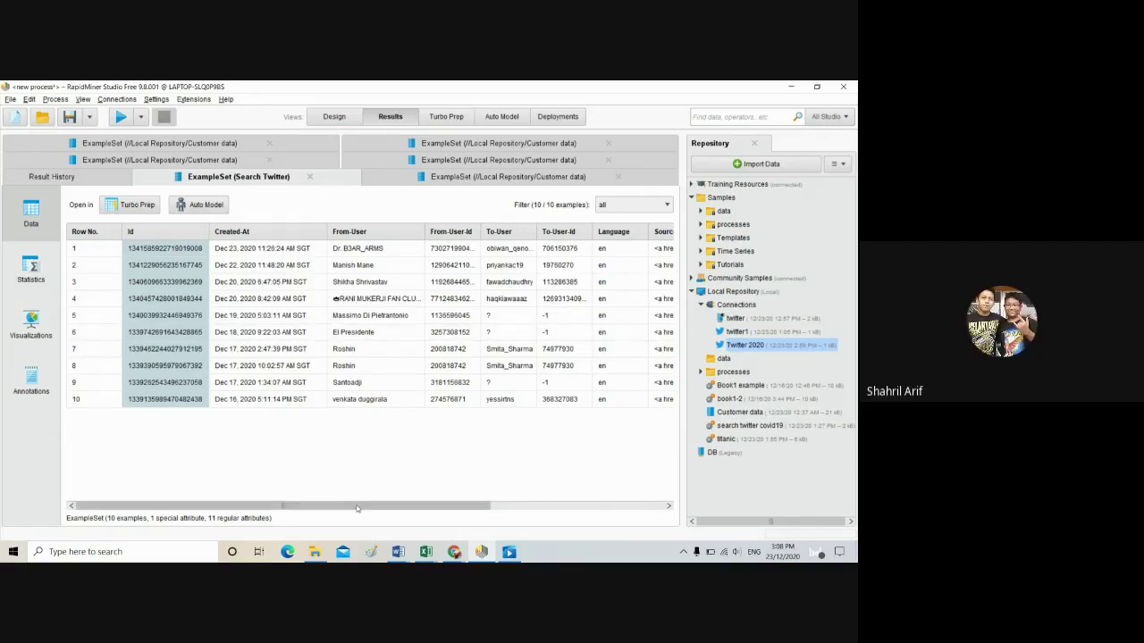
{"action": "left_click_drag", "start_coordinate": [356, 508], "coordinate": [507, 516]}
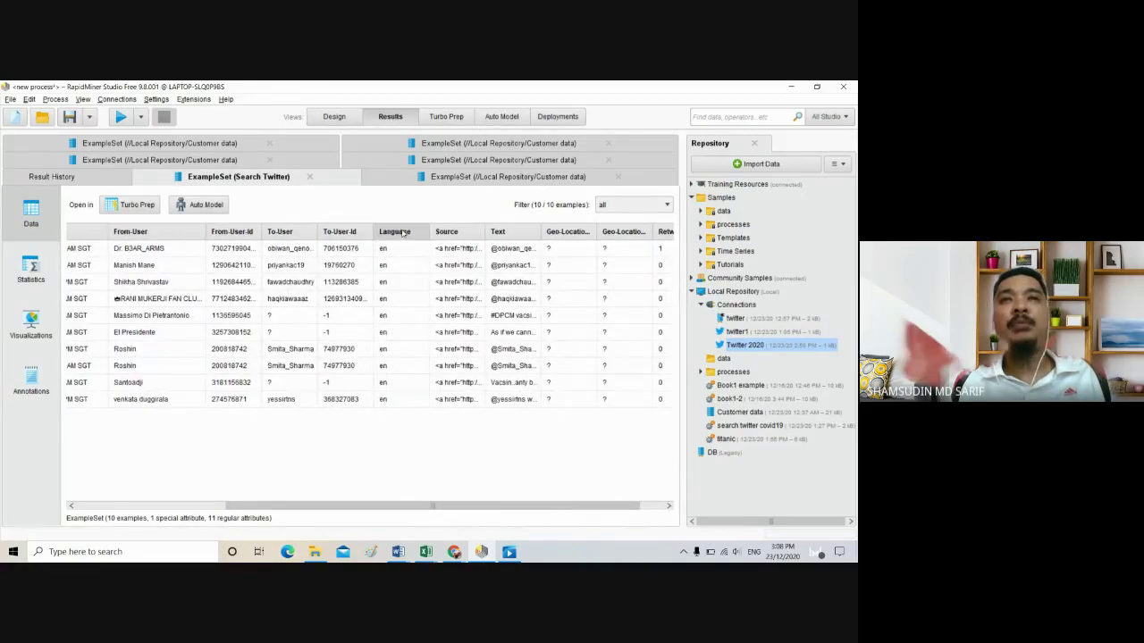
Widen the Source and Text columns in the tweet results table.
{"action": "left_click_drag", "start_coordinate": [483, 231], "coordinate": [568, 231]}
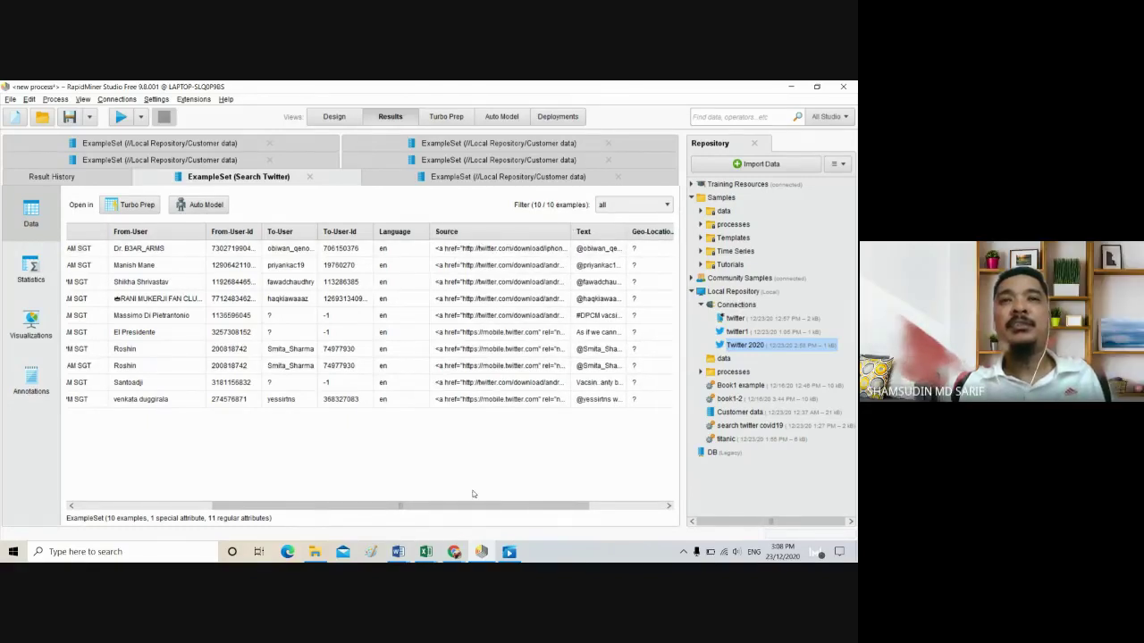
{"action": "left_click_drag", "start_coordinate": [474, 504], "coordinate": [569, 510]}
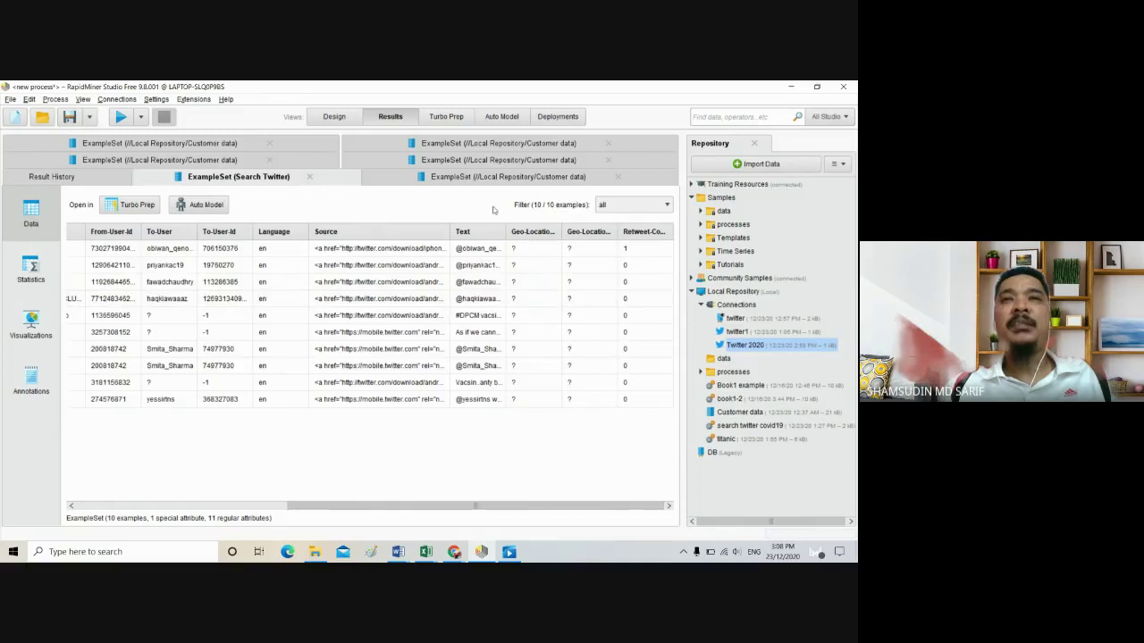
{"action": "left_click_drag", "start_coordinate": [507, 231], "coordinate": [600, 232]}
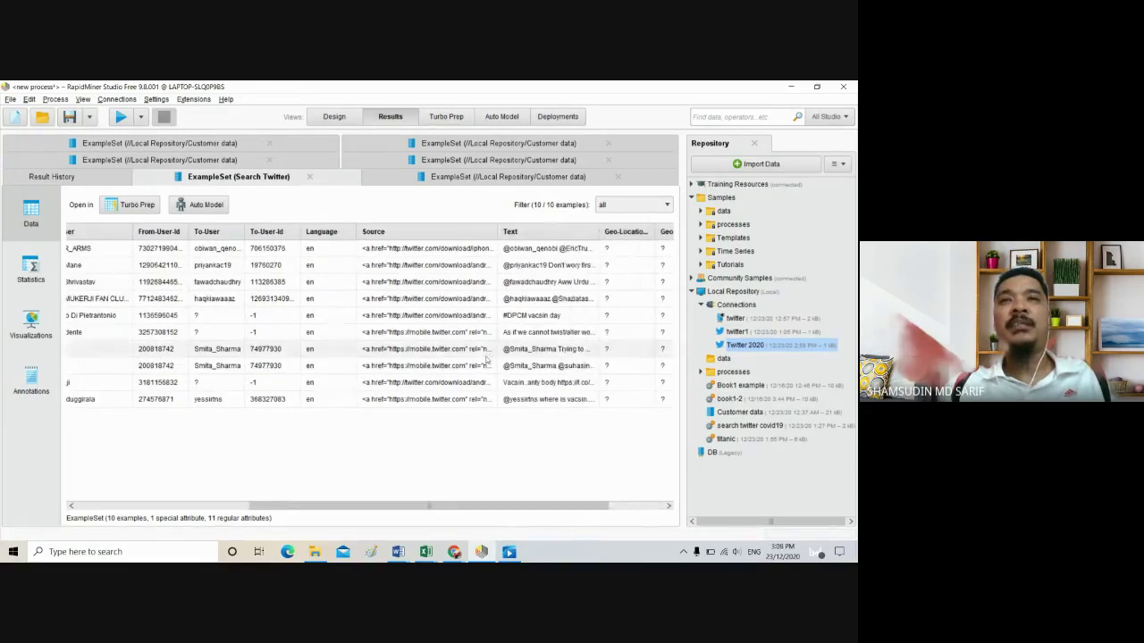
{"action": "left_click_drag", "start_coordinate": [482, 508], "coordinate": [592, 510]}
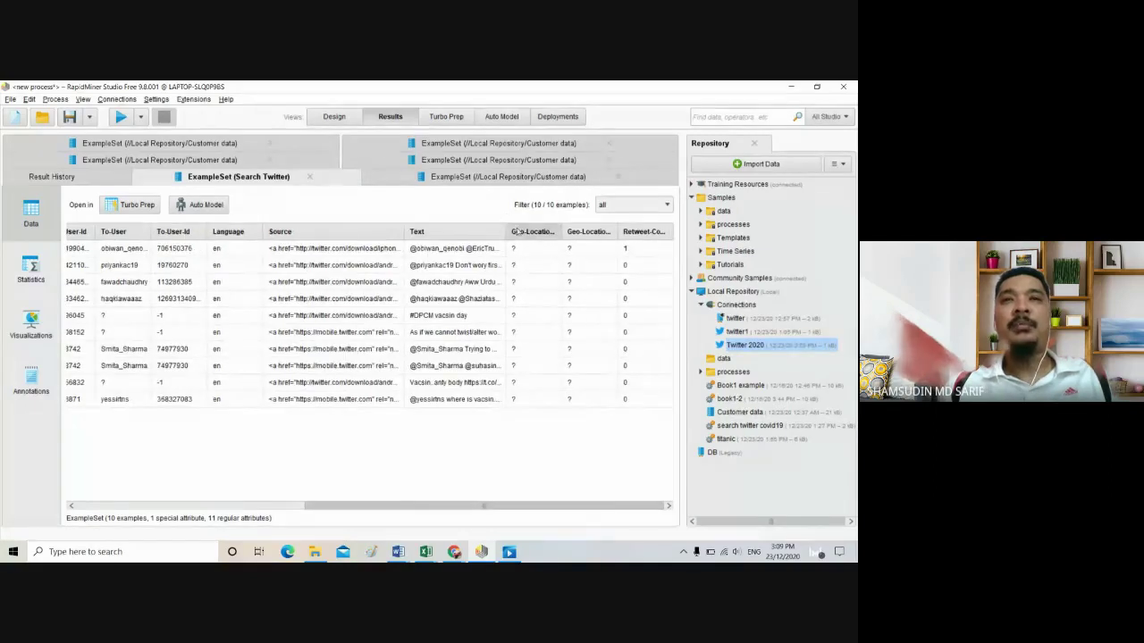
{"action": "left_click_drag", "start_coordinate": [504, 234], "coordinate": [642, 236]}
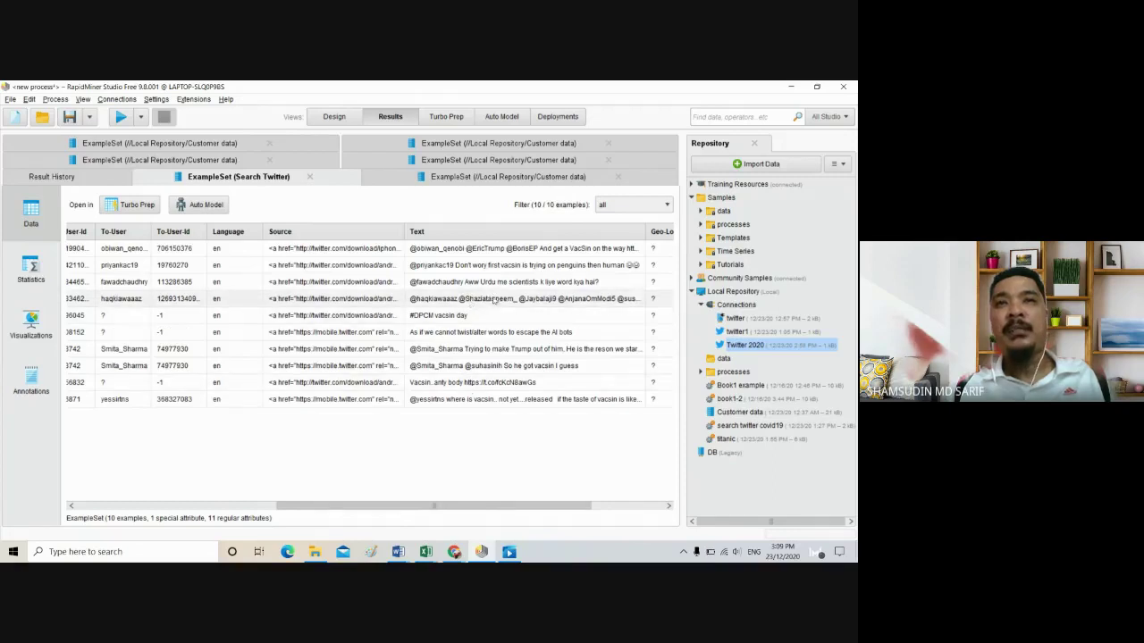
{"action": "left_click_drag", "start_coordinate": [471, 510], "coordinate": [539, 511]}
Make the Text column much wider, readjust the Source width, and return to Design view.
{"action": "left_click_drag", "start_coordinate": [519, 230], "coordinate": [626, 248]}
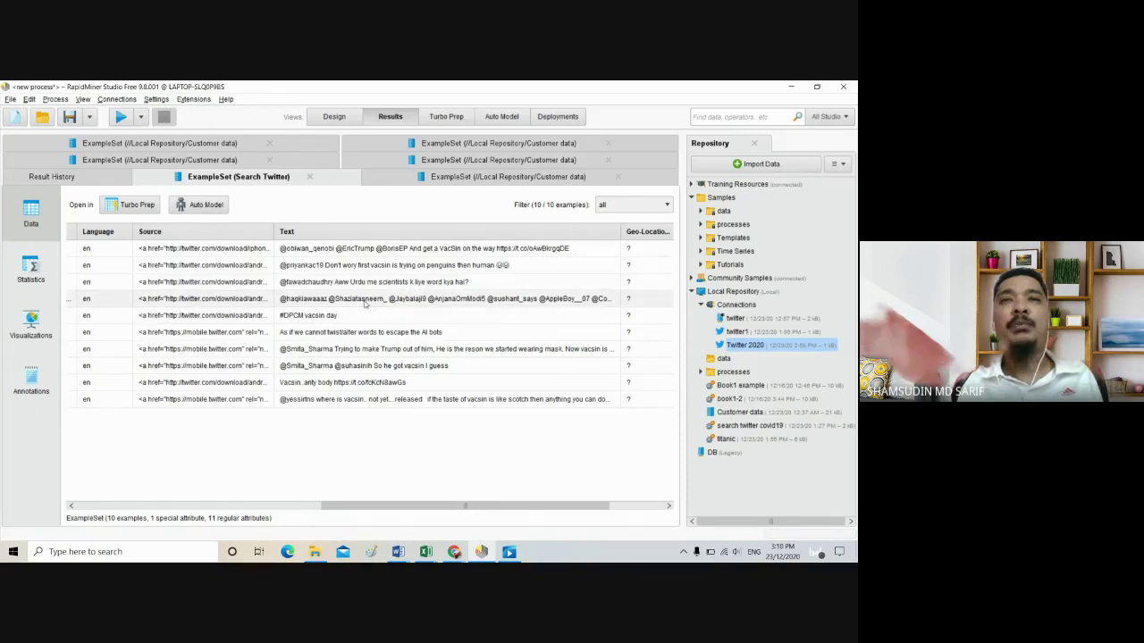
{"action": "mouse_move", "coordinate": [429, 504]}
{"action": "left_mouse_down"}
{"action": "mouse_move", "coordinate": [487, 505]}
{"action": "mouse_move", "coordinate": [386, 498]}
{"action": "mouse_move", "coordinate": [417, 498]}
{"action": "left_mouse_up"}
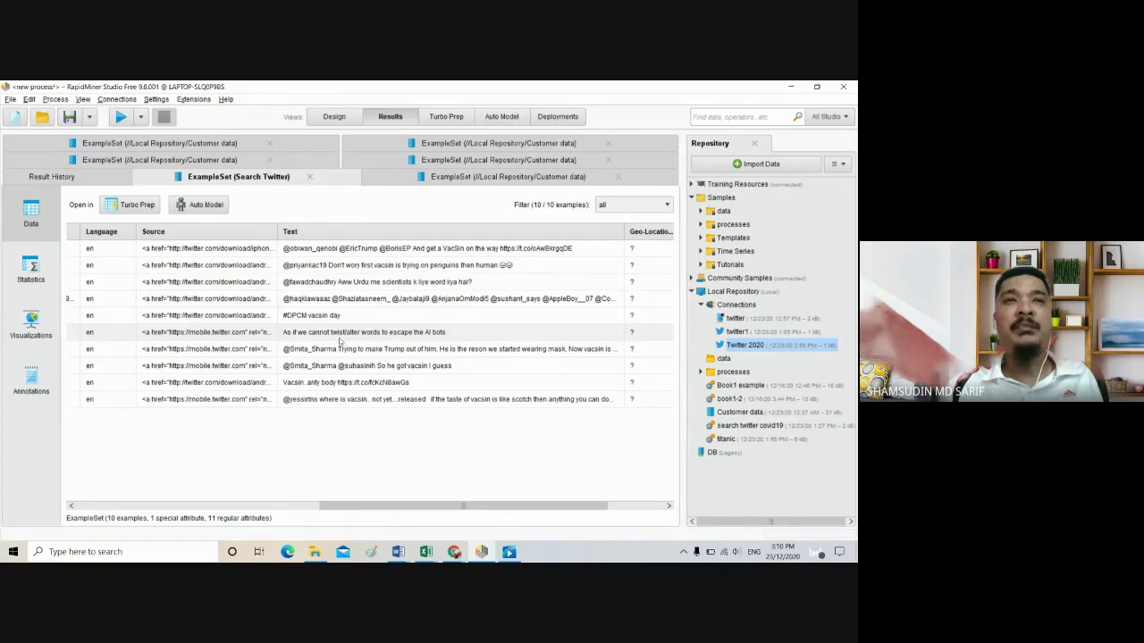
{"action": "left_click_drag", "start_coordinate": [277, 231], "coordinate": [253, 243]}
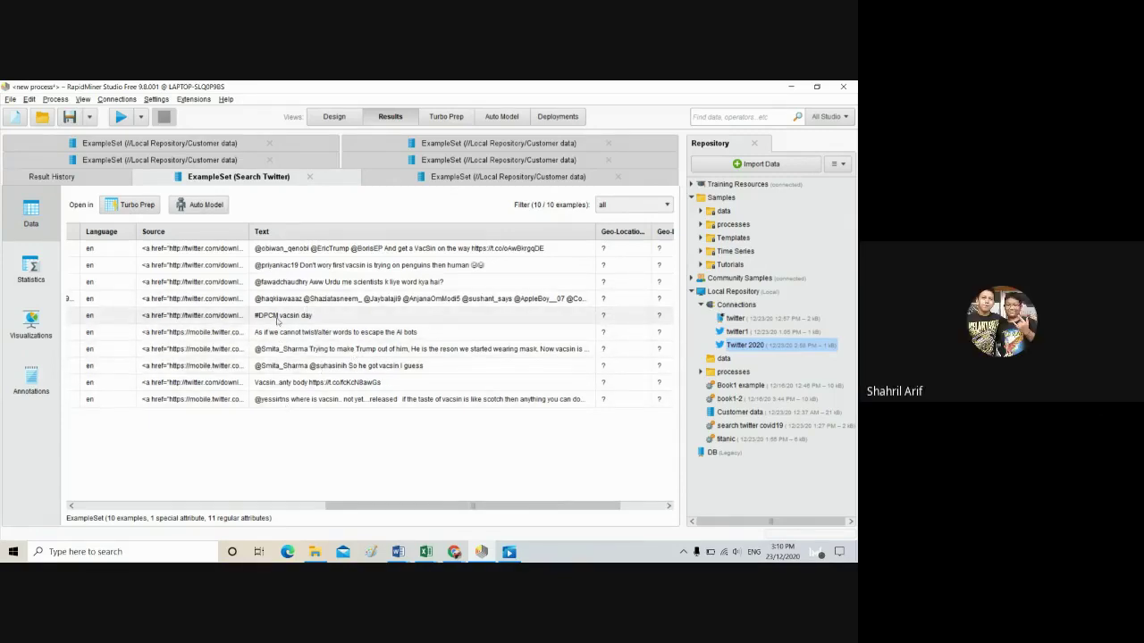
{"action": "left_click", "coordinate": [331, 119]}
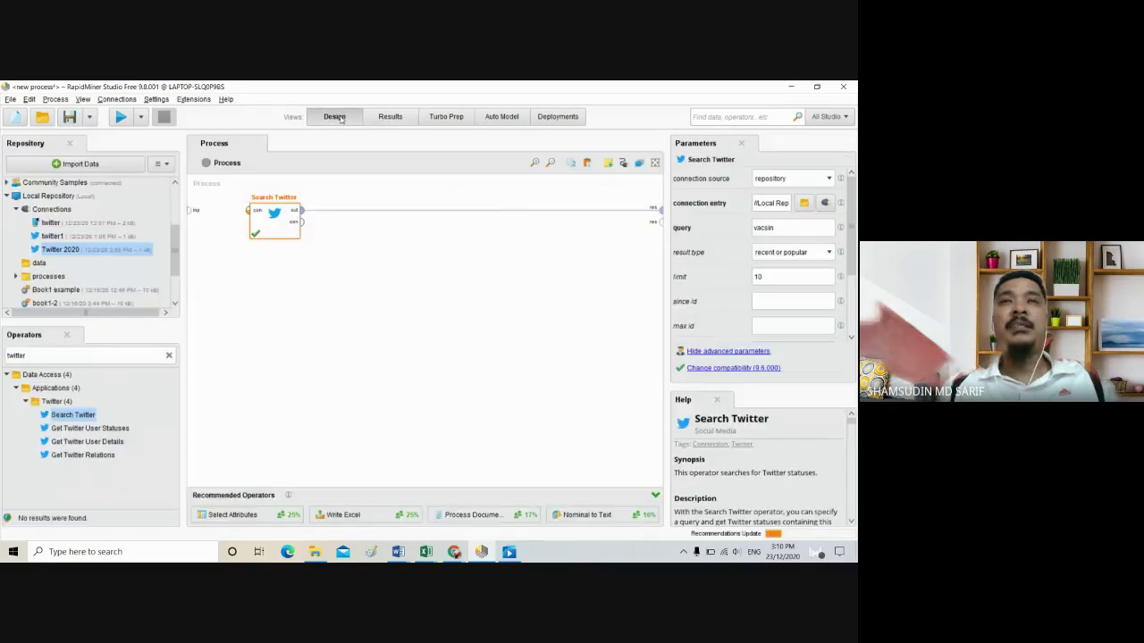
Replace the Operators search text with 'write' to list Write operators such as Write Excel.
{"action": "left_click", "coordinate": [43, 356]}
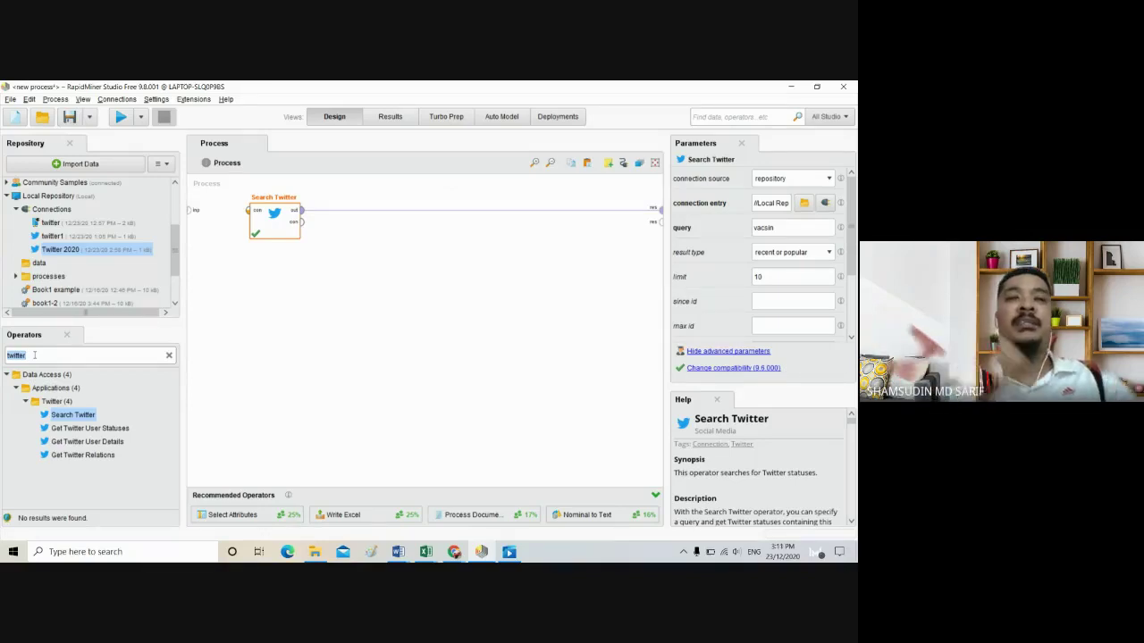
{"action": "type", "text": "write"}
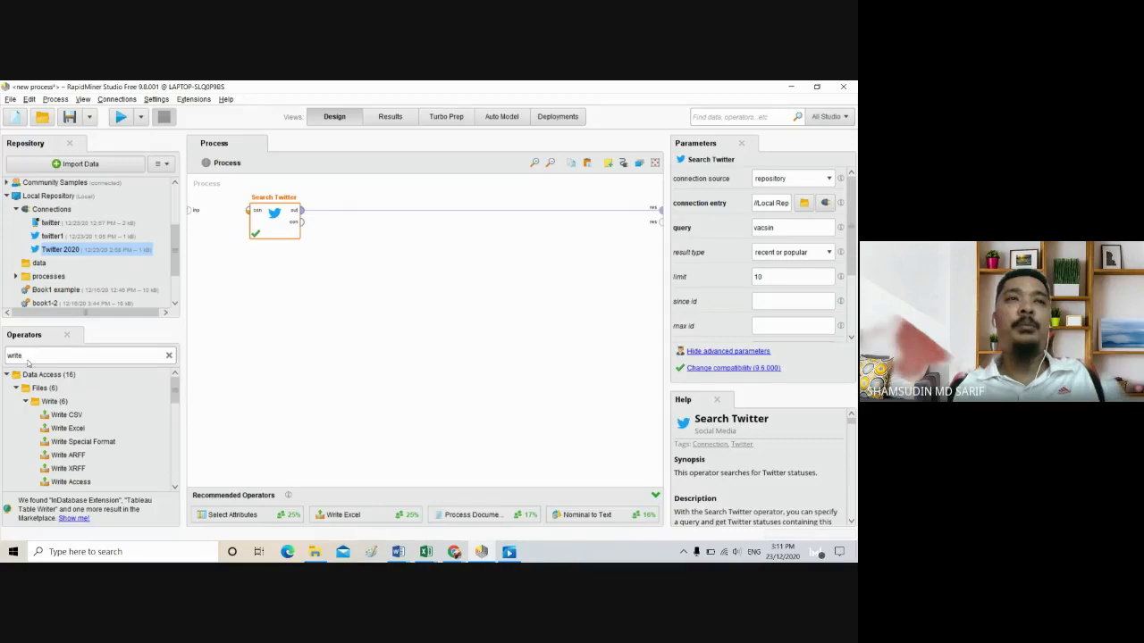
Place Write Excel in the process, wire its output to the result, and check its missing parameter.
{"action": "left_click_drag", "start_coordinate": [59, 417], "coordinate": [364, 209]}
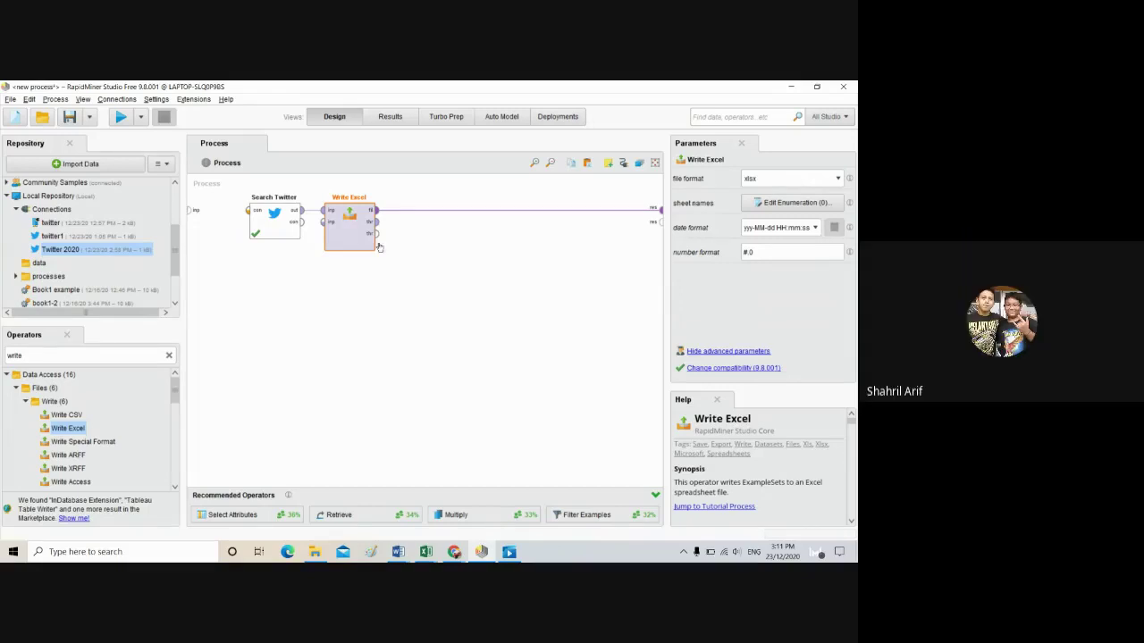
{"action": "mouse_move", "coordinate": [376, 228]}
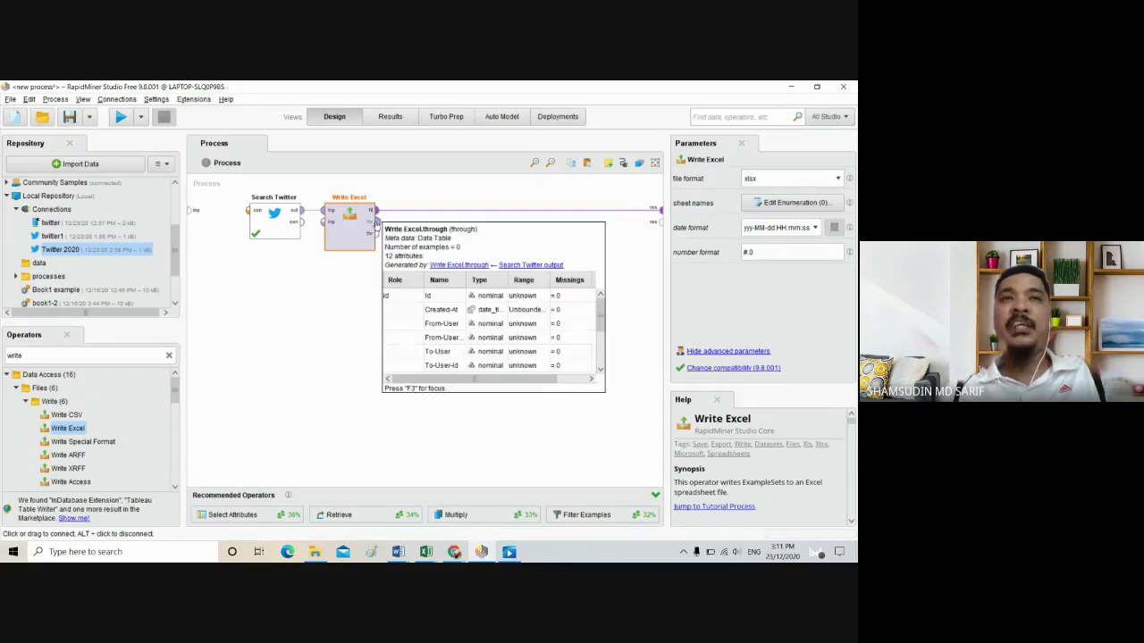
{"action": "left_click", "coordinate": [376, 224]}
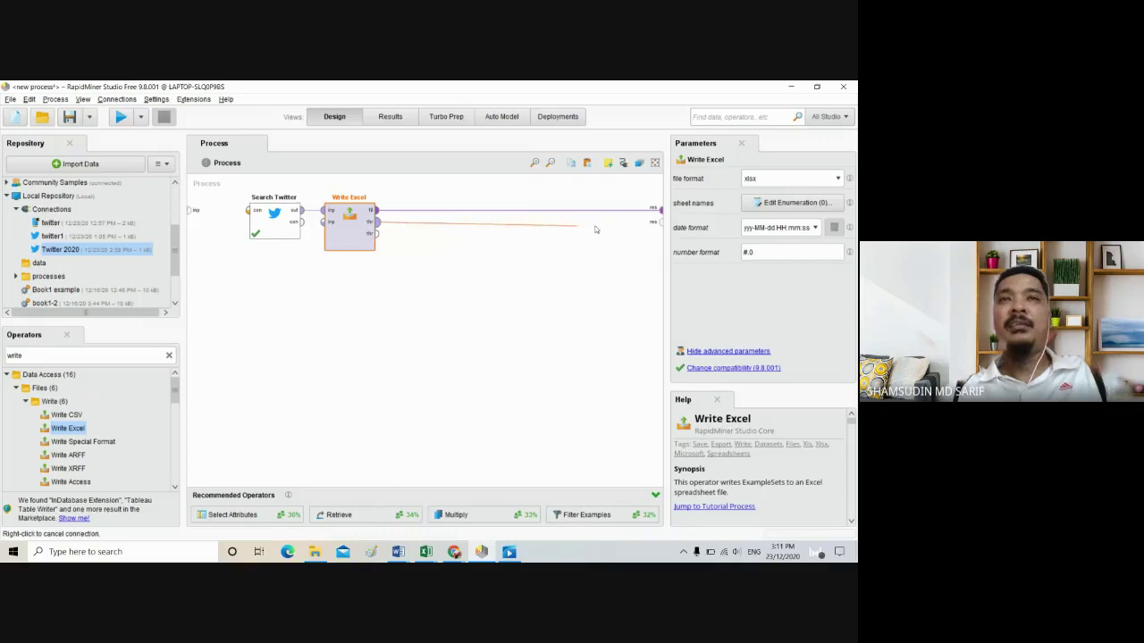
{"action": "left_click", "coordinate": [654, 223]}
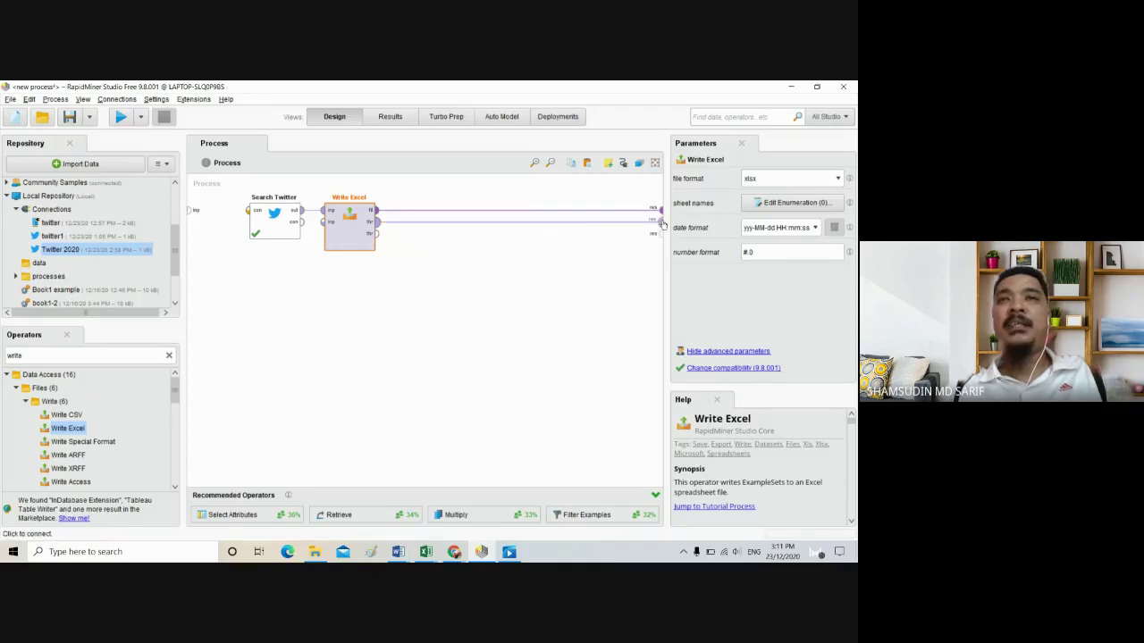
{"action": "left_click", "coordinate": [518, 210]}
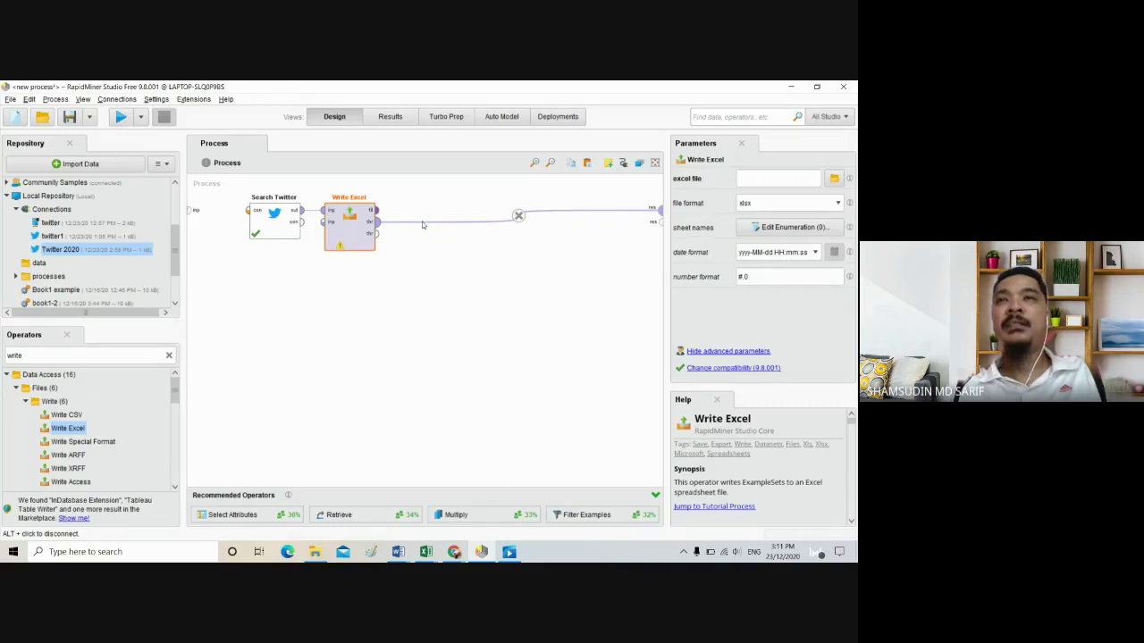
{"action": "left_click", "coordinate": [340, 246]}
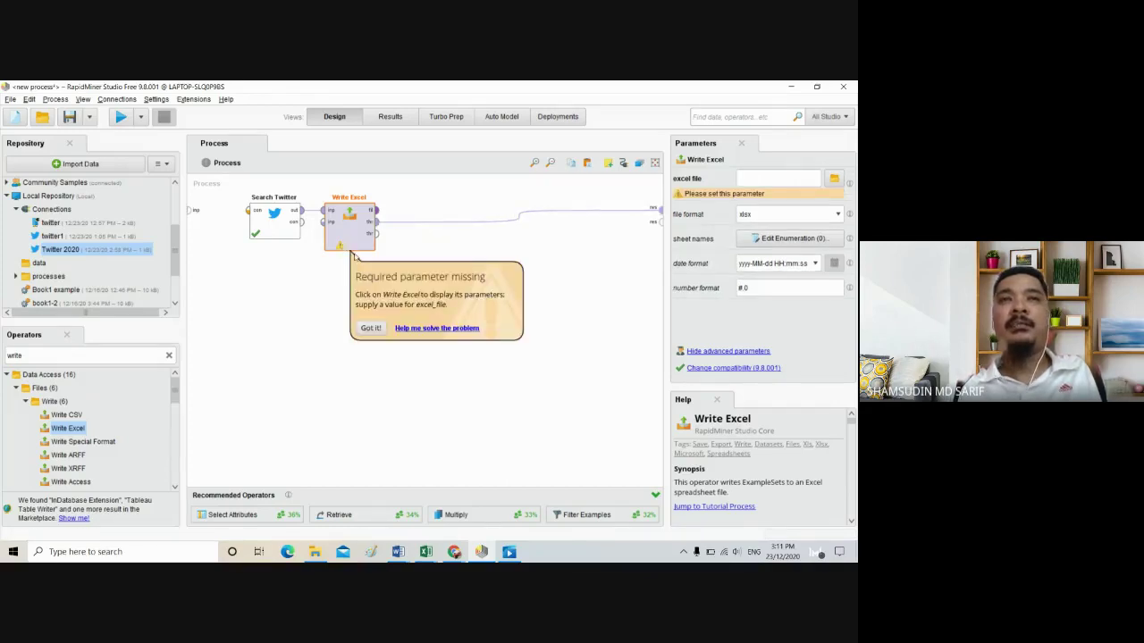
{"action": "left_click", "coordinate": [371, 327]}
Reconnect Write Excel's outputs to the result, then remove its file-to-result connection.
{"action": "left_click_drag", "start_coordinate": [382, 215], "coordinate": [658, 210]}
{"action": "left_click_drag", "start_coordinate": [376, 221], "coordinate": [659, 223]}
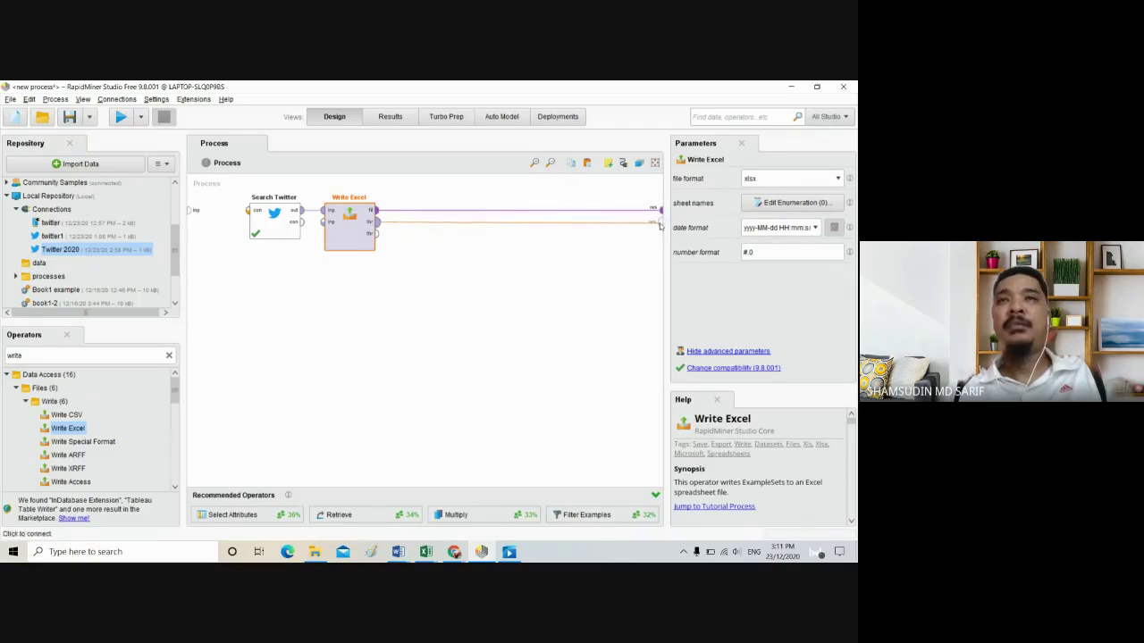
{"action": "mouse_move", "coordinate": [378, 226]}
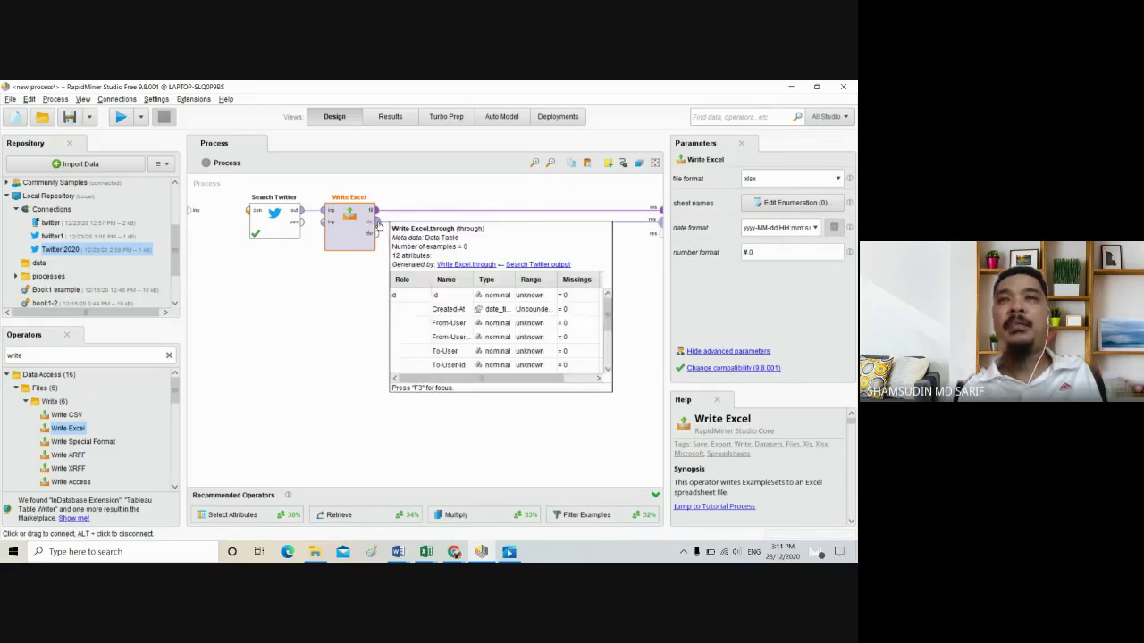
{"action": "left_click", "coordinate": [325, 300]}
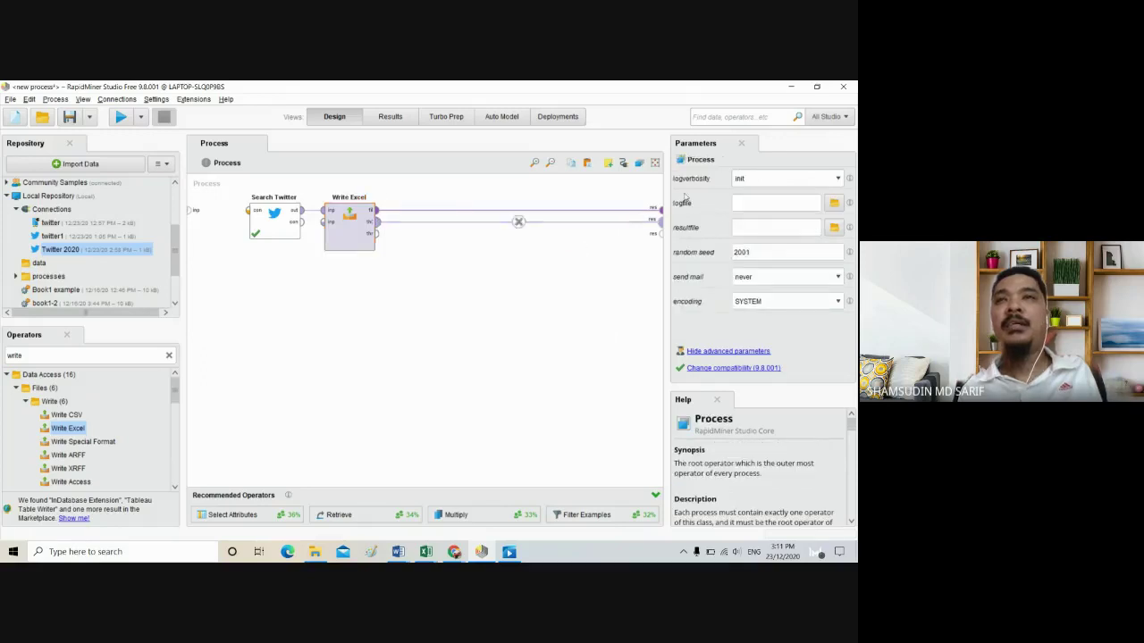
{"action": "left_click", "coordinate": [350, 241]}
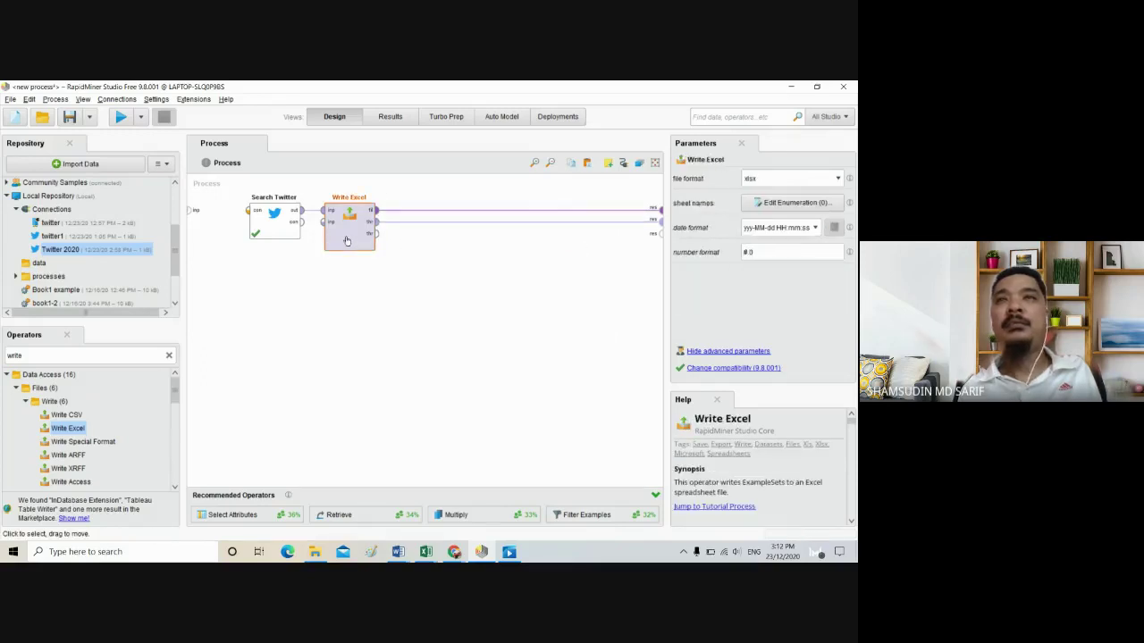
{"action": "left_click", "coordinate": [518, 210]}
Replace Write Excel with a fresh one fed by Search Twitter and linked to the result.
{"action": "key", "text": "Delete"}
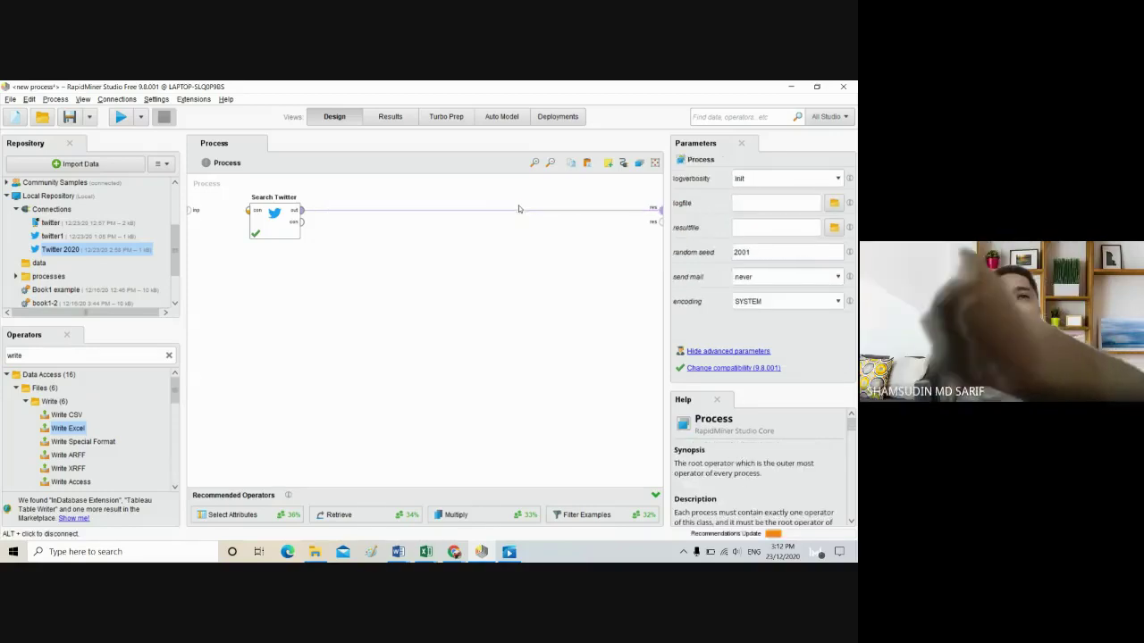
{"action": "left_click_drag", "start_coordinate": [68, 428], "coordinate": [380, 218]}
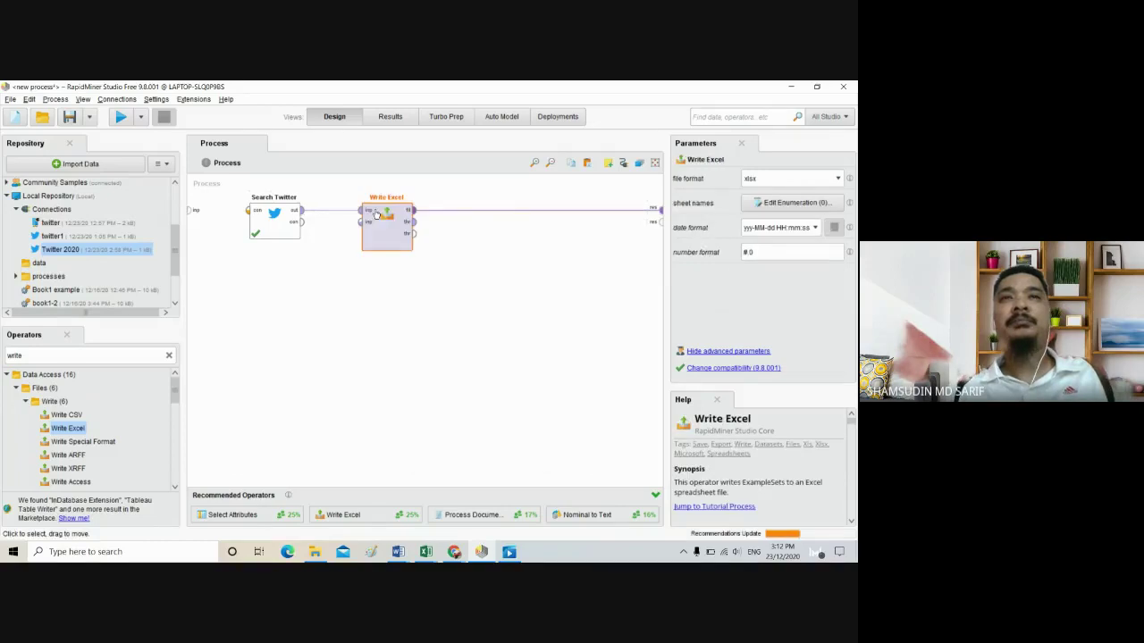
{"action": "left_click", "coordinate": [415, 222]}
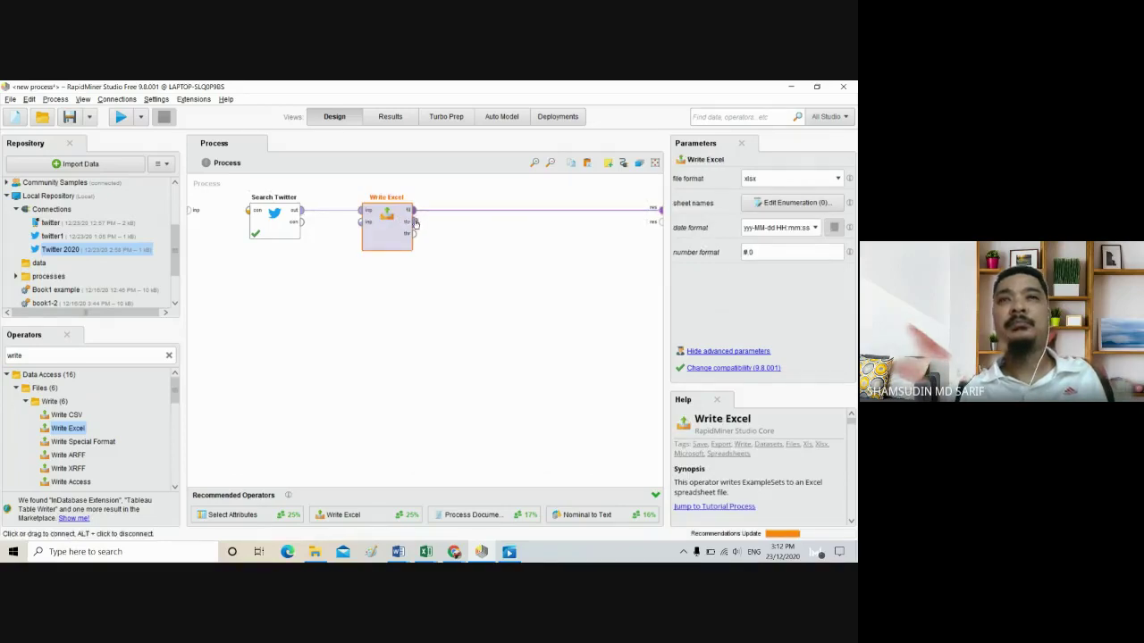
{"action": "left_click", "coordinate": [660, 221]}
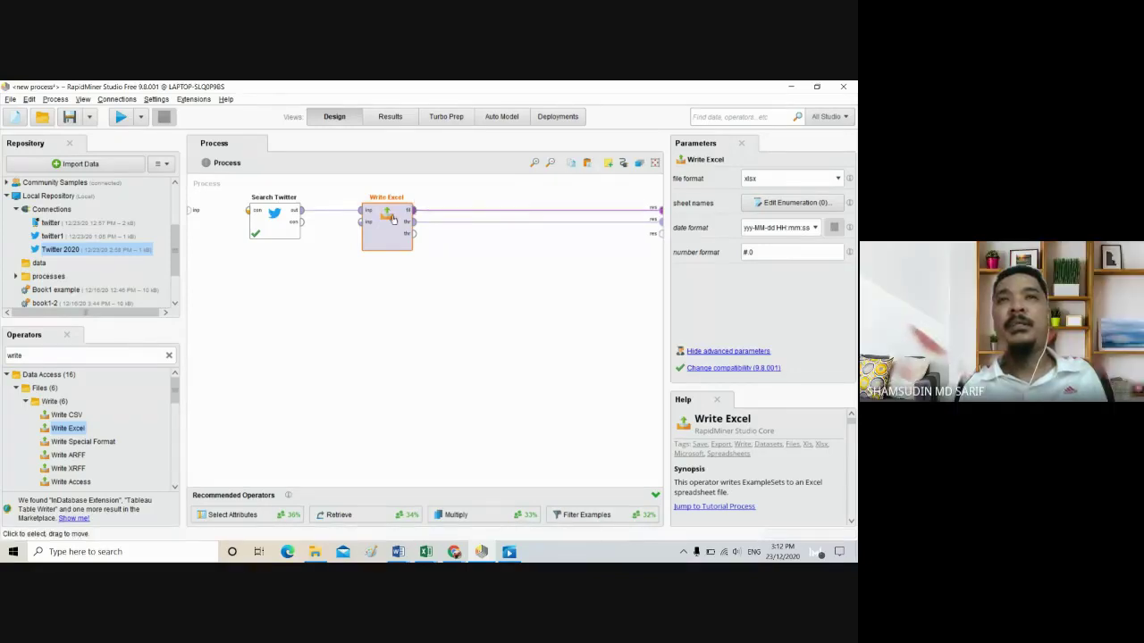
{"action": "left_click", "coordinate": [304, 224]}
{"action": "left_click_drag", "start_coordinate": [313, 225], "coordinate": [361, 221]}
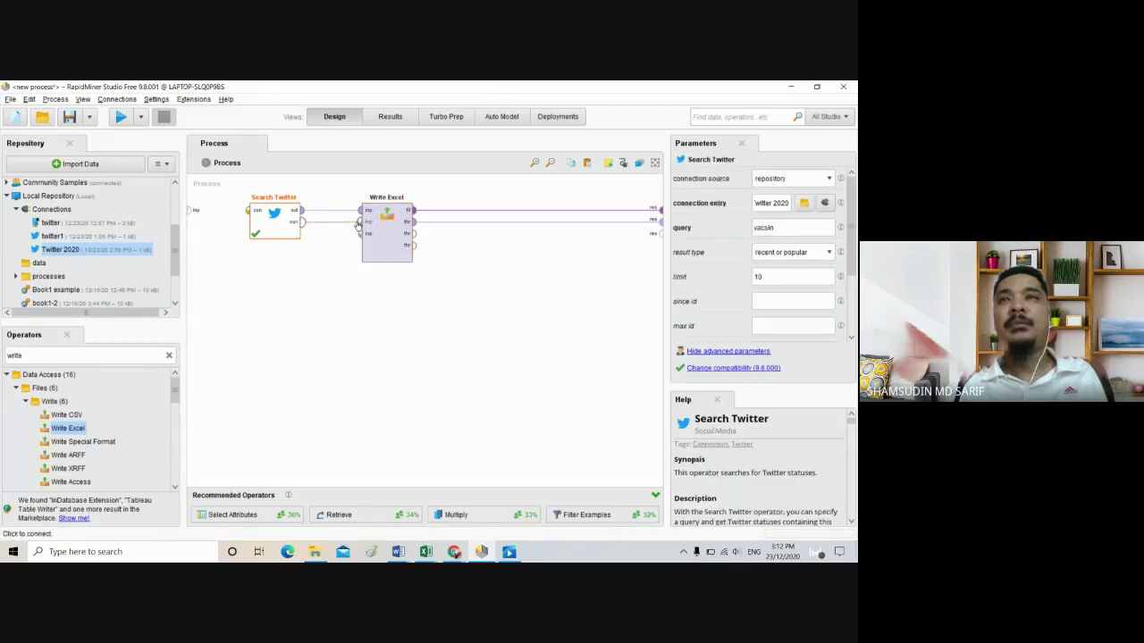
{"action": "left_click", "coordinate": [377, 235]}
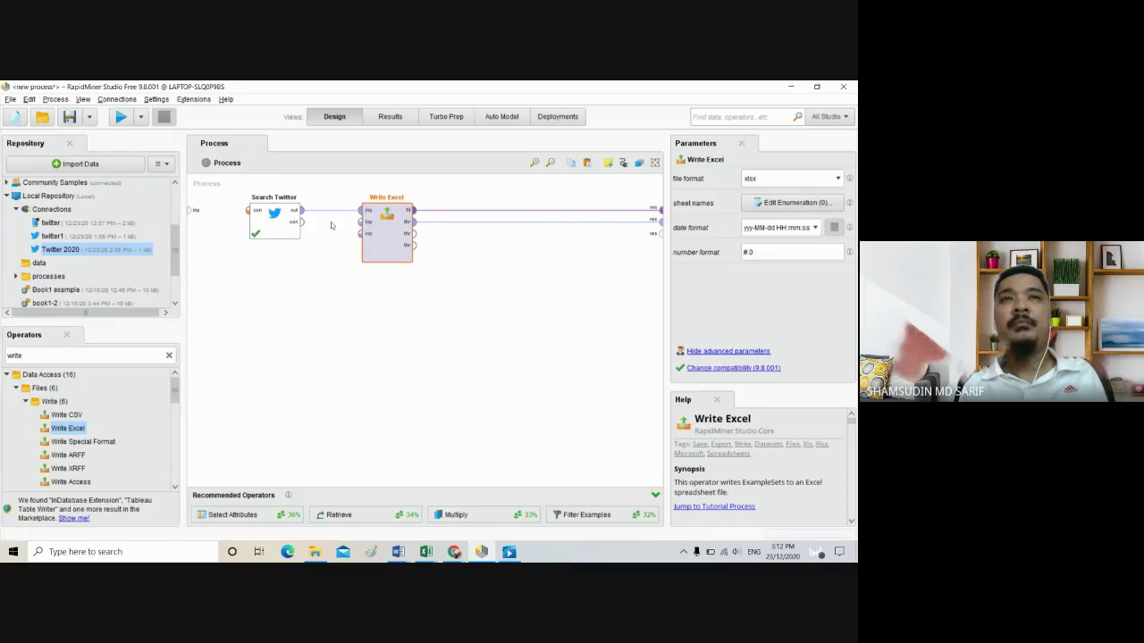
Re-insert Write Excel on the Search Twitter link, wire thr to res, set xlsx format, drop fil link.
{"action": "key", "text": "Delete"}
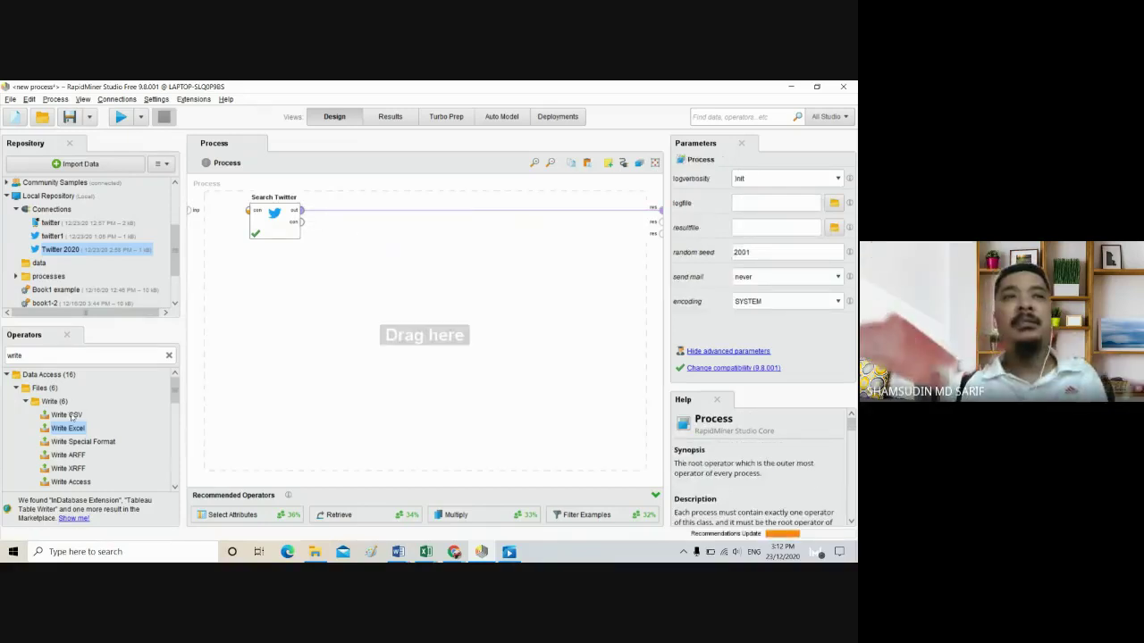
{"action": "left_click_drag", "start_coordinate": [67, 432], "coordinate": [376, 211]}
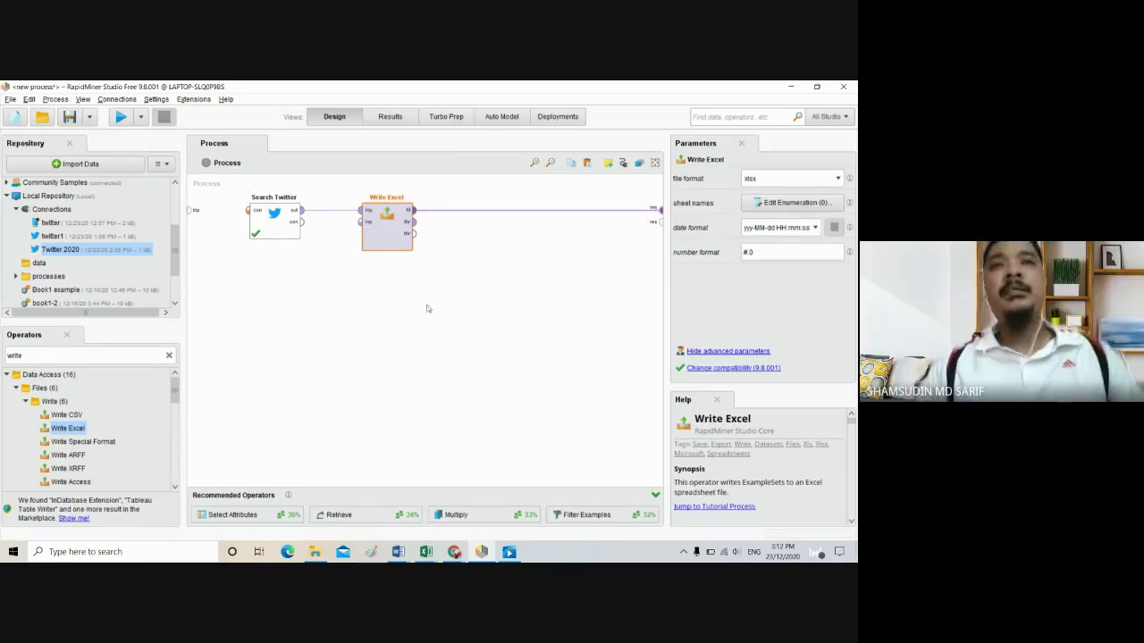
{"action": "left_click_drag", "start_coordinate": [417, 239], "coordinate": [655, 220]}
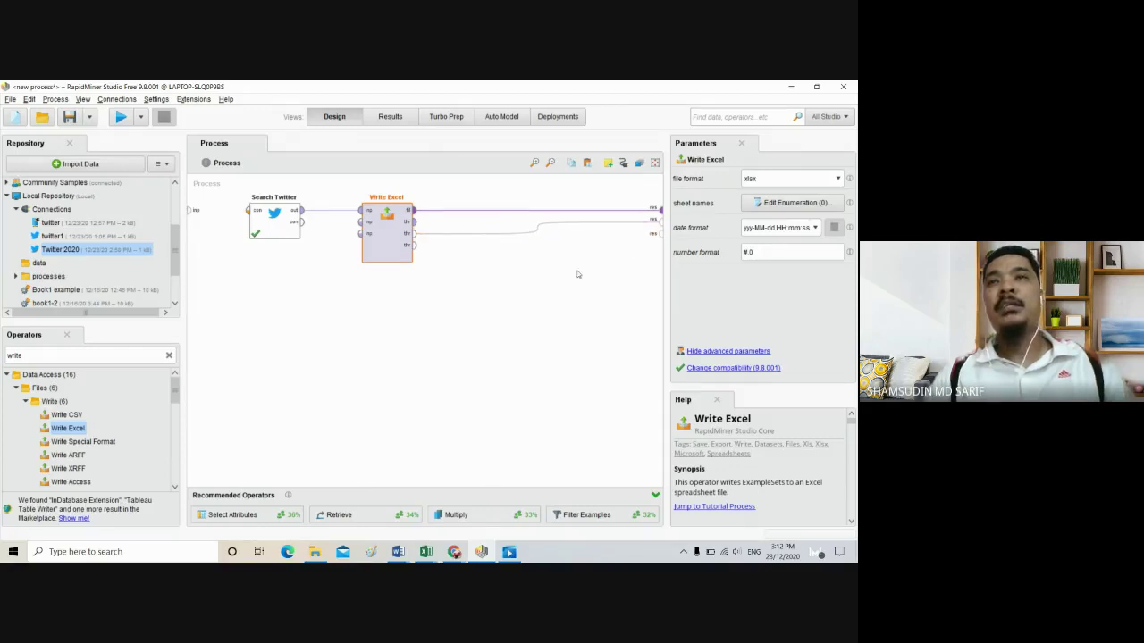
{"action": "left_click", "coordinate": [501, 233]}
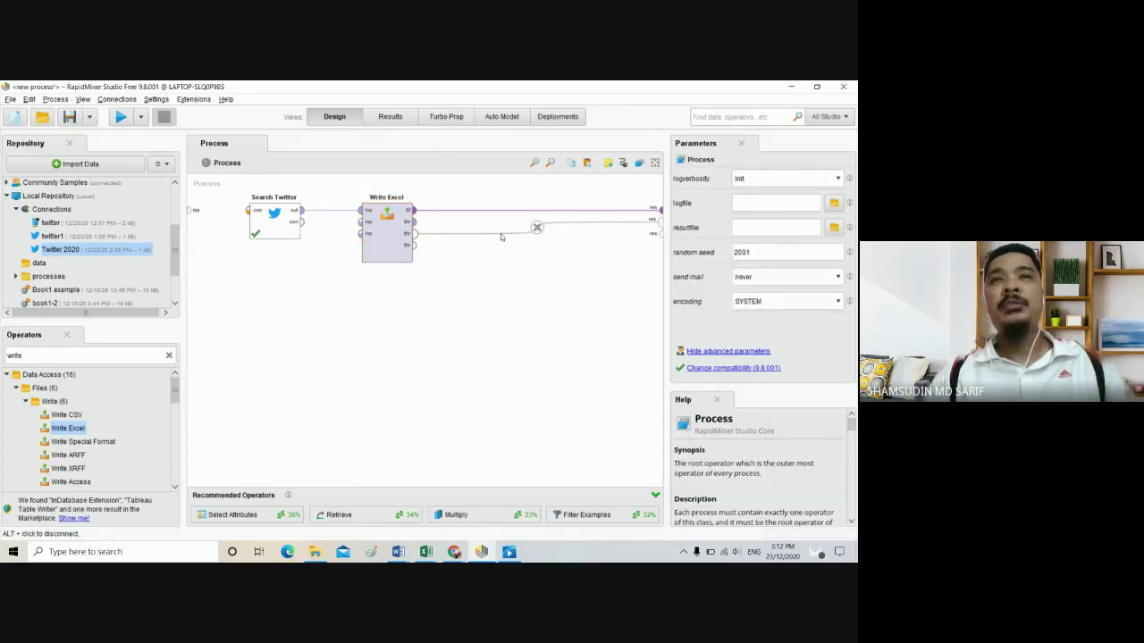
{"action": "left_click", "coordinate": [384, 251]}
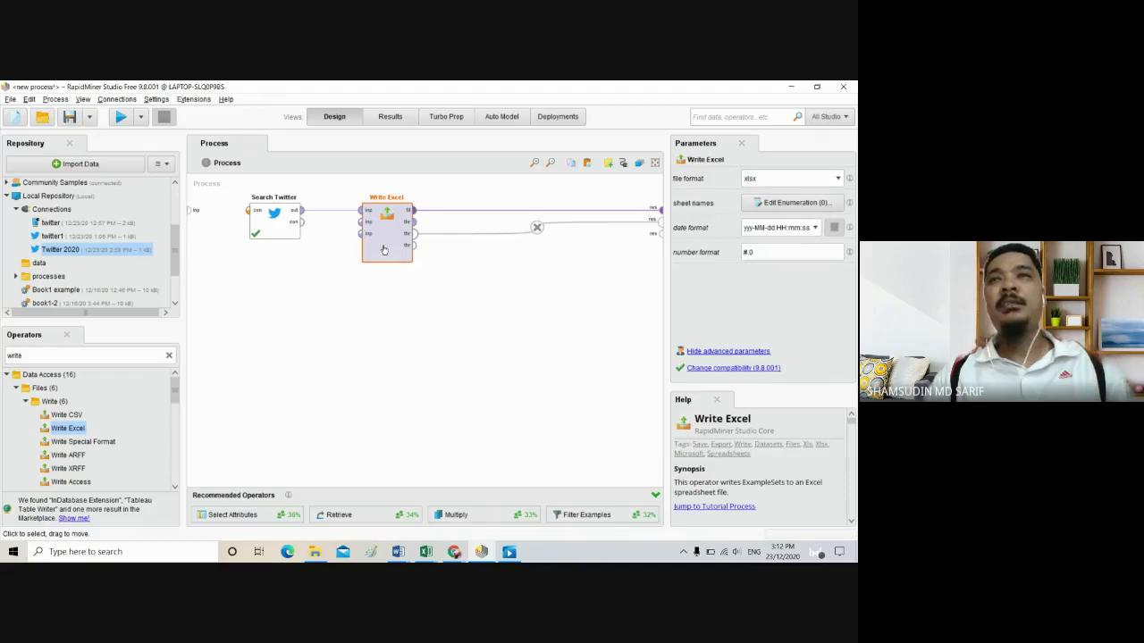
{"action": "left_click", "coordinate": [785, 179]}
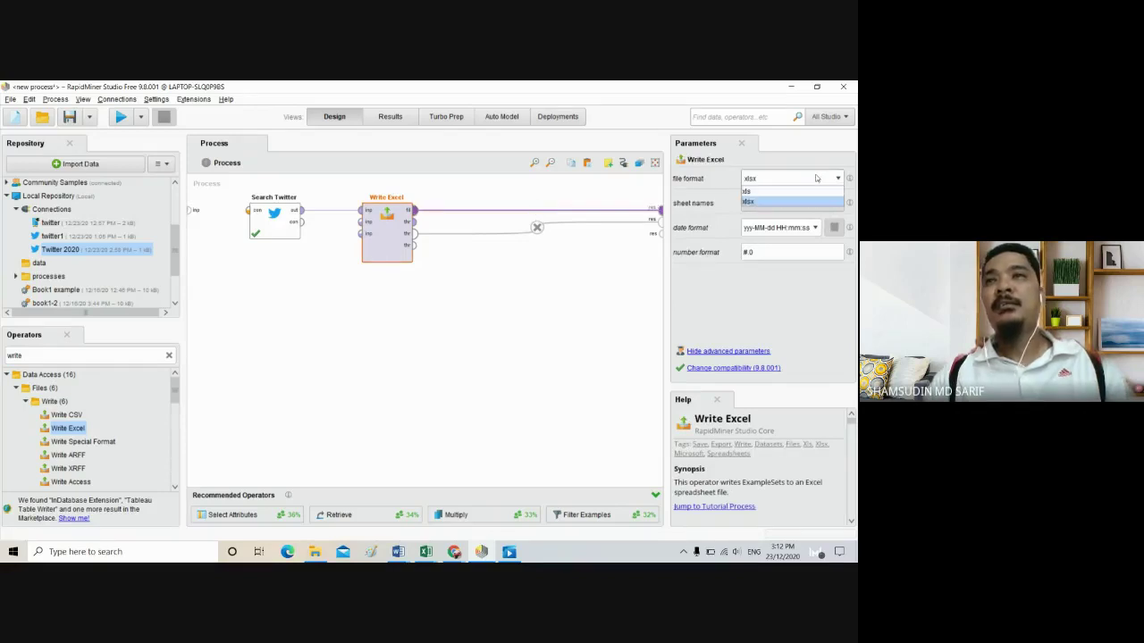
{"action": "left_click", "coordinate": [763, 202]}
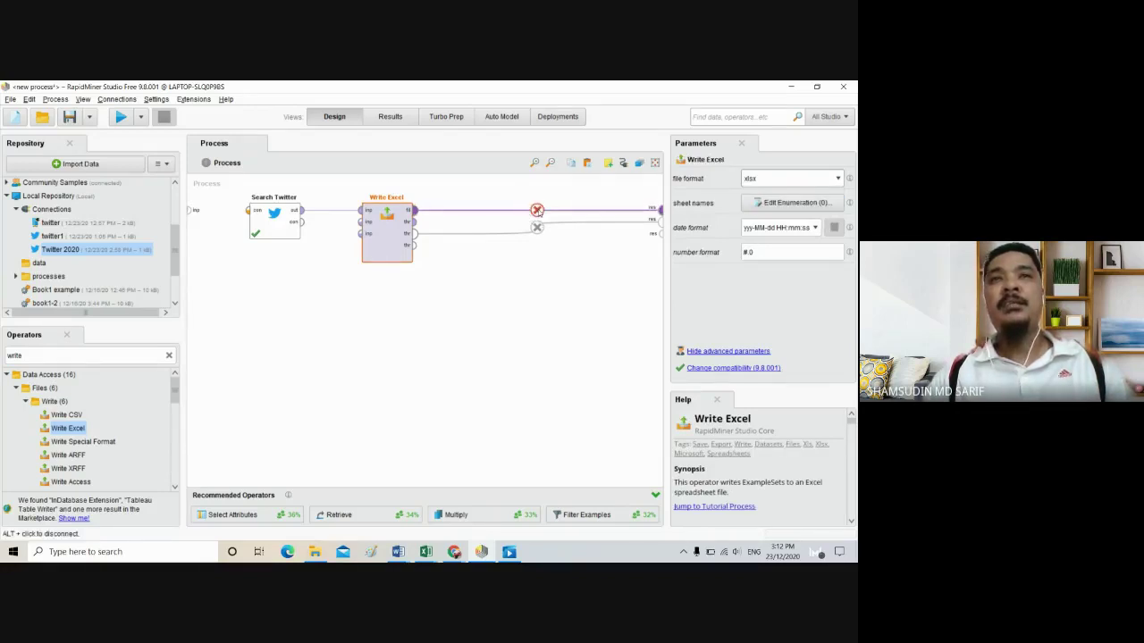
{"action": "left_click", "coordinate": [536, 210]}
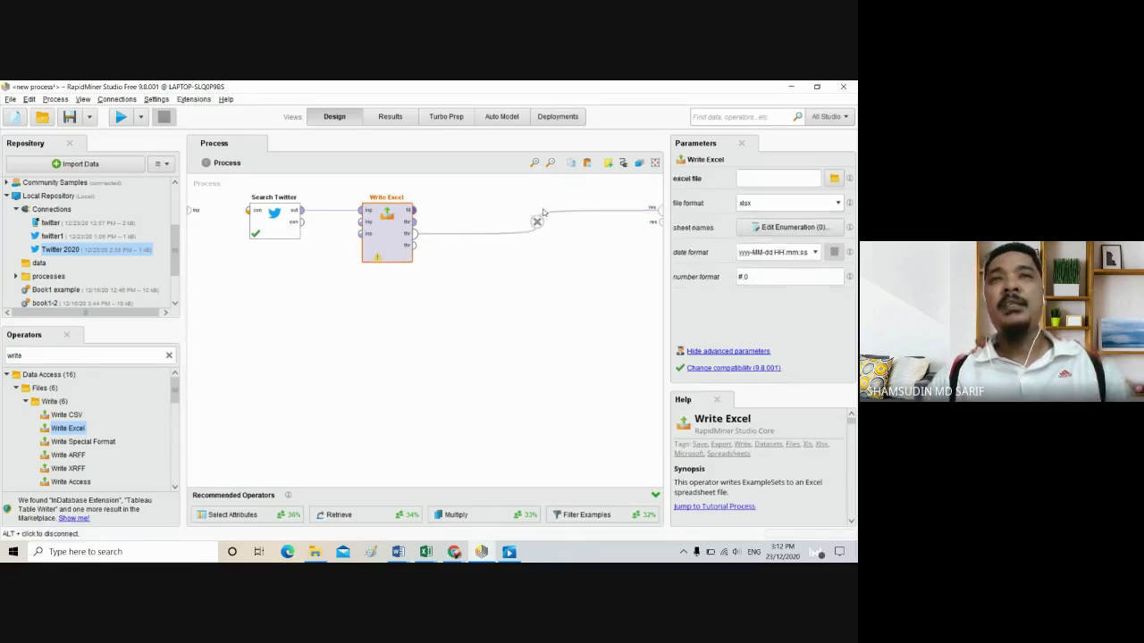
{"action": "left_click", "coordinate": [377, 257]}
Set Write Excel's excel file parameter to 'read twitter vacsin' through the Set Parameter dialog.
{"action": "left_click", "coordinate": [438, 341]}
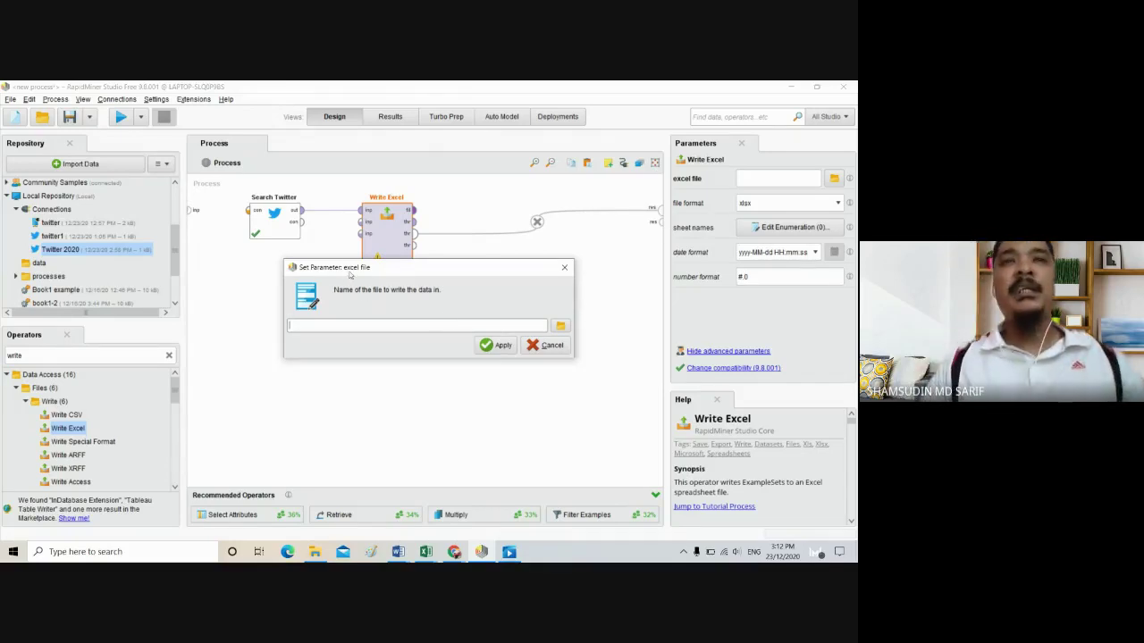
{"action": "mouse_move", "coordinate": [351, 273]}
{"action": "left_mouse_down"}
{"action": "mouse_move", "coordinate": [341, 341]}
{"action": "mouse_move", "coordinate": [356, 289]}
{"action": "left_mouse_up"}
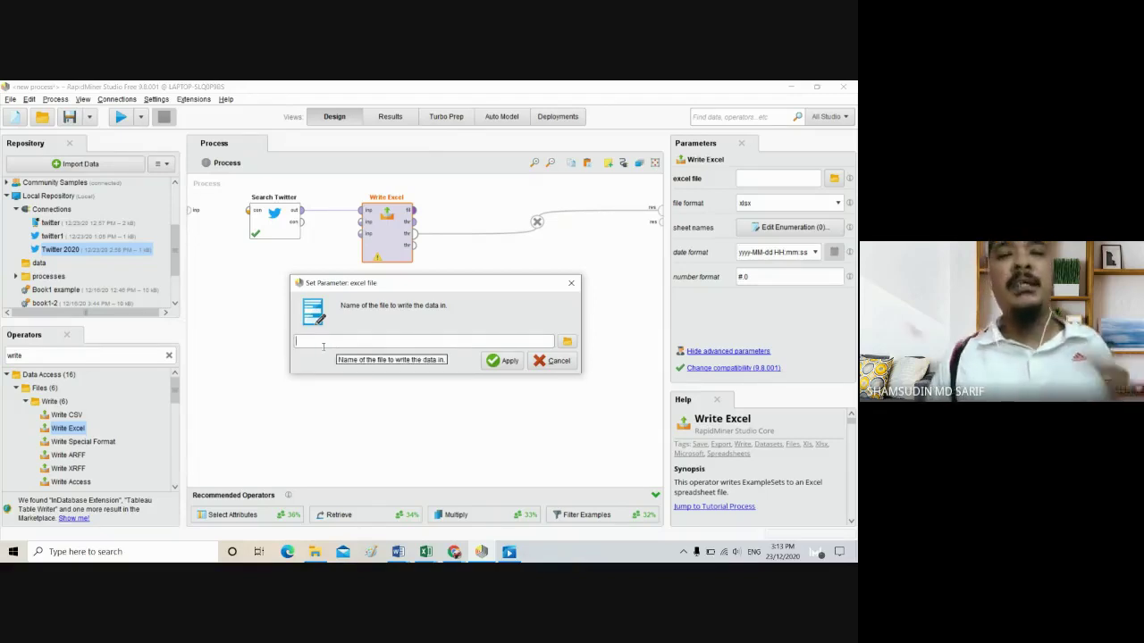
{"action": "type", "text": "read twitter"}
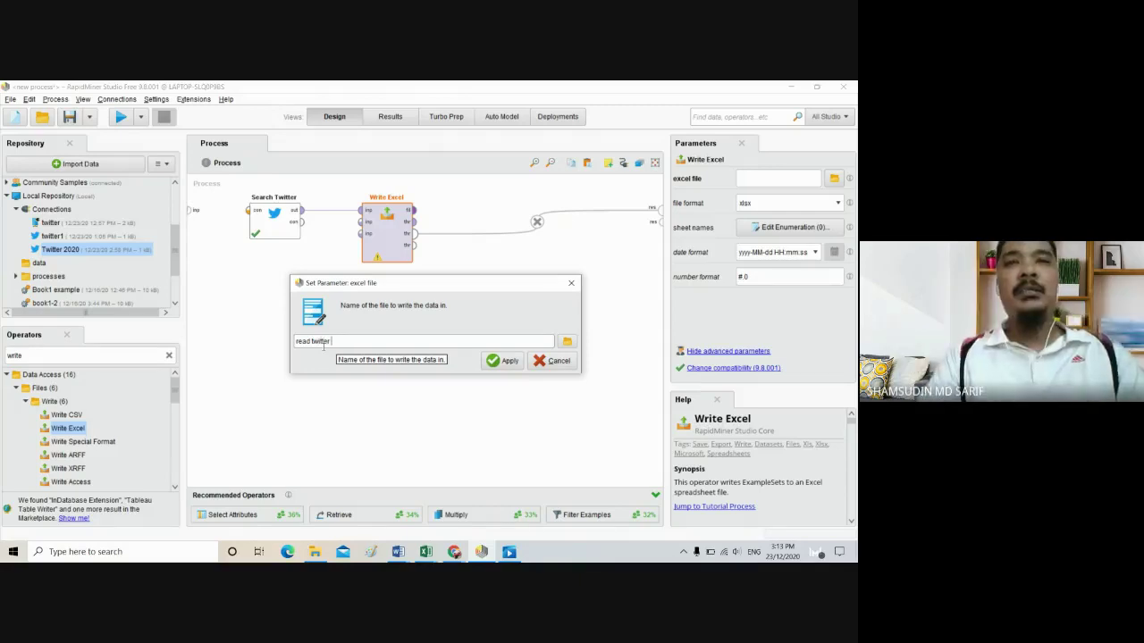
{"action": "type", "text": "vacsin"}
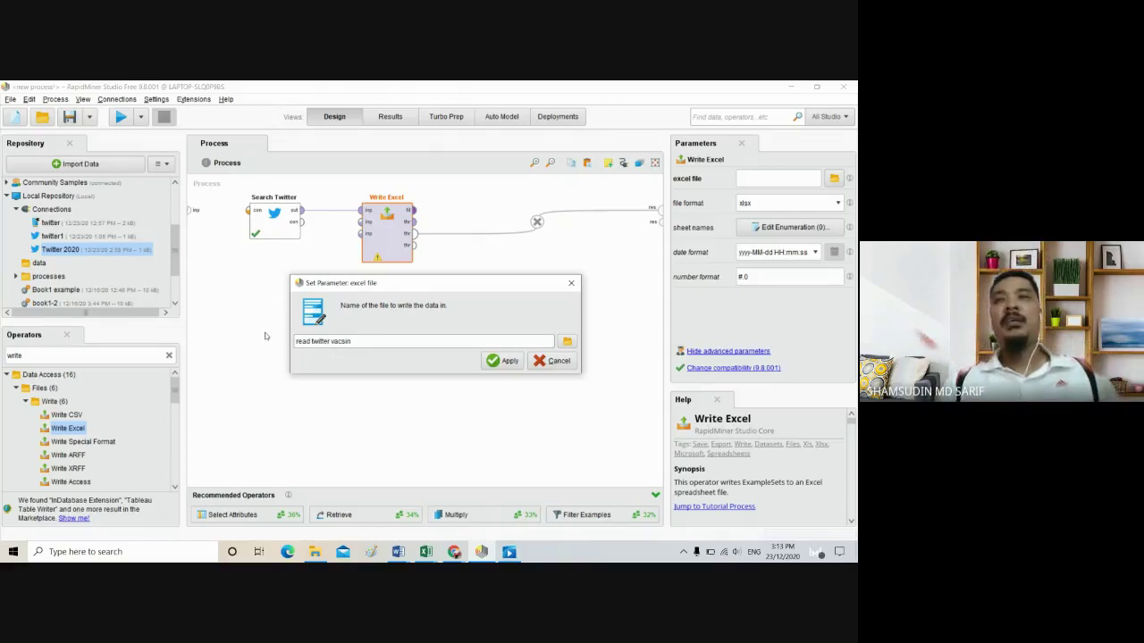
{"action": "left_click", "coordinate": [492, 361]}
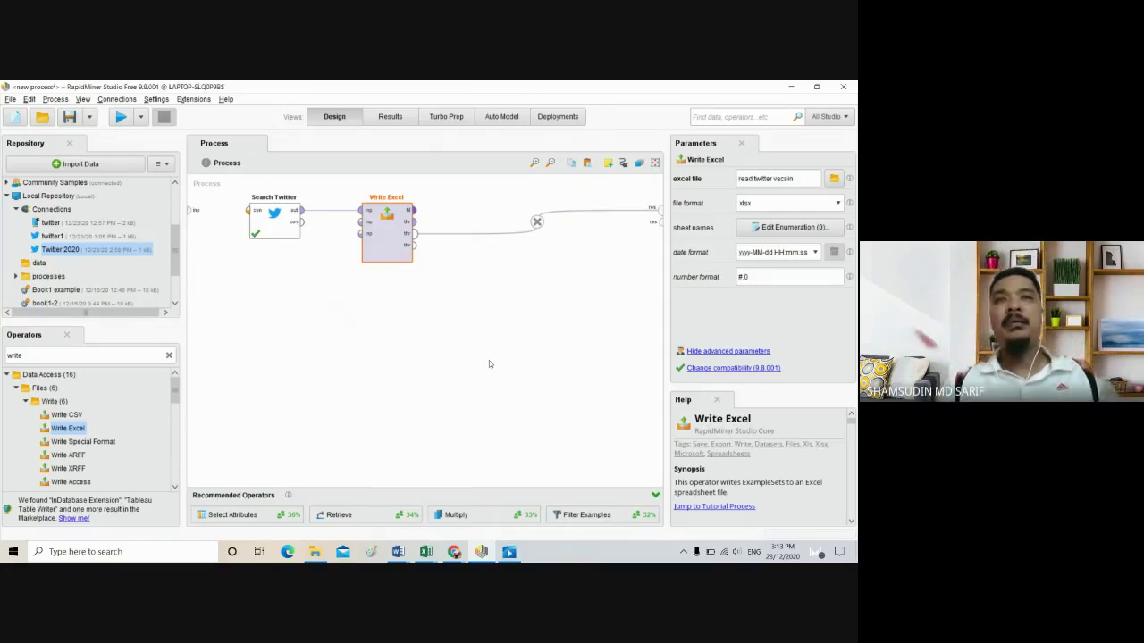
Browse to Data (D:) > Backup Pendrive Kingston > ITS480 > rapidMiner for the Excel output.
{"action": "left_click", "coordinate": [833, 178]}
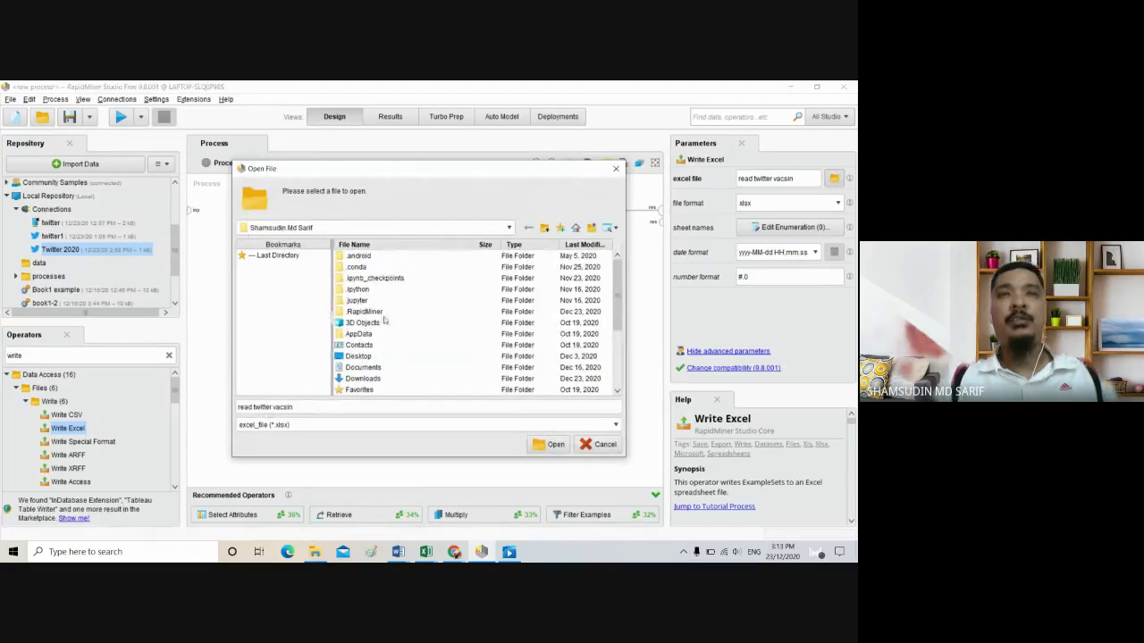
{"action": "scroll", "coordinate": [380, 323], "scroll_direction": "down", "scroll_amount": 4}
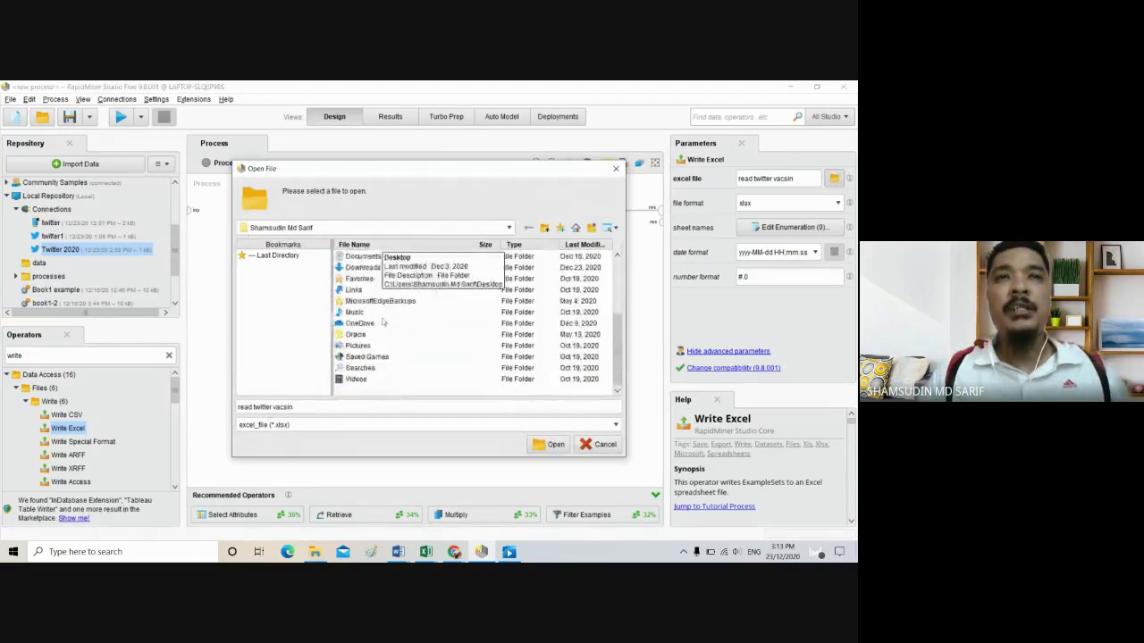
{"action": "scroll", "coordinate": [383, 322], "scroll_direction": "up", "scroll_amount": 4}
{"action": "left_click", "coordinate": [509, 228]}
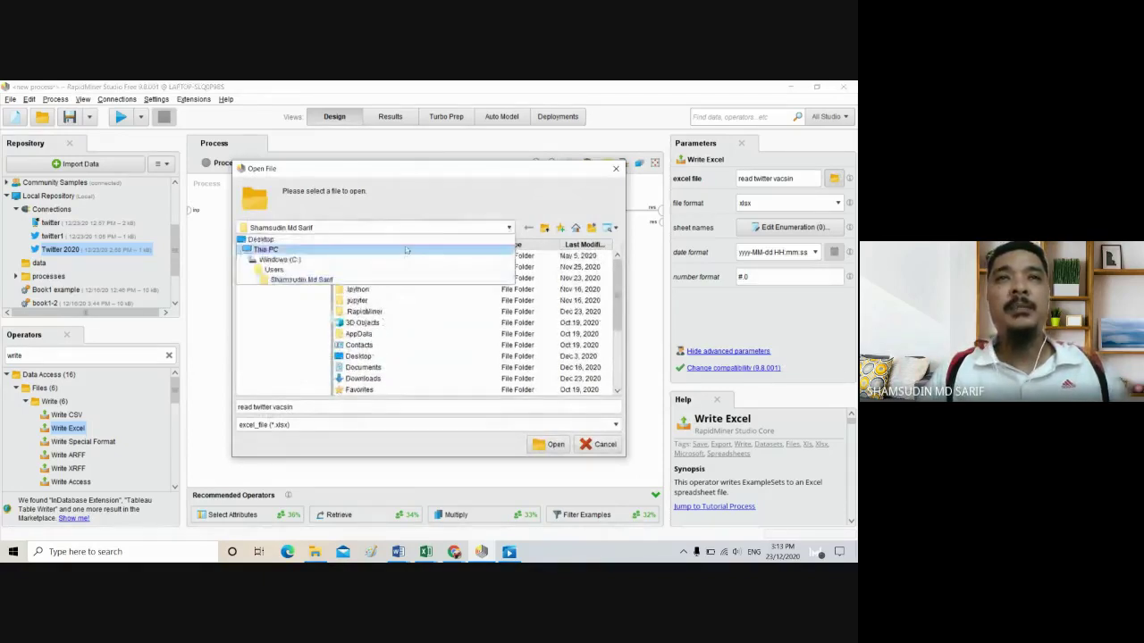
{"action": "left_click", "coordinate": [265, 250]}
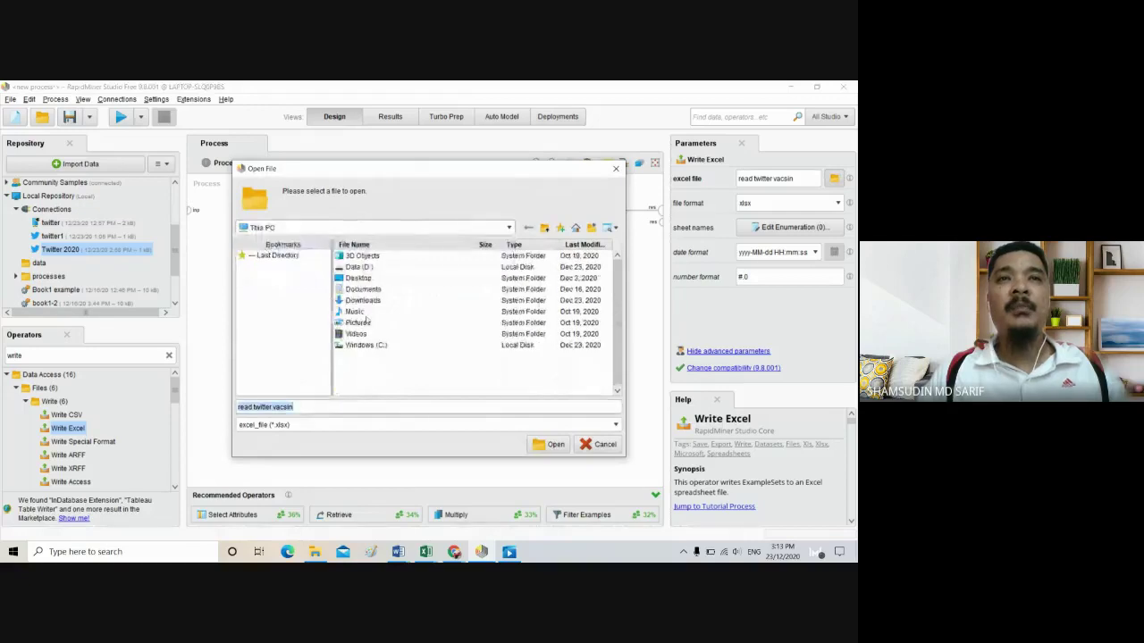
{"action": "left_click", "coordinate": [359, 266]}
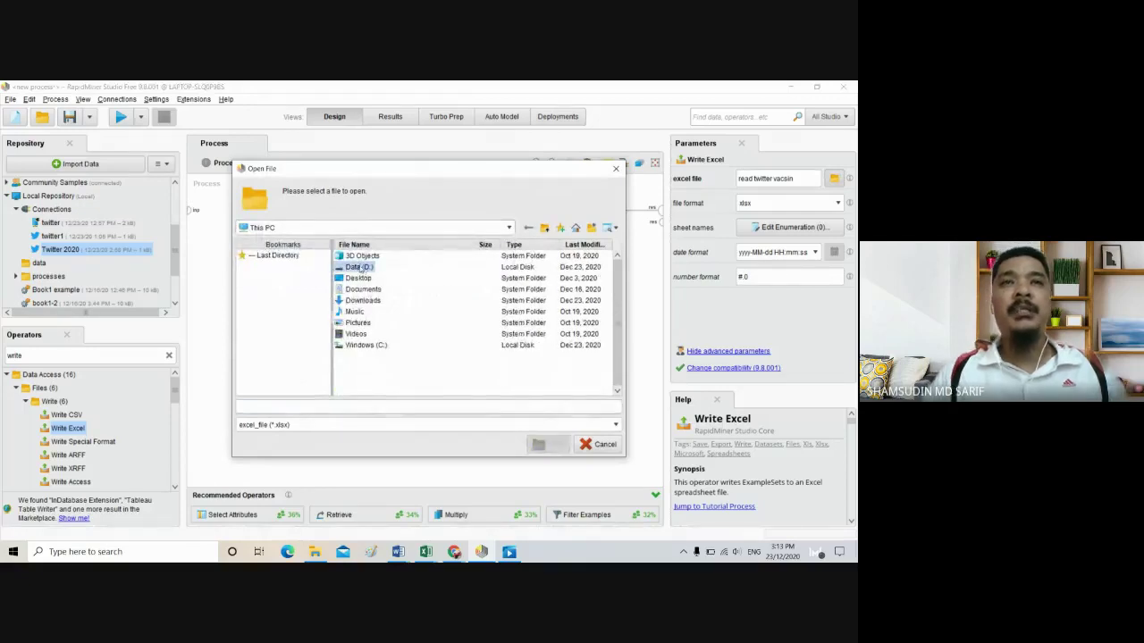
{"action": "double_click", "coordinate": [359, 267]}
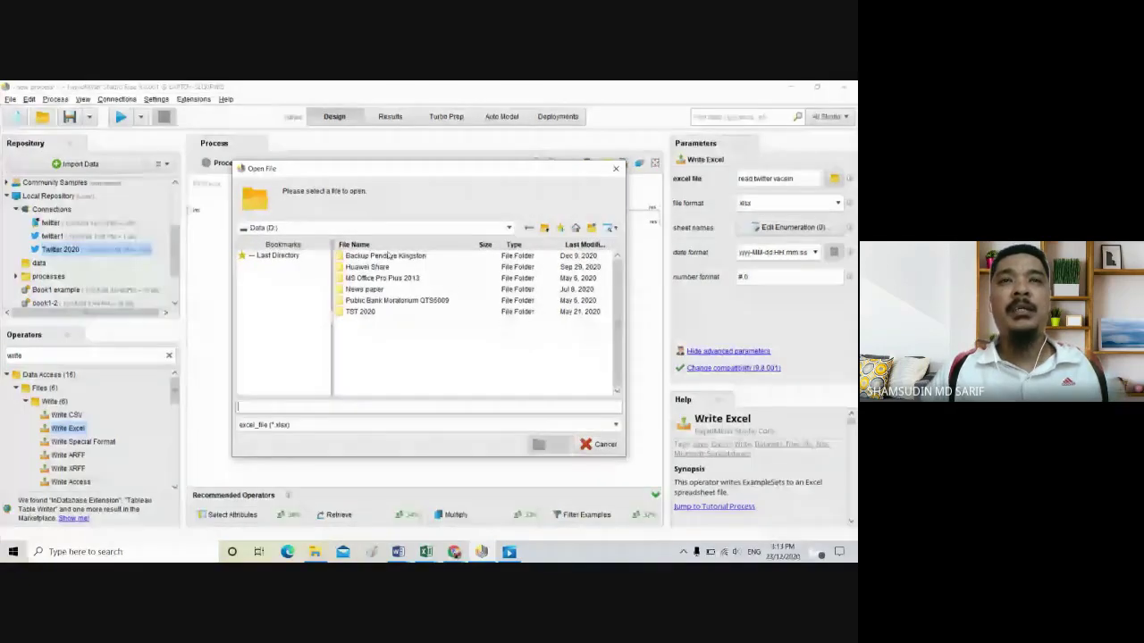
{"action": "left_click", "coordinate": [388, 257]}
{"action": "double_click", "coordinate": [388, 256]}
{"action": "scroll", "coordinate": [360, 340], "scroll_direction": "down", "scroll_amount": 6}
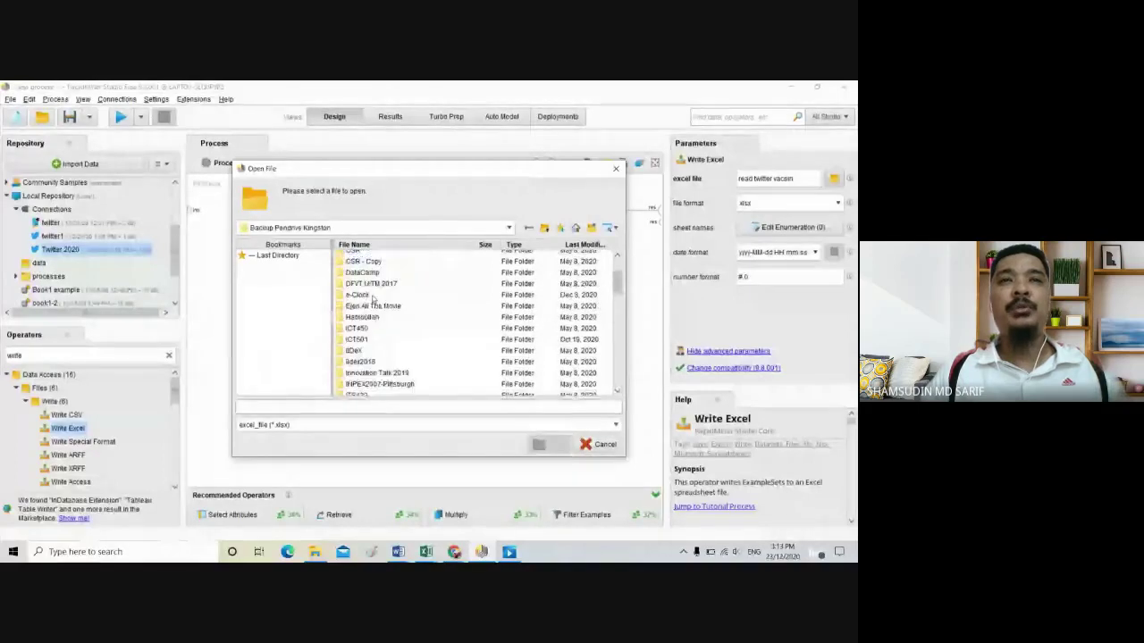
{"action": "double_click", "coordinate": [357, 337]}
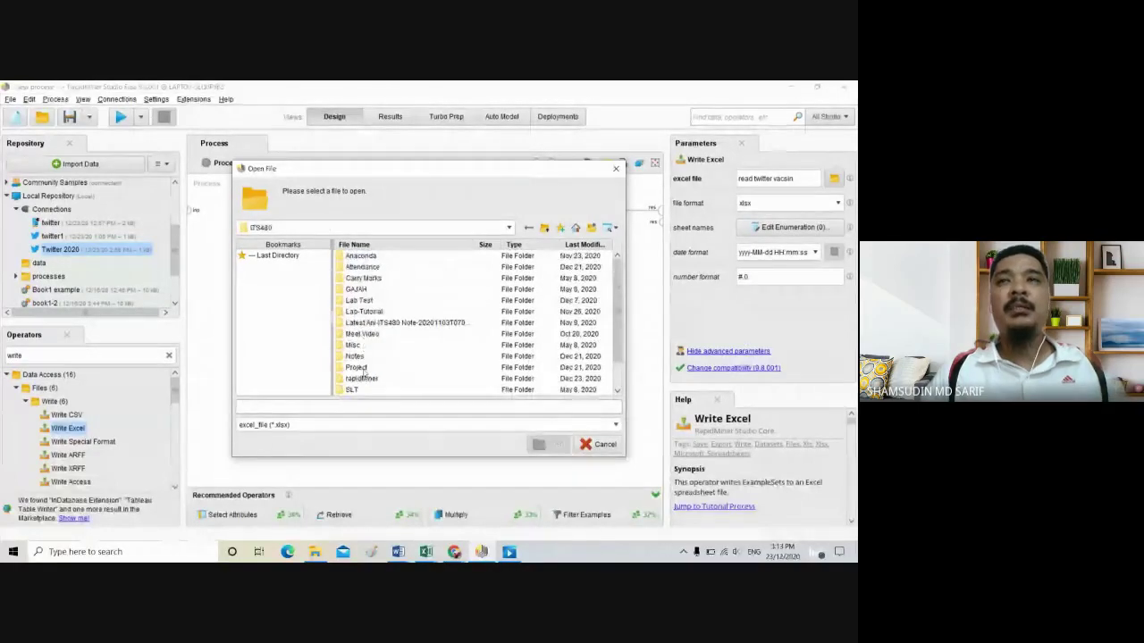
{"action": "double_click", "coordinate": [367, 378]}
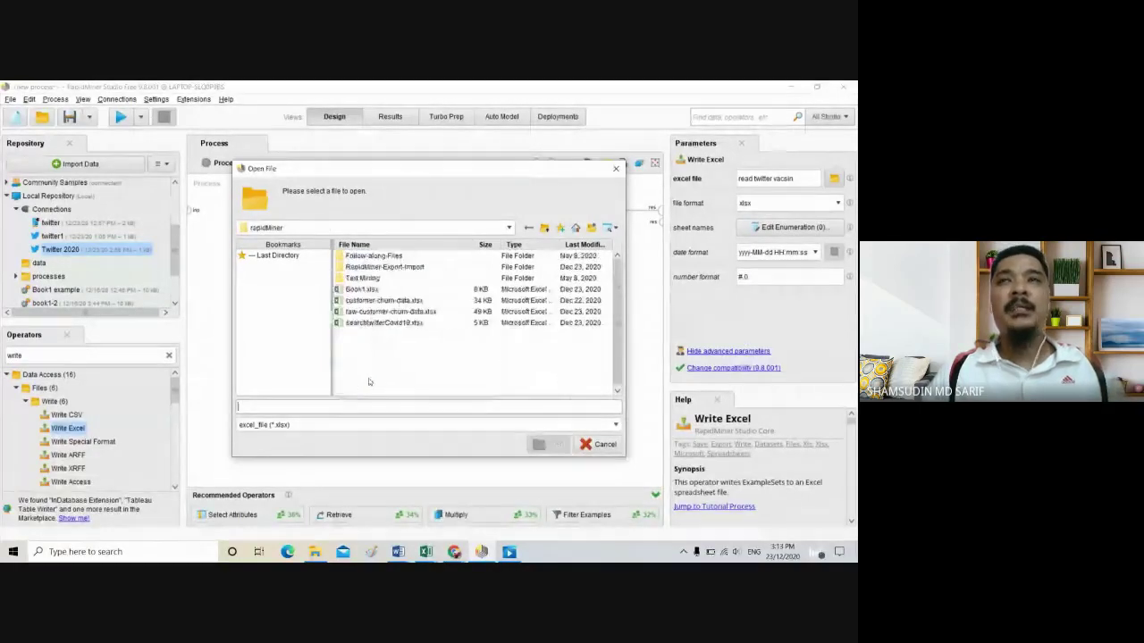
Name the output file 'read twitter vacsin' and confirm it.
{"action": "left_click", "coordinate": [253, 407]}
{"action": "type", "text": "read"}
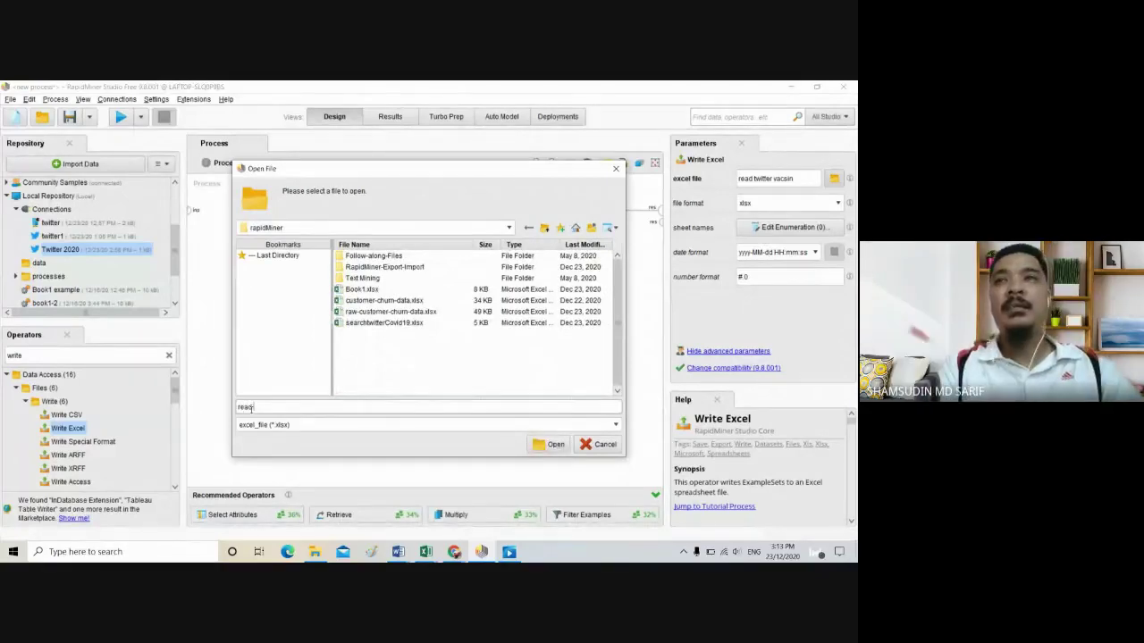
{"action": "type", "text": " twitter va"}
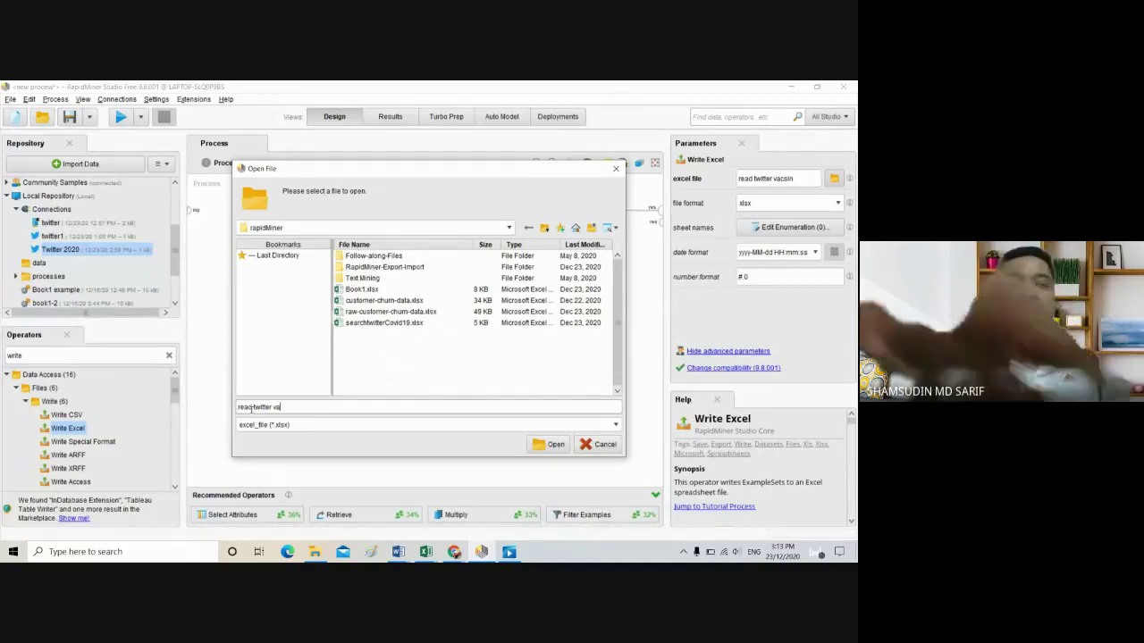
{"action": "type", "text": "csin"}
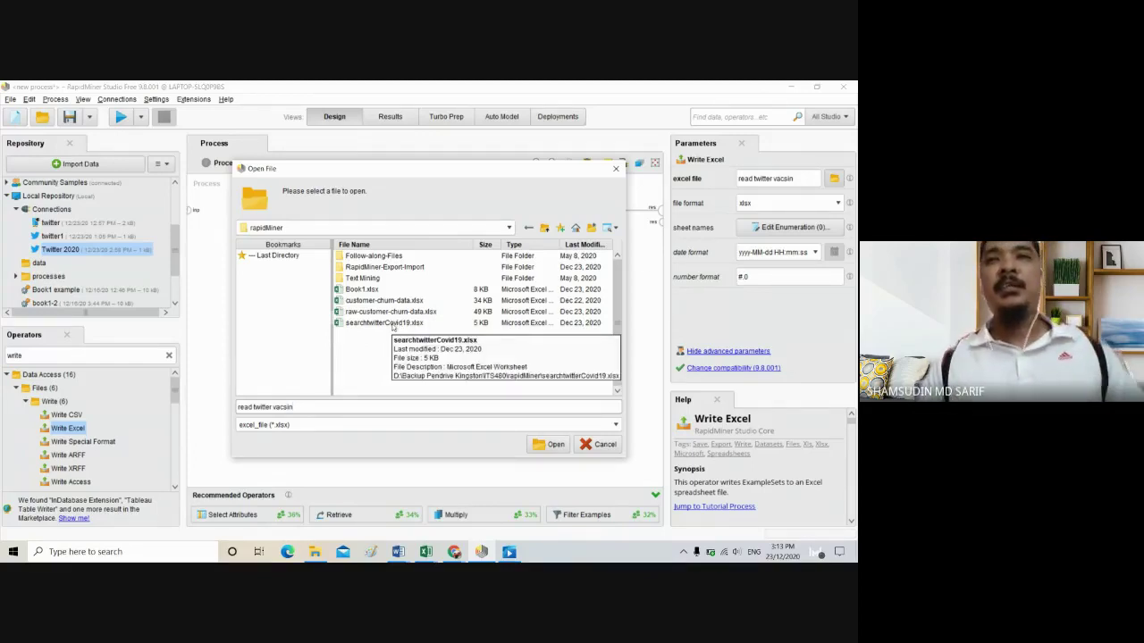
{"action": "left_click", "coordinate": [551, 447]}
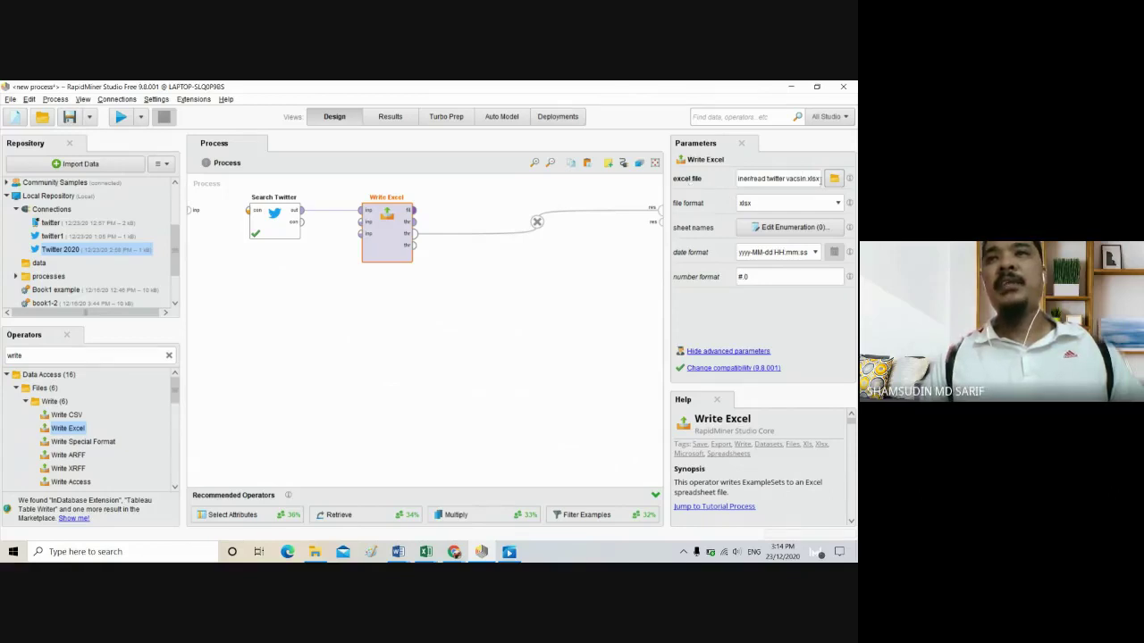
{"action": "left_click", "coordinate": [833, 179]}
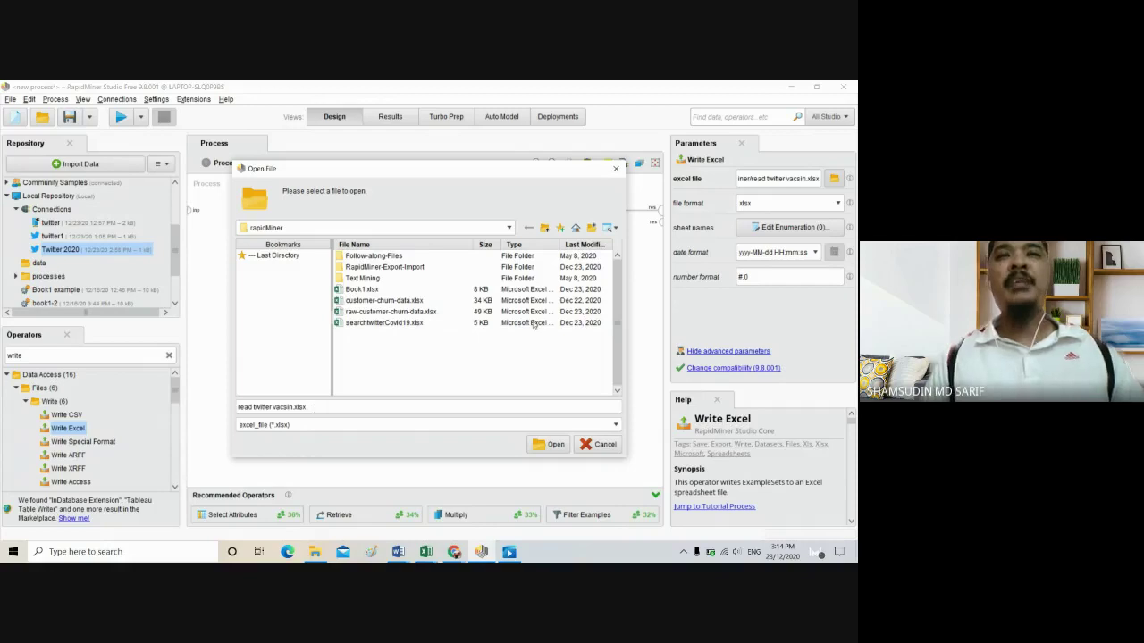
{"action": "left_click", "coordinate": [547, 444]}
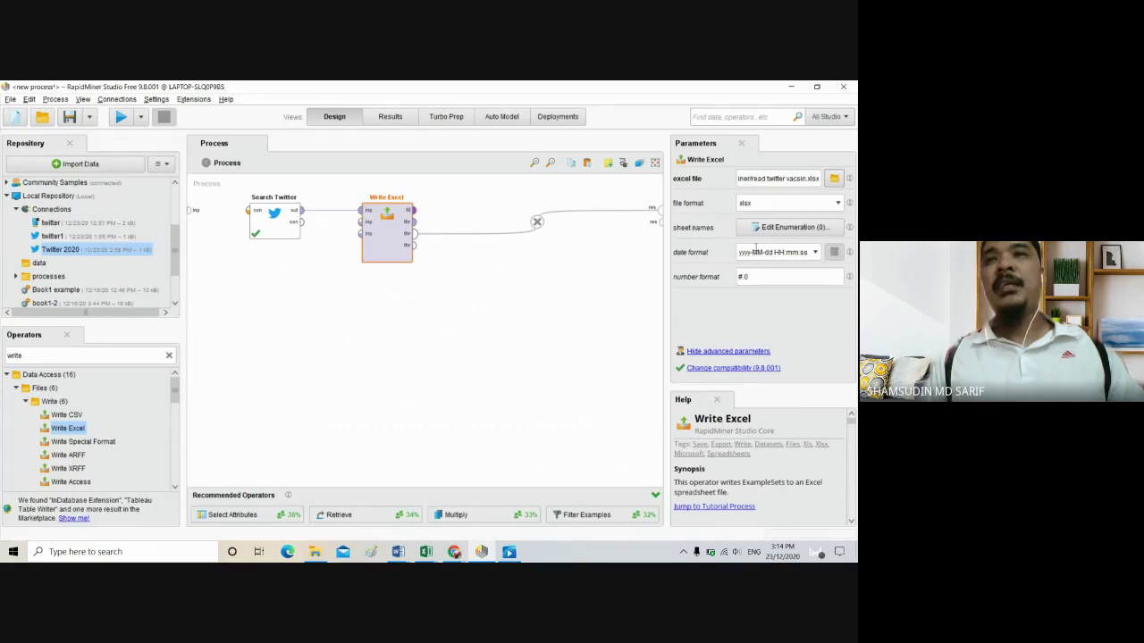
{"action": "left_click", "coordinate": [720, 352]}
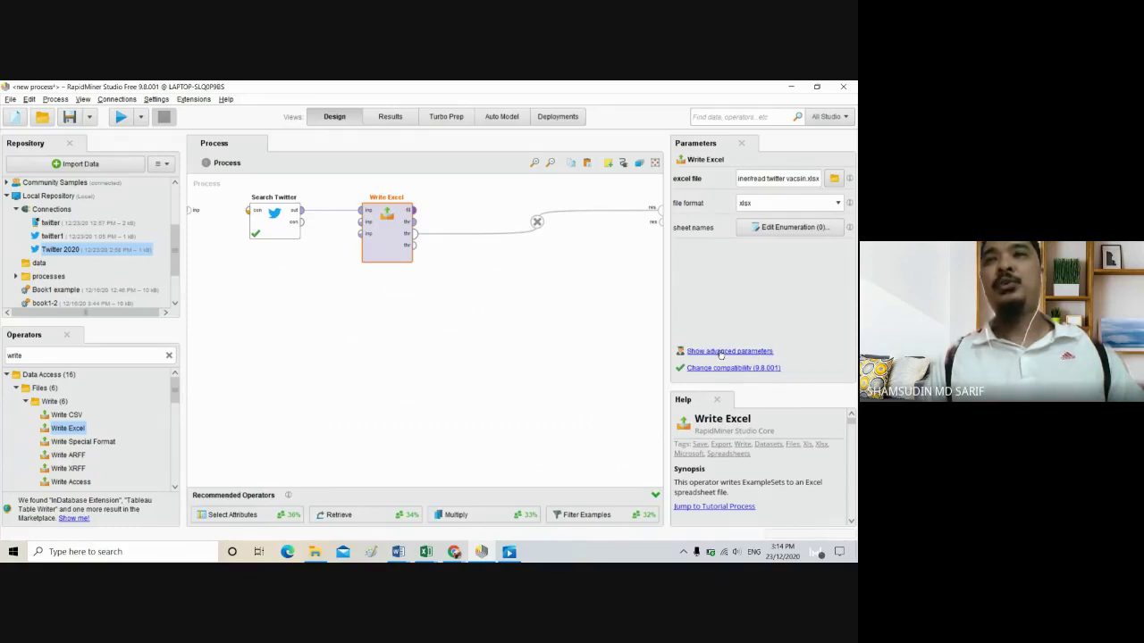
{"action": "left_click", "coordinate": [720, 352]}
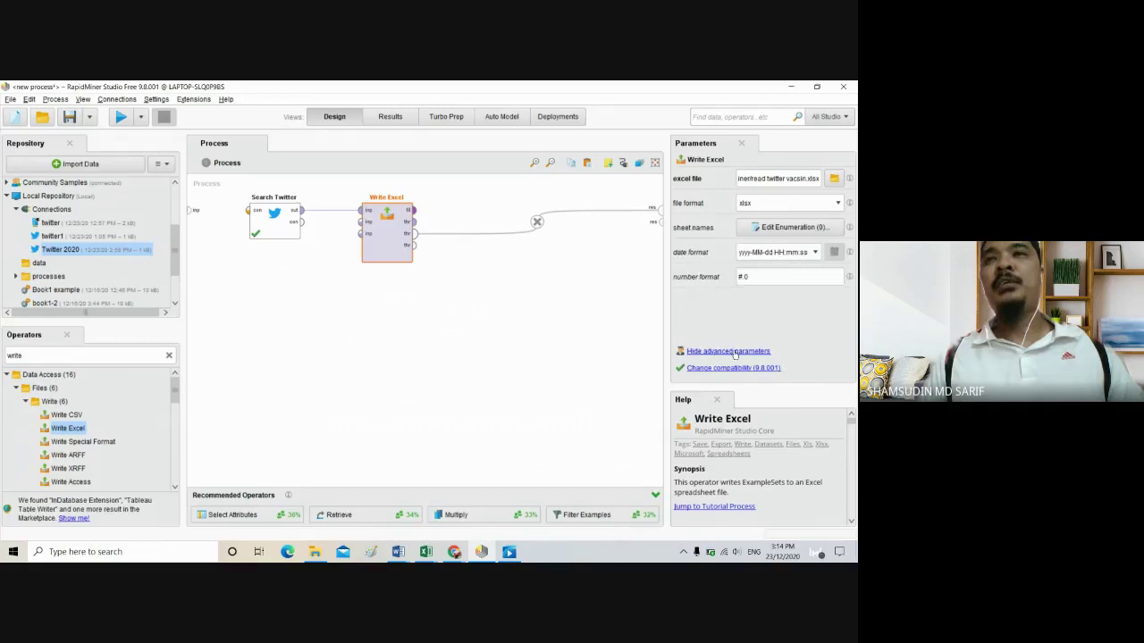
Run the Search Twitter to Write Excel process, saving tweets to read twitter vacsin.xlsx.
{"action": "left_click", "coordinate": [120, 119]}
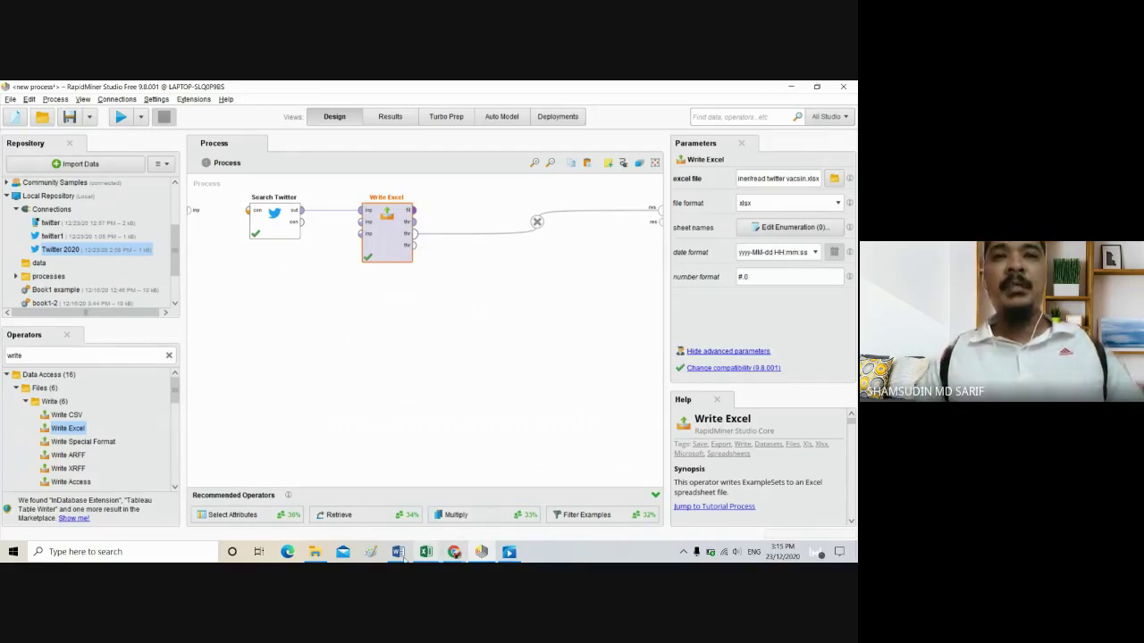
Open the read twitter vacsin workbook from the rapidMiner folder in File Explorer.
{"action": "left_click", "coordinate": [314, 553]}
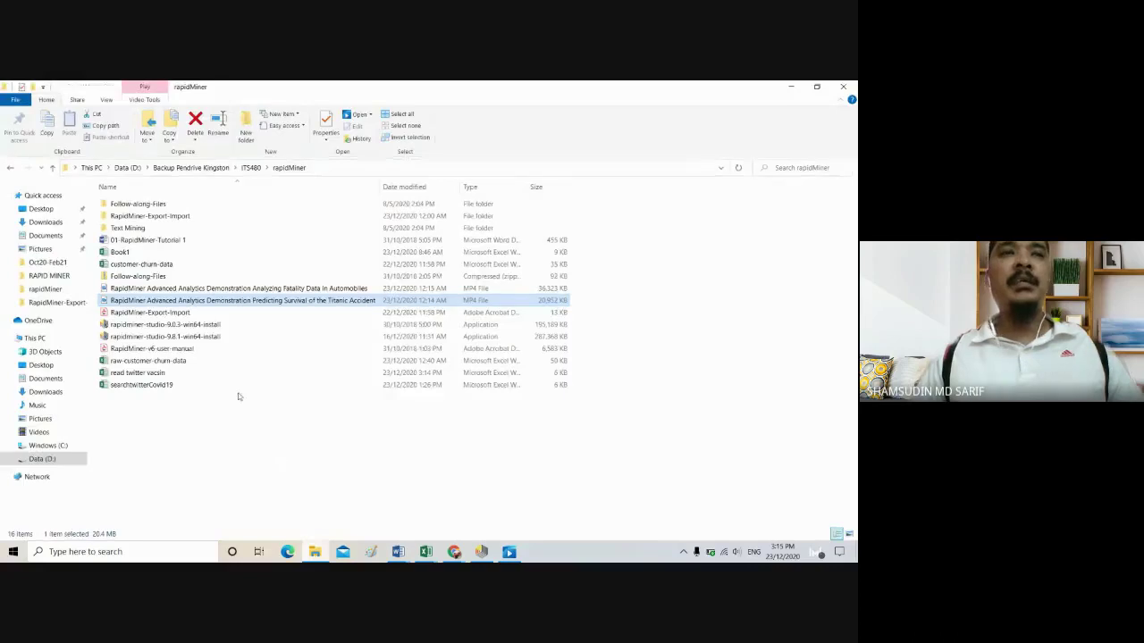
{"action": "left_click", "coordinate": [172, 437]}
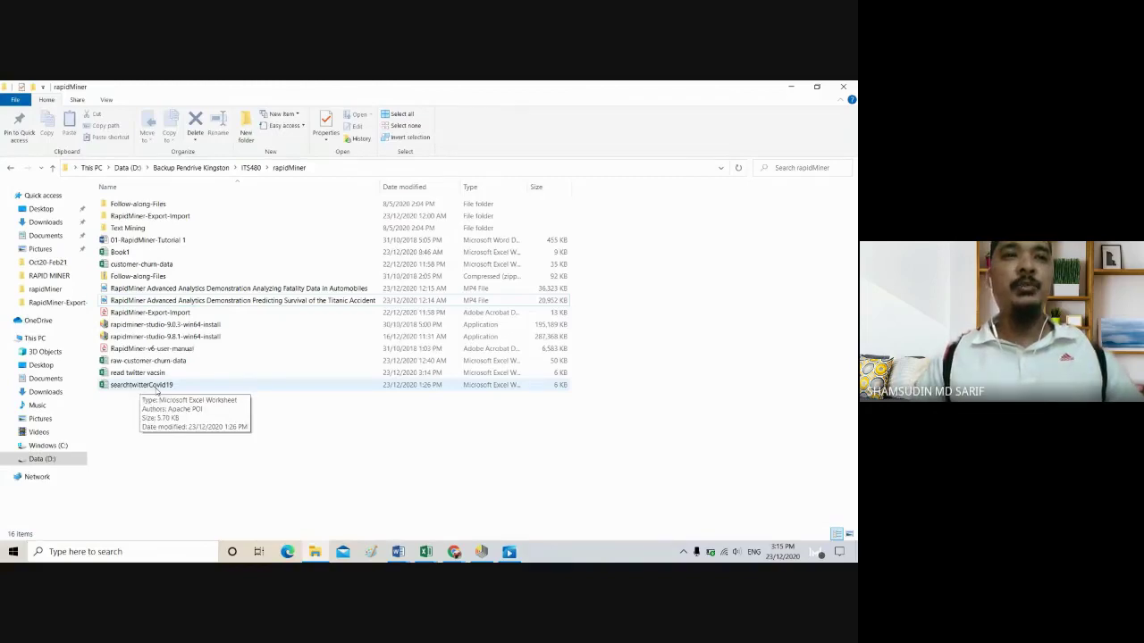
{"action": "left_click", "coordinate": [149, 379]}
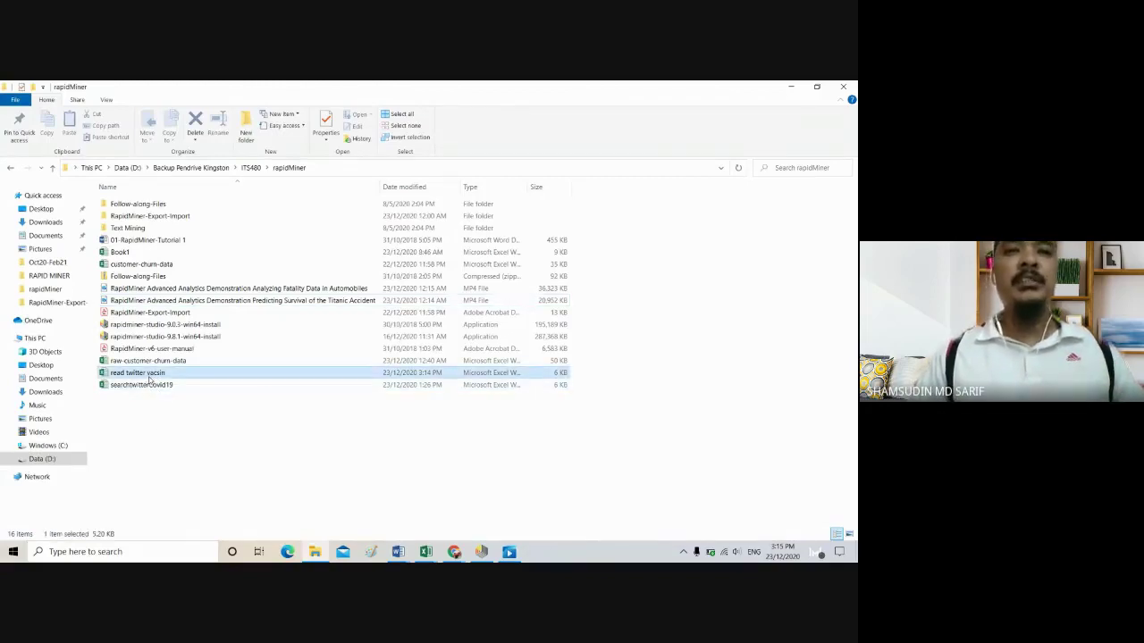
{"action": "double_click", "coordinate": [152, 376]}
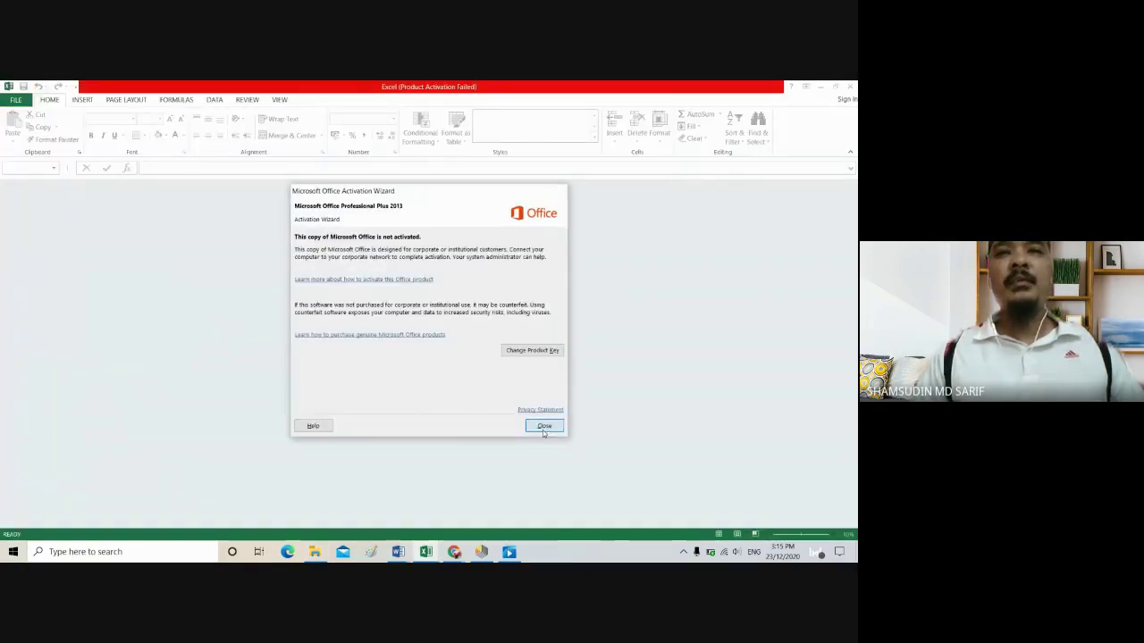
Dismiss the Office activation notice and bring up Excel's Browse dialog under File > Open > Computer.
{"action": "left_click", "coordinate": [542, 427]}
{"action": "left_click", "coordinate": [15, 99]}
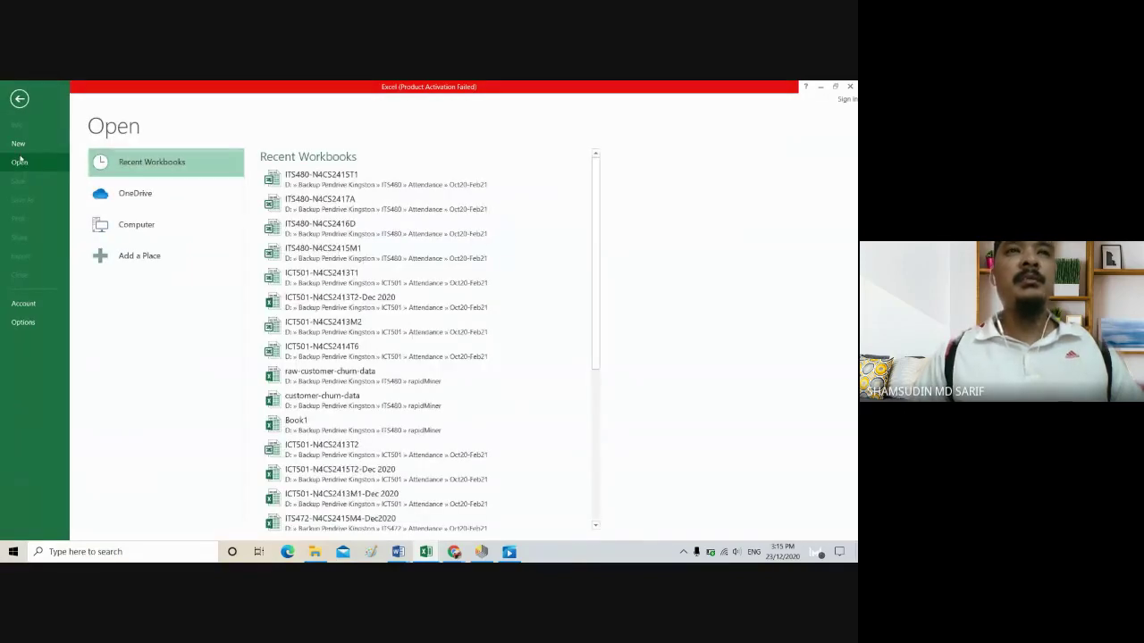
{"action": "left_click", "coordinate": [135, 227]}
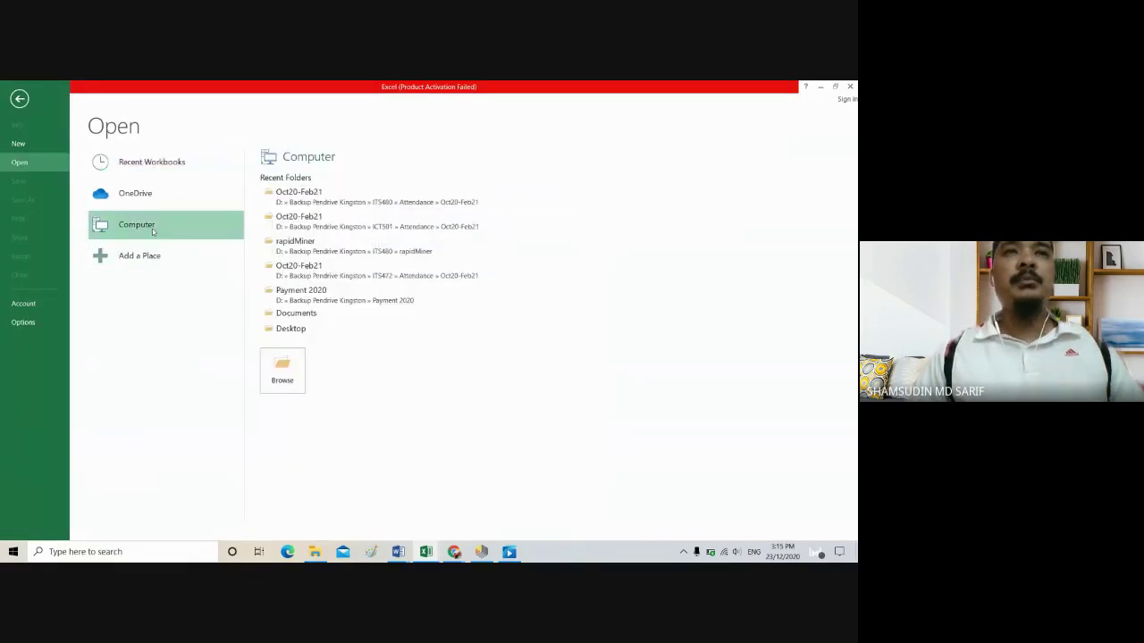
{"action": "left_click", "coordinate": [288, 368]}
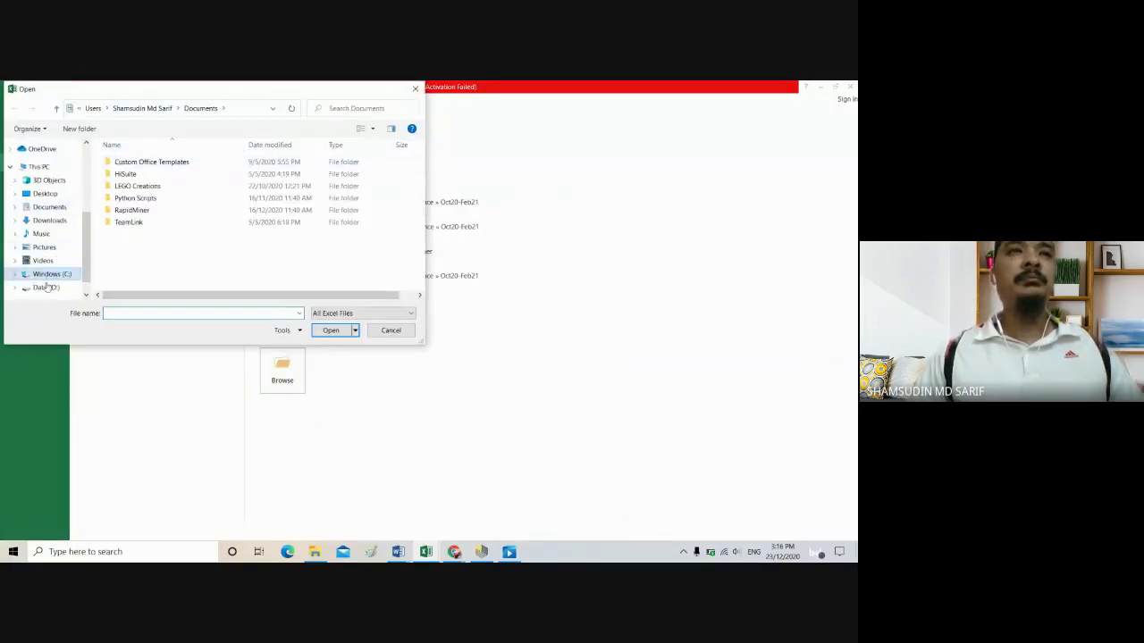
Navigate to D: > Backup Pendrive Kingston > ITS480 > rapidMiner and open read twitter vacsin.
{"action": "left_click", "coordinate": [46, 287]}
{"action": "double_click", "coordinate": [159, 162]}
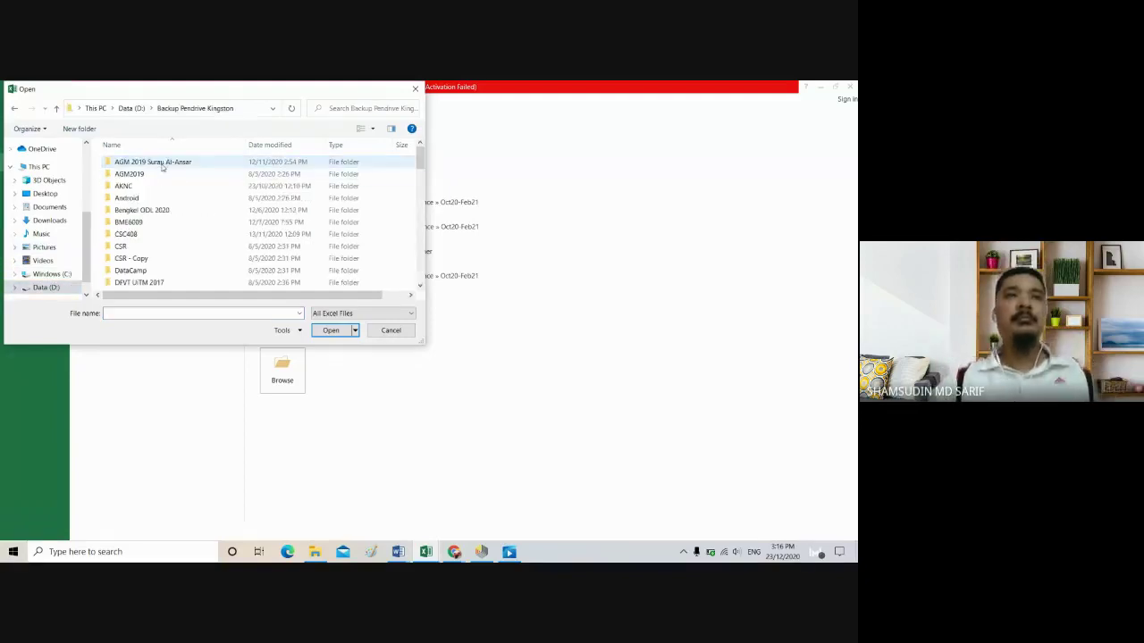
{"action": "scroll", "coordinate": [167, 268], "scroll_direction": "down", "scroll_amount": 3}
{"action": "double_click", "coordinate": [130, 248]}
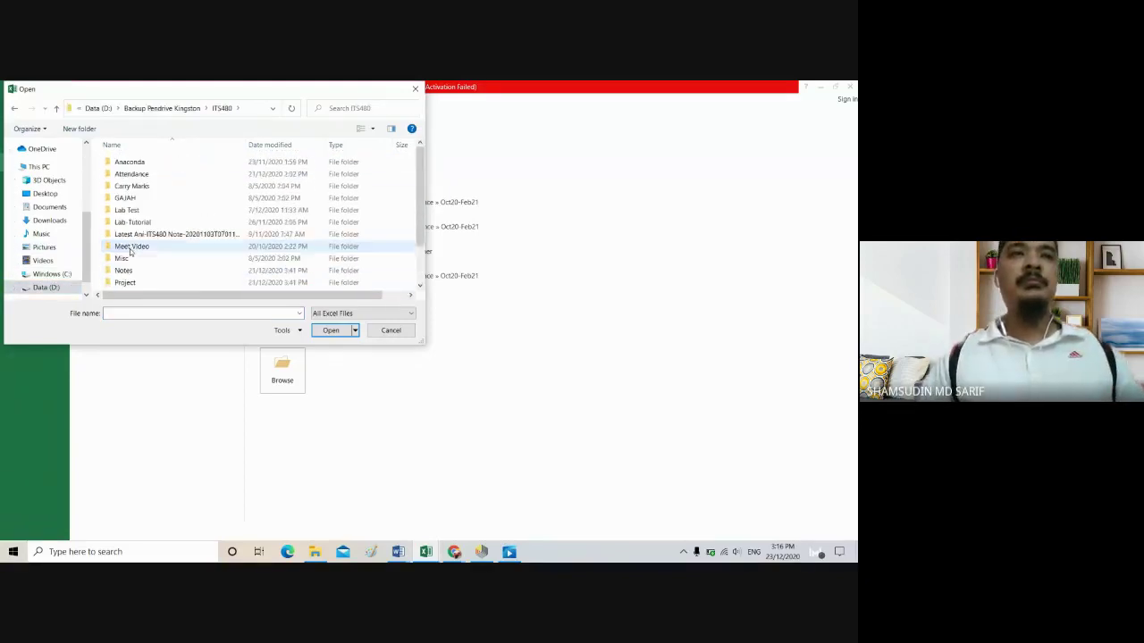
{"action": "scroll", "coordinate": [130, 253], "scroll_direction": "down", "scroll_amount": 2}
{"action": "double_click", "coordinate": [131, 248]}
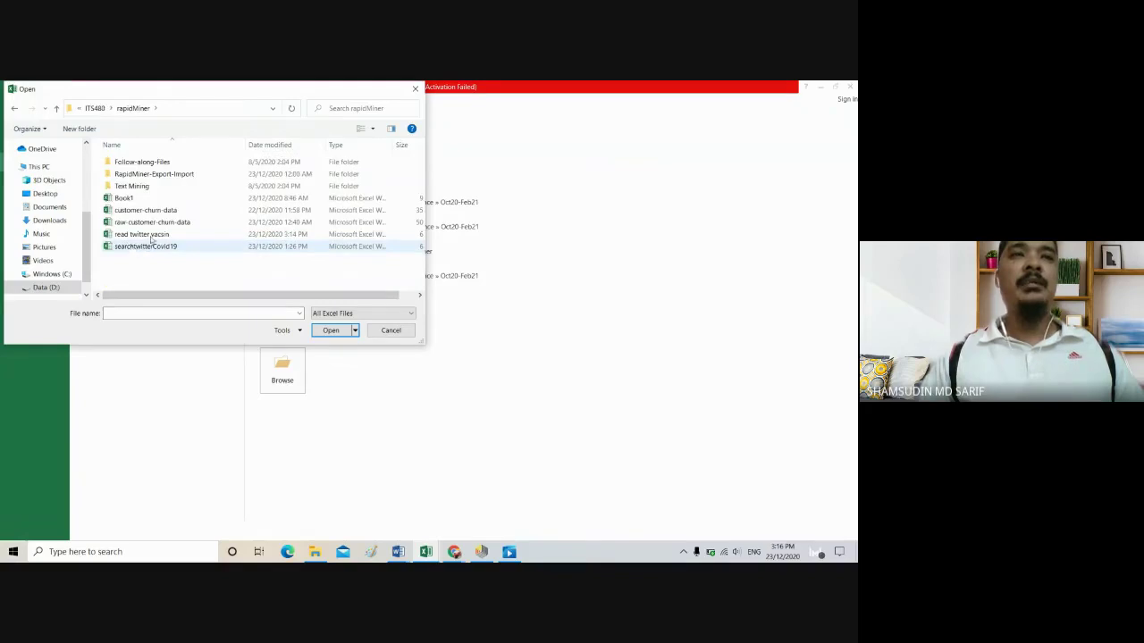
{"action": "double_click", "coordinate": [138, 235]}
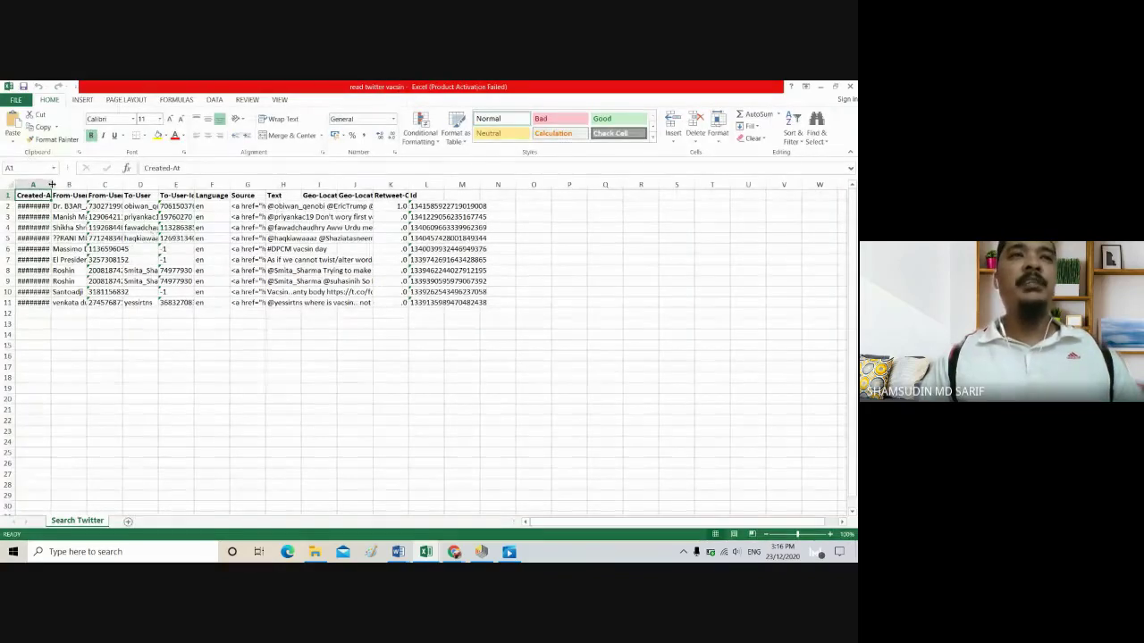
AutoFit column A (Created-At) and column H (Text) so all 10 tweets display in full.
{"action": "double_click", "coordinate": [51, 183]}
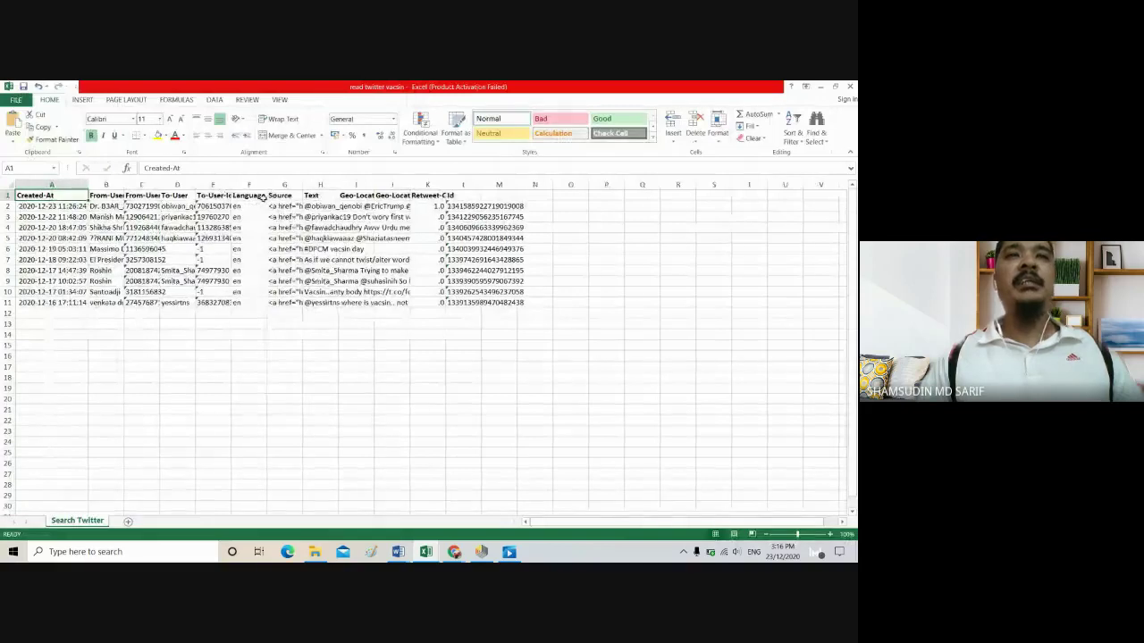
{"action": "double_click", "coordinate": [338, 185]}
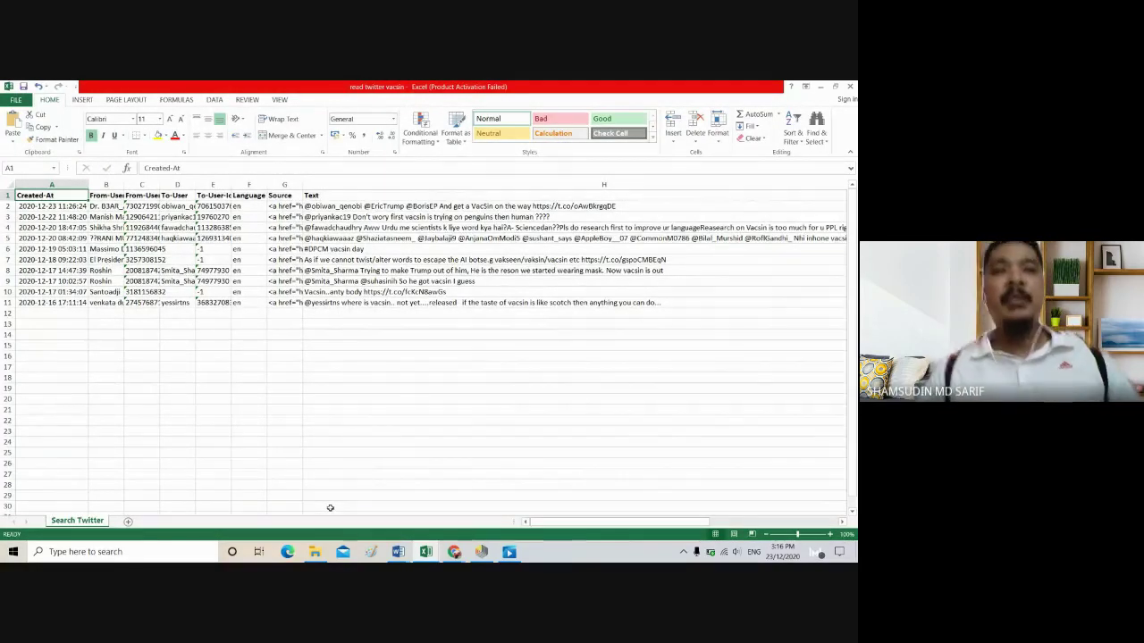
{"action": "left_click_drag", "start_coordinate": [534, 528], "coordinate": [583, 532]}
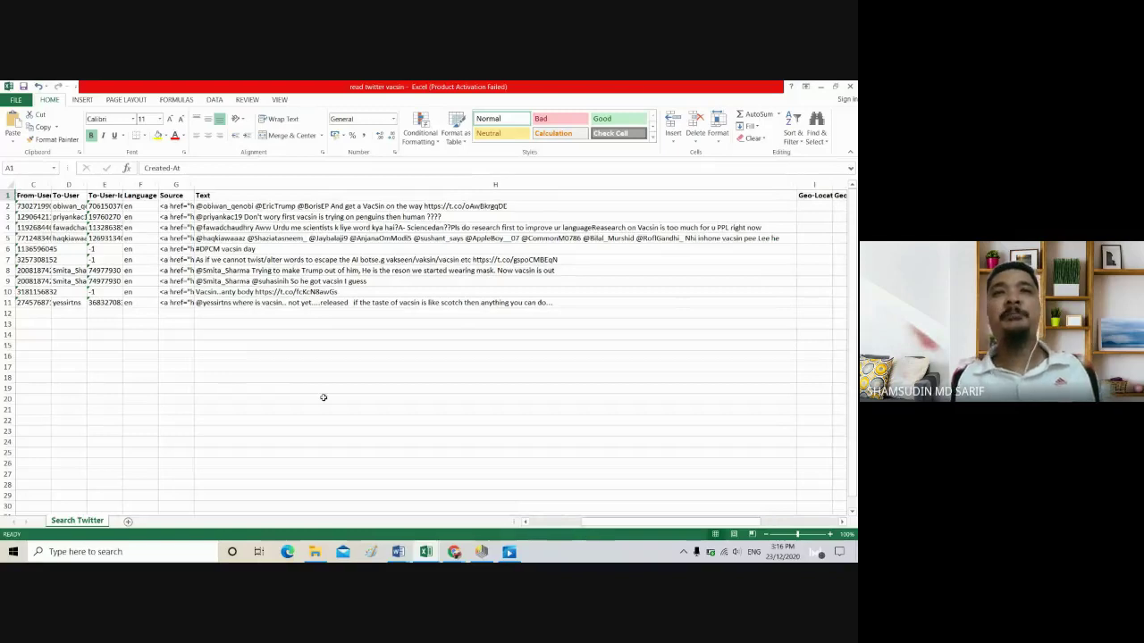
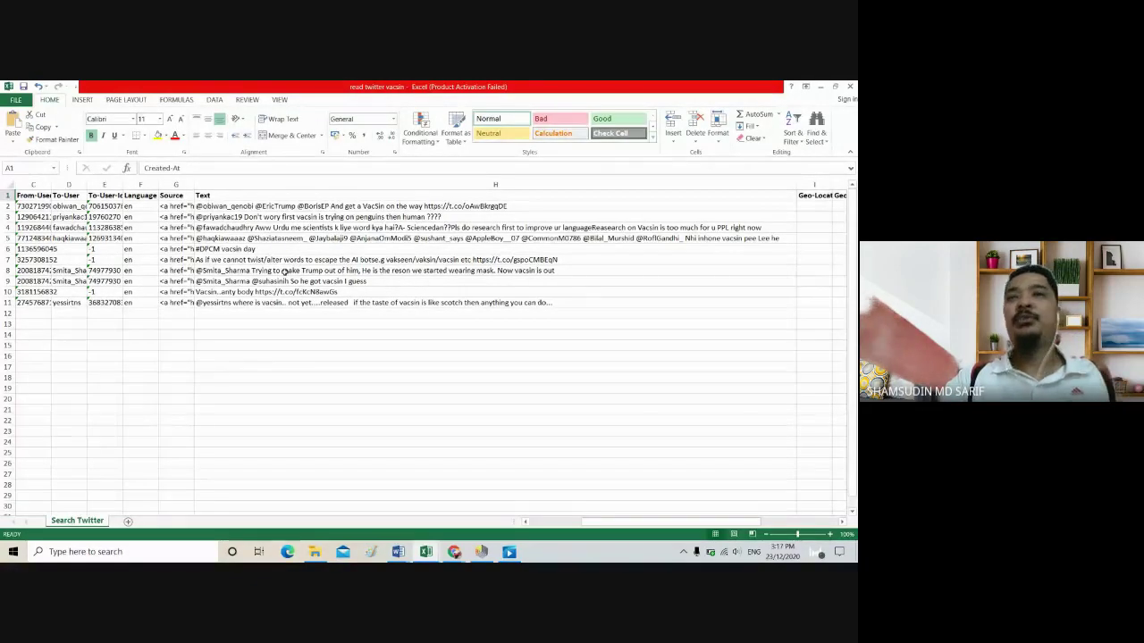
Return from the RapidMiner process to the read twitter vacsin workbook.
{"action": "left_click", "coordinate": [480, 551]}
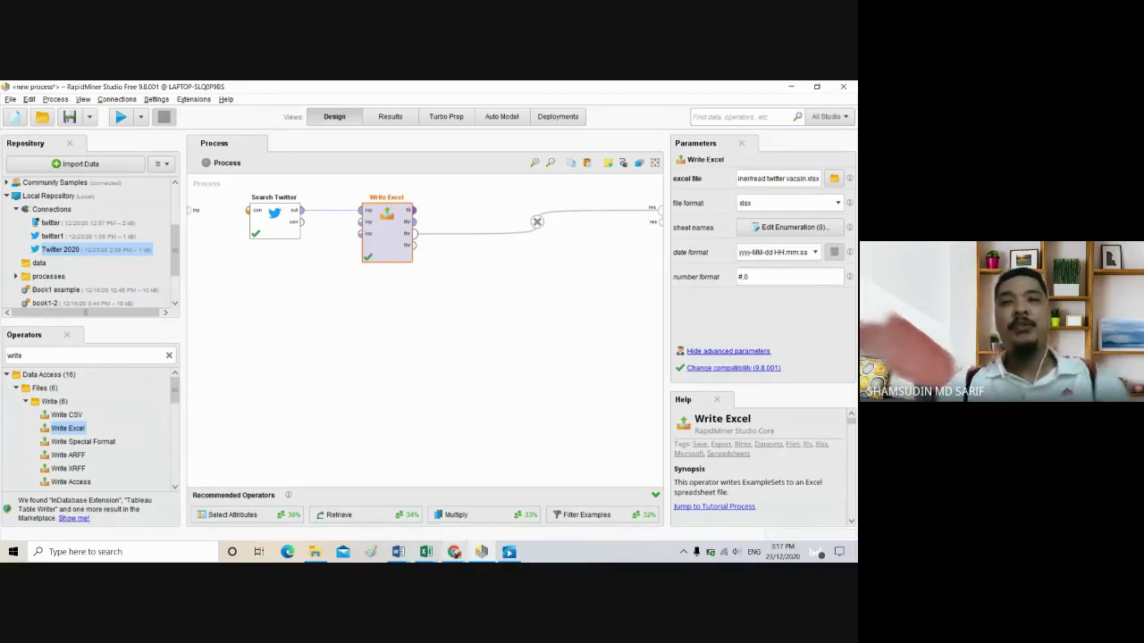
{"action": "mouse_move", "coordinate": [425, 552]}
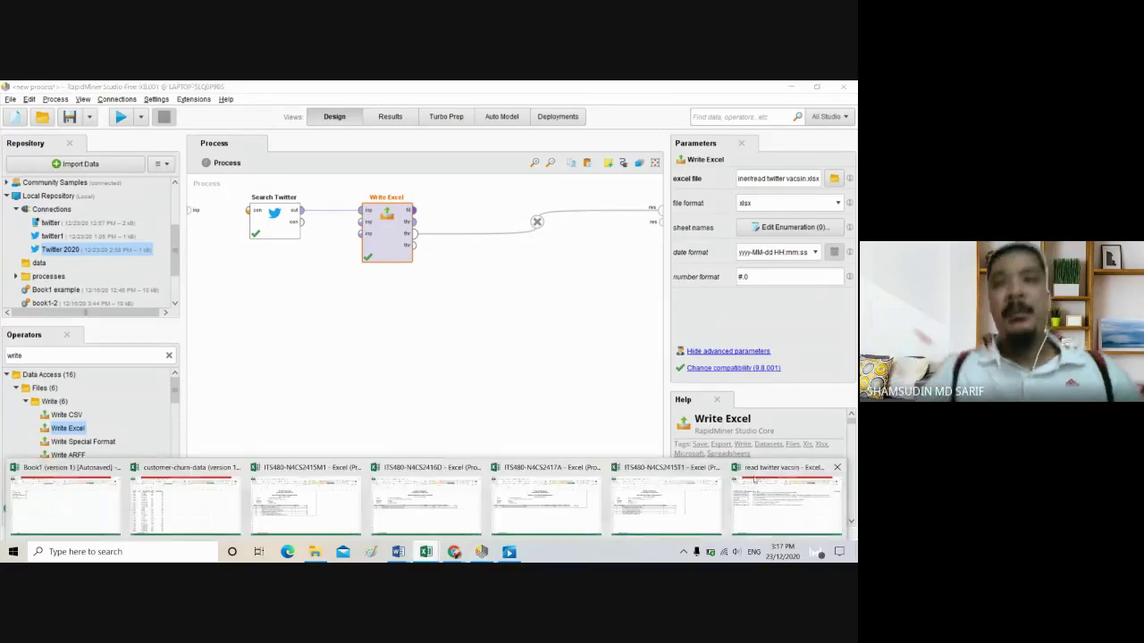
{"action": "left_click", "coordinate": [788, 494]}
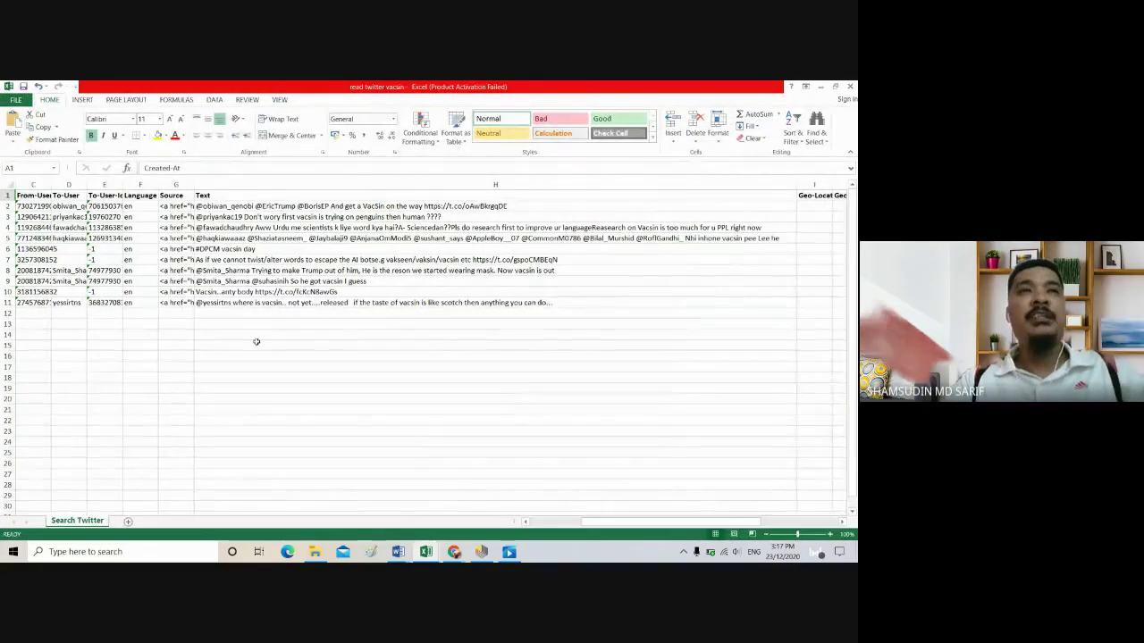
{"action": "left_click_drag", "start_coordinate": [618, 523], "coordinate": [562, 523]}
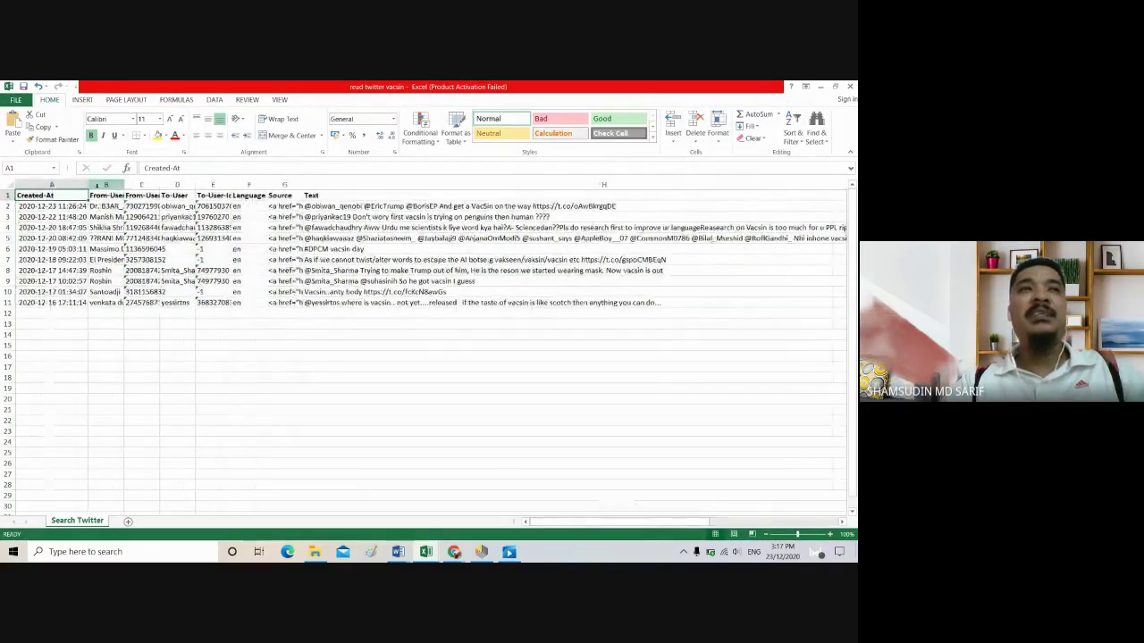
Autofit columns B and C so the full From-User names and ids show.
{"action": "double_click", "coordinate": [123, 185]}
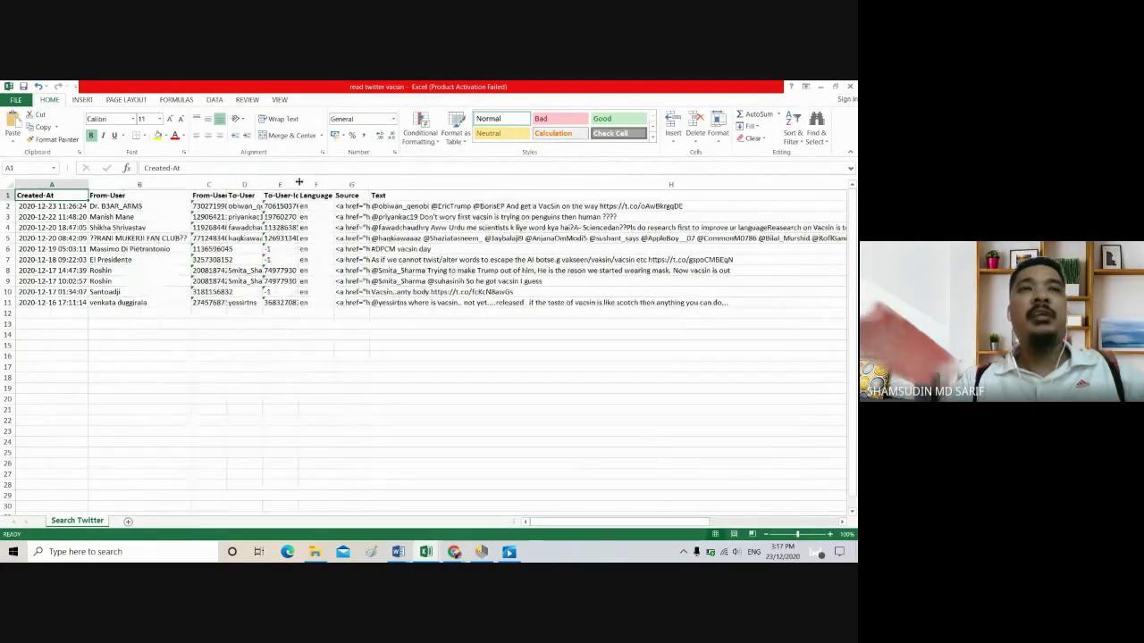
{"action": "double_click", "coordinate": [227, 184]}
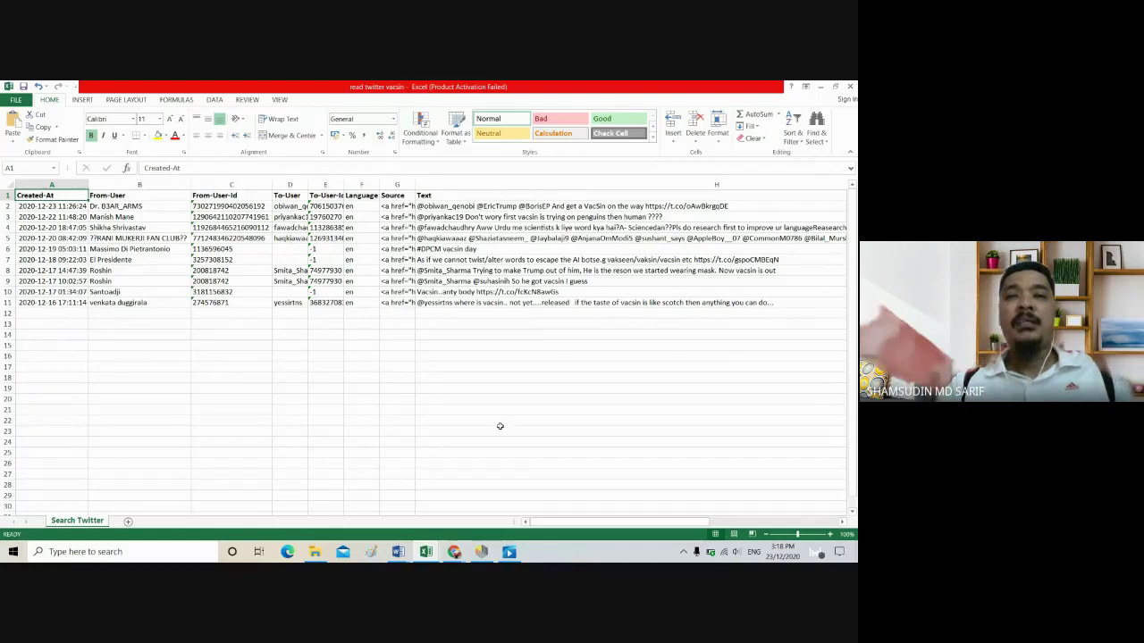
{"action": "left_click", "coordinate": [404, 555]}
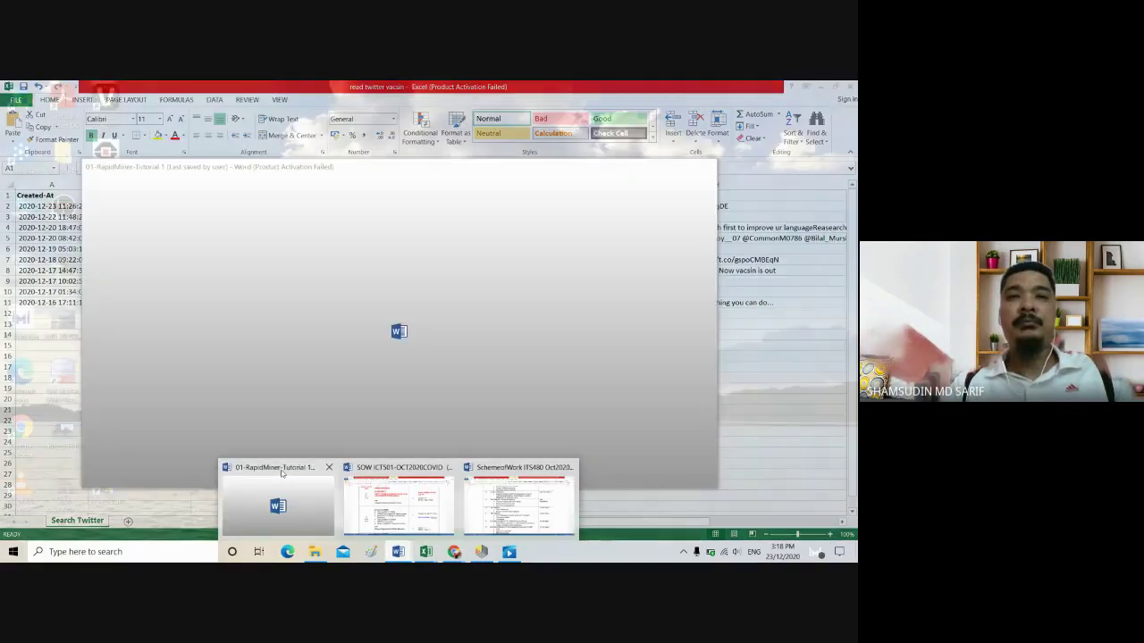
Maximize Word, open Project Guidelines from recent documents, and highlight the minimum 60 reviews requirement.
{"action": "left_click", "coordinate": [281, 474]}
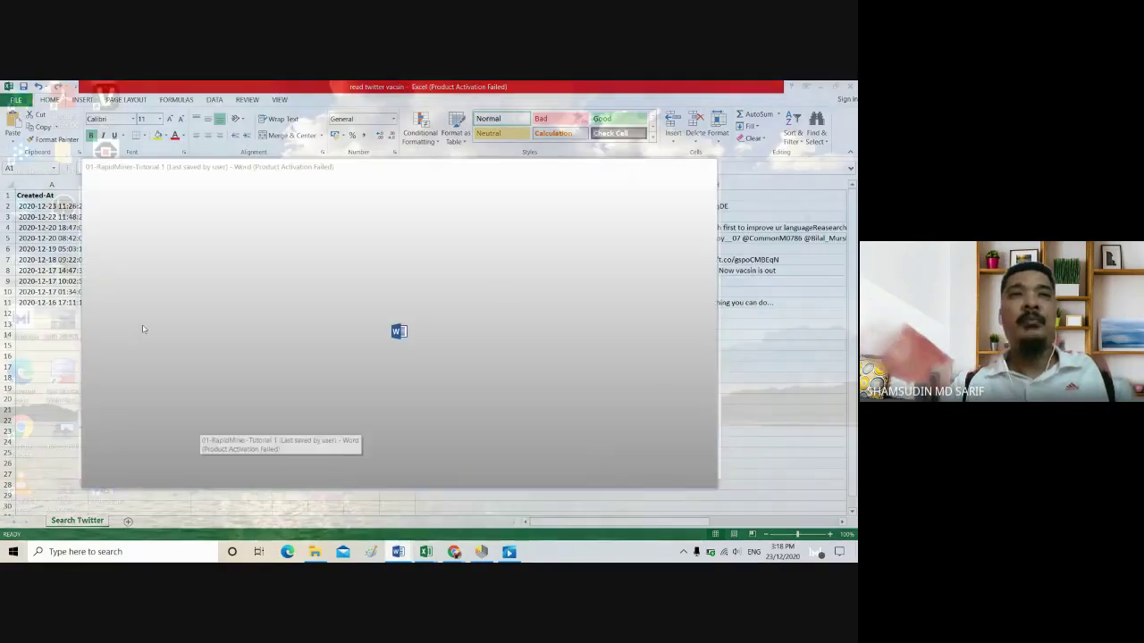
{"action": "left_click", "coordinate": [698, 166]}
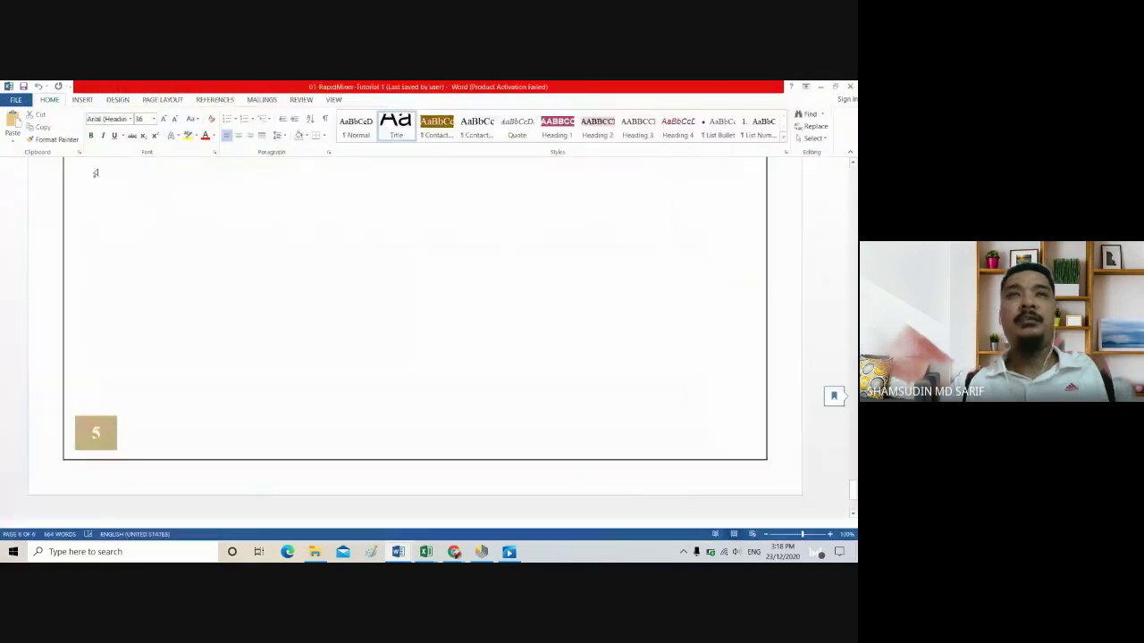
{"action": "left_click", "coordinate": [18, 100]}
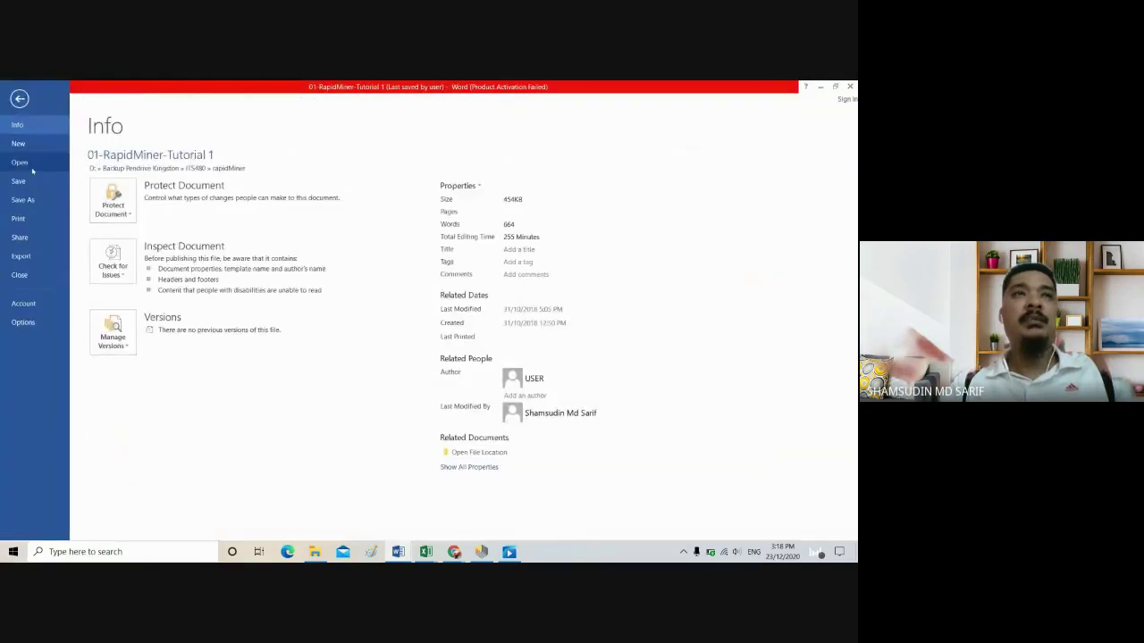
{"action": "key", "text": "ctrl+o"}
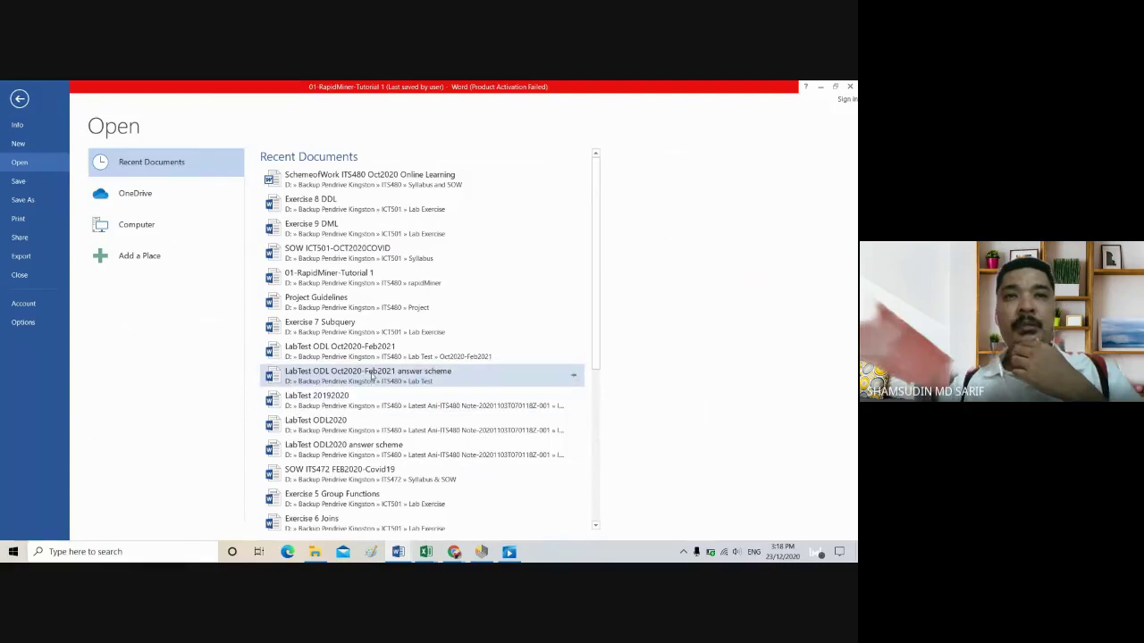
{"action": "left_click", "coordinate": [326, 302]}
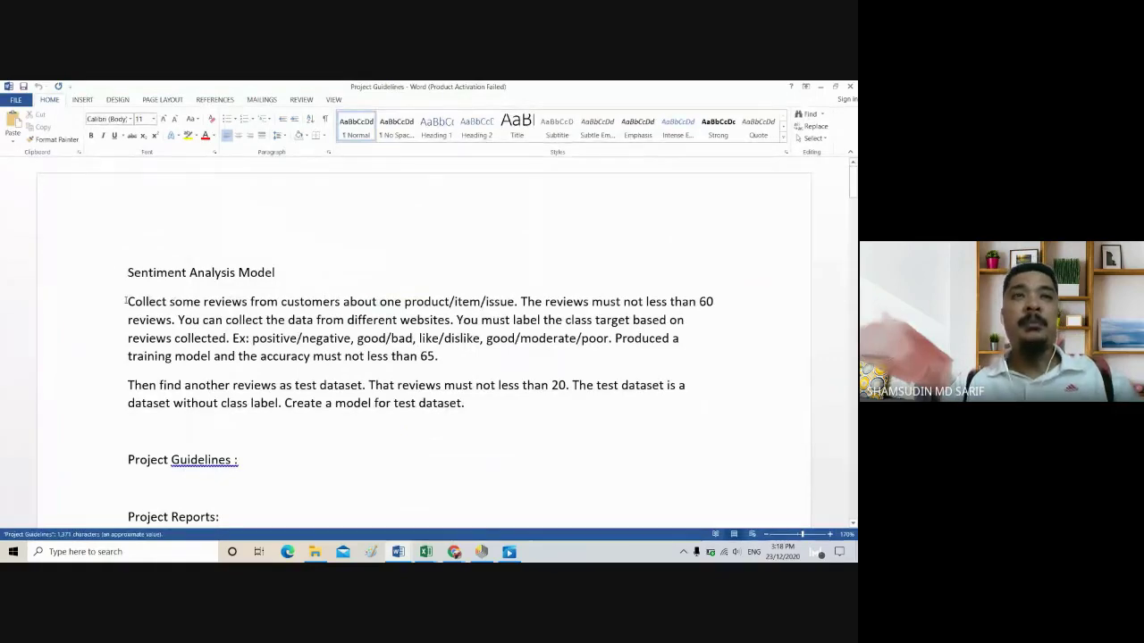
{"action": "left_click_drag", "start_coordinate": [126, 301], "coordinate": [730, 302]}
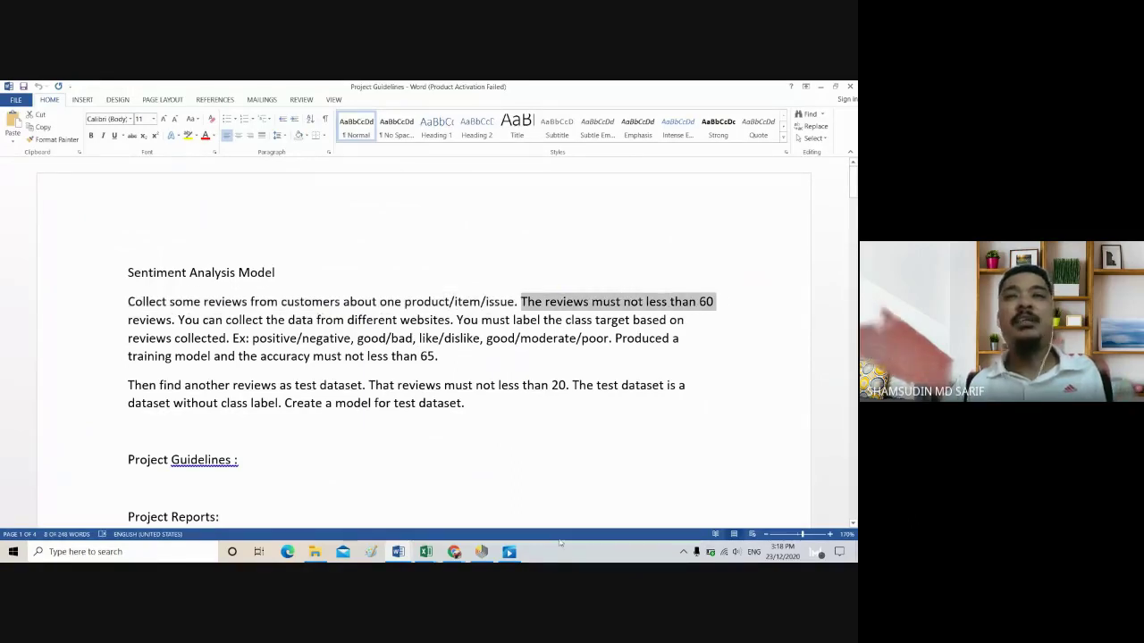
Show the Search Twitter parameters in RapidMiner: query 'vacsin' and limit 10.
{"action": "left_click", "coordinate": [481, 551]}
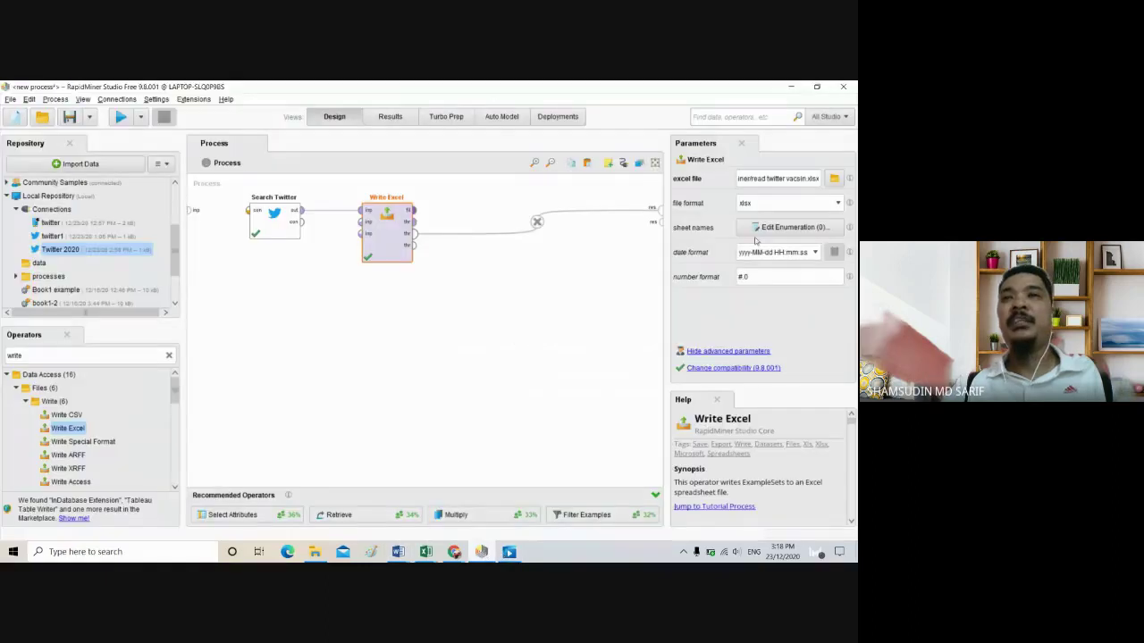
{"action": "left_click", "coordinate": [249, 212]}
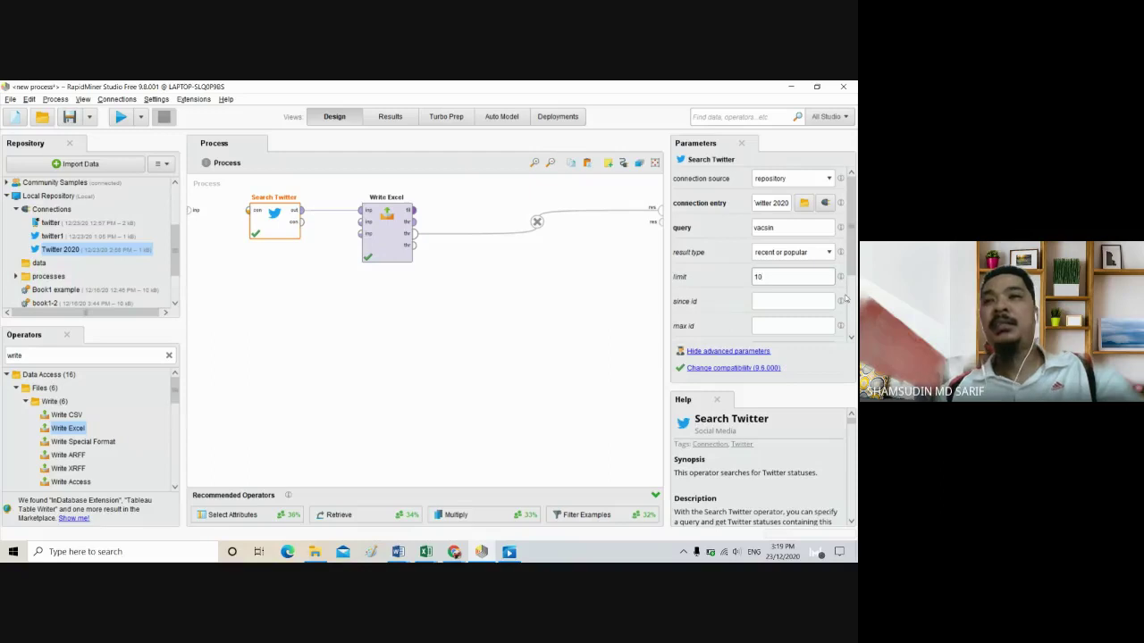
{"action": "mouse_move", "coordinate": [841, 280]}
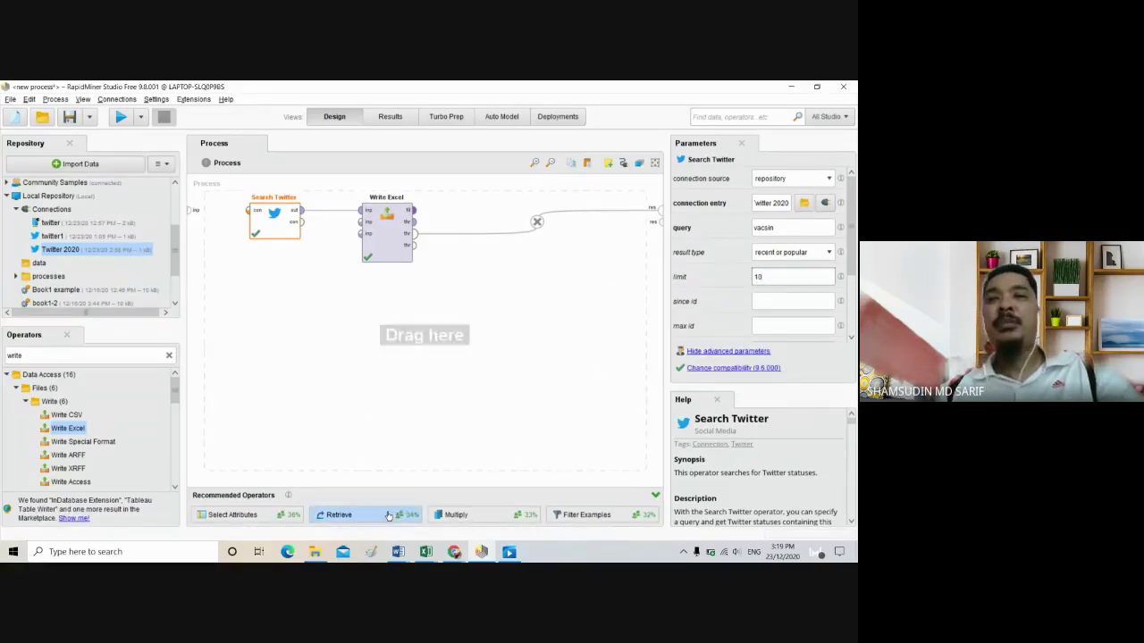
{"action": "mouse_move", "coordinate": [400, 553]}
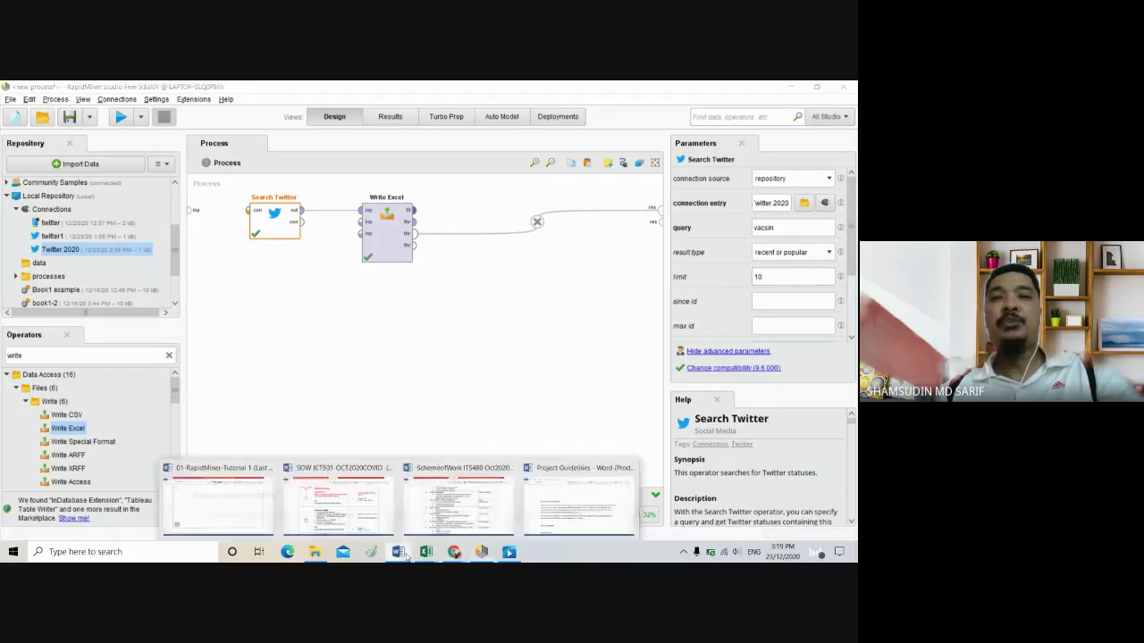
{"action": "left_click", "coordinate": [555, 509]}
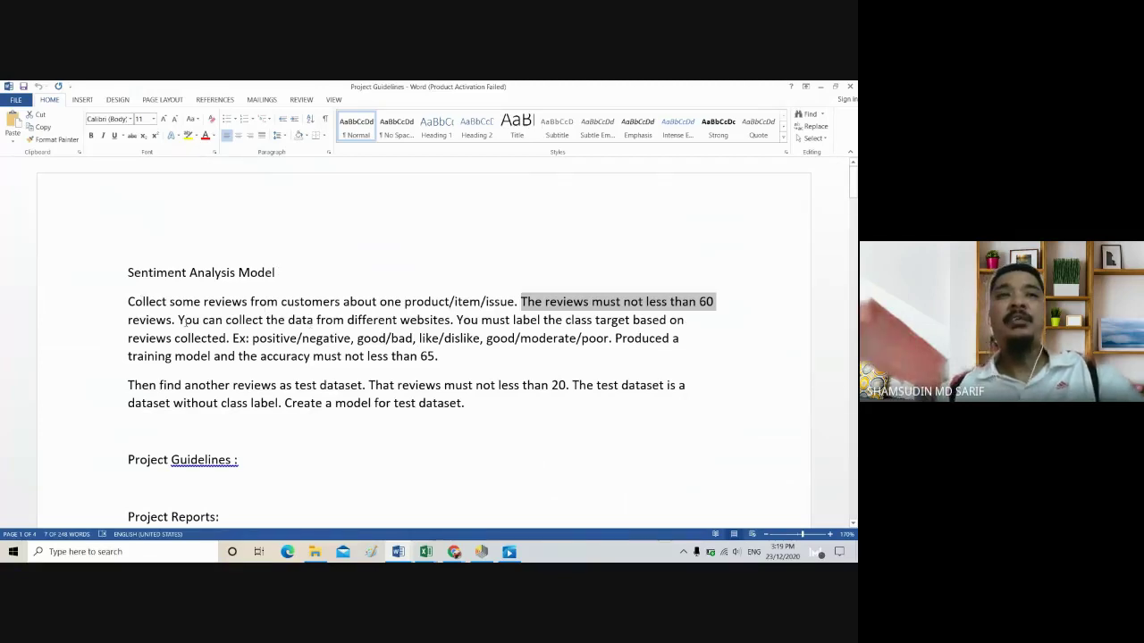
Highlight the website-collection and labelling-accuracy requirements, then return to the read twitter vacsin workbook.
{"action": "left_click_drag", "start_coordinate": [179, 320], "coordinate": [456, 321]}
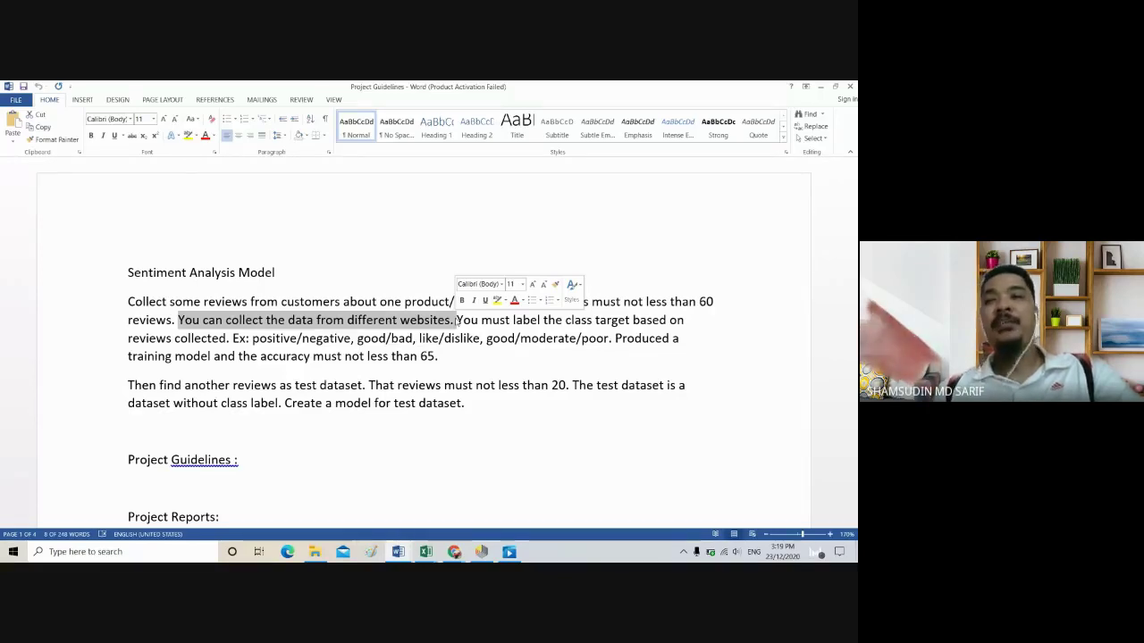
{"action": "left_click", "coordinate": [467, 359]}
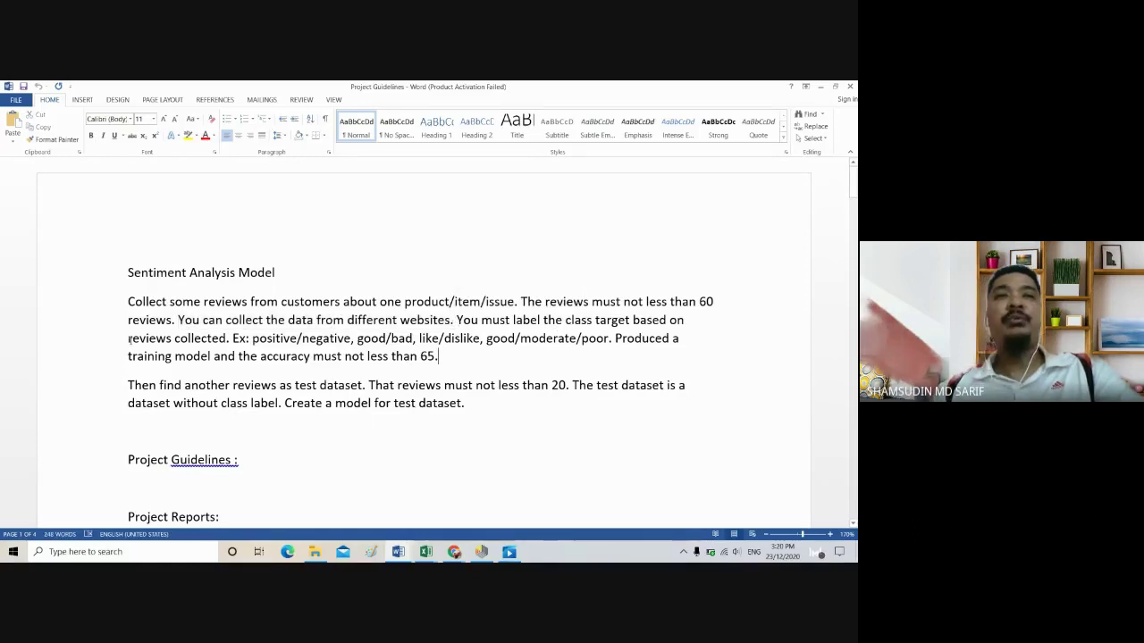
{"action": "left_click_drag", "start_coordinate": [128, 340], "coordinate": [501, 360]}
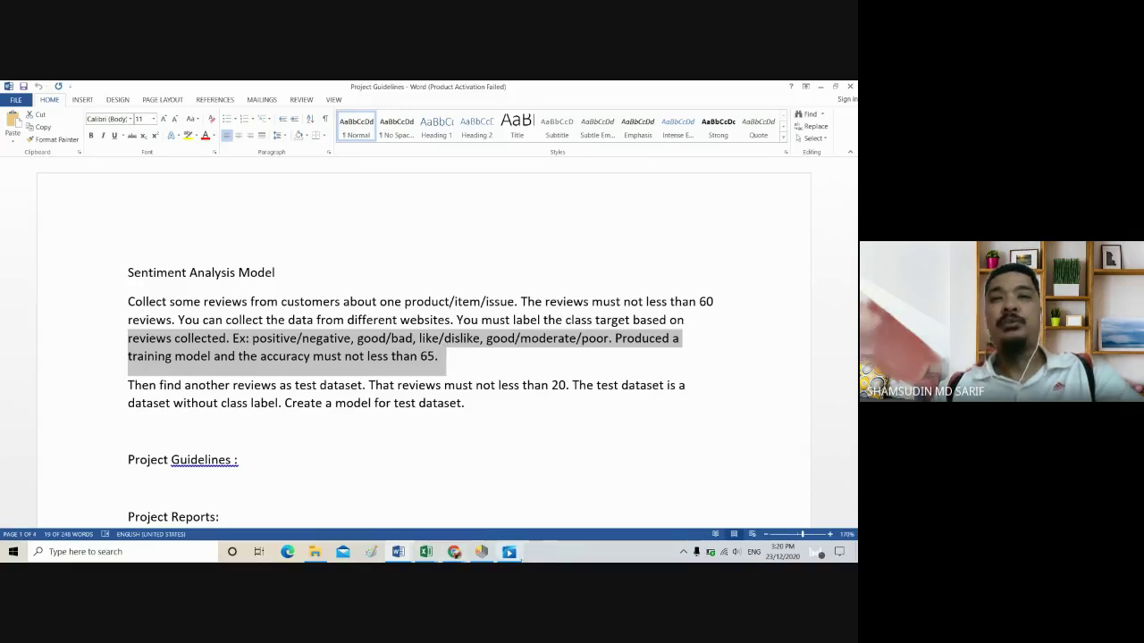
{"action": "left_click", "coordinate": [425, 551]}
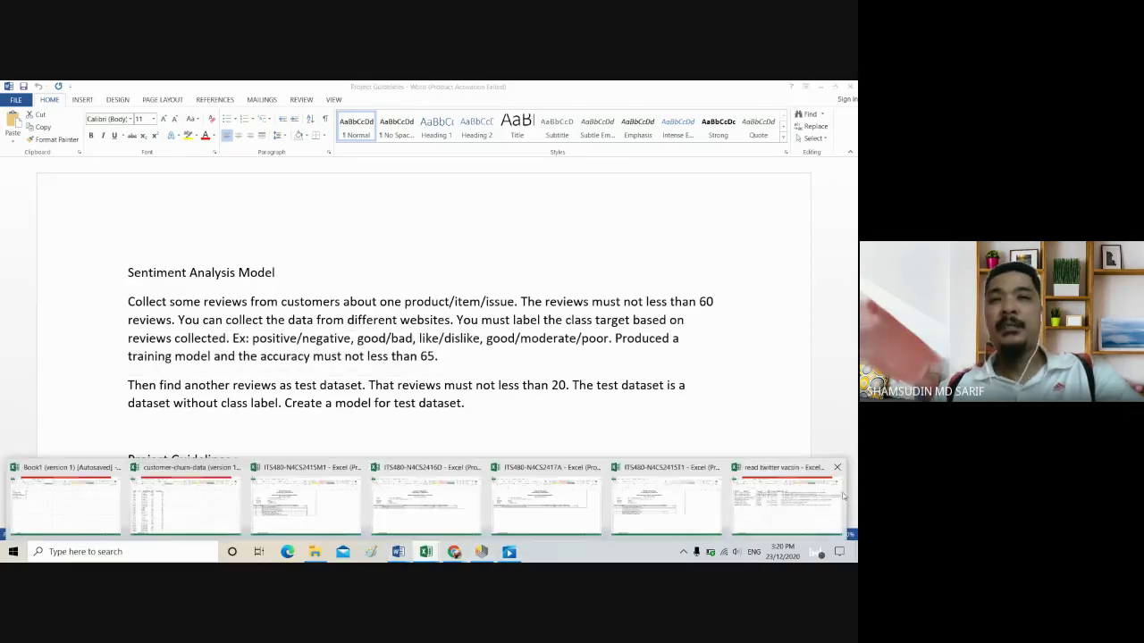
{"action": "left_click", "coordinate": [782, 502]}
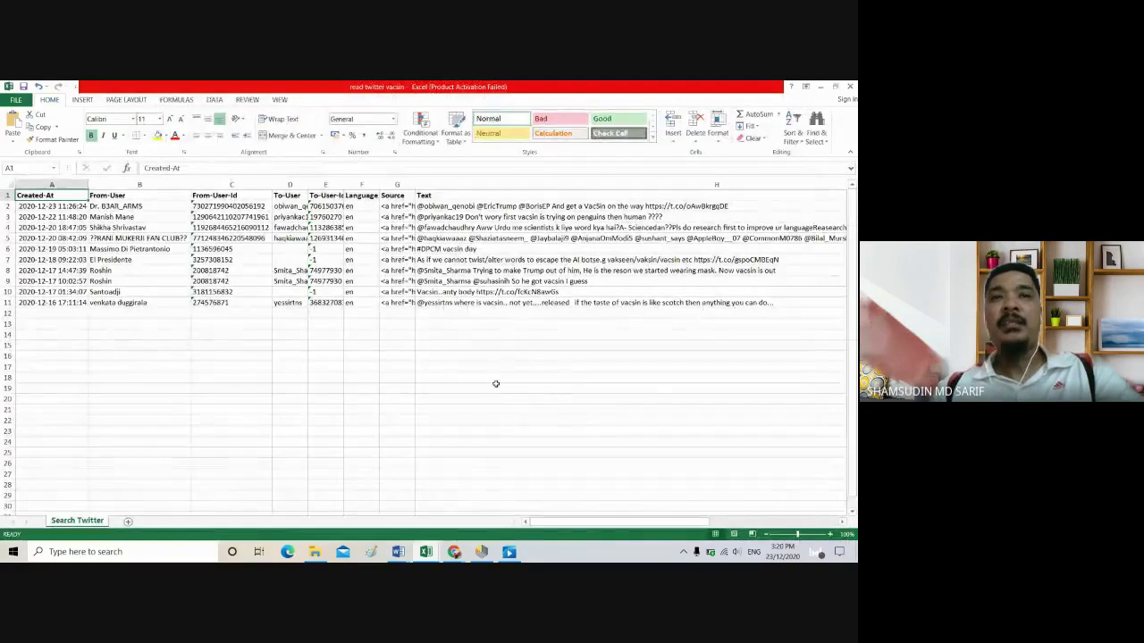
{"action": "left_click_drag", "start_coordinate": [549, 523], "coordinate": [606, 530]}
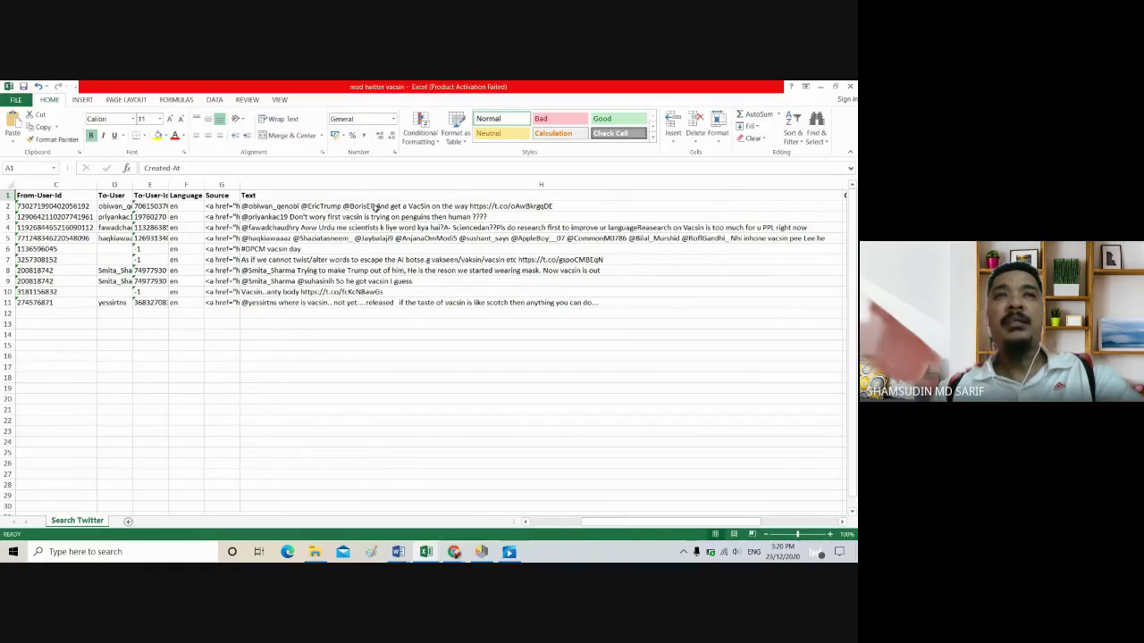
{"action": "left_click", "coordinate": [458, 205]}
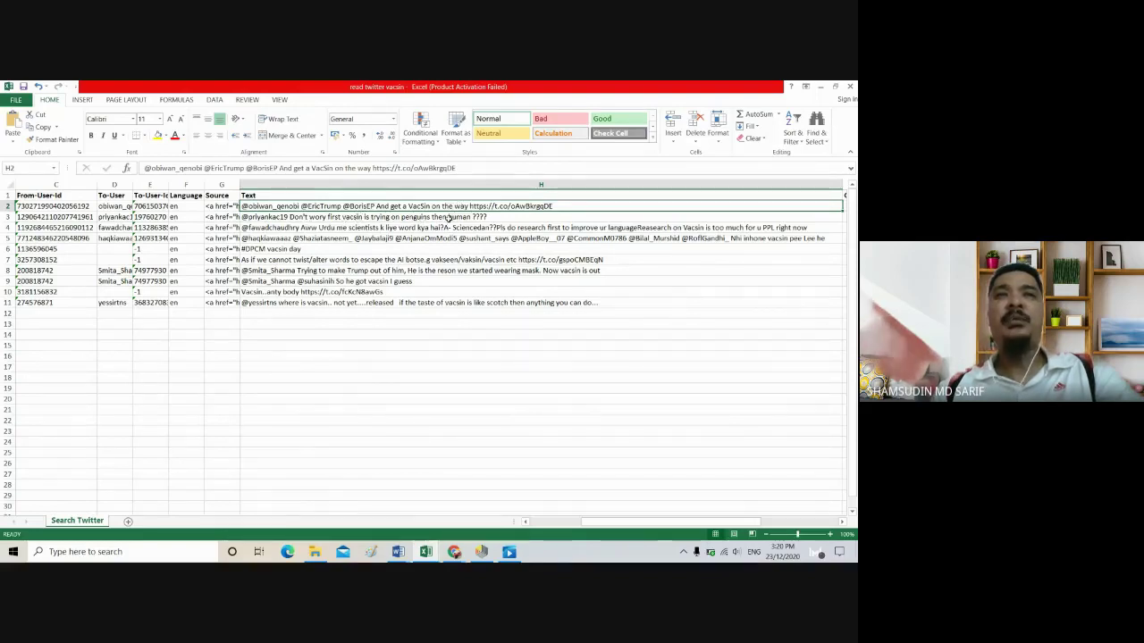
{"action": "left_click", "coordinate": [447, 217]}
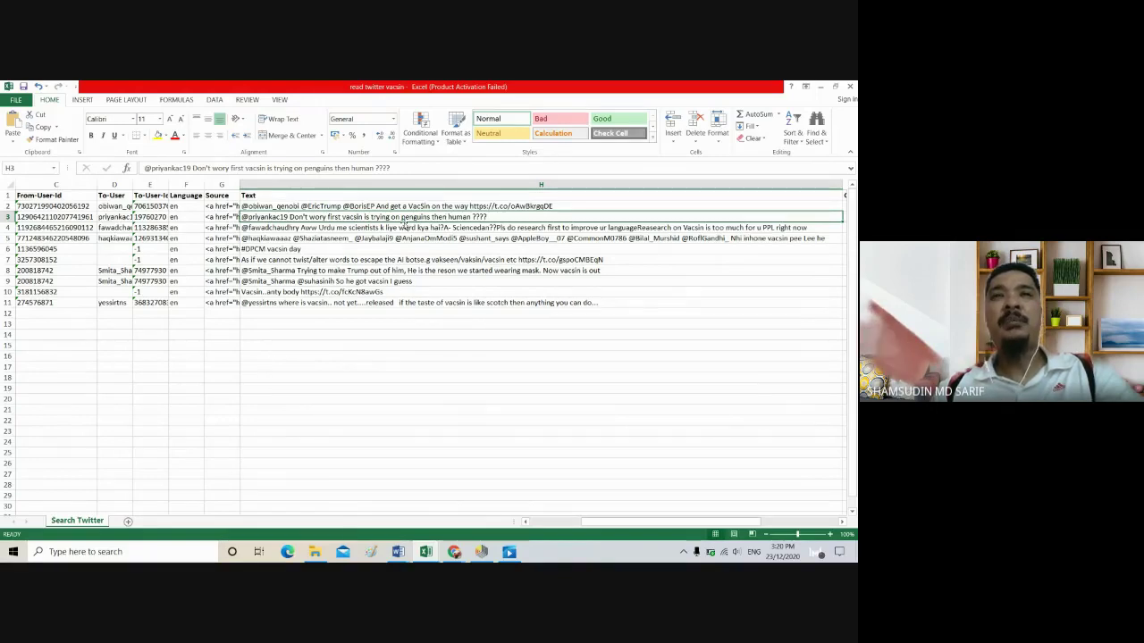
{"action": "left_click", "coordinate": [381, 228]}
{"action": "left_click", "coordinate": [377, 237]}
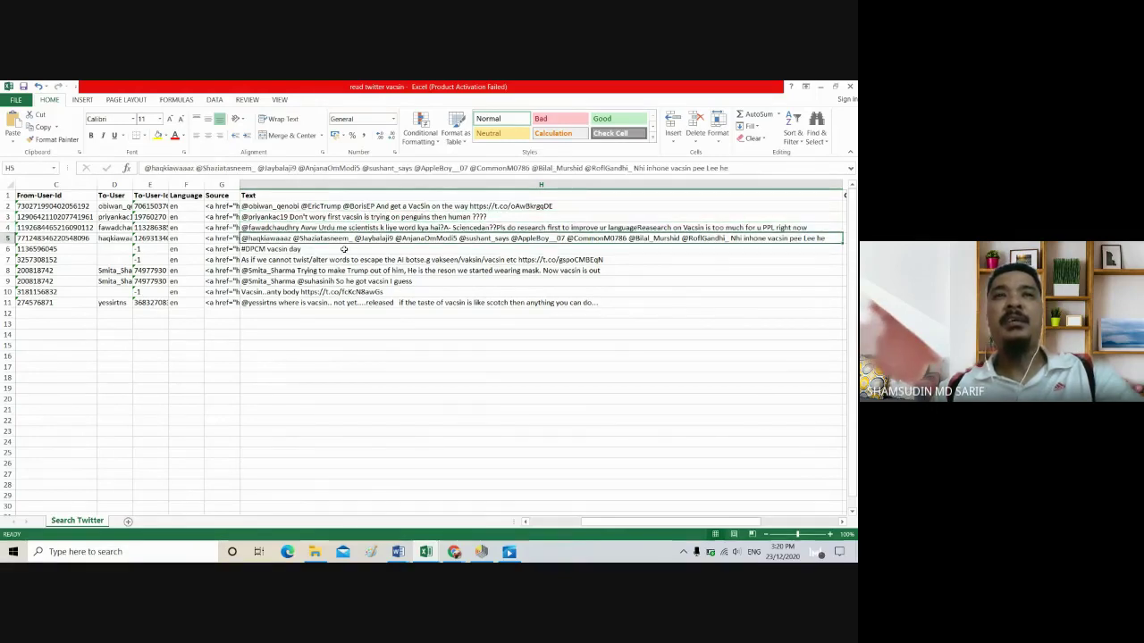
{"action": "left_click", "coordinate": [340, 250]}
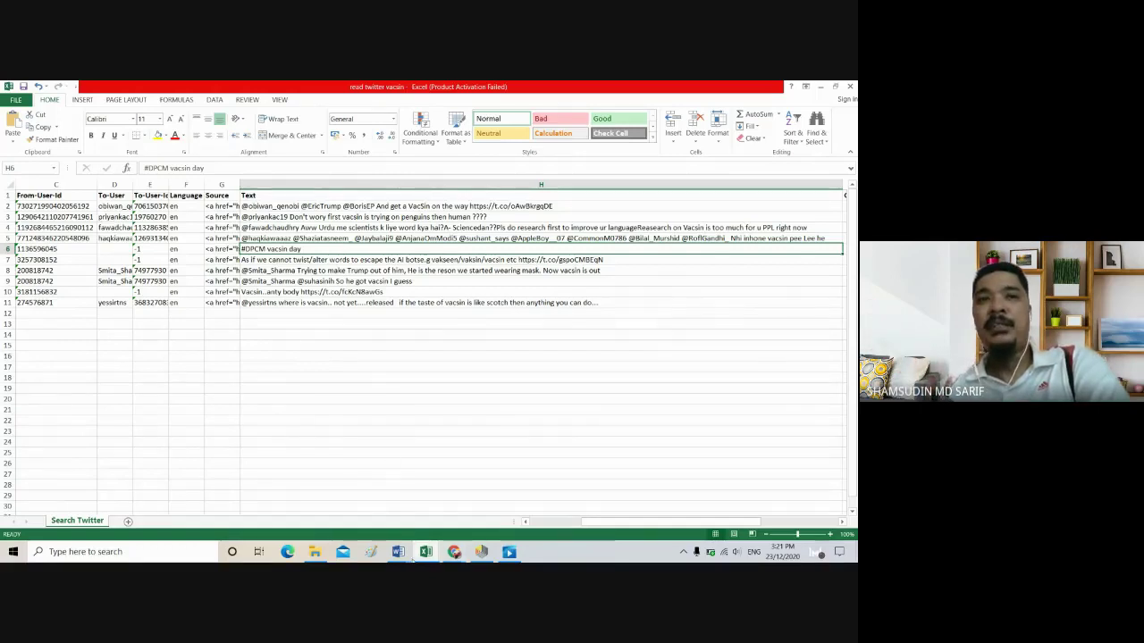
{"action": "left_click", "coordinate": [397, 552]}
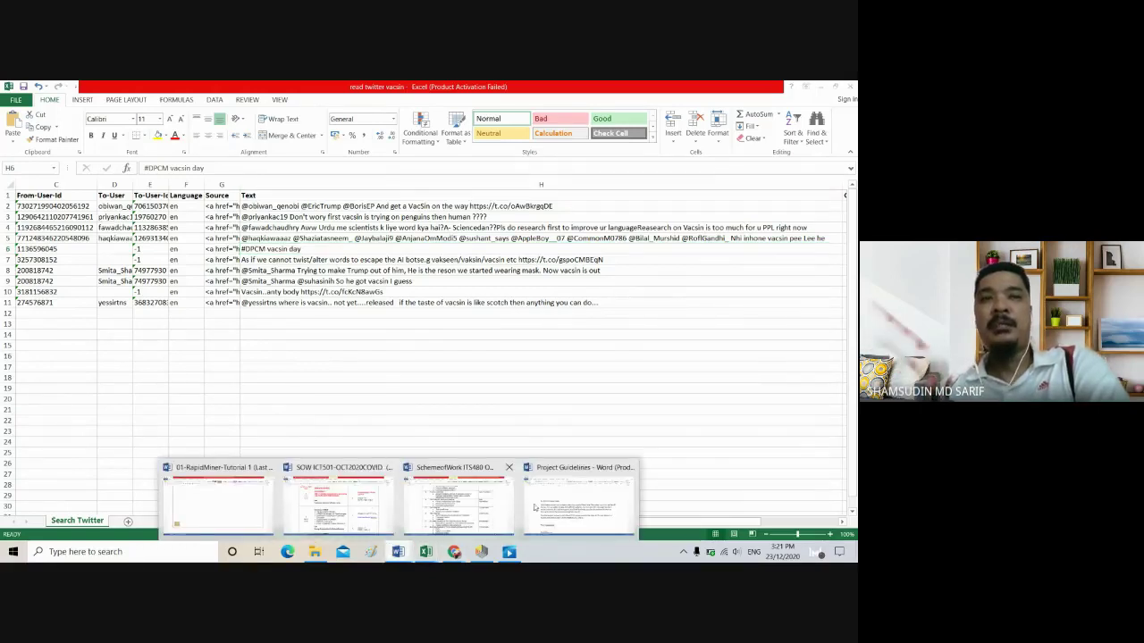
Glance at the Project Guidelines brief, then switch to the Twitter authorization page in Chrome.
{"action": "left_click", "coordinate": [558, 504]}
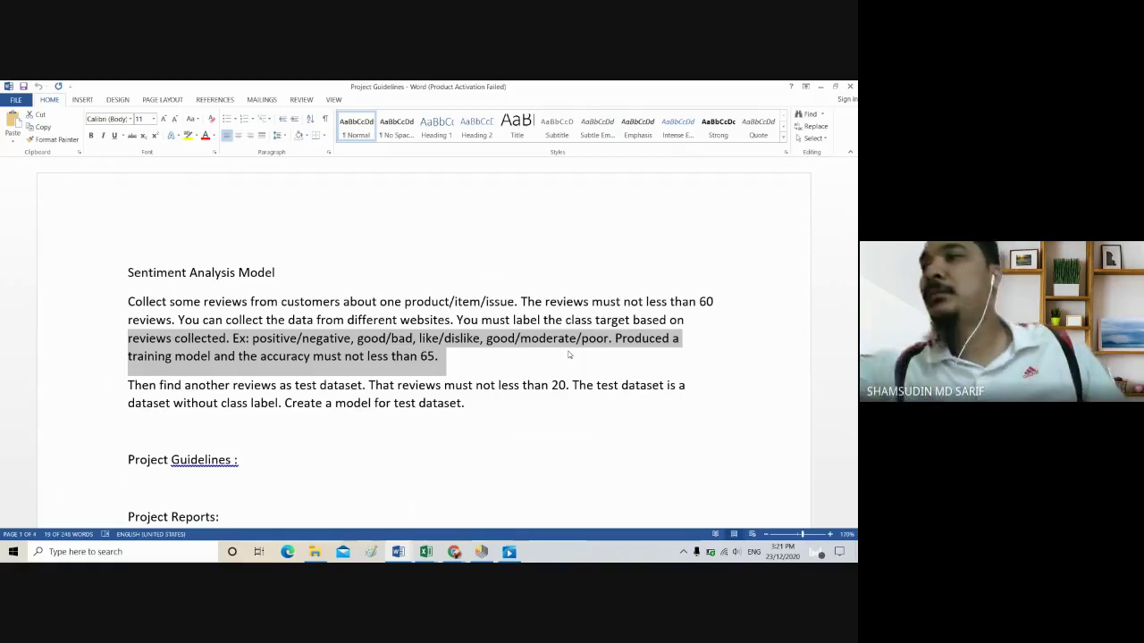
{"action": "left_click", "coordinate": [454, 551]}
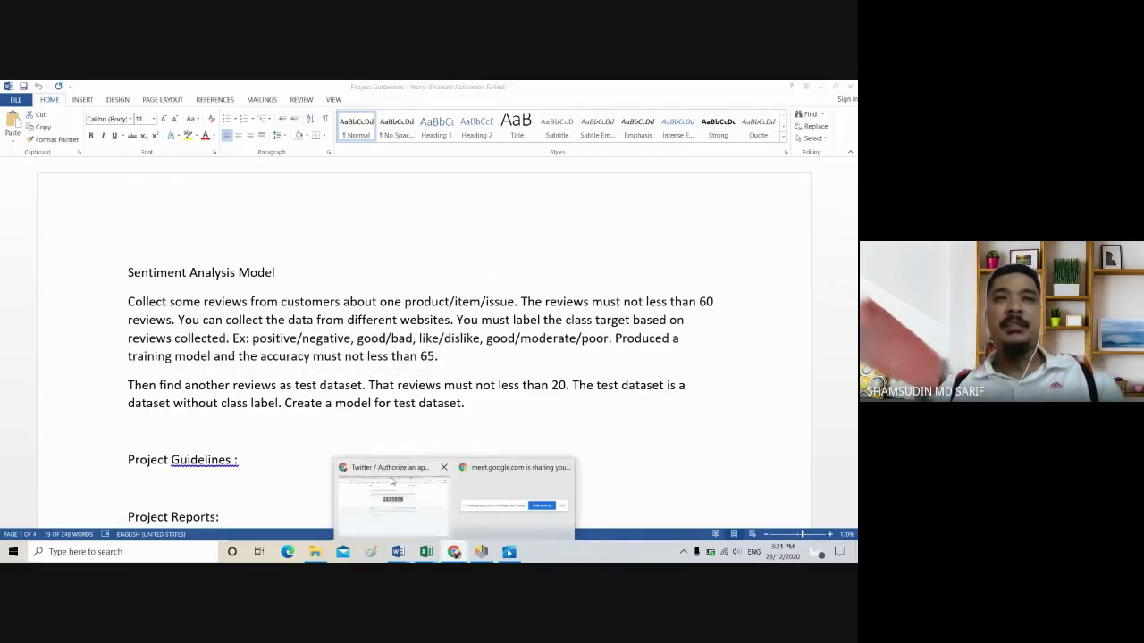
{"action": "left_click", "coordinate": [393, 482]}
In the ITS480 group chat, view the COVID-19 vaccine survey poster full size, then close it.
{"action": "left_click", "coordinate": [52, 89]}
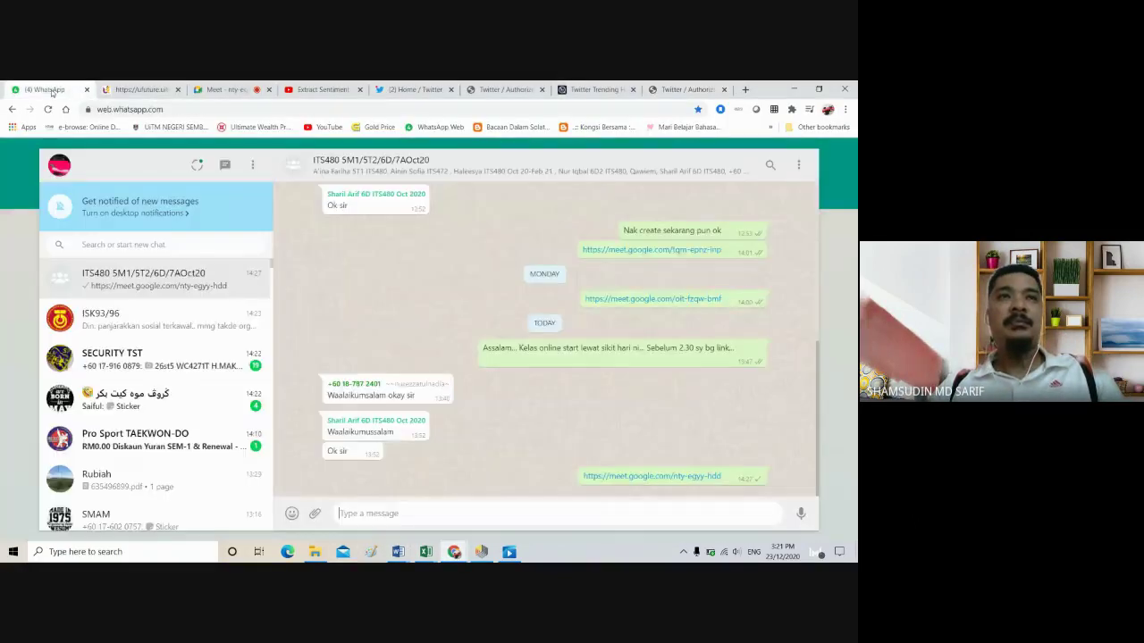
{"action": "left_click", "coordinate": [679, 399]}
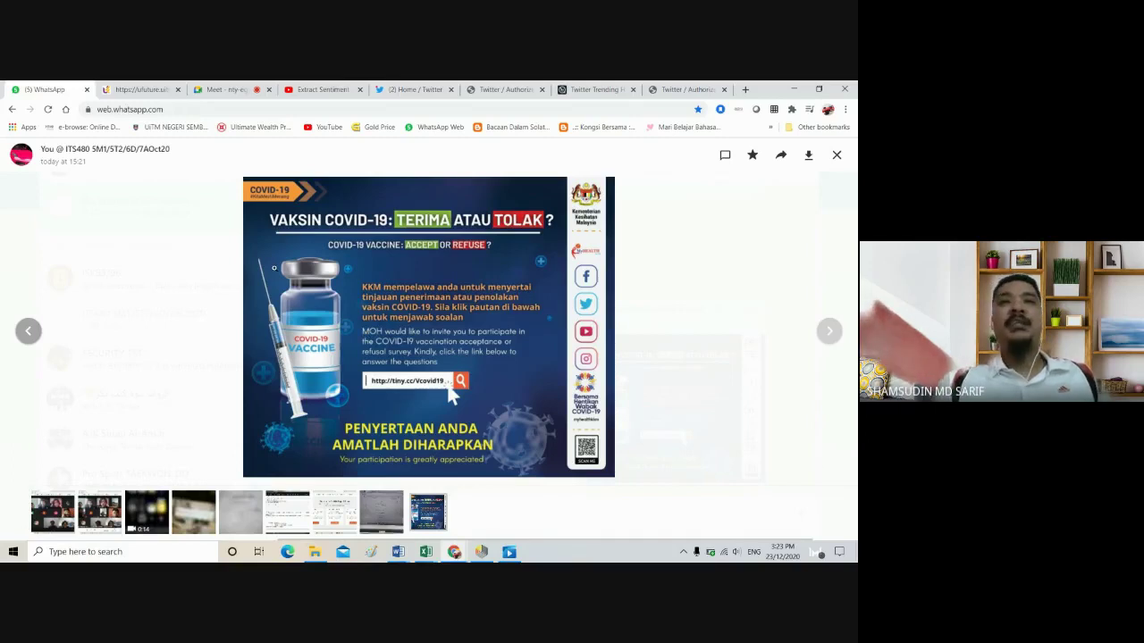
{"action": "left_click", "coordinate": [836, 155]}
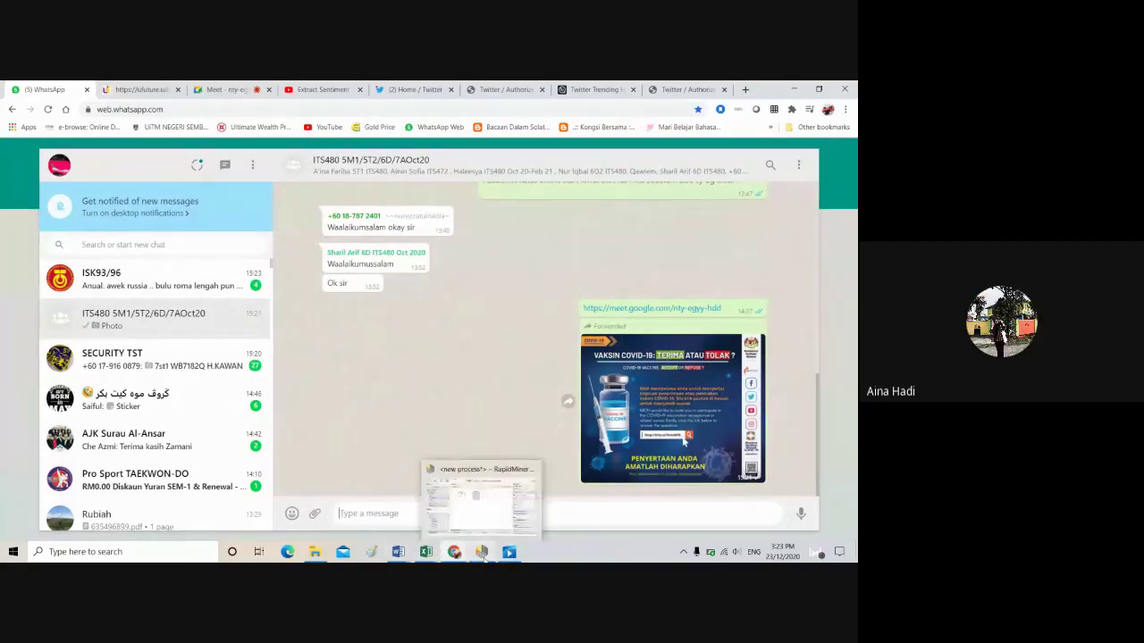
Review the Search Twitter (vacsin, limit 10) → Write Excel process, then return to WhatsApp.
{"action": "left_click", "coordinate": [482, 553]}
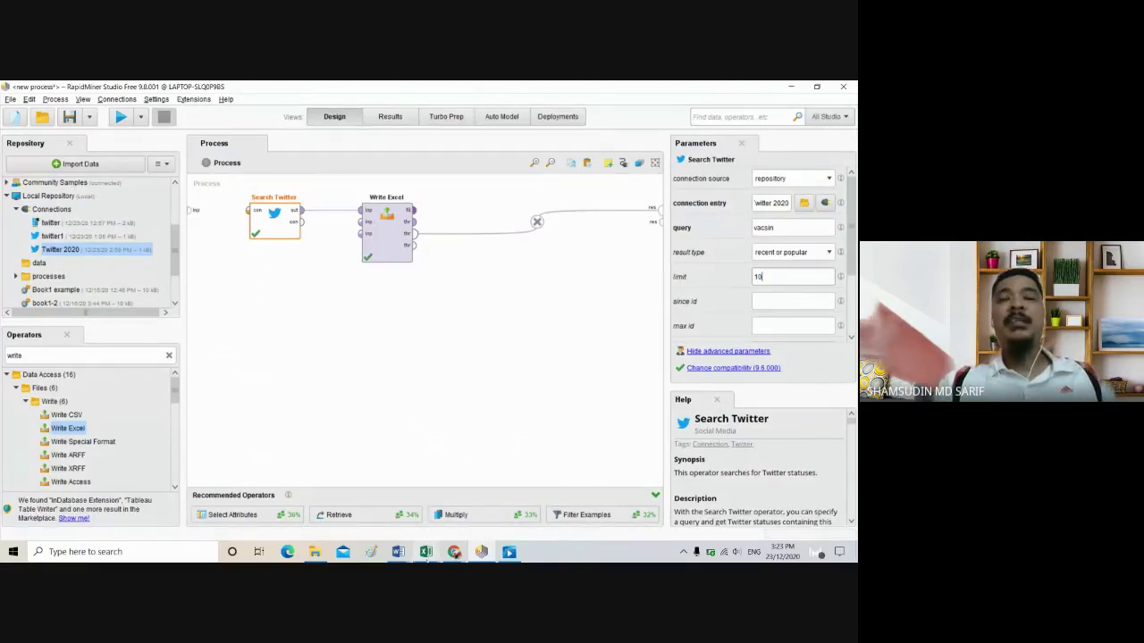
{"action": "mouse_move", "coordinate": [426, 553]}
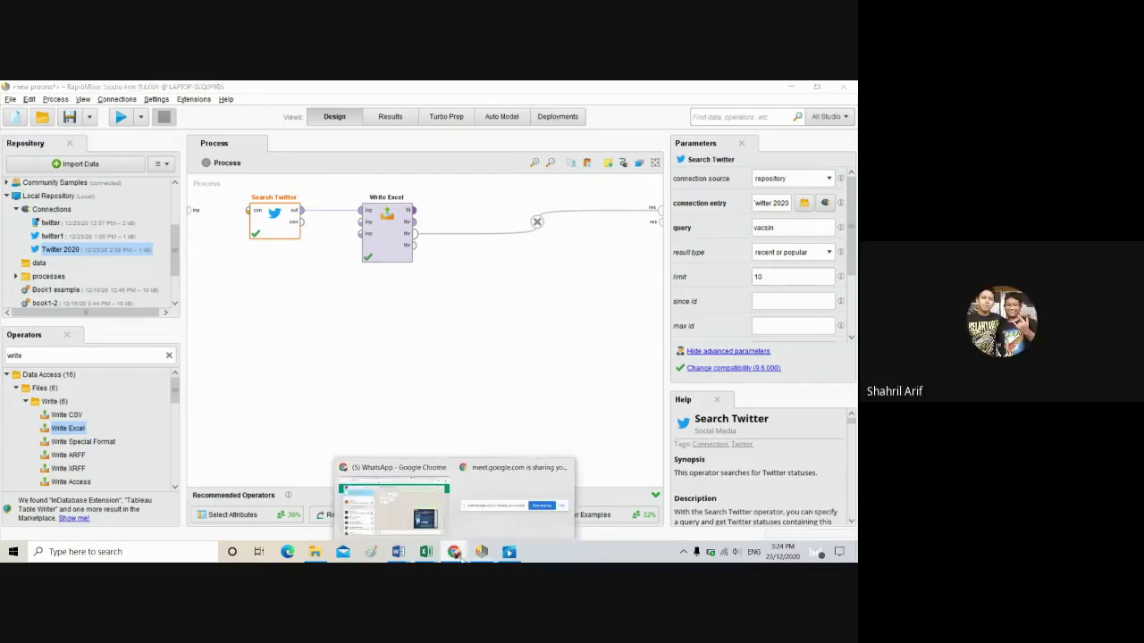
{"action": "left_click", "coordinate": [391, 469]}
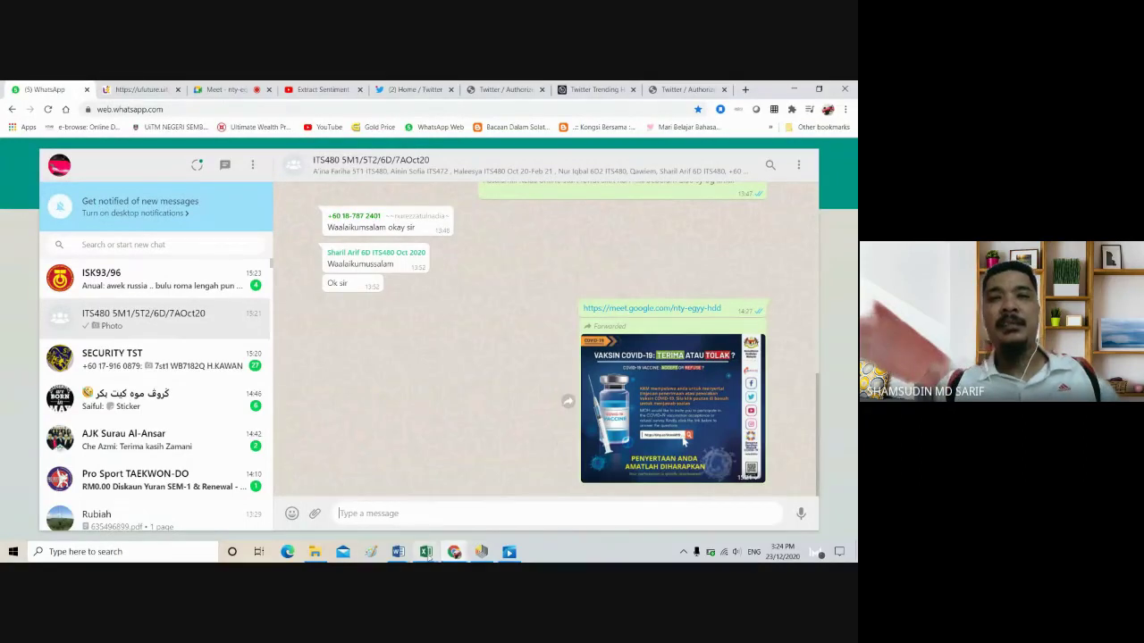
Bring the read twitter vacsin Excel workbook to the front.
{"action": "mouse_move", "coordinate": [427, 554]}
{"action": "left_click", "coordinate": [419, 501]}
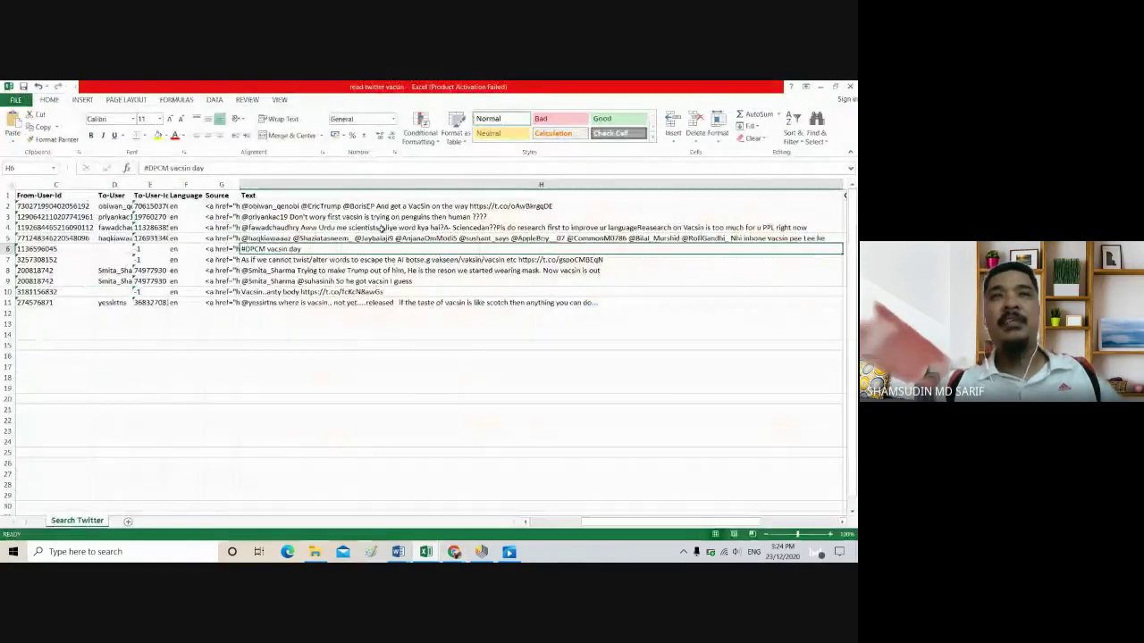
Read the first tweet's full text in cell H2, then return to RapidMiner.
{"action": "left_click", "coordinate": [412, 209]}
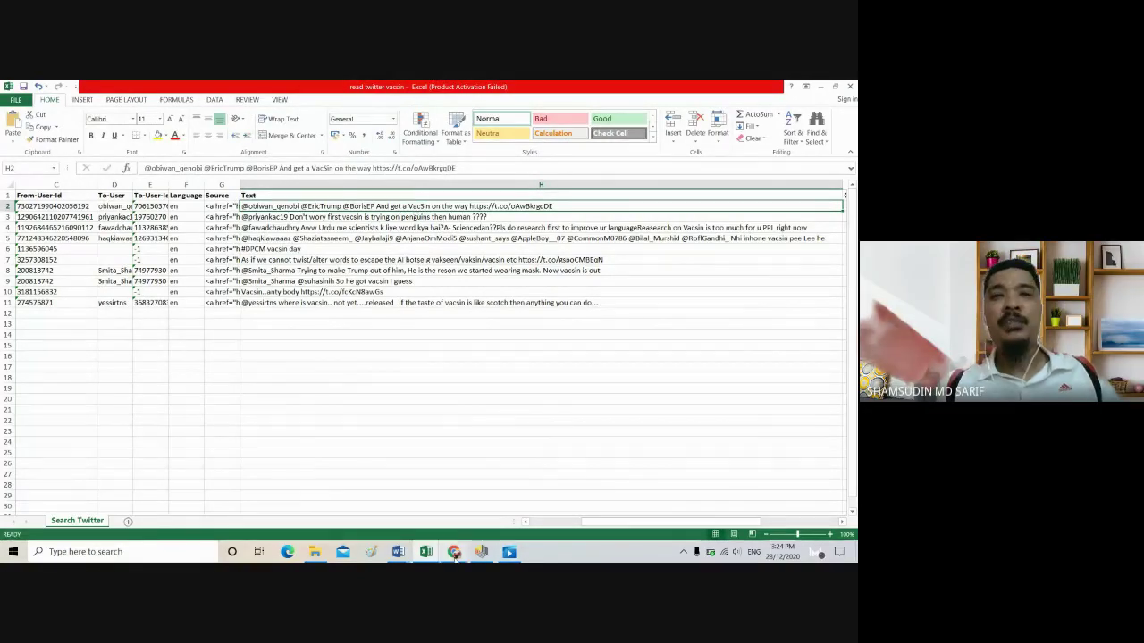
{"action": "left_click", "coordinate": [481, 551]}
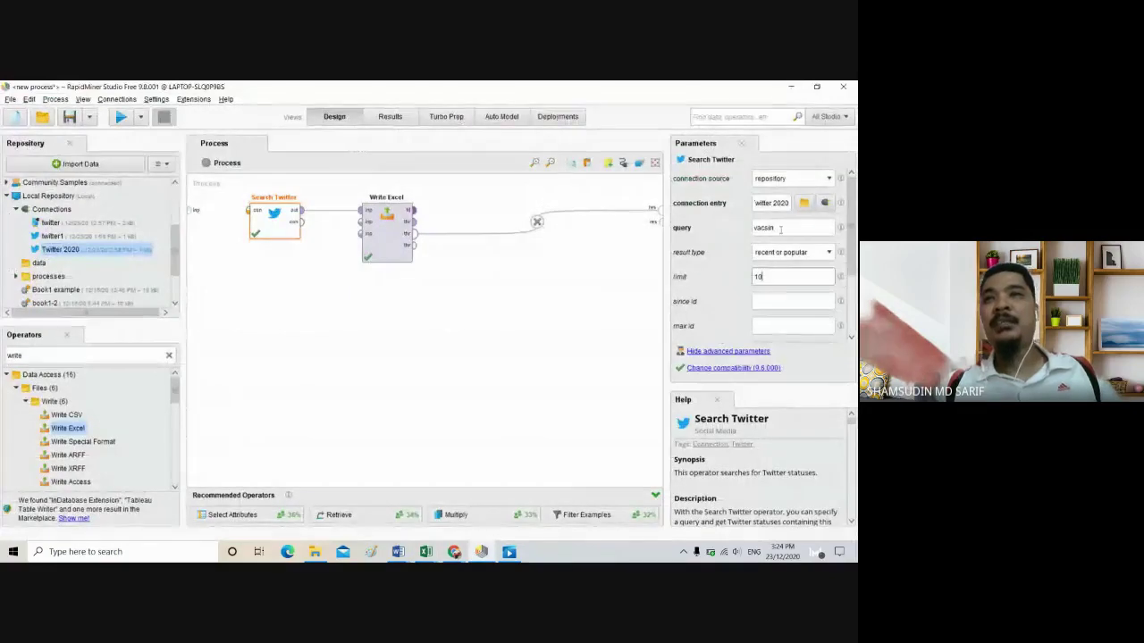
Select the 'vacsin' query text, then go back to the read twitter vacsin workbook.
{"action": "left_click_drag", "start_coordinate": [804, 228], "coordinate": [746, 229]}
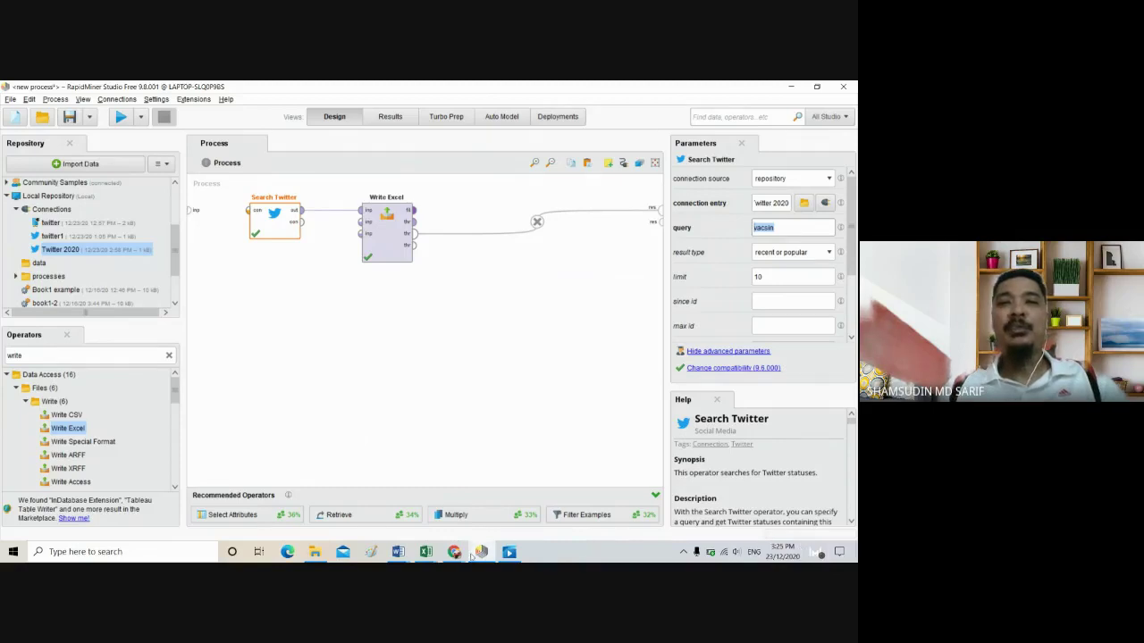
{"action": "left_click", "coordinate": [425, 552]}
{"action": "left_click", "coordinate": [779, 520]}
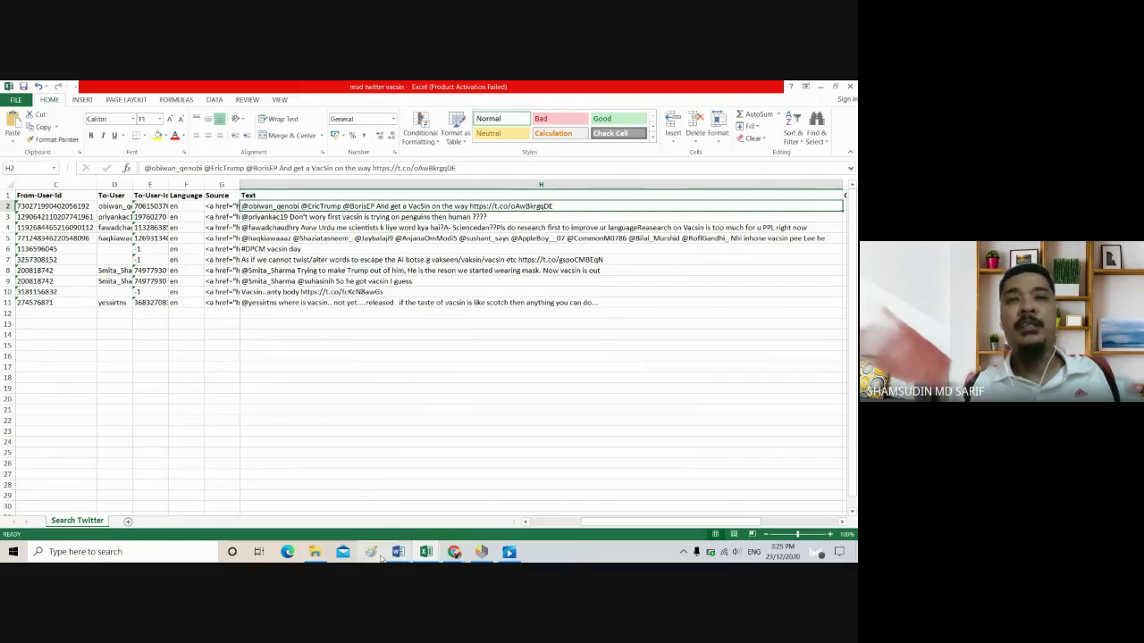
Bring up the browser's ufuture online class page and open its Course Content folder list.
{"action": "left_click", "coordinate": [454, 551]}
{"action": "left_click", "coordinate": [386, 474]}
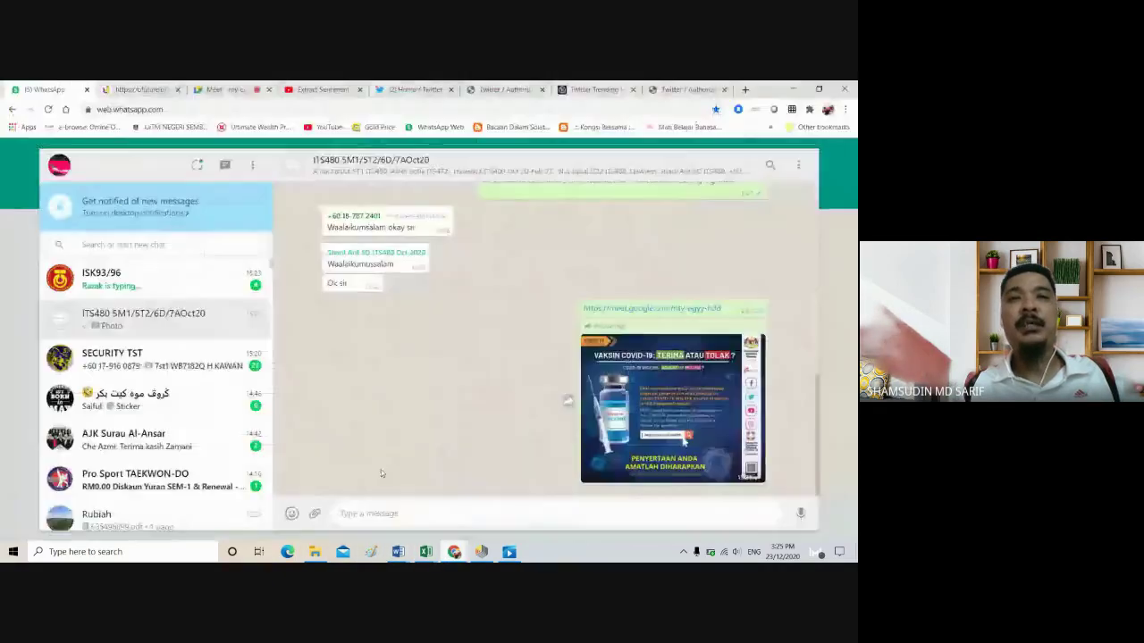
{"action": "left_click", "coordinate": [126, 87]}
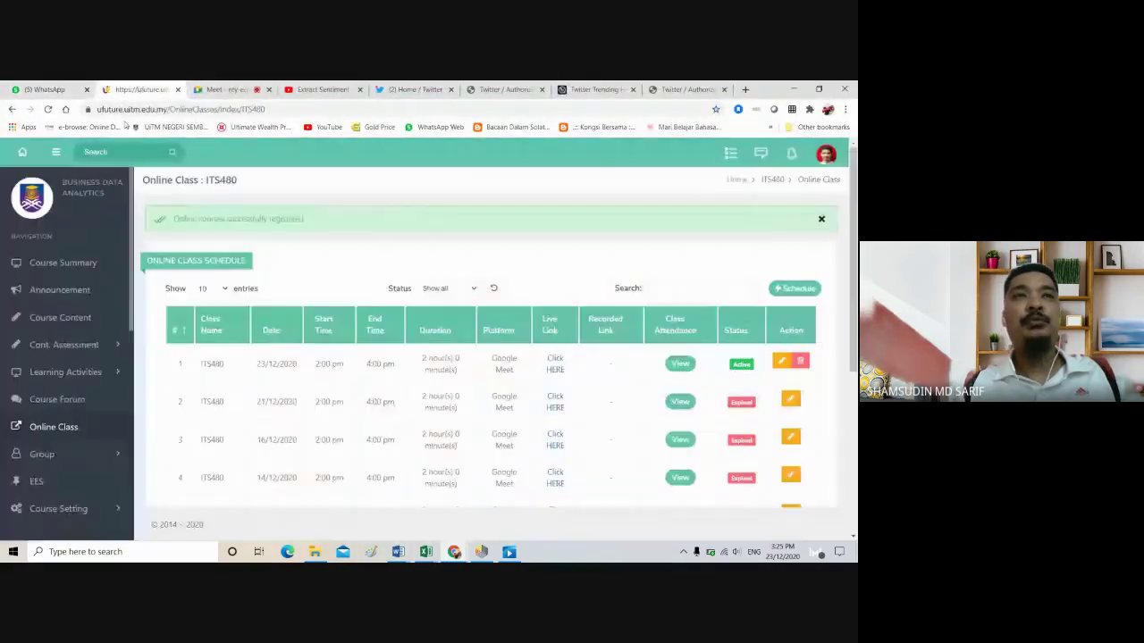
{"action": "left_click", "coordinate": [71, 323]}
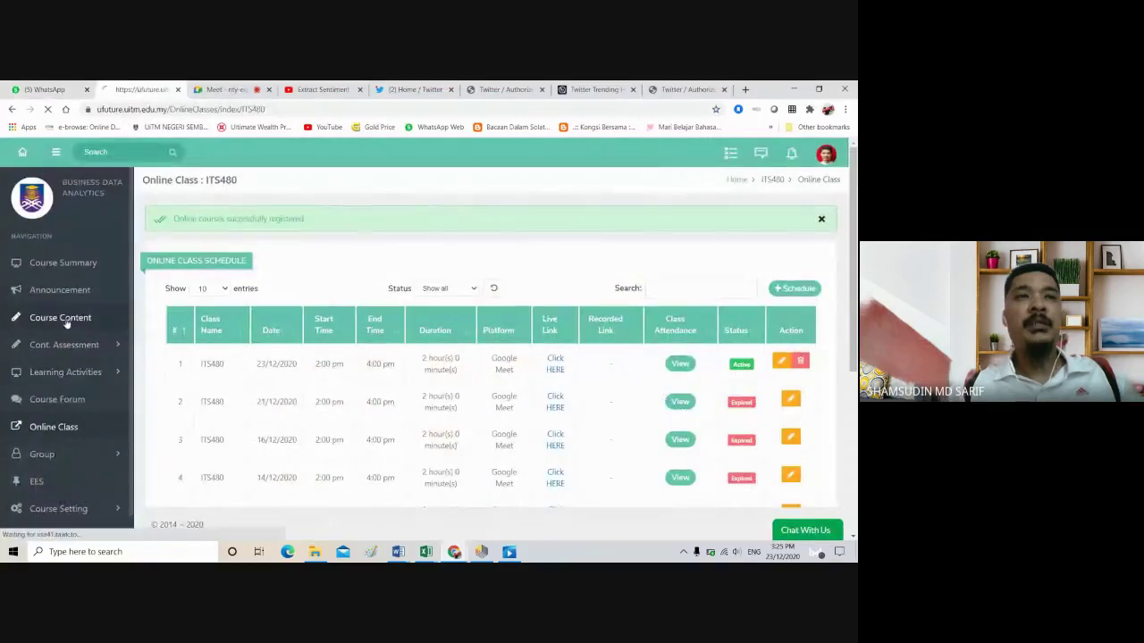
{"action": "scroll", "coordinate": [226, 399], "scroll_direction": "down", "scroll_amount": 5}
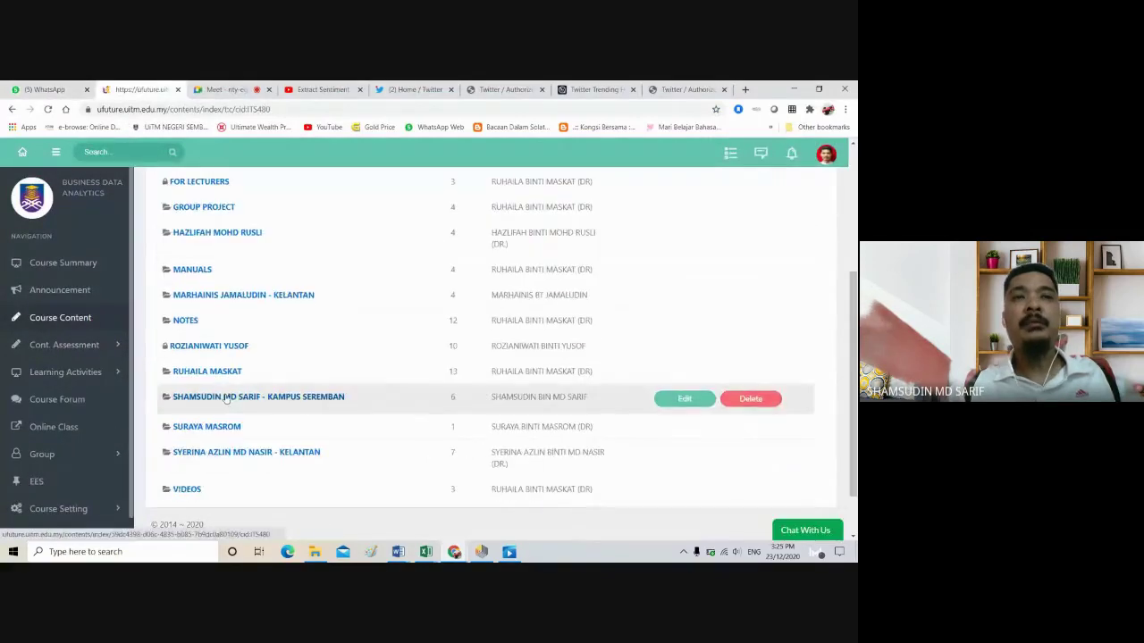
Browse LAB > RAPIDMINER > PROSES, then the DATA churn files, and return to the tweets workbook.
{"action": "left_click", "coordinate": [203, 399]}
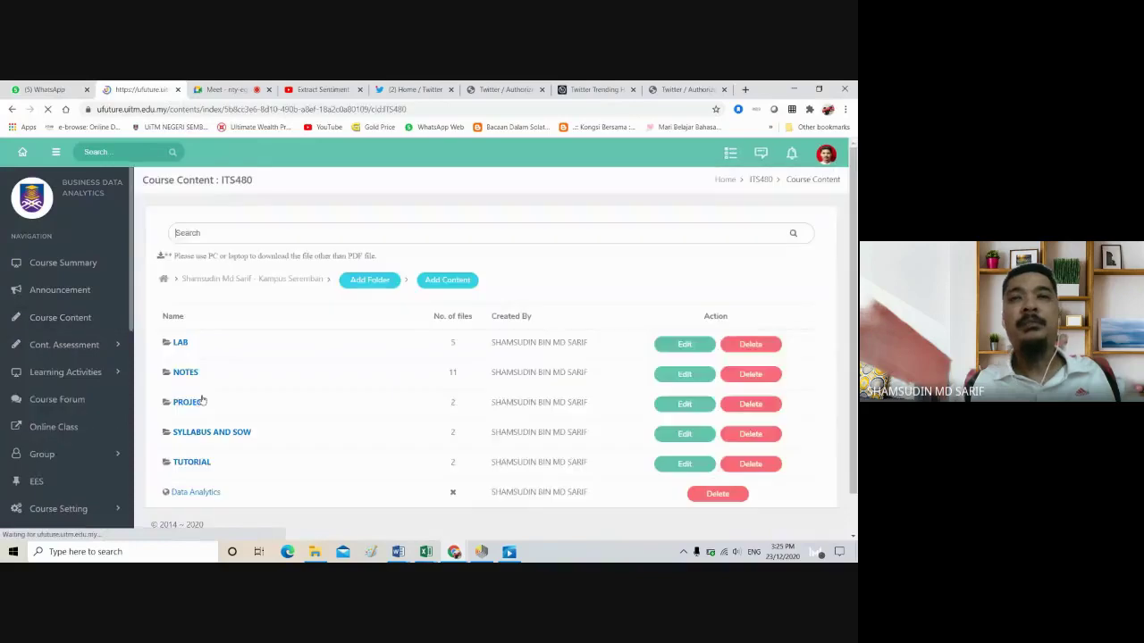
{"action": "left_click", "coordinate": [184, 344]}
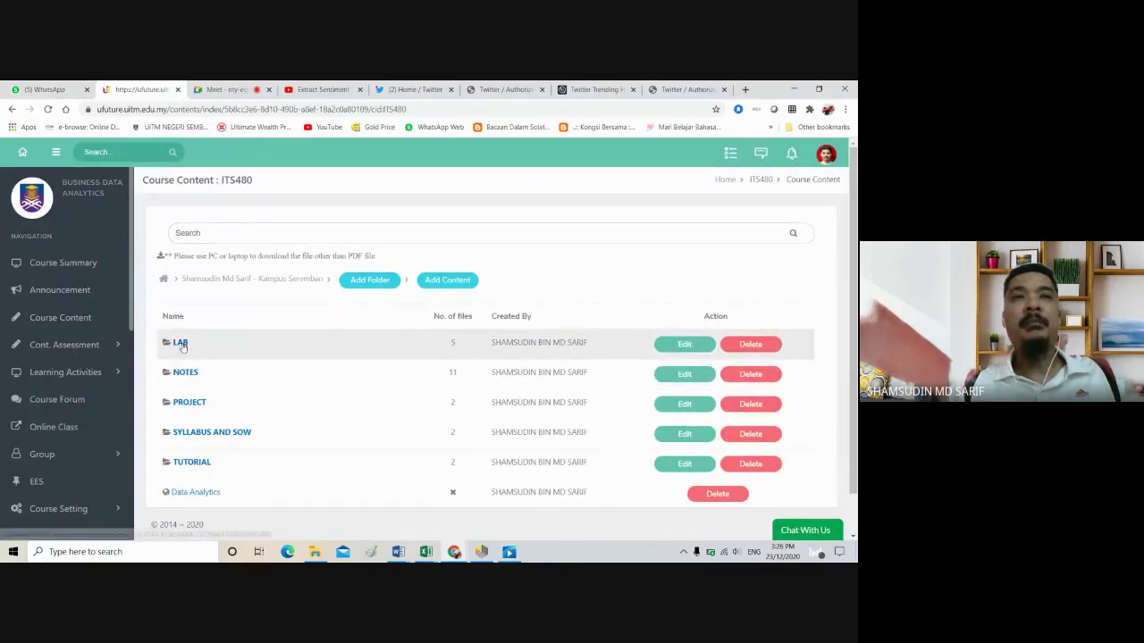
{"action": "left_click", "coordinate": [198, 403]}
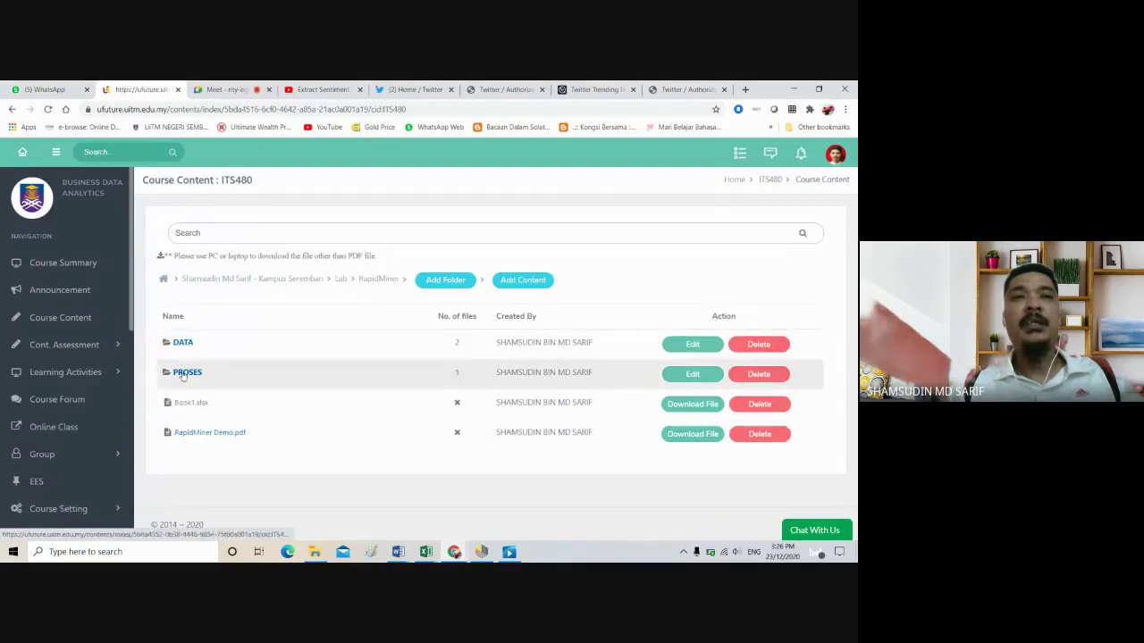
{"action": "left_click", "coordinate": [187, 372]}
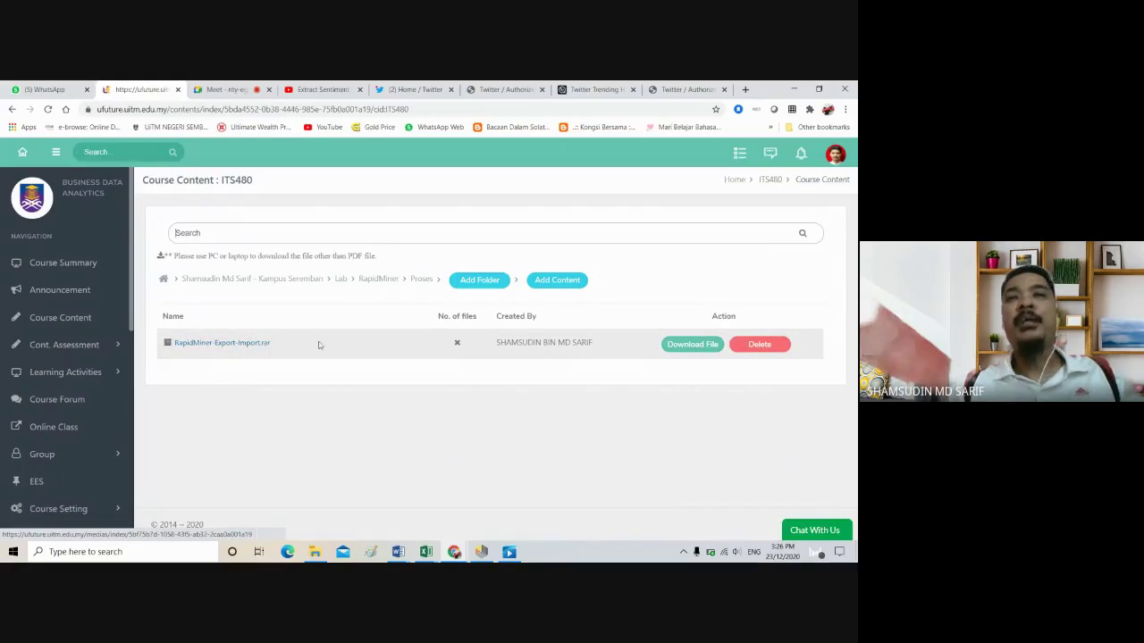
{"action": "left_click", "coordinate": [417, 281]}
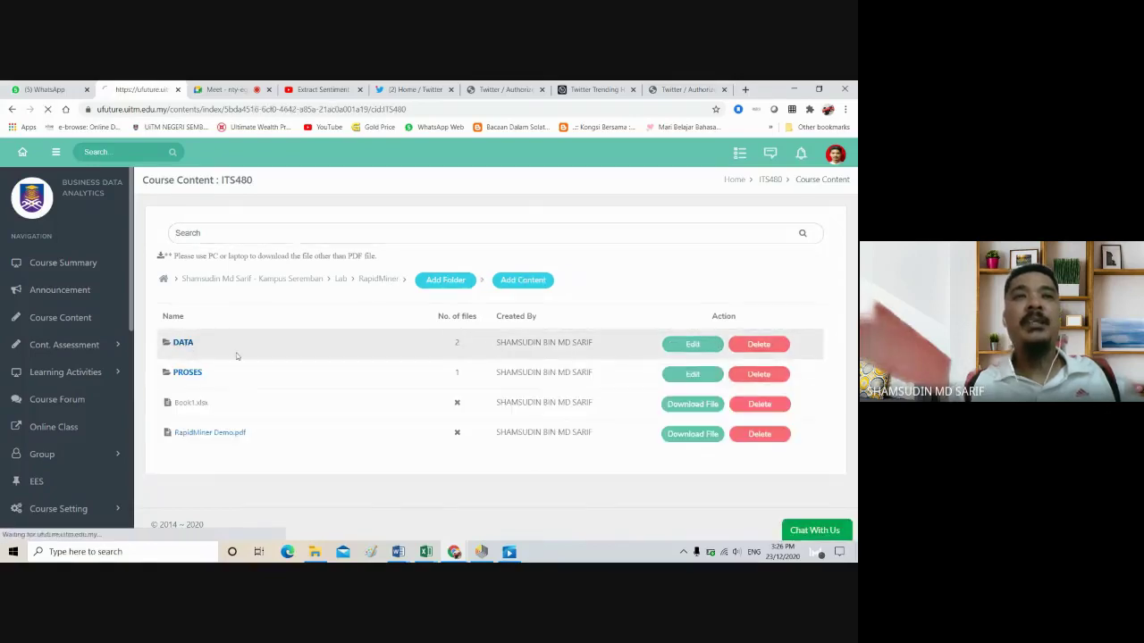
{"action": "left_click", "coordinate": [235, 356]}
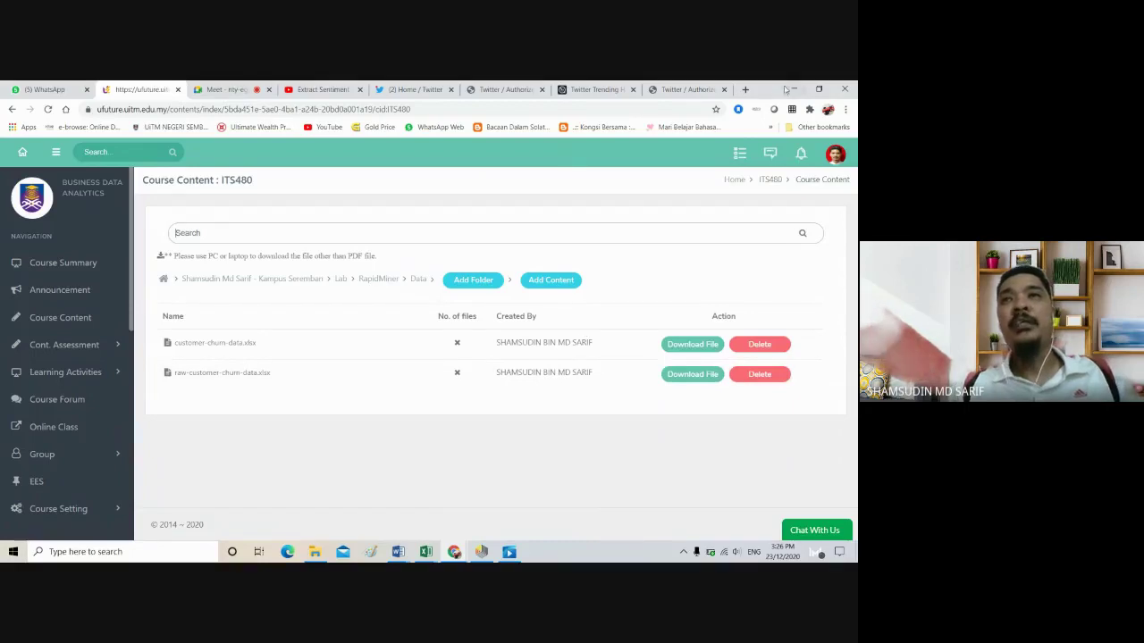
{"action": "key", "text": "alt+Tab"}
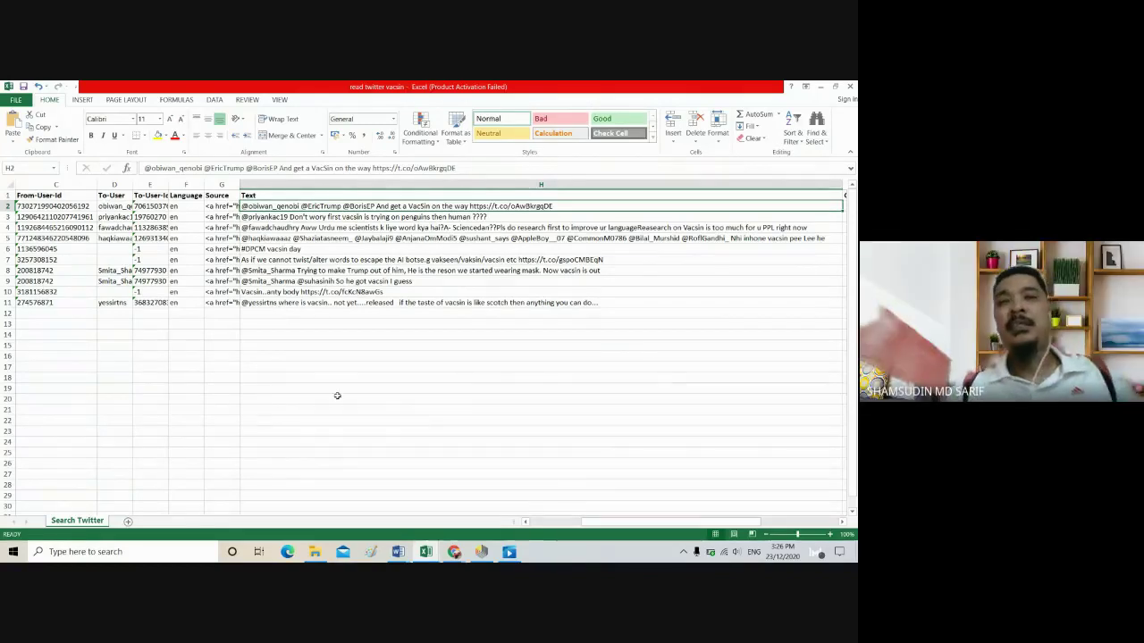
Set the Search Twitter limit to 100 and extend the query from 'vacsin' to 'vacsin covid19'.
{"action": "mouse_move", "coordinate": [453, 551]}
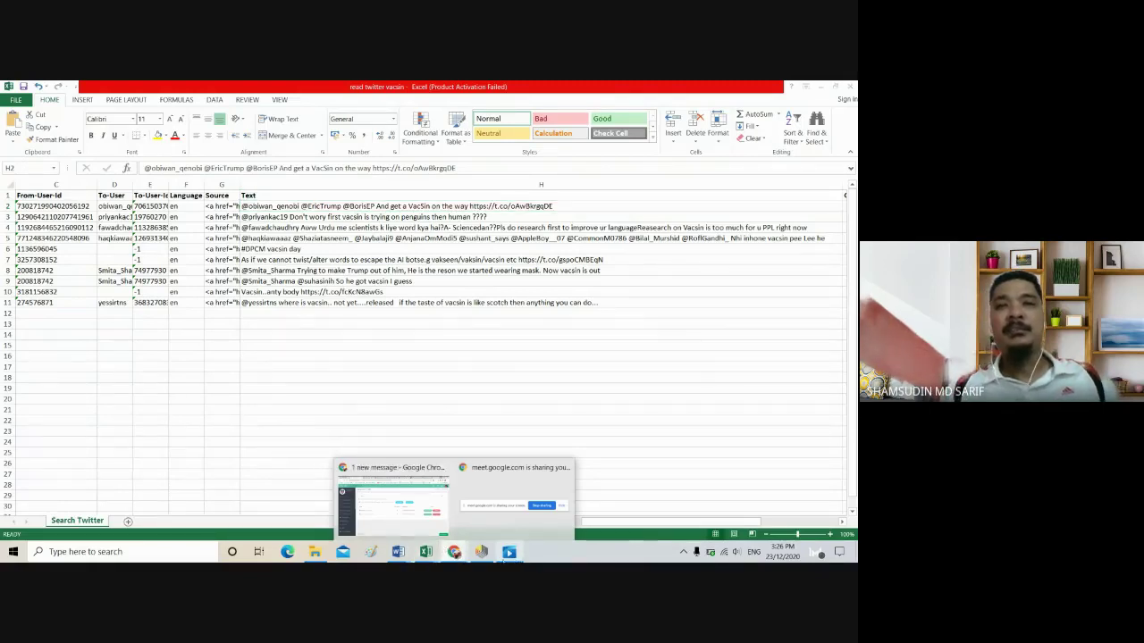
{"action": "left_click", "coordinate": [486, 556]}
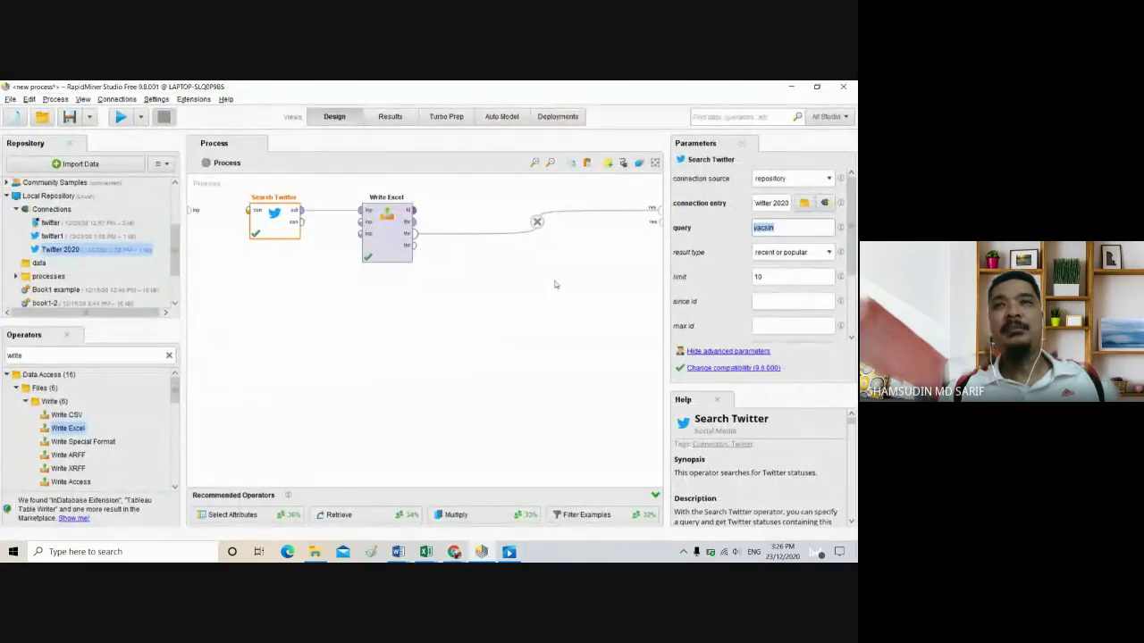
{"action": "left_click", "coordinate": [774, 276]}
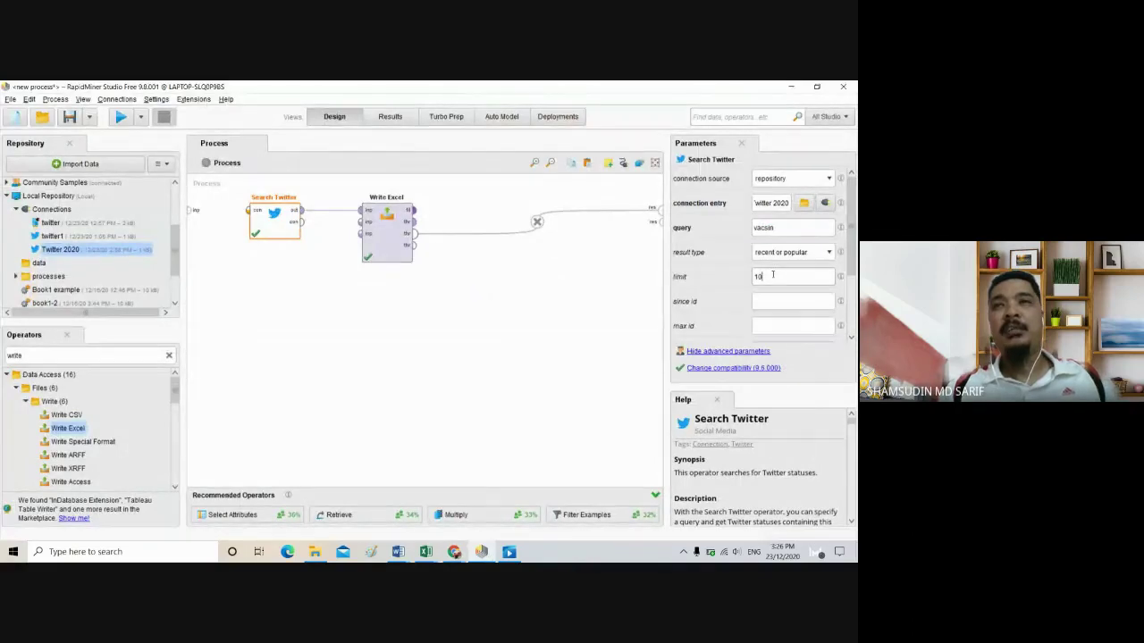
{"action": "type", "text": "0"}
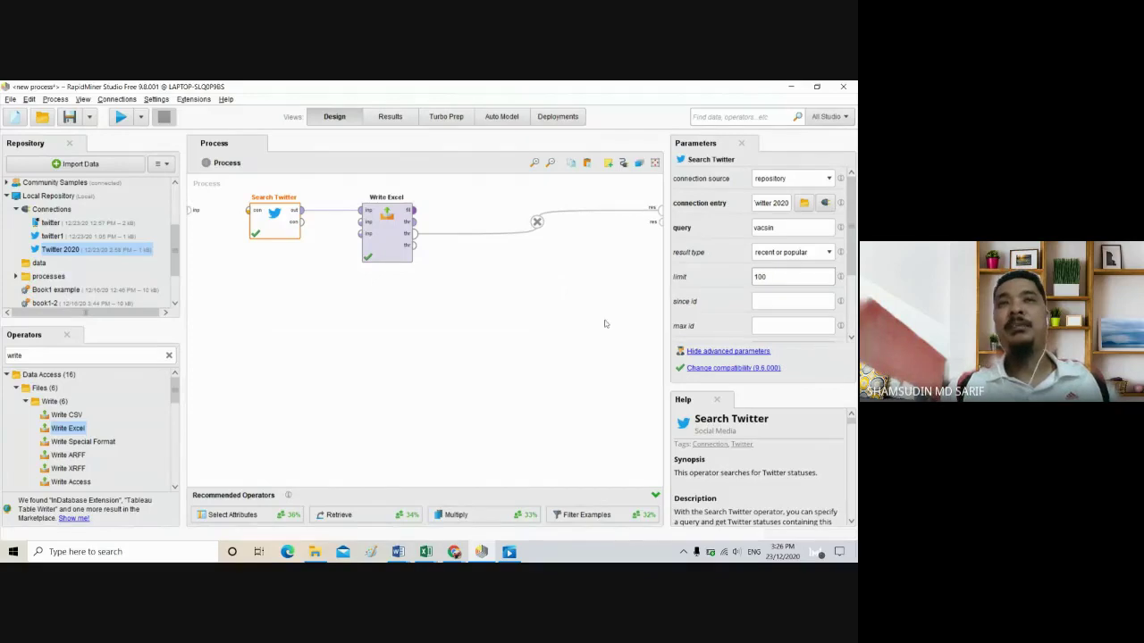
{"action": "left_click", "coordinate": [782, 230]}
{"action": "type", "text": "covid19"}
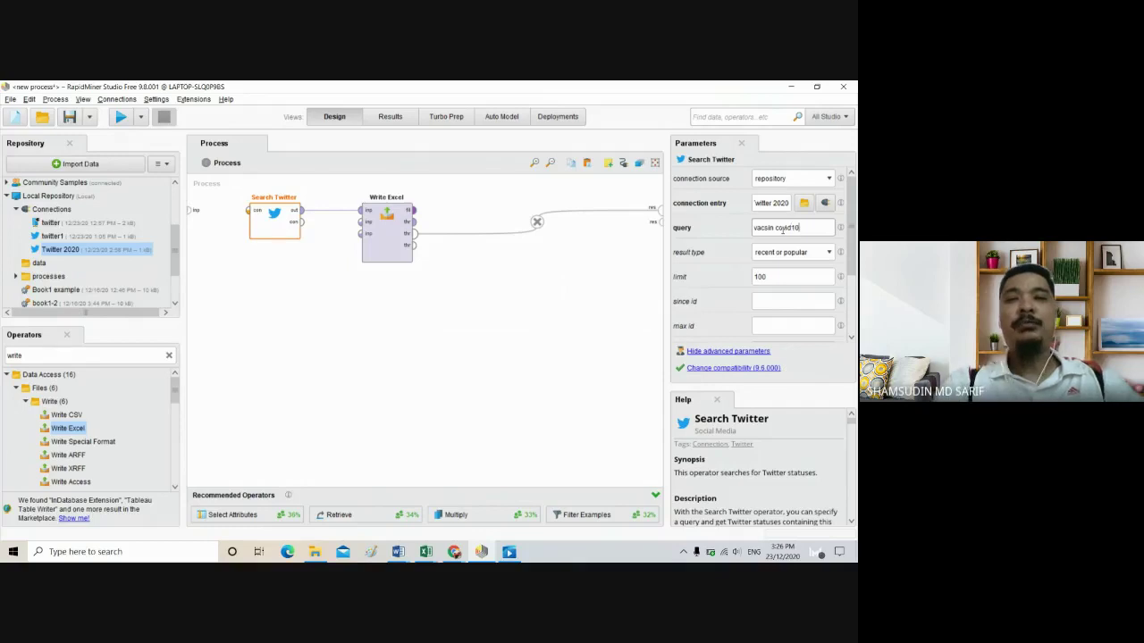
{"action": "key", "text": "BackSpace"}
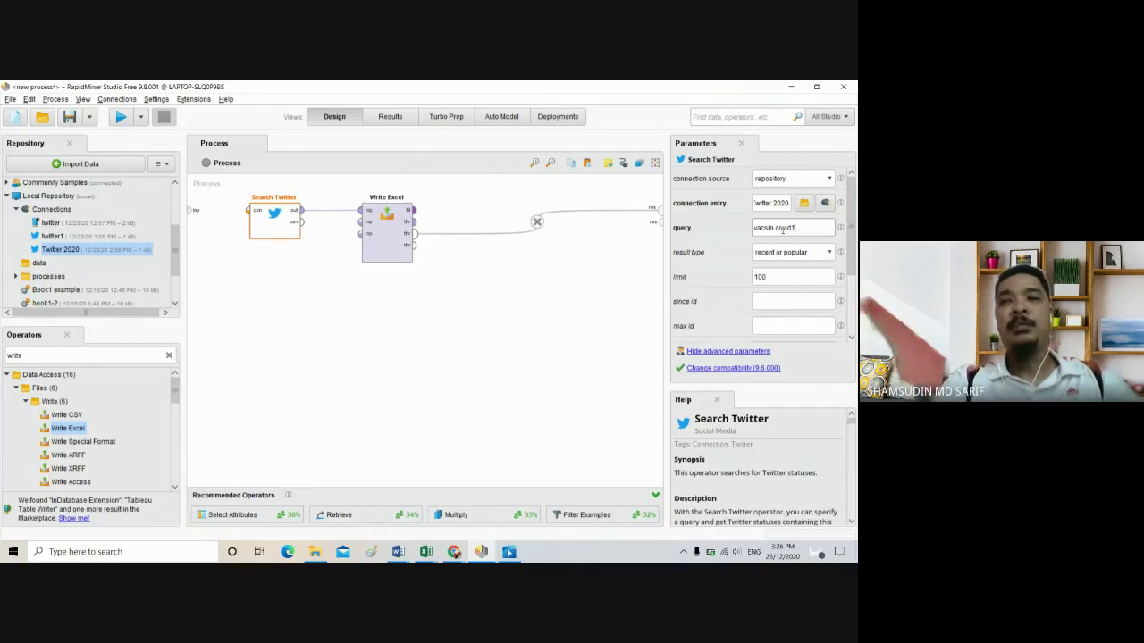
{"action": "type", "text": "9"}
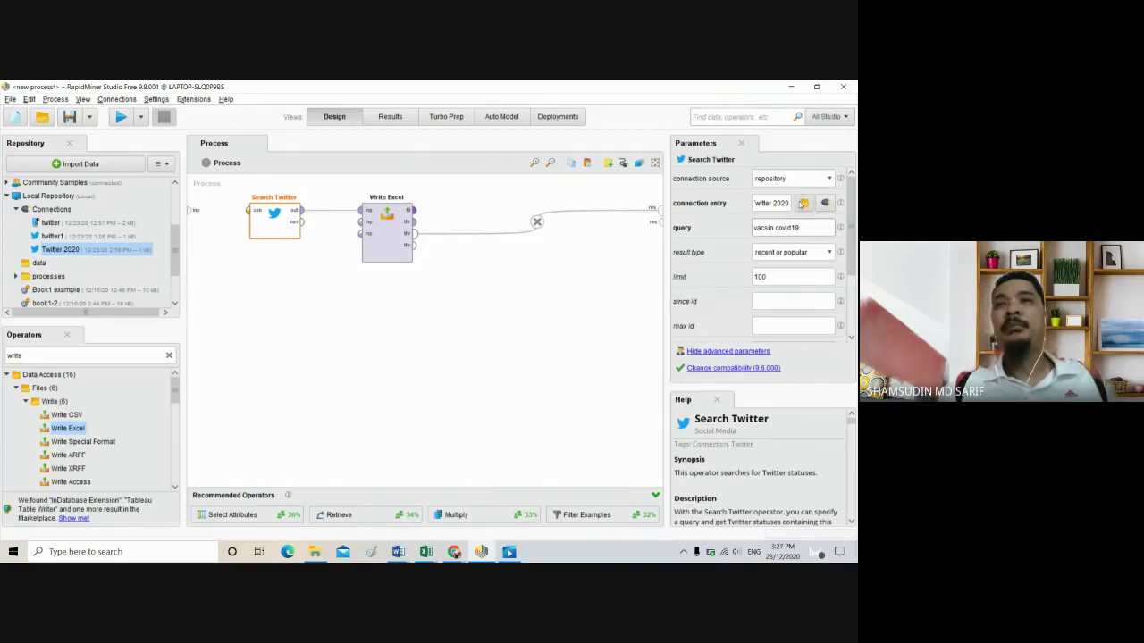
Set Search Twitter's connection to the Twitter 2020 repository entry after a mistaken rename and run.
{"action": "left_click", "coordinate": [802, 203]}
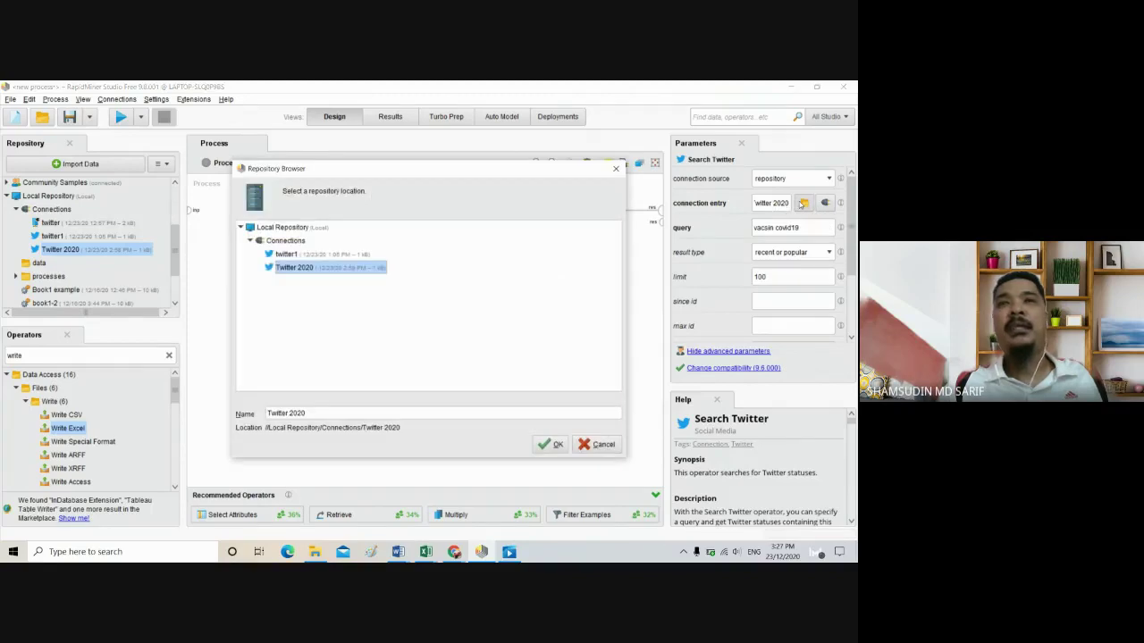
{"action": "left_click", "coordinate": [321, 411]}
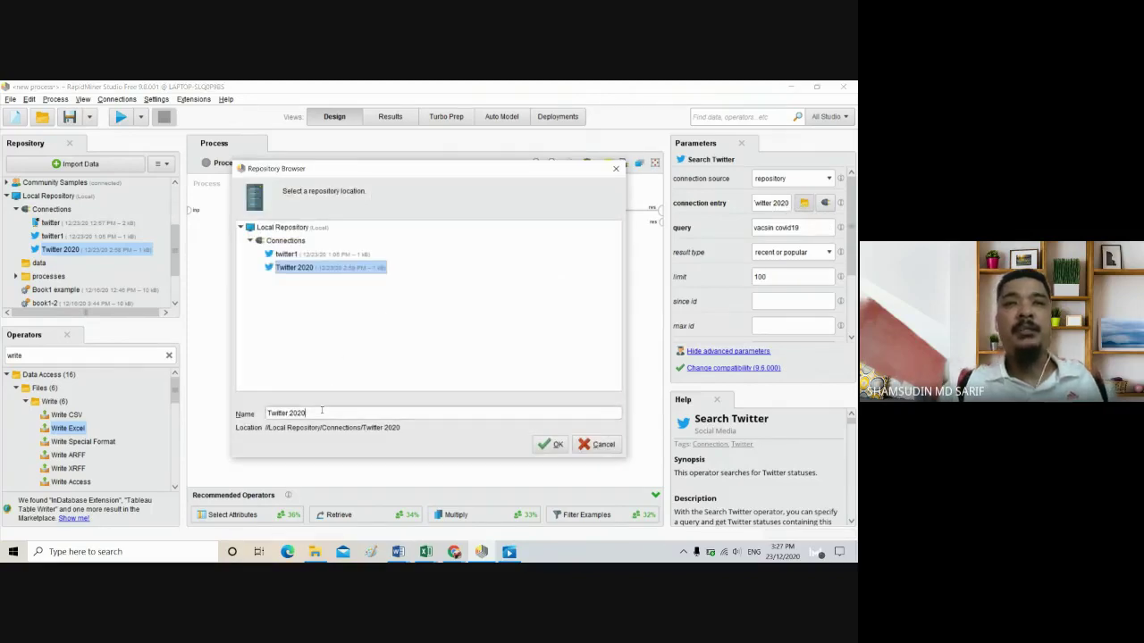
{"action": "type", "text": "-1"}
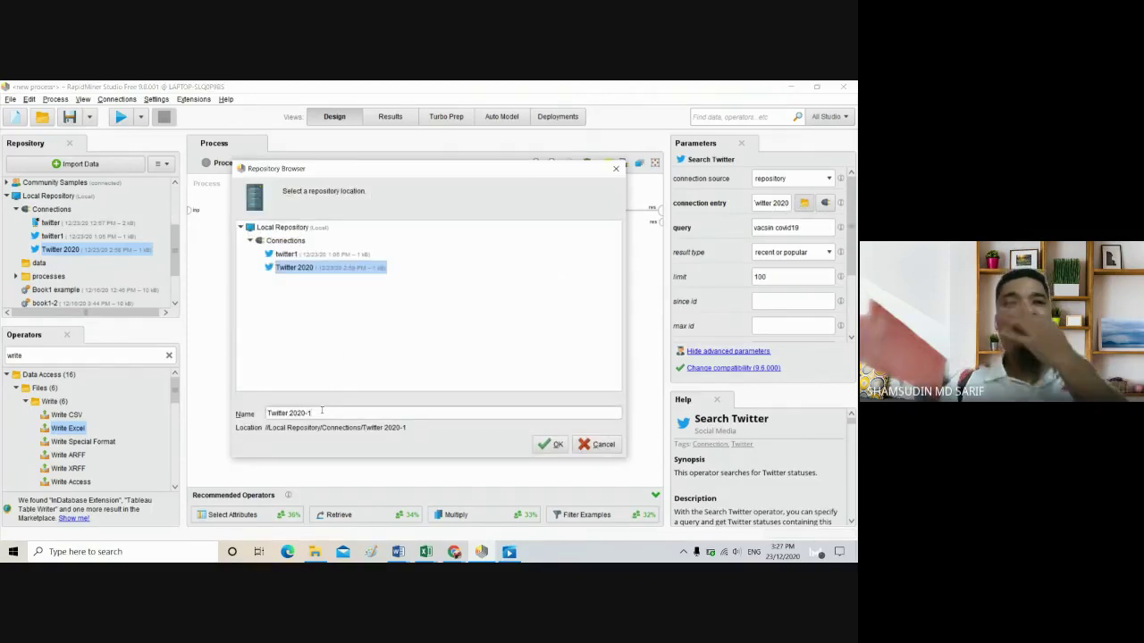
{"action": "left_click", "coordinate": [551, 444]}
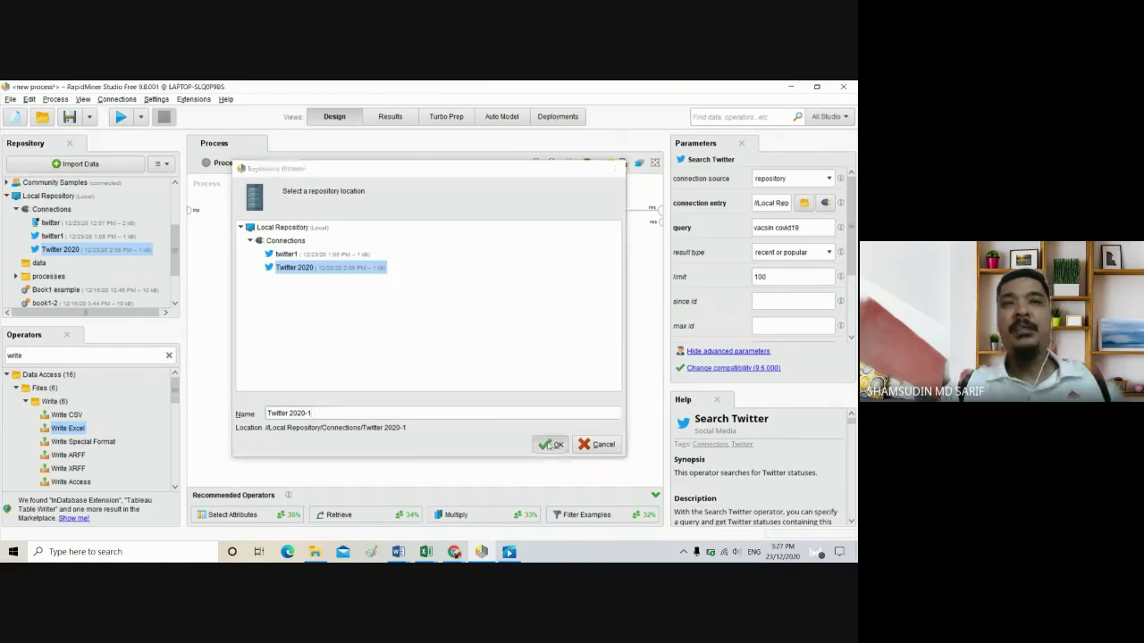
{"action": "left_click", "coordinate": [114, 118]}
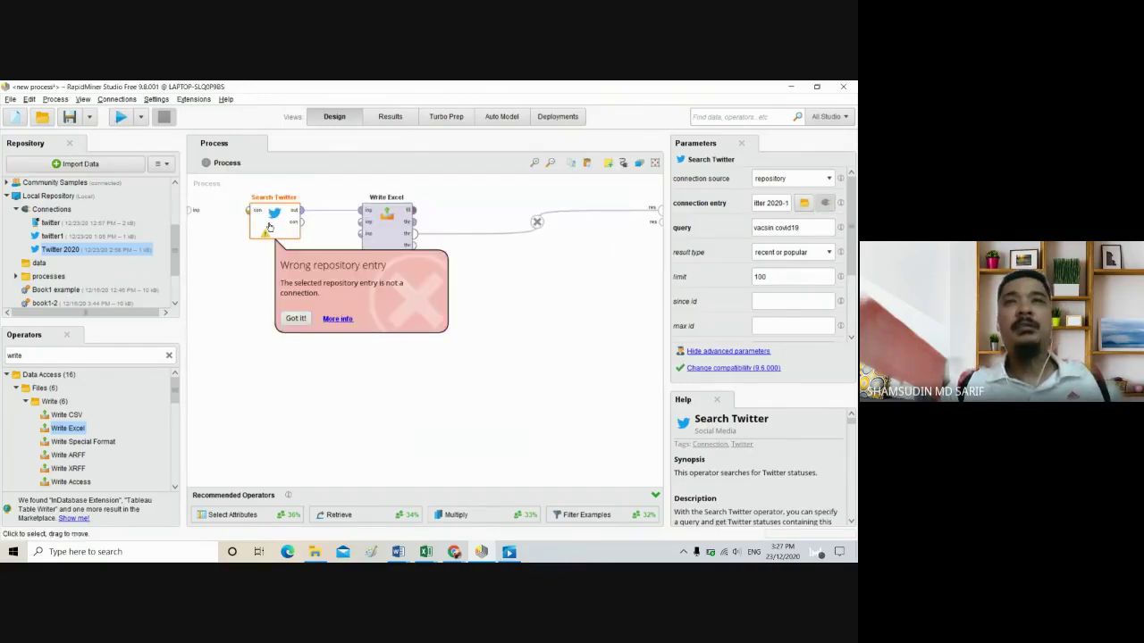
{"action": "left_click", "coordinate": [803, 203]}
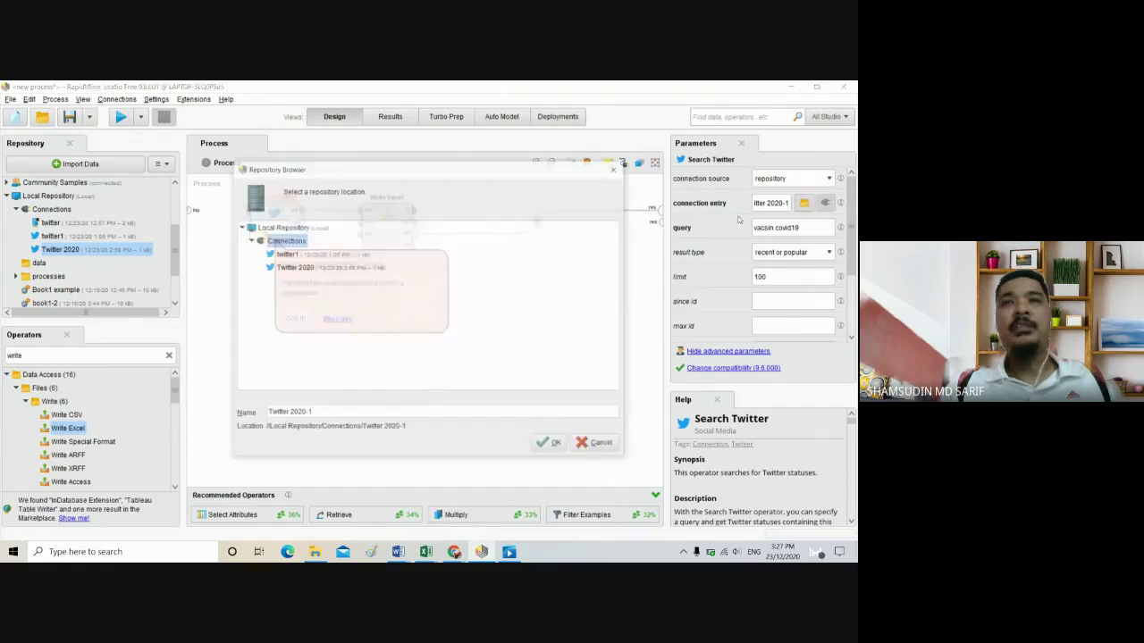
{"action": "left_click", "coordinate": [286, 267]}
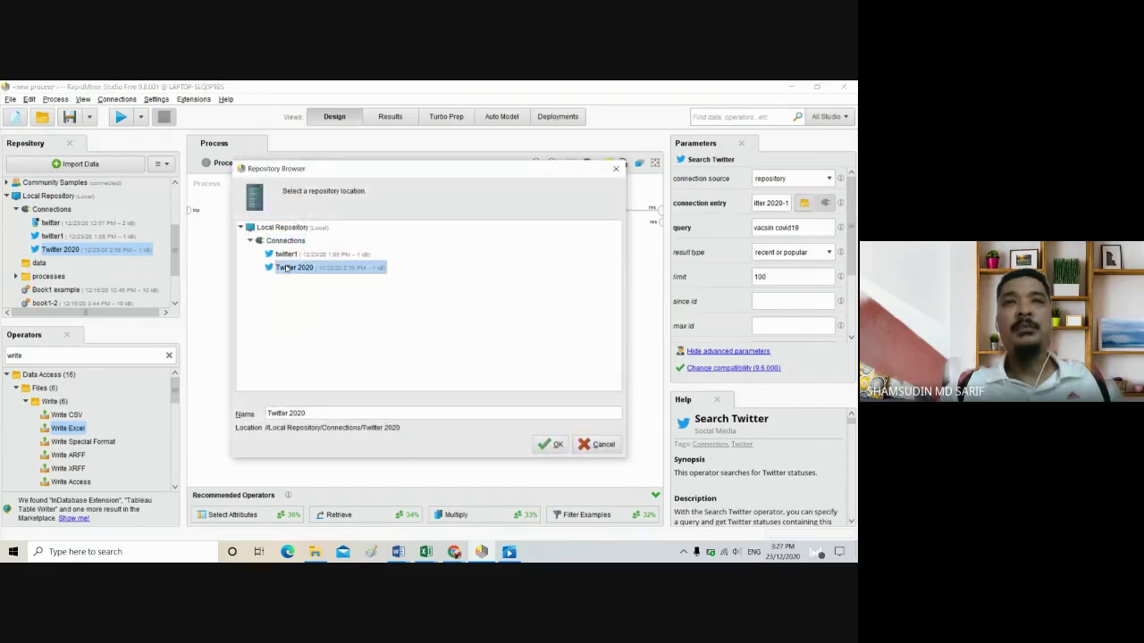
{"action": "left_click", "coordinate": [551, 444]}
Set Write Excel's output file to read twitter vacsin-1.xlsx and run the process.
{"action": "left_click", "coordinate": [375, 225]}
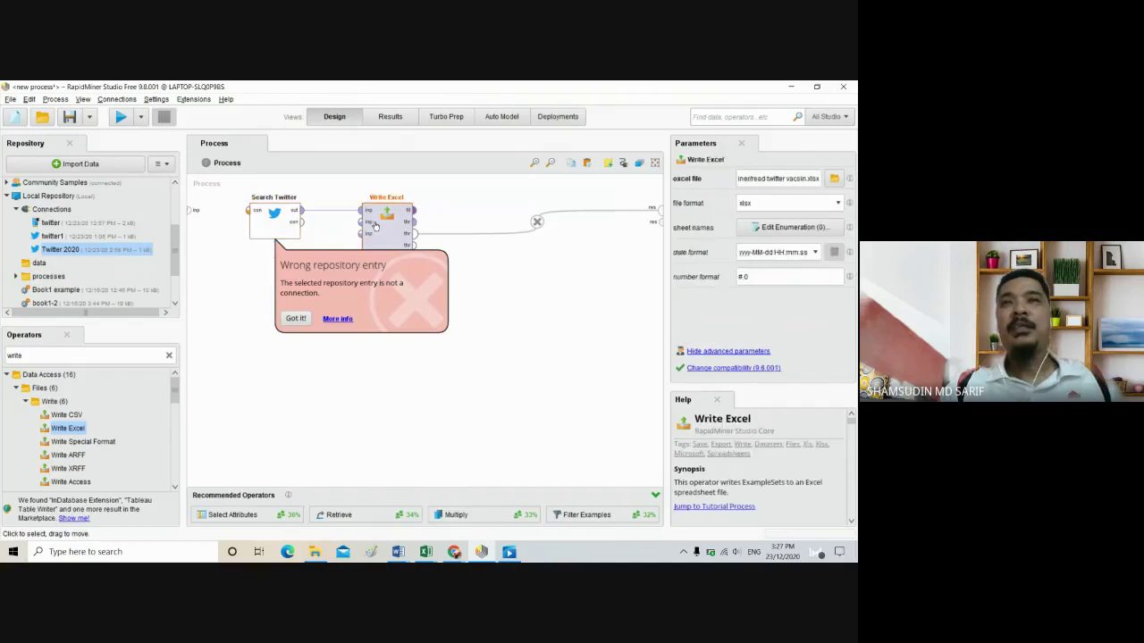
{"action": "left_click", "coordinate": [834, 178]}
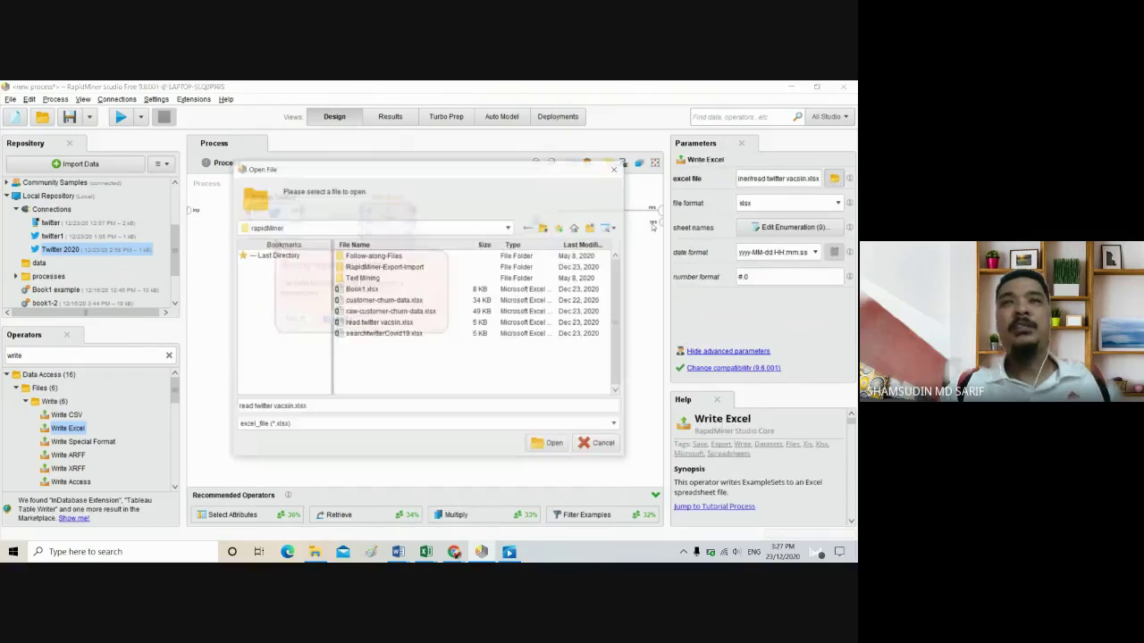
{"action": "left_click", "coordinate": [294, 407]}
{"action": "type", "text": "-1"}
{"action": "left_click", "coordinate": [550, 444]}
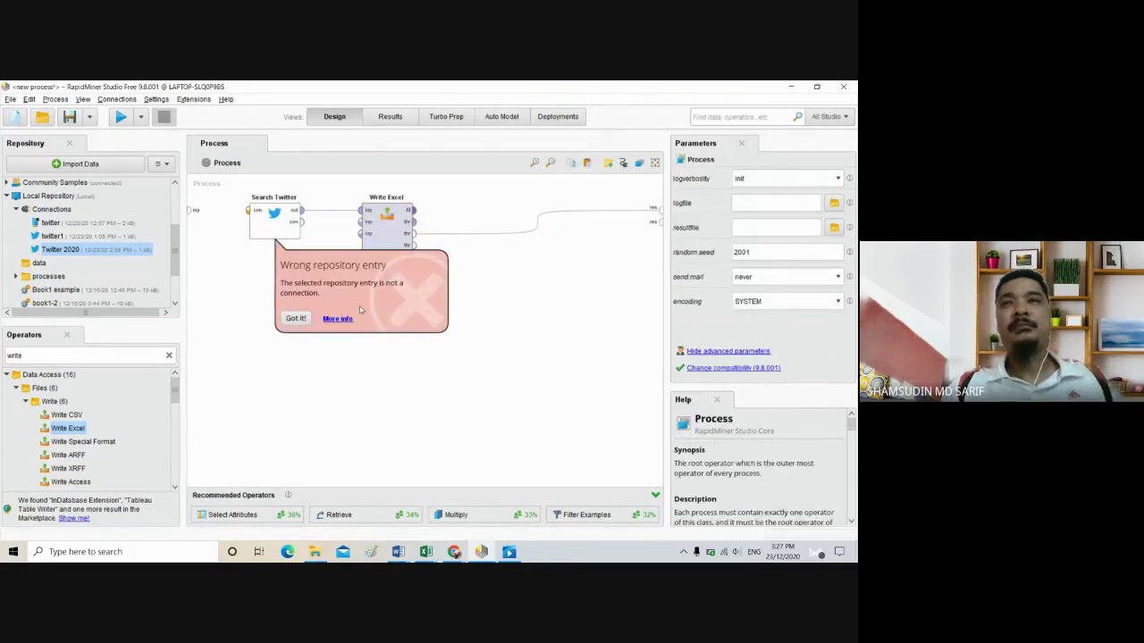
{"action": "left_click", "coordinate": [295, 318]}
{"action": "left_click", "coordinate": [120, 117]}
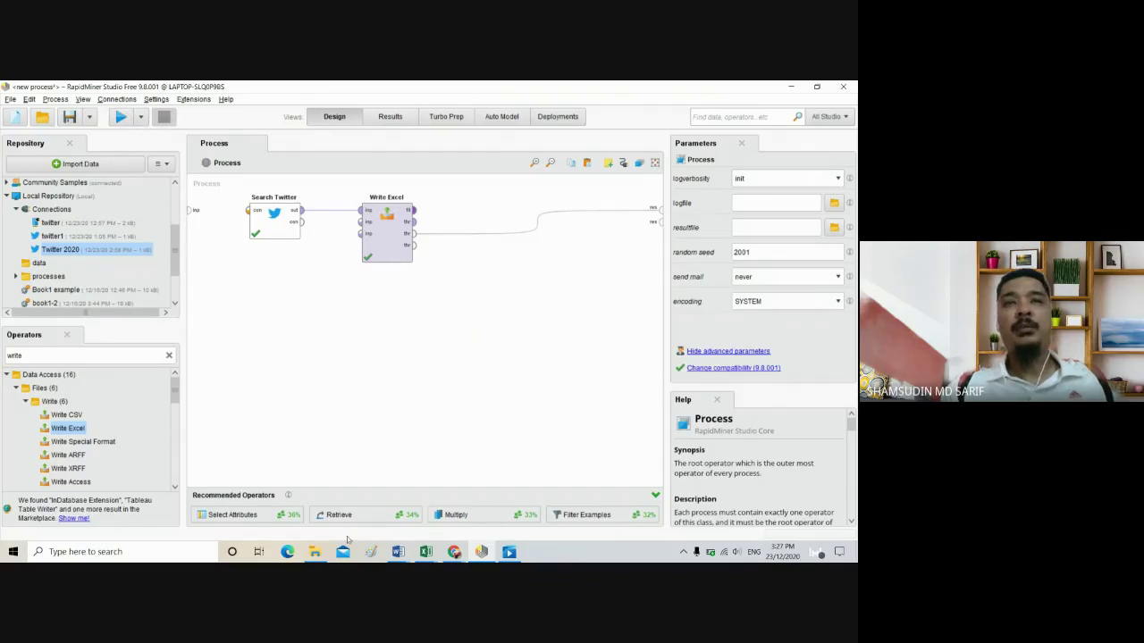
{"action": "left_click", "coordinate": [315, 552]}
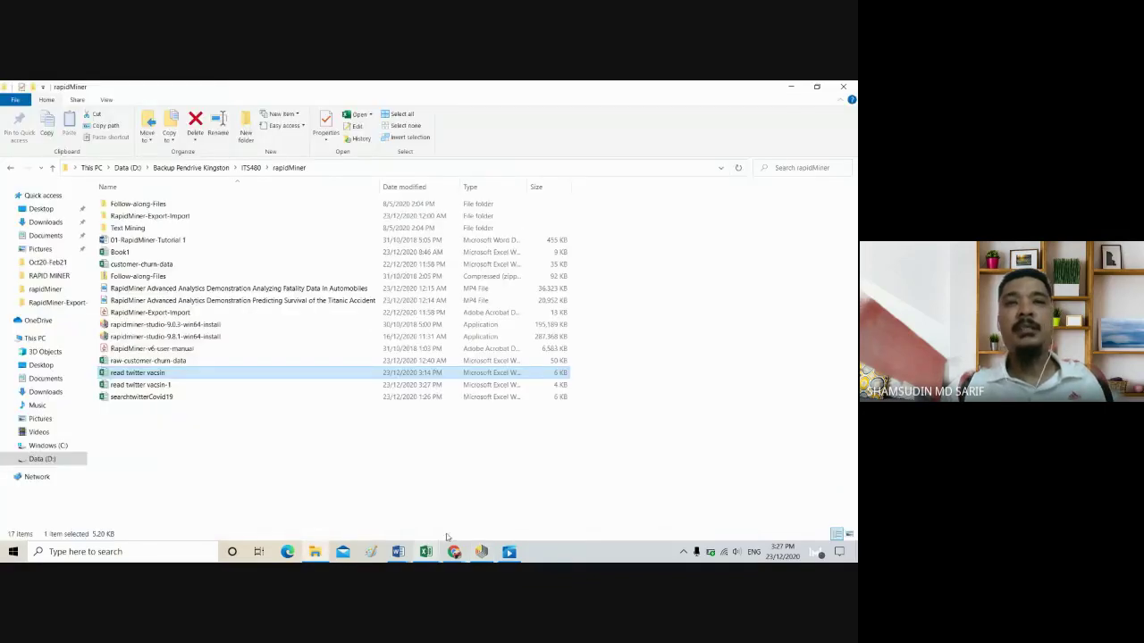
Open read twitter vacsin-1 from the rapidMiner folder in Excel, showing only column headers.
{"action": "mouse_move", "coordinate": [426, 551]}
{"action": "left_click", "coordinate": [62, 473]}
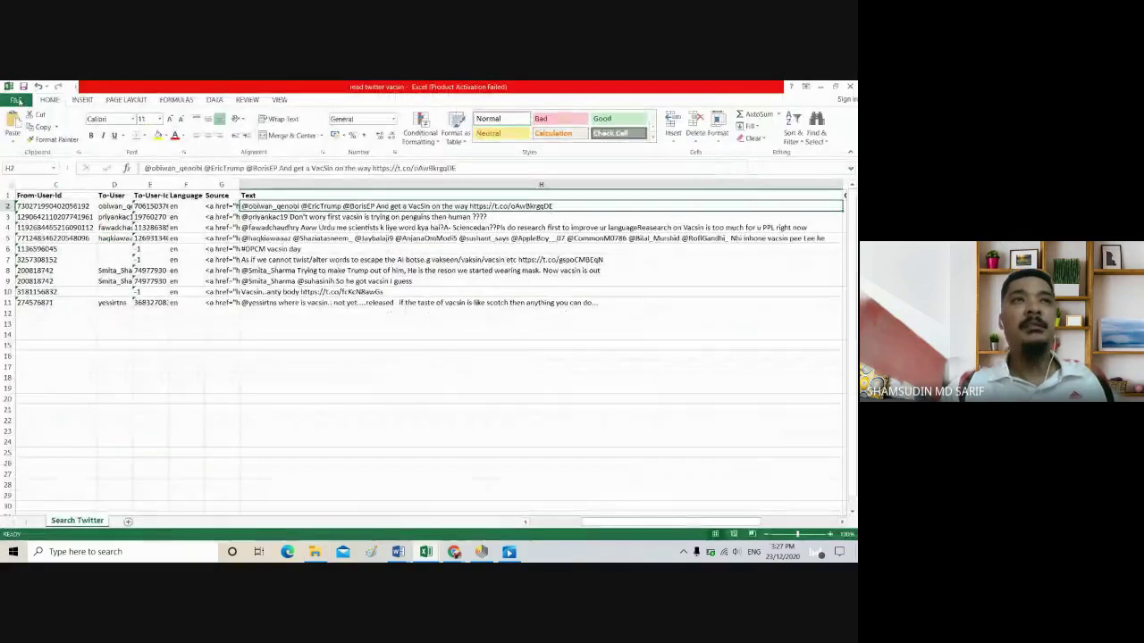
{"action": "left_click", "coordinate": [17, 100]}
{"action": "left_click", "coordinate": [32, 163]}
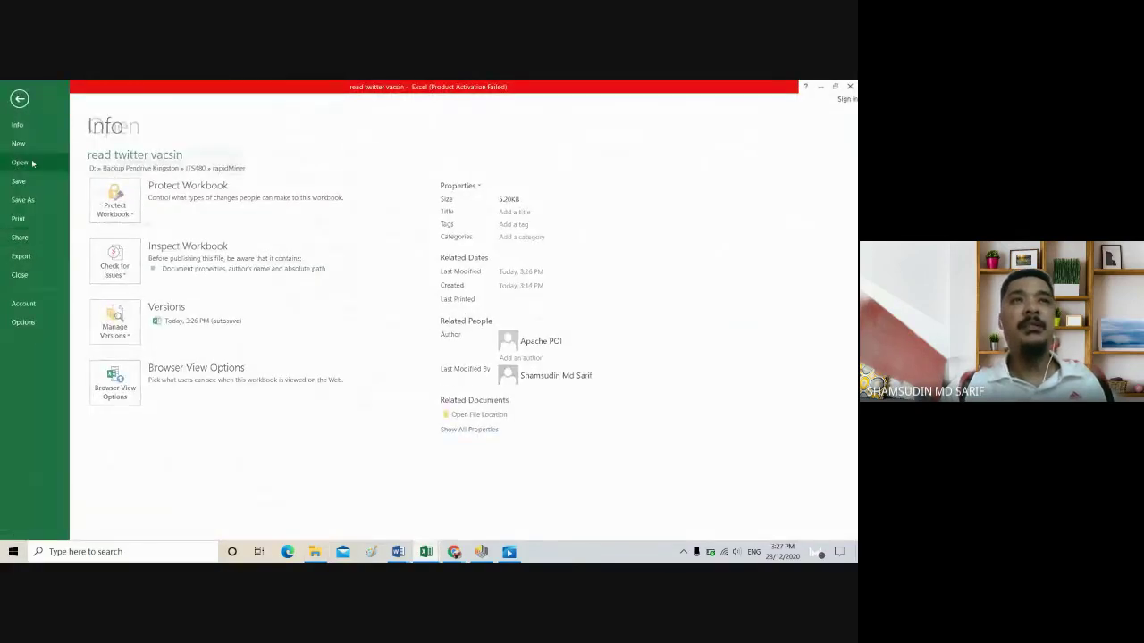
{"action": "left_click", "coordinate": [138, 227]}
{"action": "left_click", "coordinate": [329, 205]}
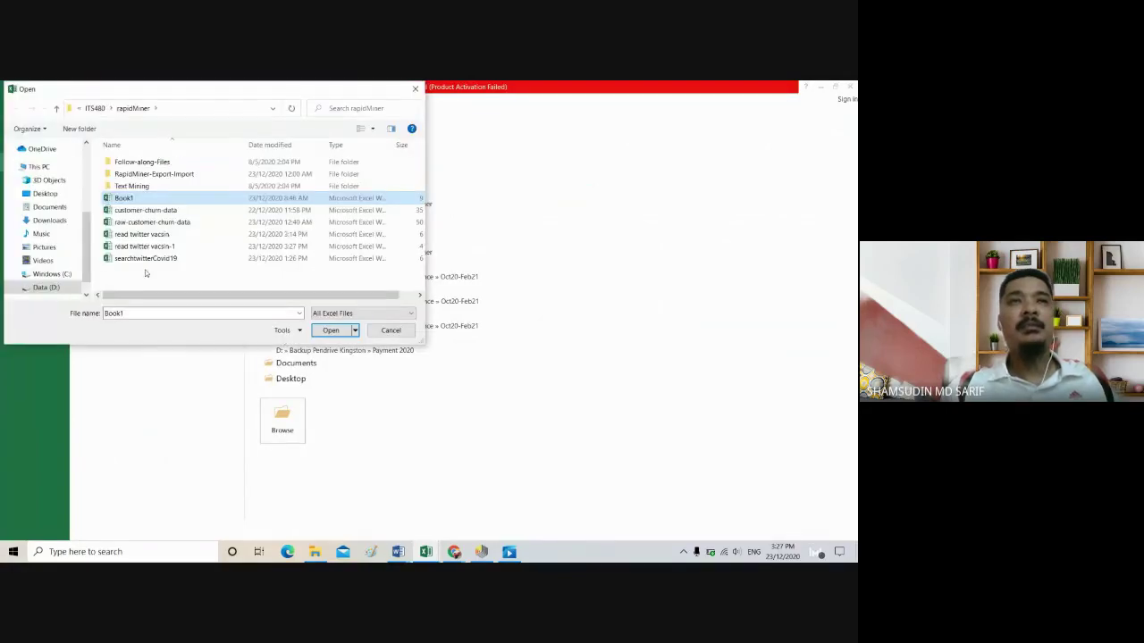
{"action": "double_click", "coordinate": [145, 240]}
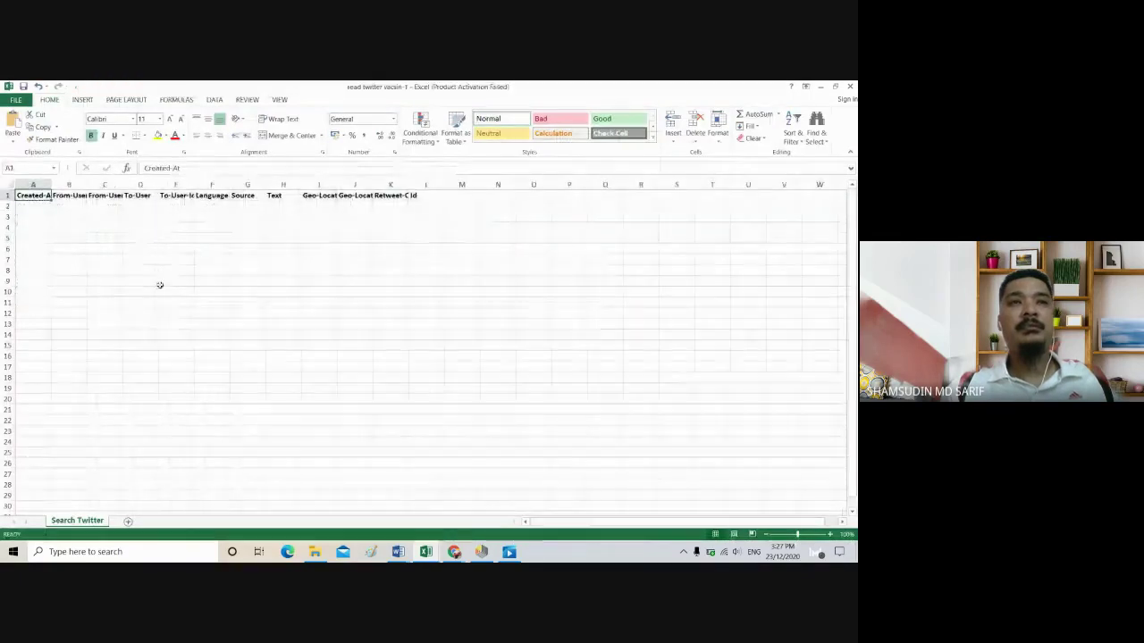
{"action": "scroll", "coordinate": [84, 240], "scroll_direction": "down", "scroll_amount": 2}
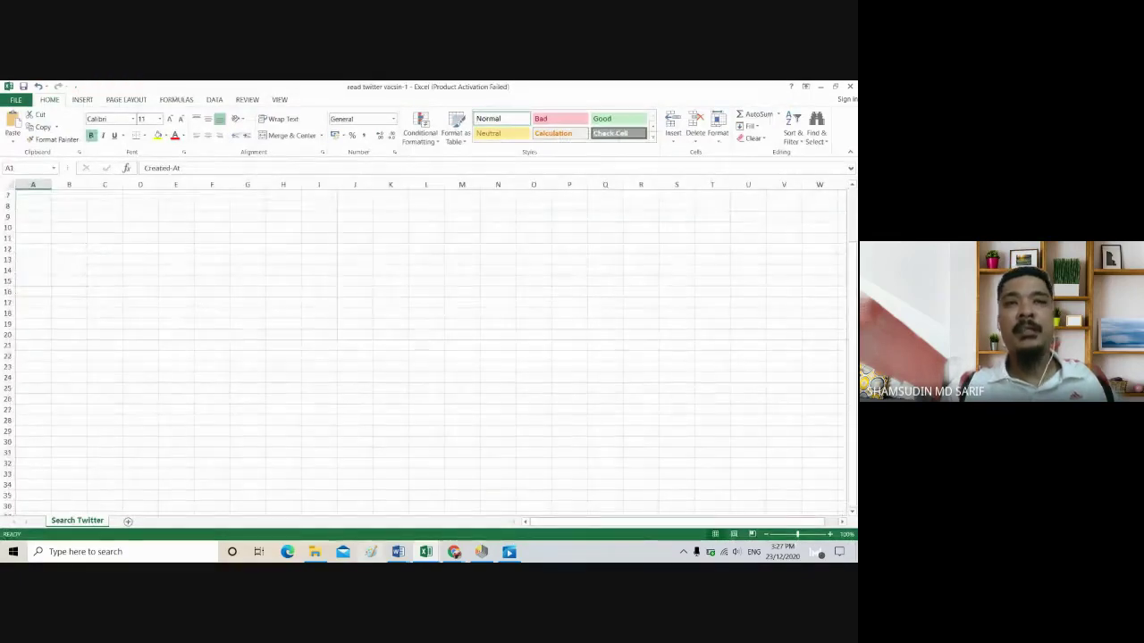
Rerun the process and dismiss the 'cannot write to file' error.
{"action": "left_click", "coordinate": [481, 551]}
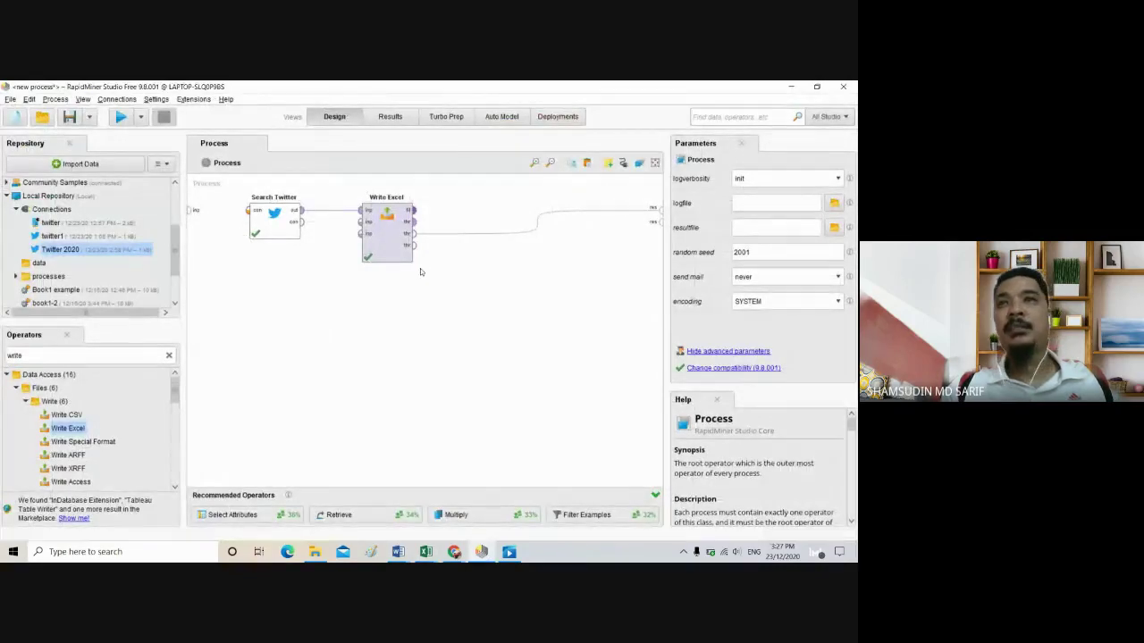
{"action": "left_click", "coordinate": [383, 243]}
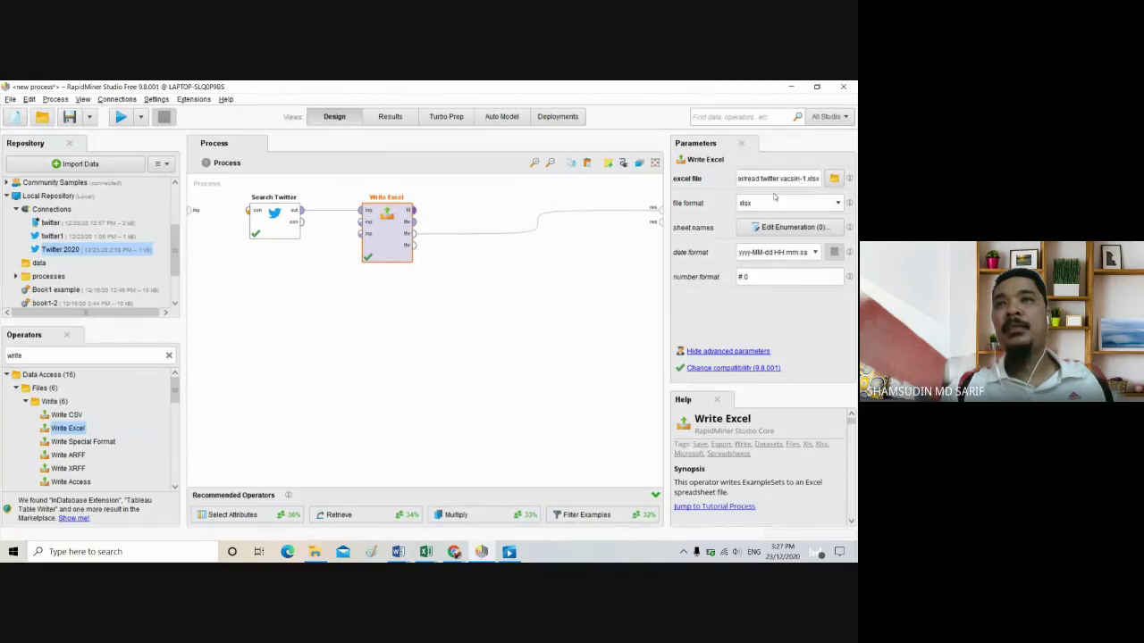
{"action": "left_click", "coordinate": [275, 219]}
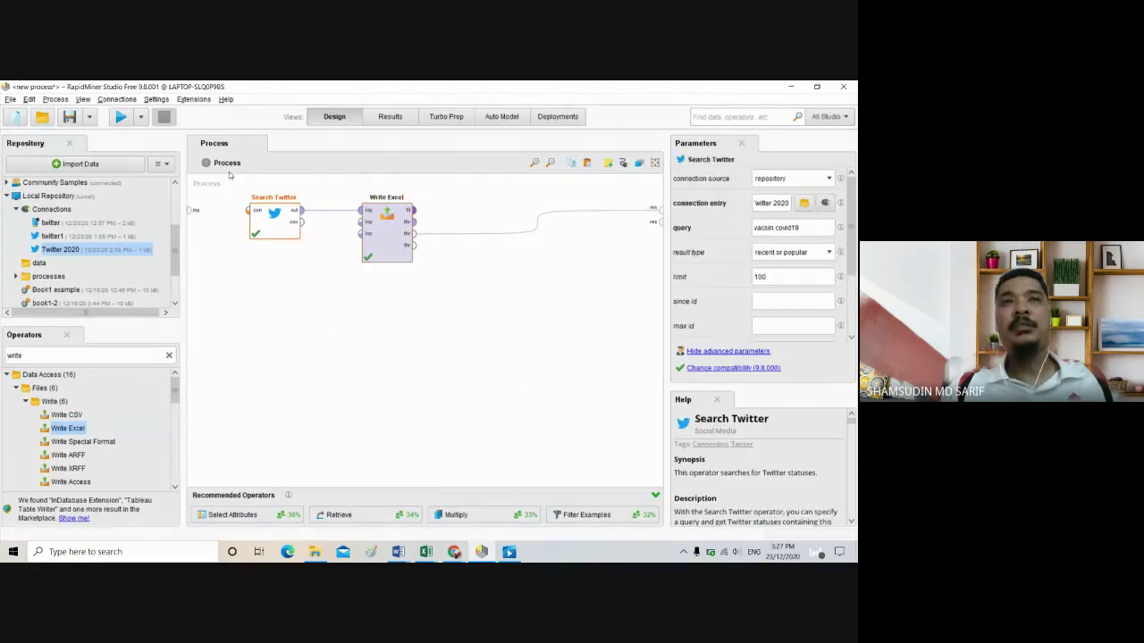
{"action": "left_click", "coordinate": [120, 116]}
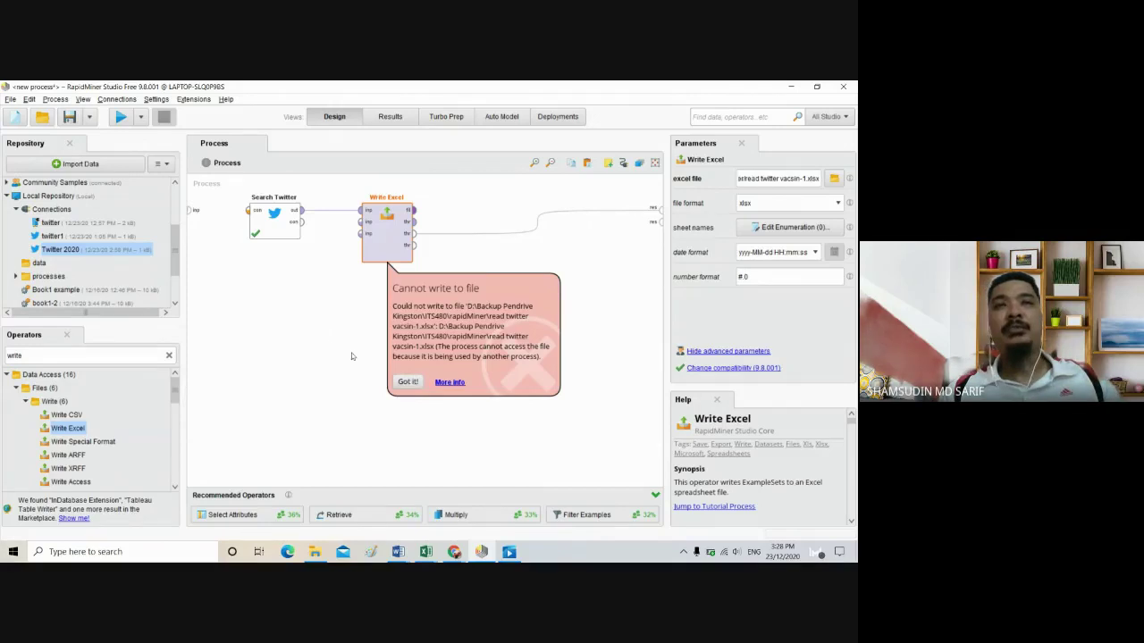
{"action": "left_click", "coordinate": [458, 382]}
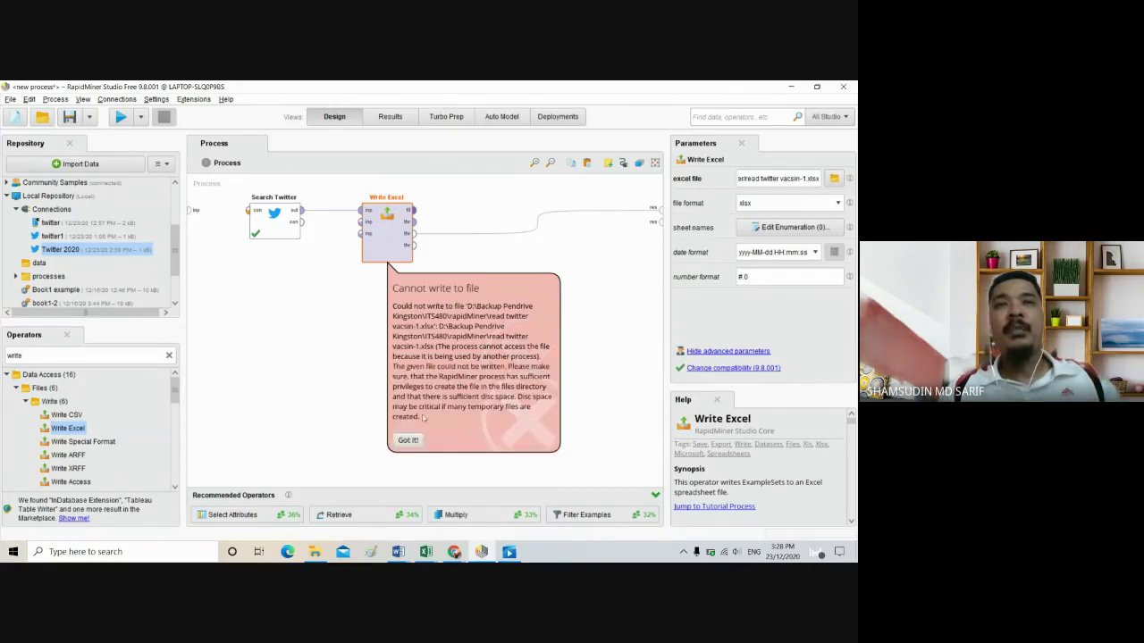
{"action": "left_click", "coordinate": [408, 440]}
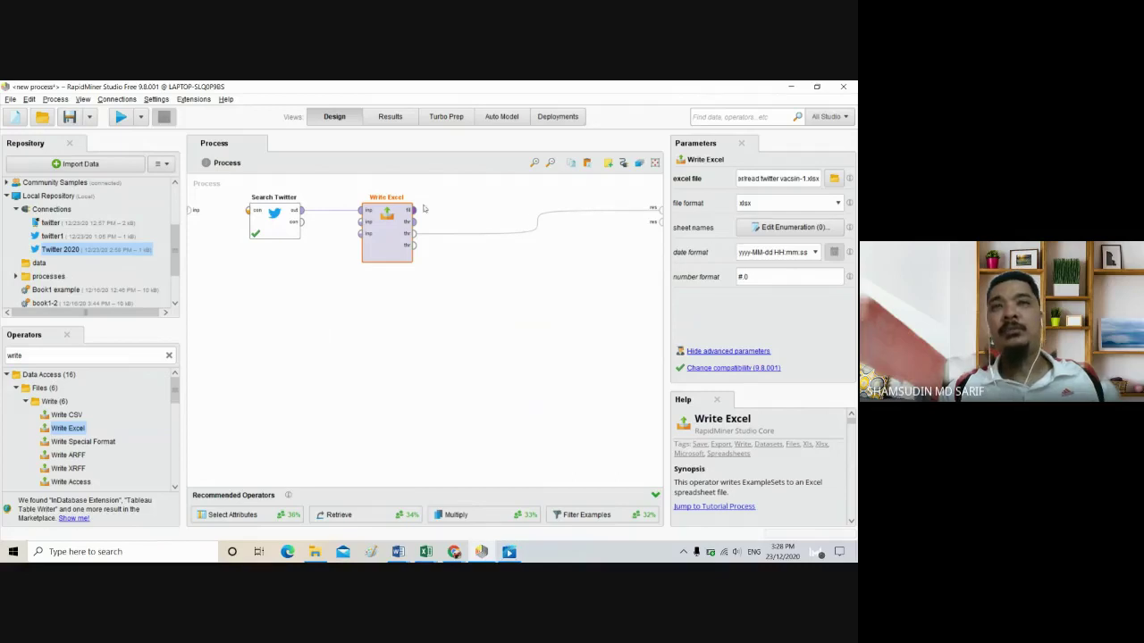
Shorten the Search Twitter query to 'vacsin' and run the process again.
{"action": "left_click", "coordinate": [277, 224]}
{"action": "left_click", "coordinate": [812, 228]}
{"action": "key", "text": "BackSpace"}
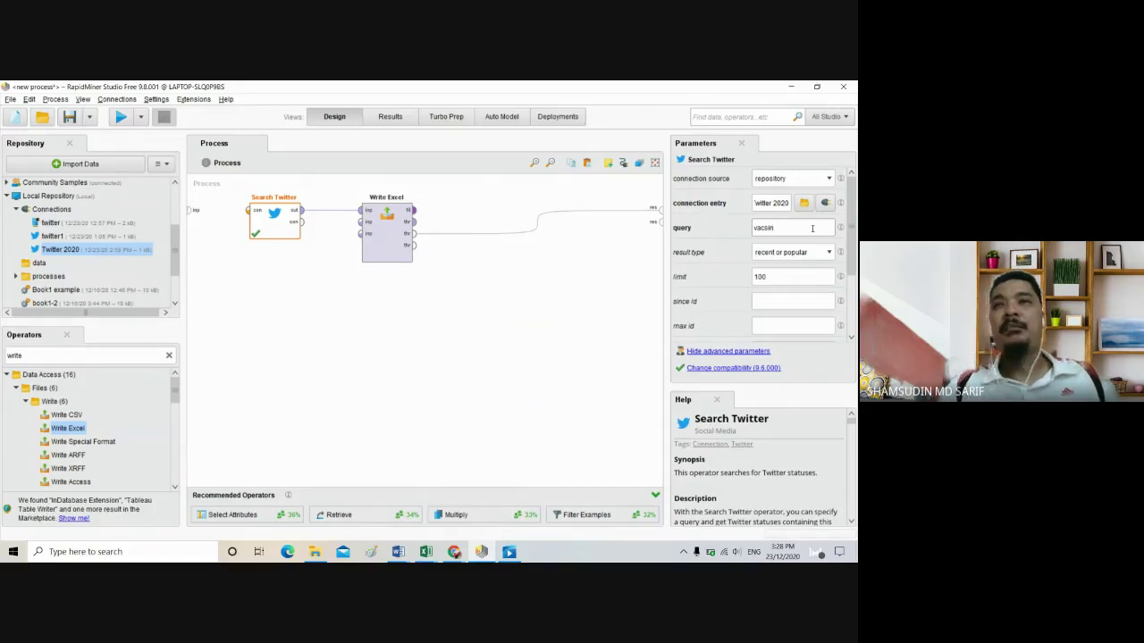
{"action": "left_click", "coordinate": [564, 319]}
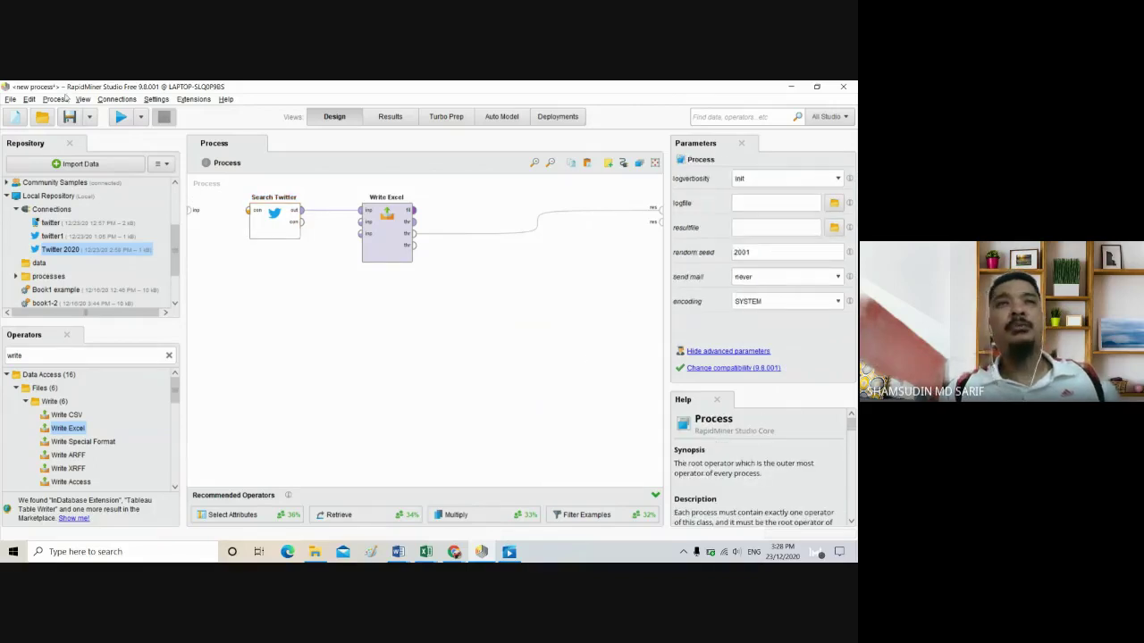
{"action": "left_click", "coordinate": [116, 117]}
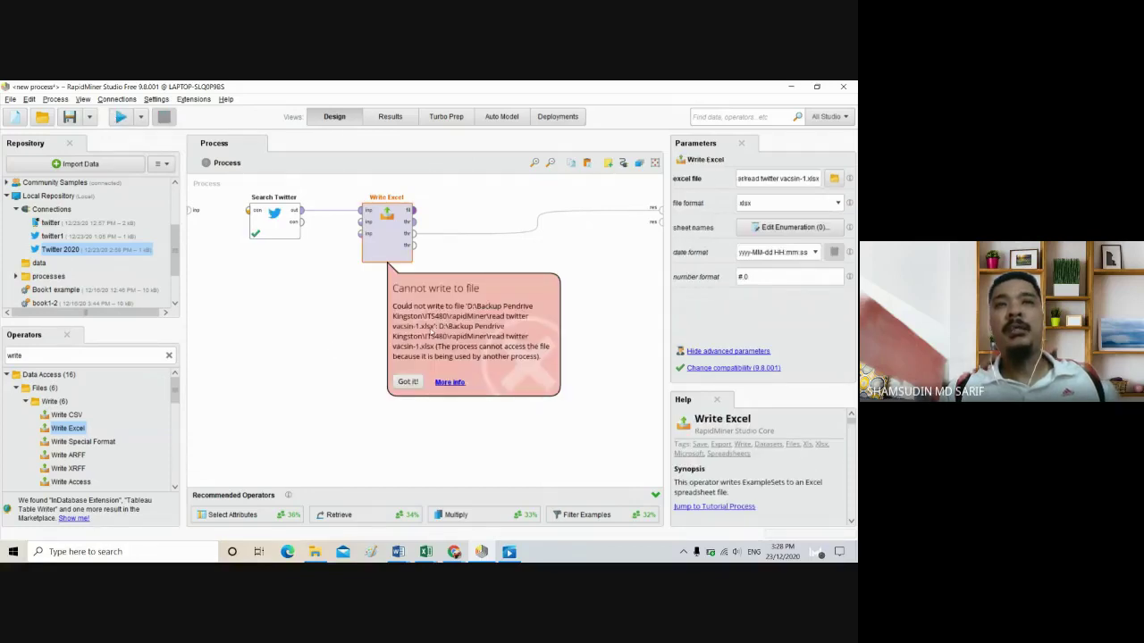
Navigate the Write Excel file browser to D:\Backup Pendrive Kingston\ITS480\rapidMiner.
{"action": "left_click", "coordinate": [836, 180]}
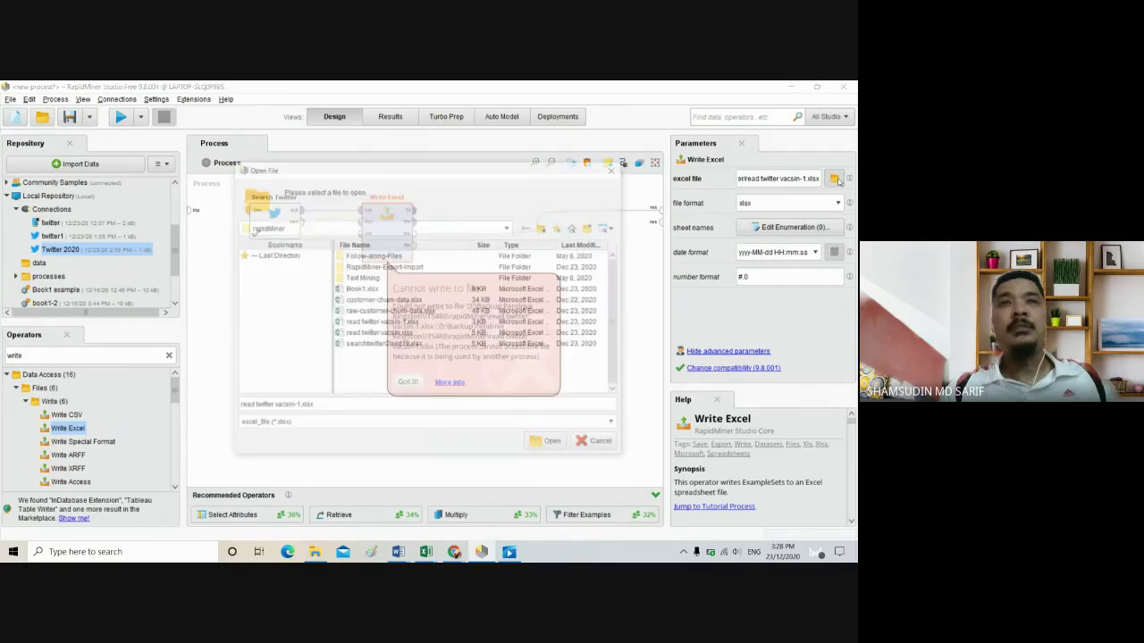
{"action": "left_click", "coordinate": [506, 228]}
{"action": "left_click", "coordinate": [278, 253]}
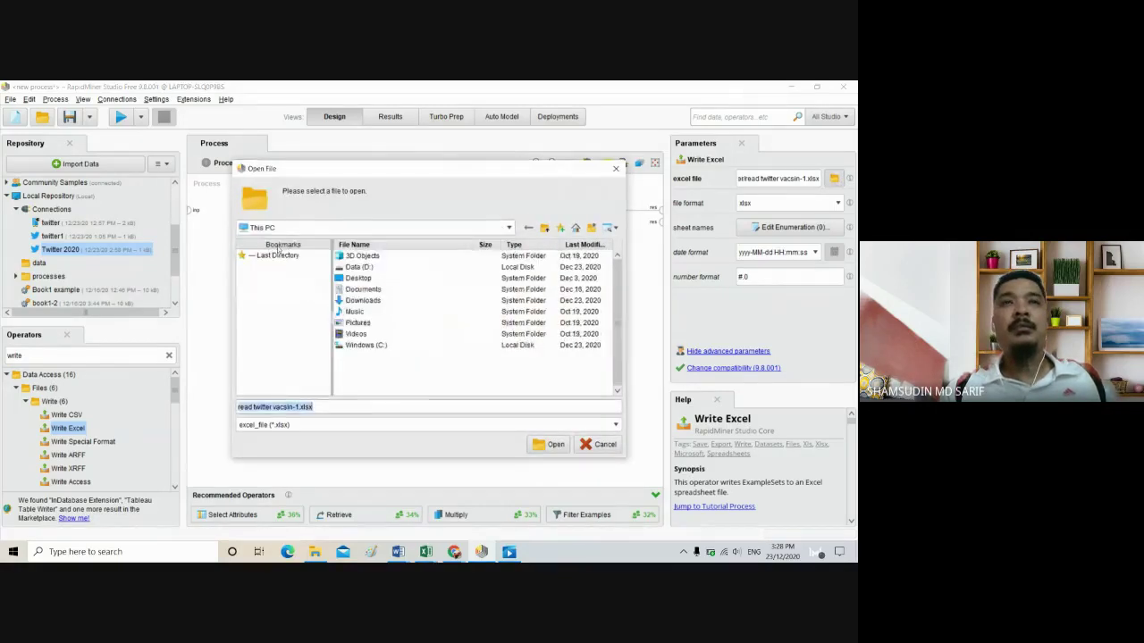
{"action": "double_click", "coordinate": [366, 267]}
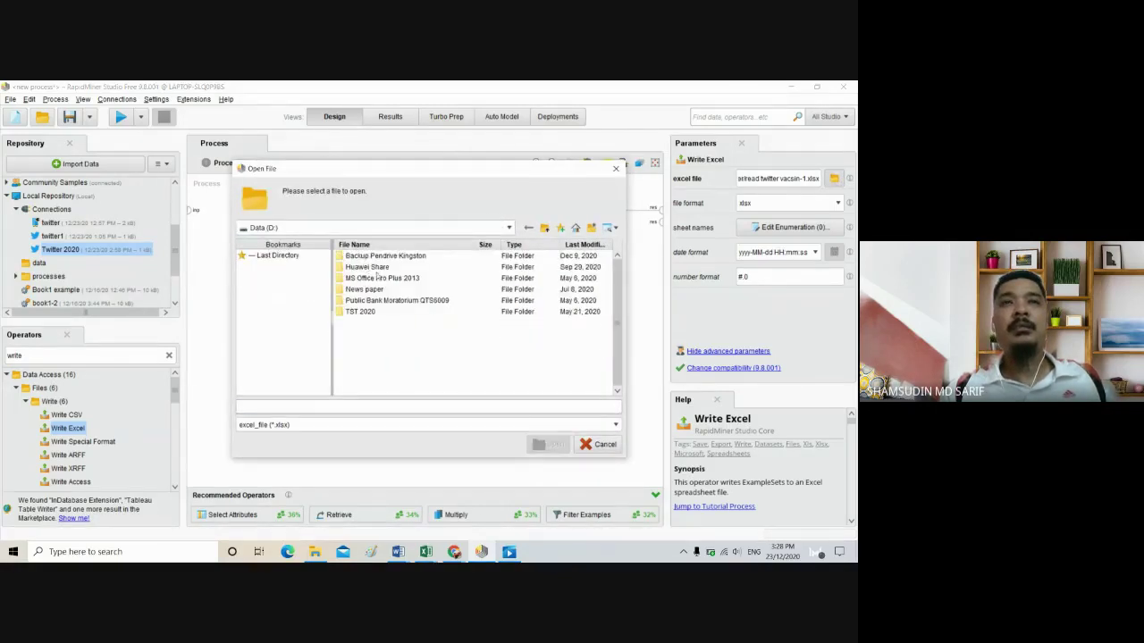
{"action": "double_click", "coordinate": [389, 258]}
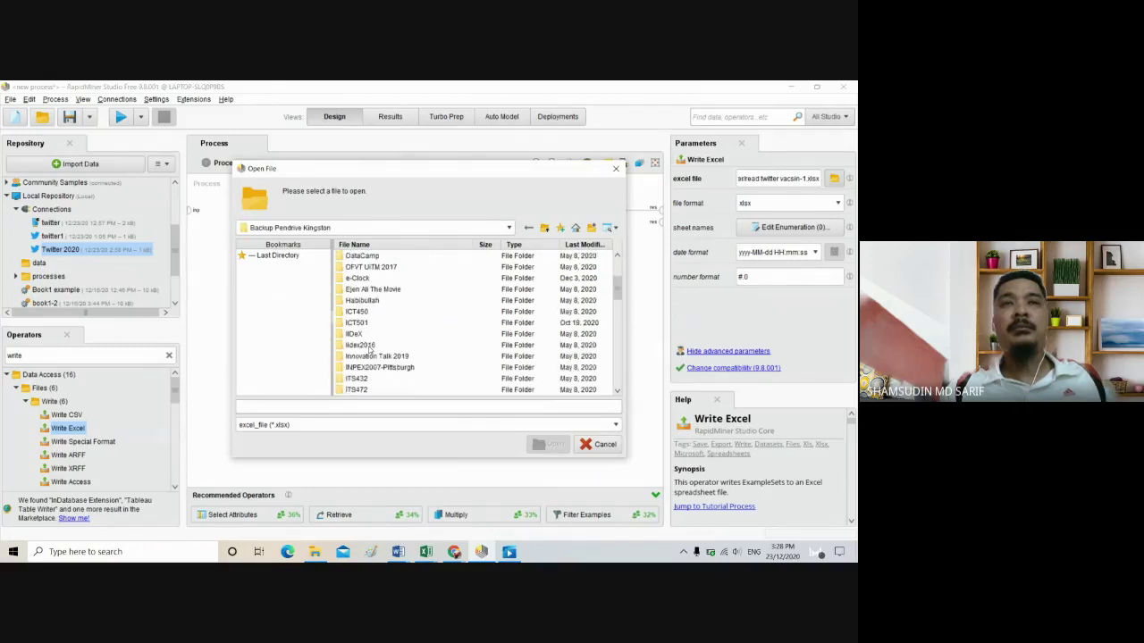
{"action": "scroll", "coordinate": [370, 349], "scroll_direction": "down", "scroll_amount": 1}
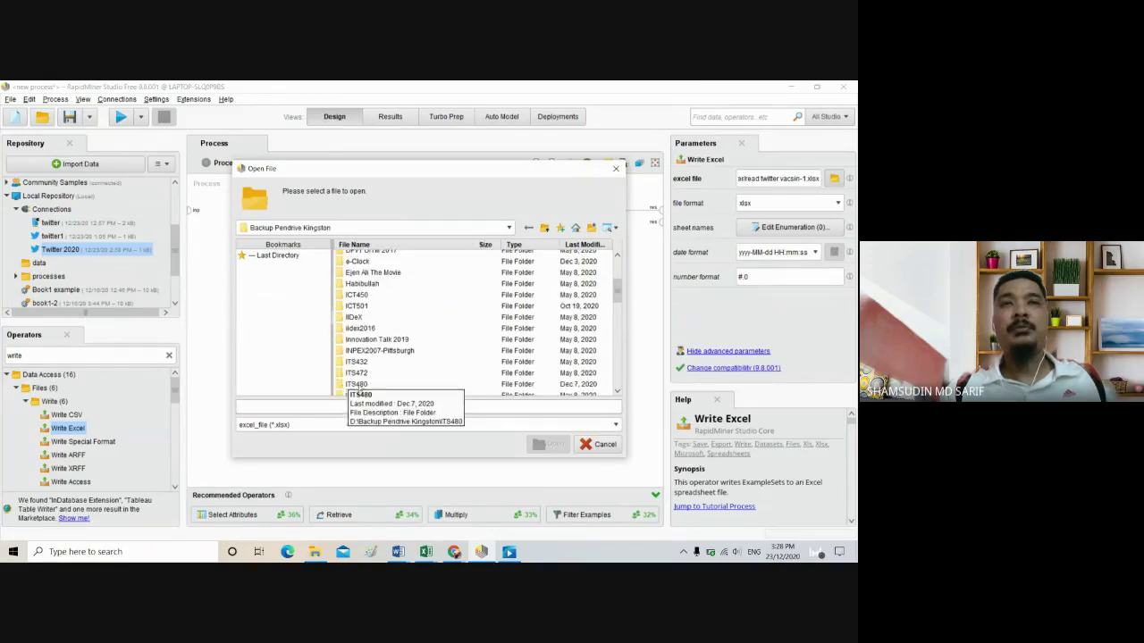
{"action": "double_click", "coordinate": [357, 389]}
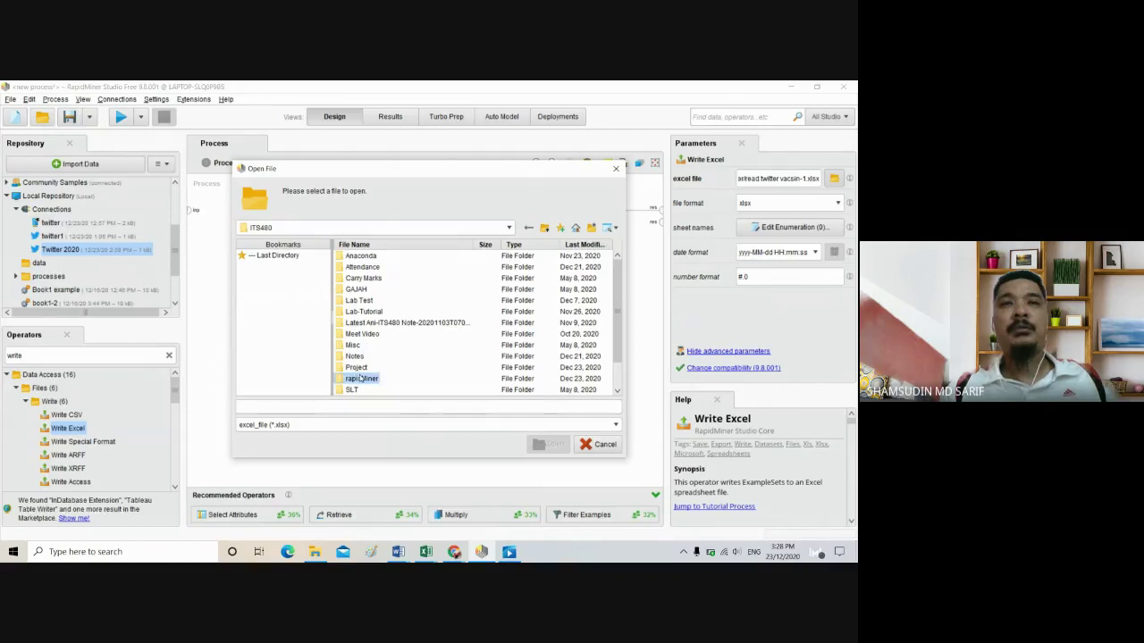
{"action": "double_click", "coordinate": [361, 378]}
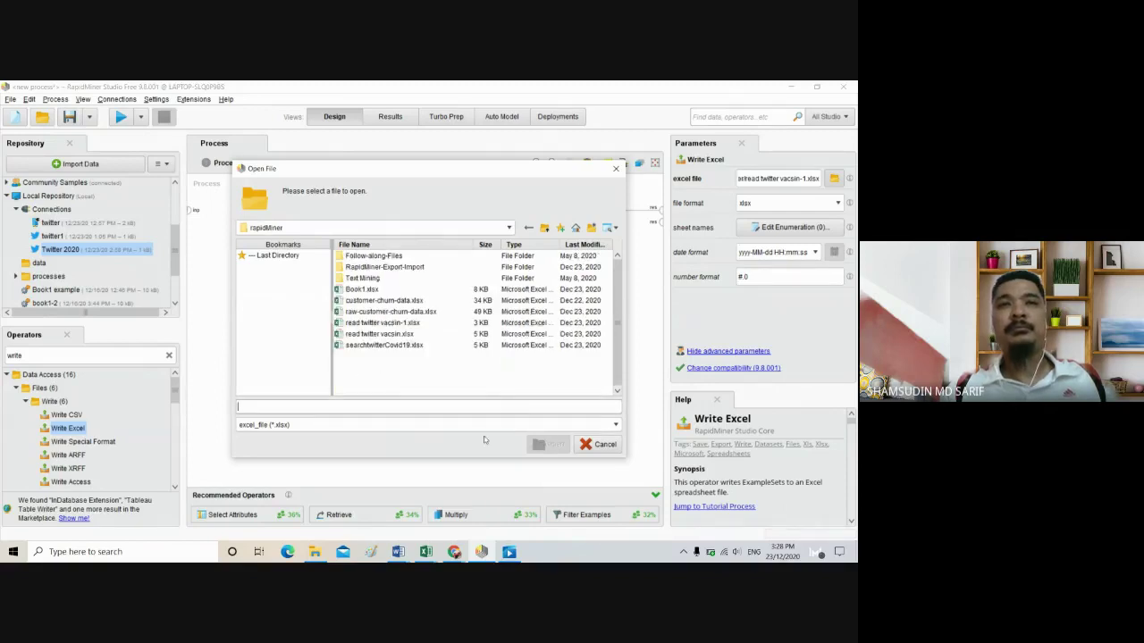
Name the output file read twitter vacsin-1.xlsx and recheck it in the file browser.
{"action": "left_click", "coordinate": [377, 335]}
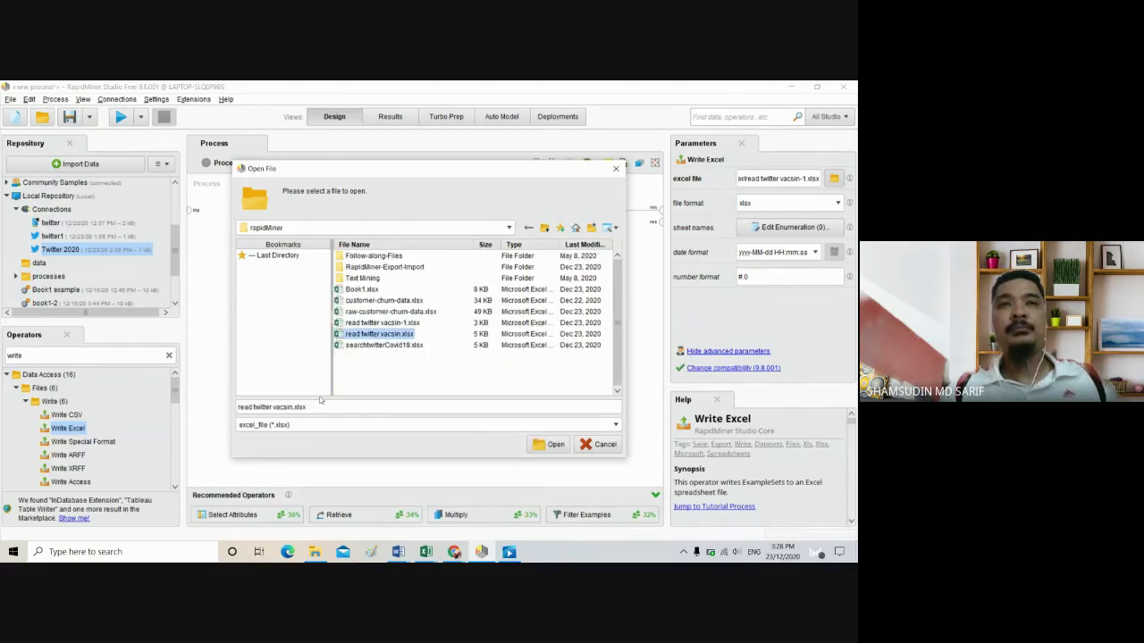
{"action": "left_click", "coordinate": [294, 406]}
{"action": "type", "text": "-1"}
{"action": "key", "text": "Return"}
{"action": "left_click", "coordinate": [316, 321]}
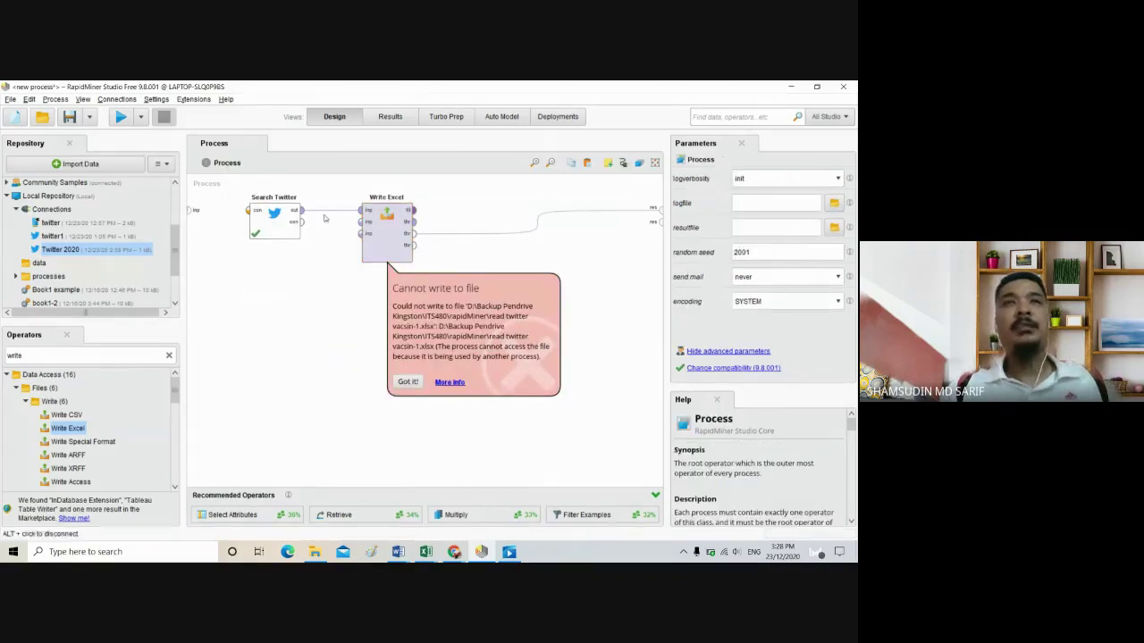
{"action": "left_click", "coordinate": [128, 119]}
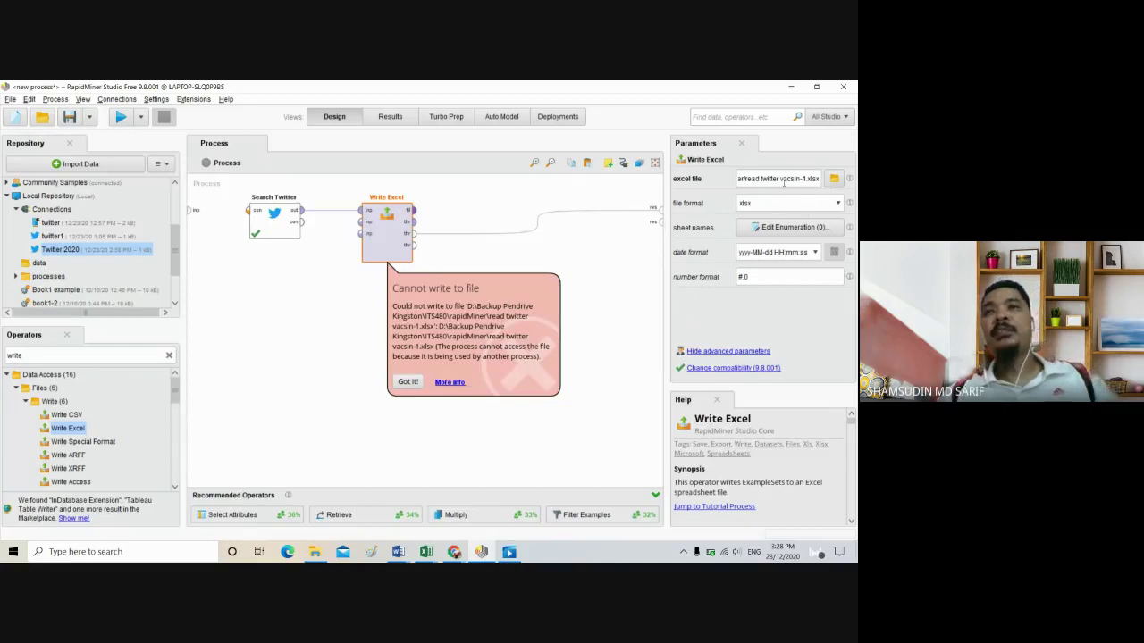
{"action": "left_click", "coordinate": [834, 178]}
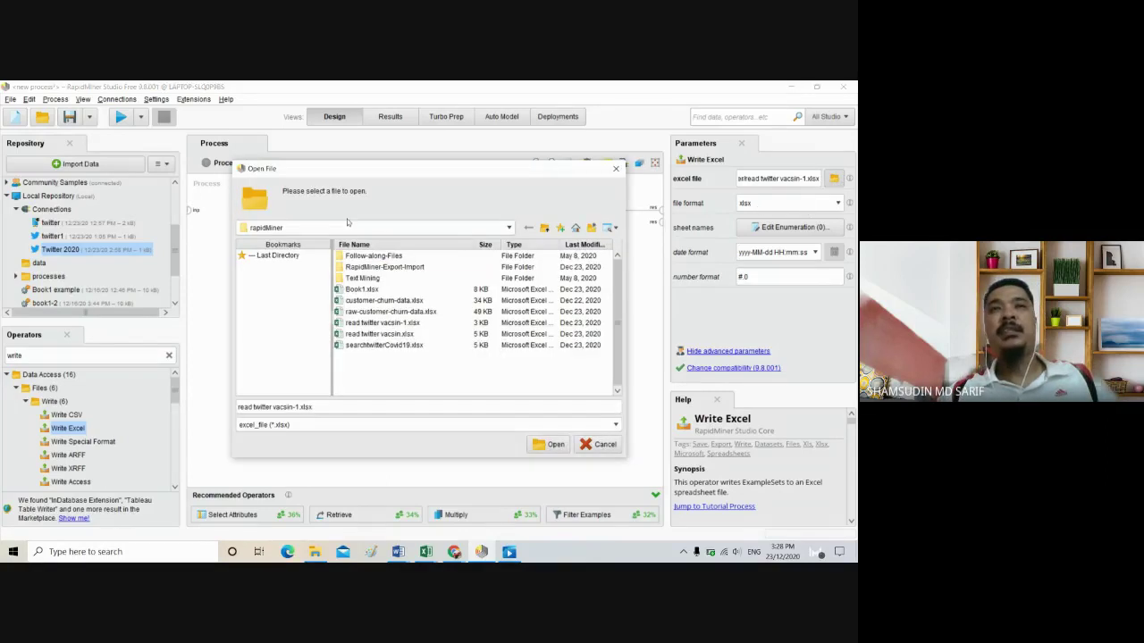
{"action": "left_click", "coordinate": [599, 446]}
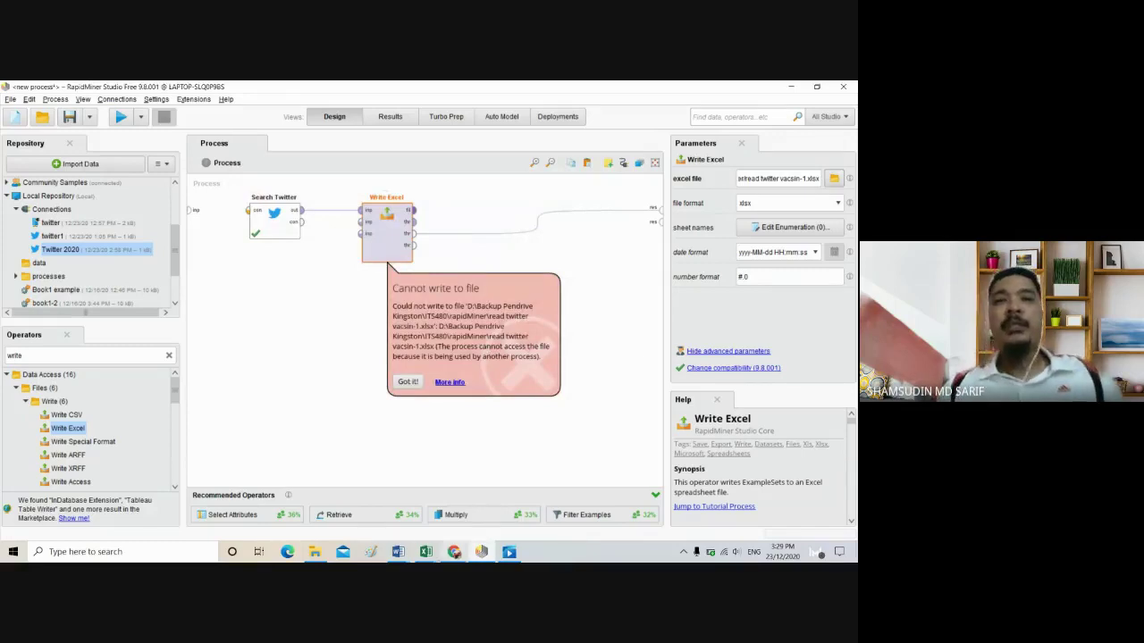
Close the header-only read twitter vacsin-1 workbook and bring read twitter vacsin to the front.
{"action": "mouse_move", "coordinate": [425, 551]}
{"action": "left_click", "coordinate": [804, 493]}
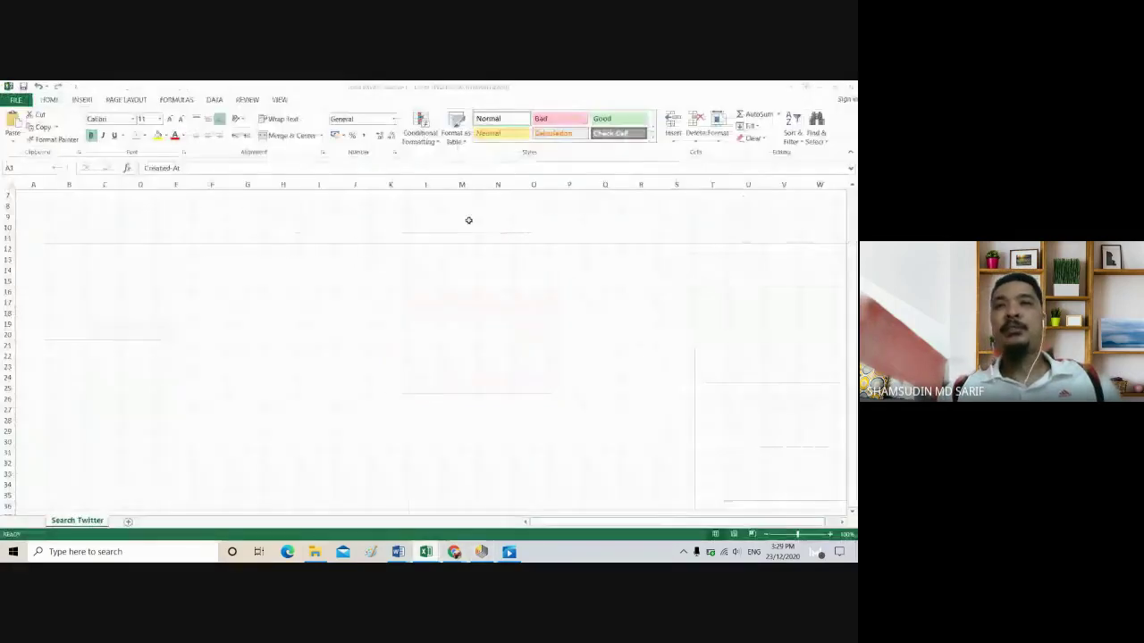
{"action": "scroll", "coordinate": [150, 252], "scroll_direction": "up", "scroll_amount": 2}
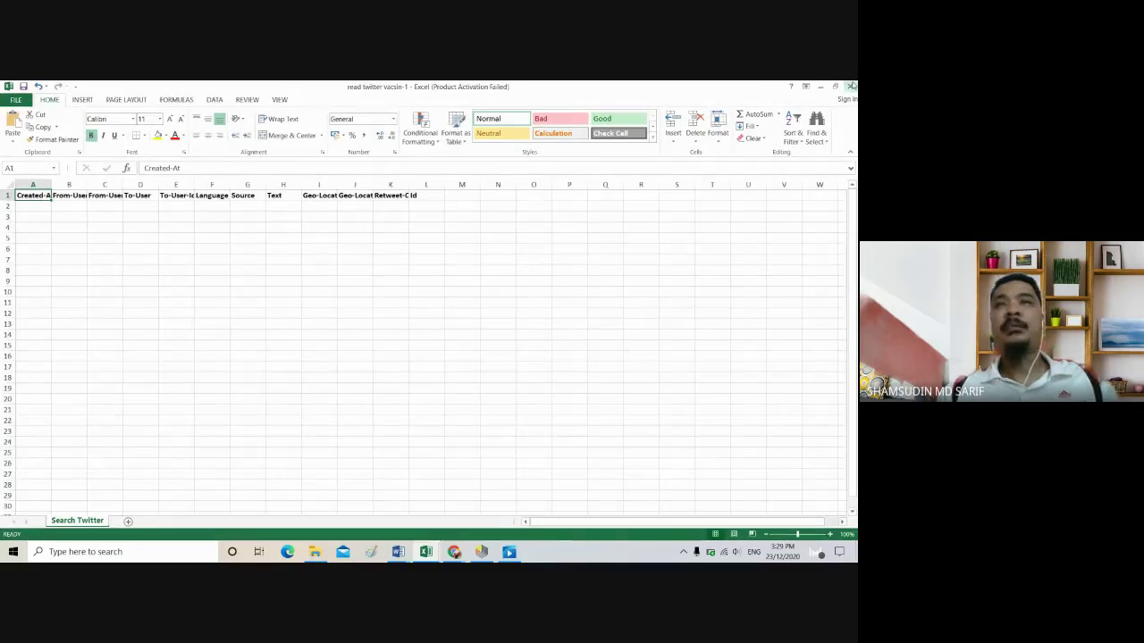
{"action": "left_click", "coordinate": [850, 87]}
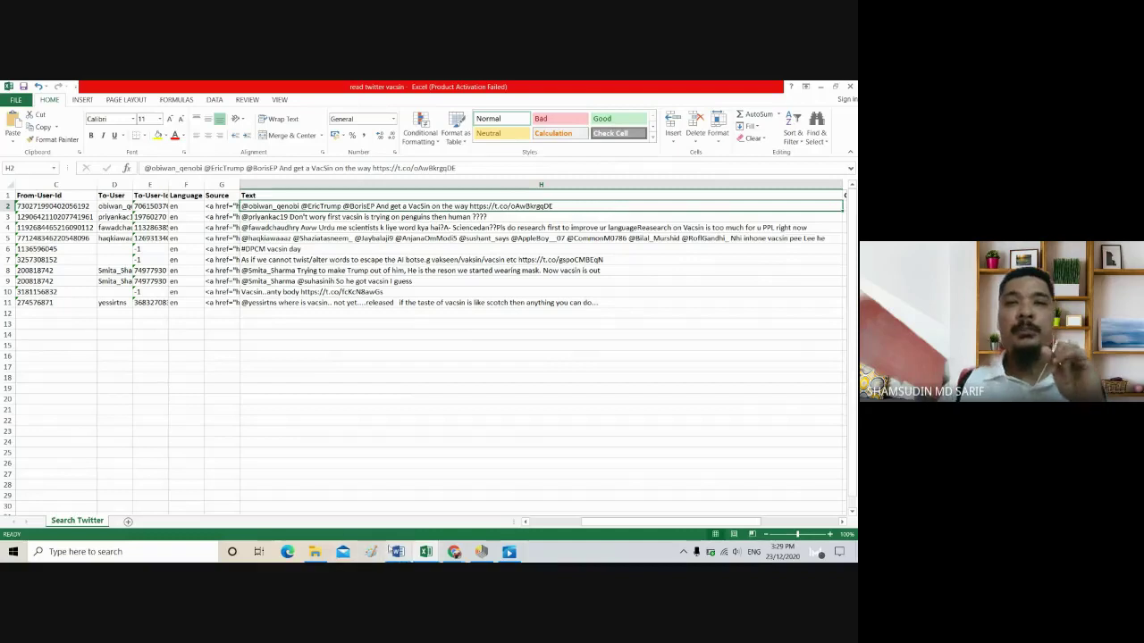
{"action": "left_click", "coordinate": [425, 551]}
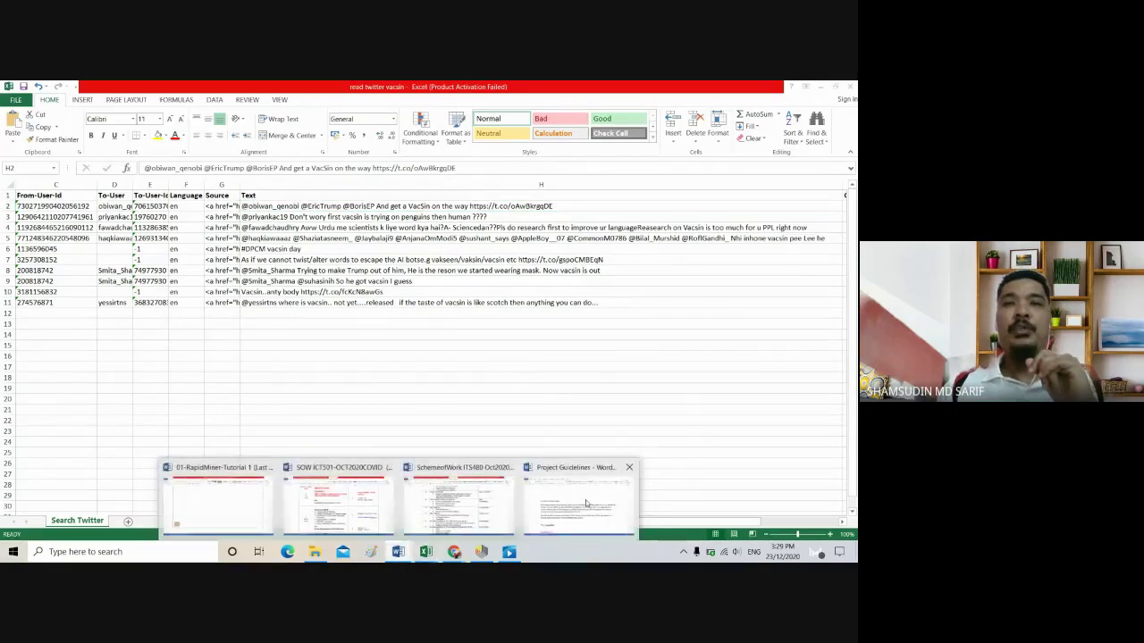
Highlight the test dataset paragraph in Project Guidelines and scroll through the report outline to Methodology.
{"action": "left_click", "coordinate": [587, 504]}
{"action": "left_click_drag", "start_coordinate": [127, 337], "coordinate": [465, 362]}
{"action": "left_click", "coordinate": [465, 362]}
{"action": "scroll", "coordinate": [230, 261], "scroll_direction": "down", "scroll_amount": 4}
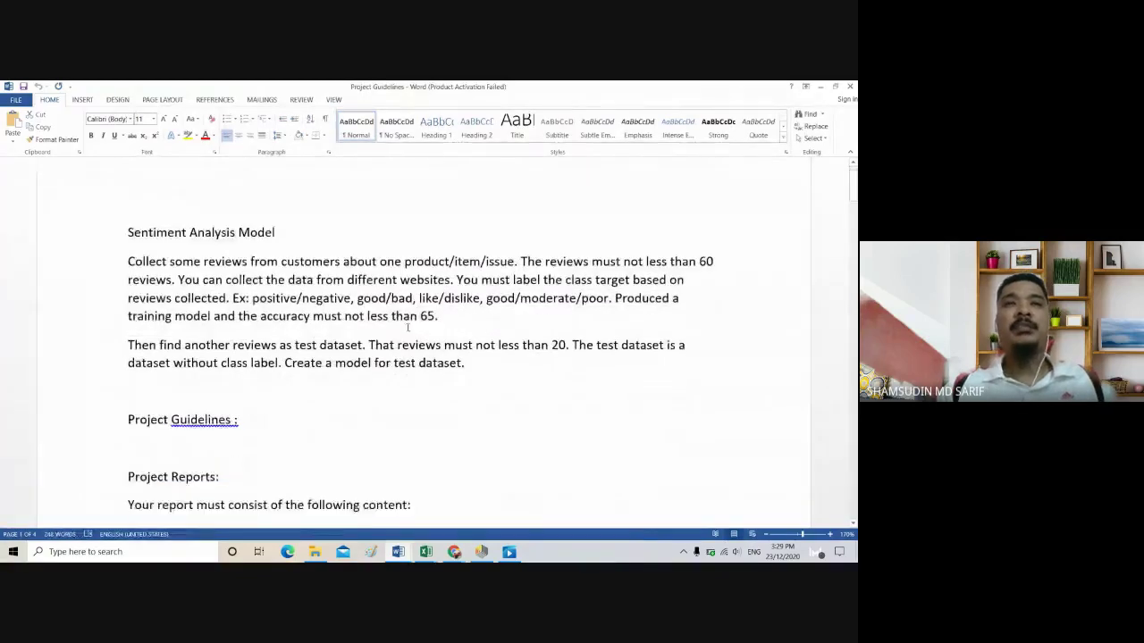
{"action": "scroll", "coordinate": [230, 260], "scroll_direction": "up", "scroll_amount": 1}
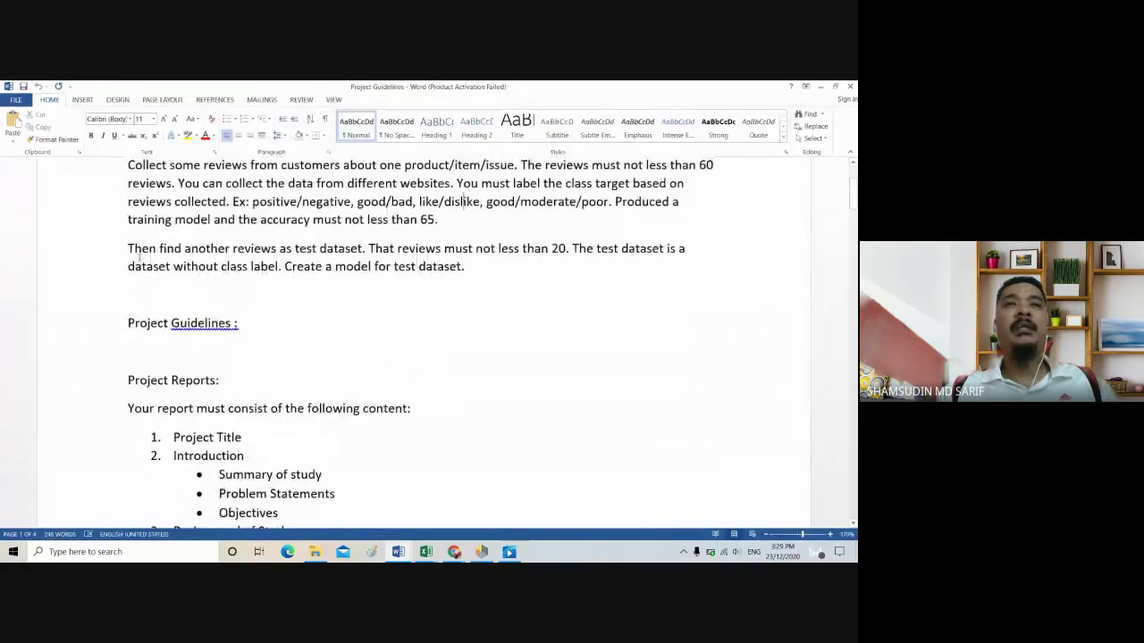
{"action": "left_click_drag", "start_coordinate": [128, 250], "coordinate": [438, 274]}
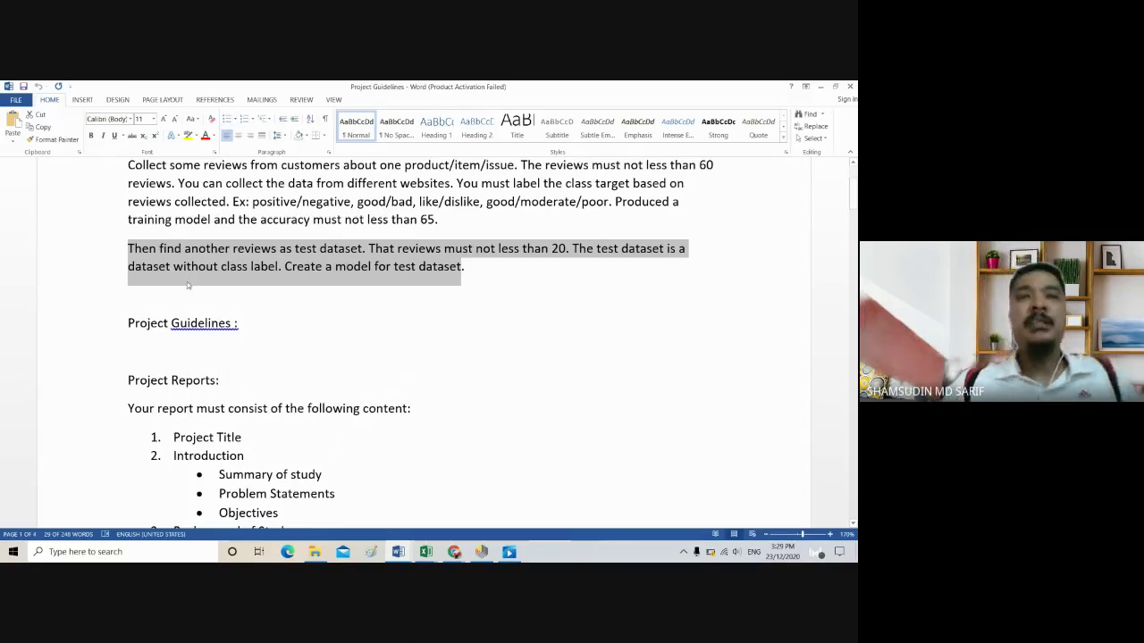
{"action": "scroll", "coordinate": [166, 241], "scroll_direction": "down", "scroll_amount": 2}
{"action": "scroll", "coordinate": [167, 241], "scroll_direction": "down", "scroll_amount": 2}
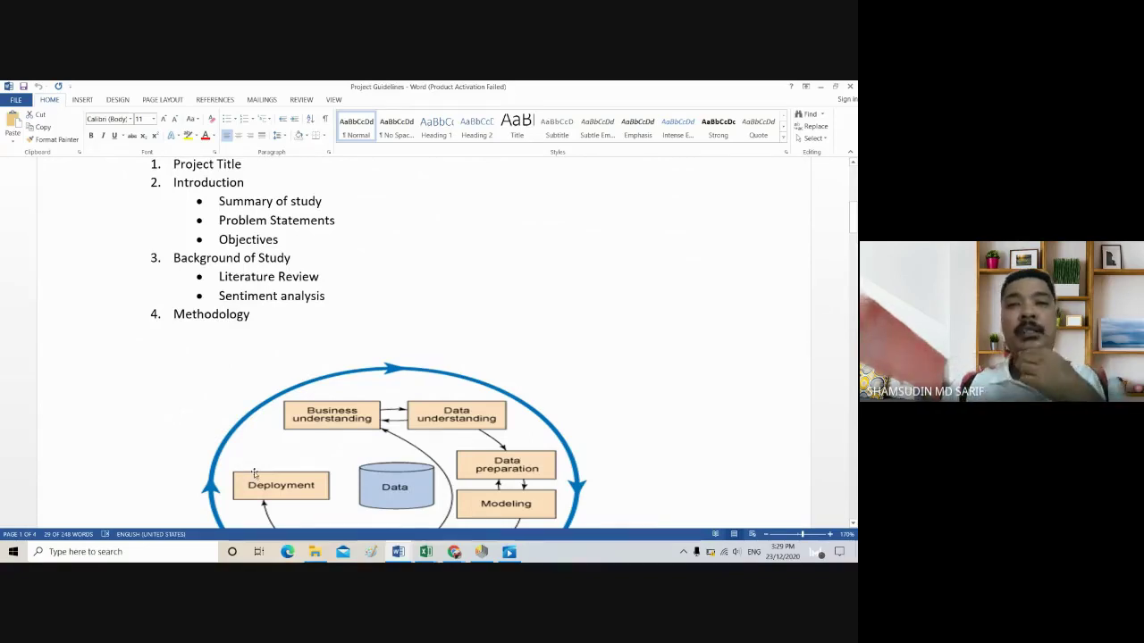
{"action": "mouse_move", "coordinate": [455, 554]}
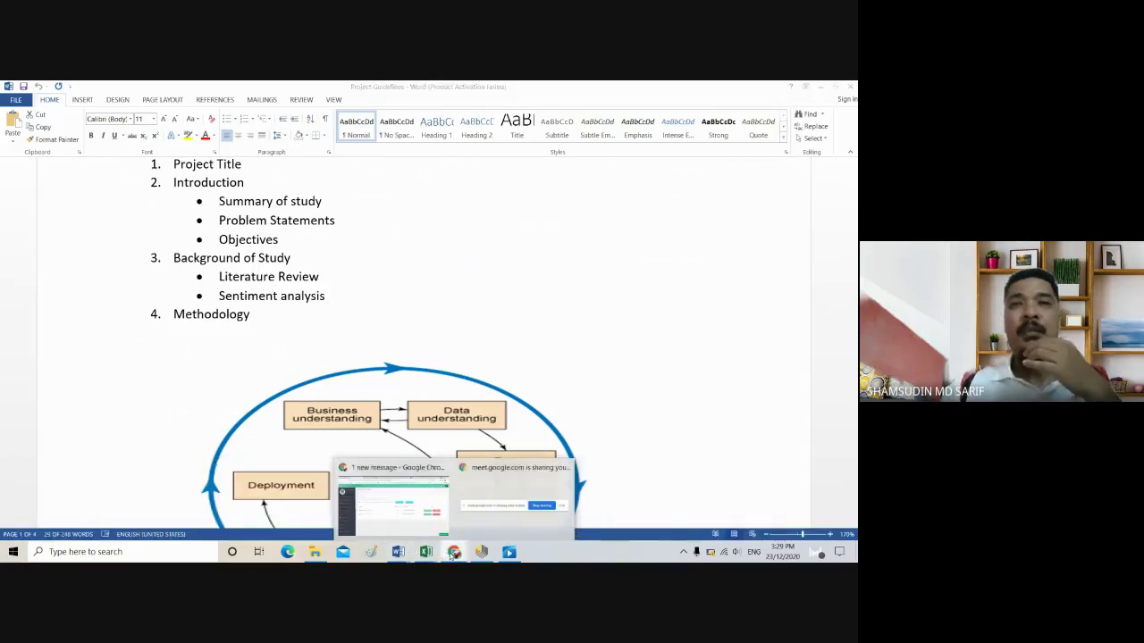
Glance at the ufuture course content and Twitter home page, then return to RapidMiner Studio.
{"action": "left_click", "coordinate": [368, 468]}
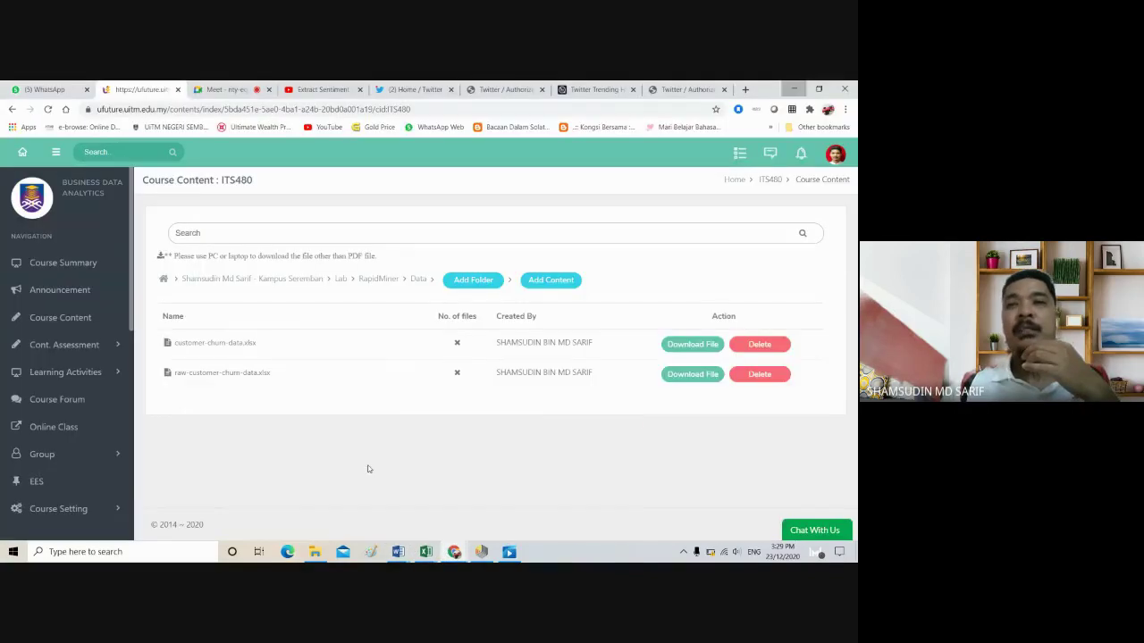
{"action": "left_click", "coordinate": [408, 90]}
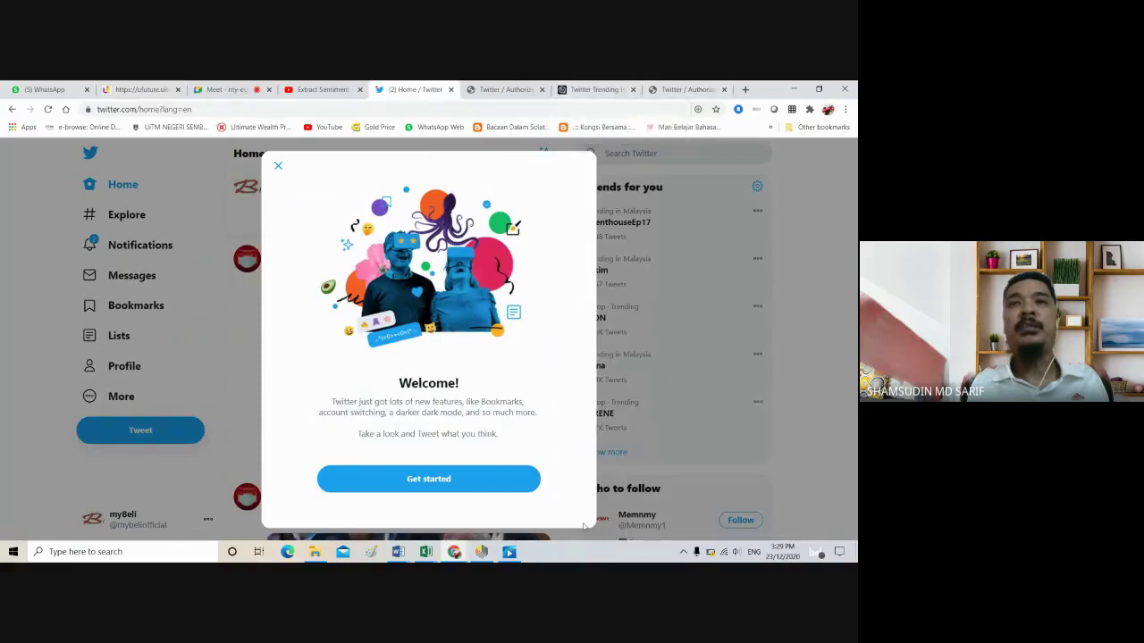
{"action": "left_click", "coordinate": [483, 547]}
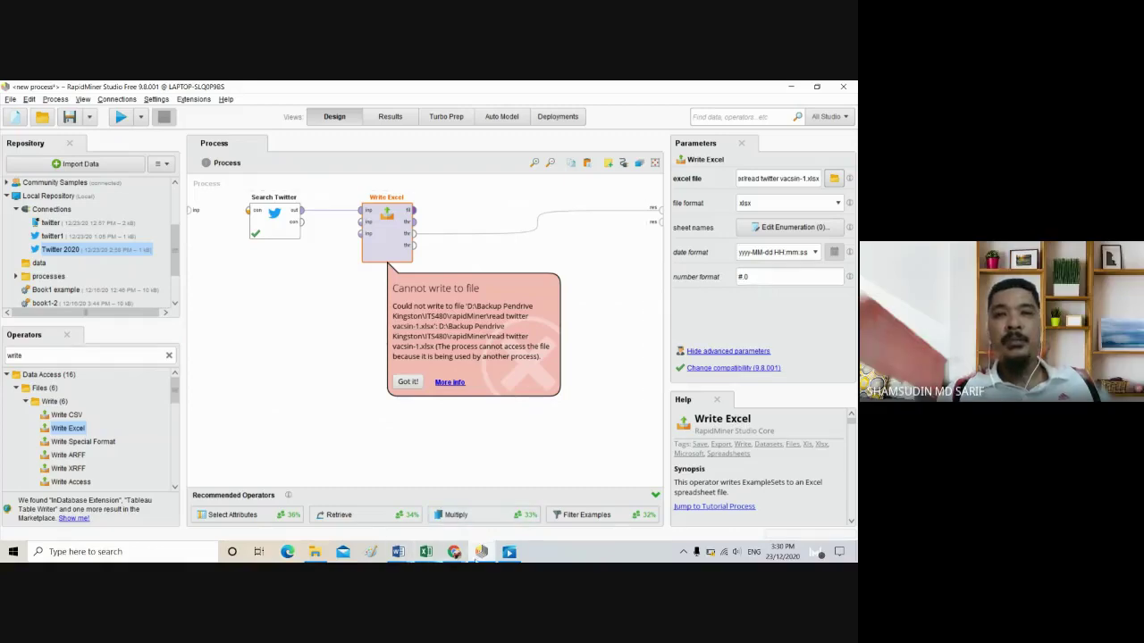
Reopen Project Guidelines and highlight the requirement of more than 60 reviews.
{"action": "left_click", "coordinate": [398, 552]}
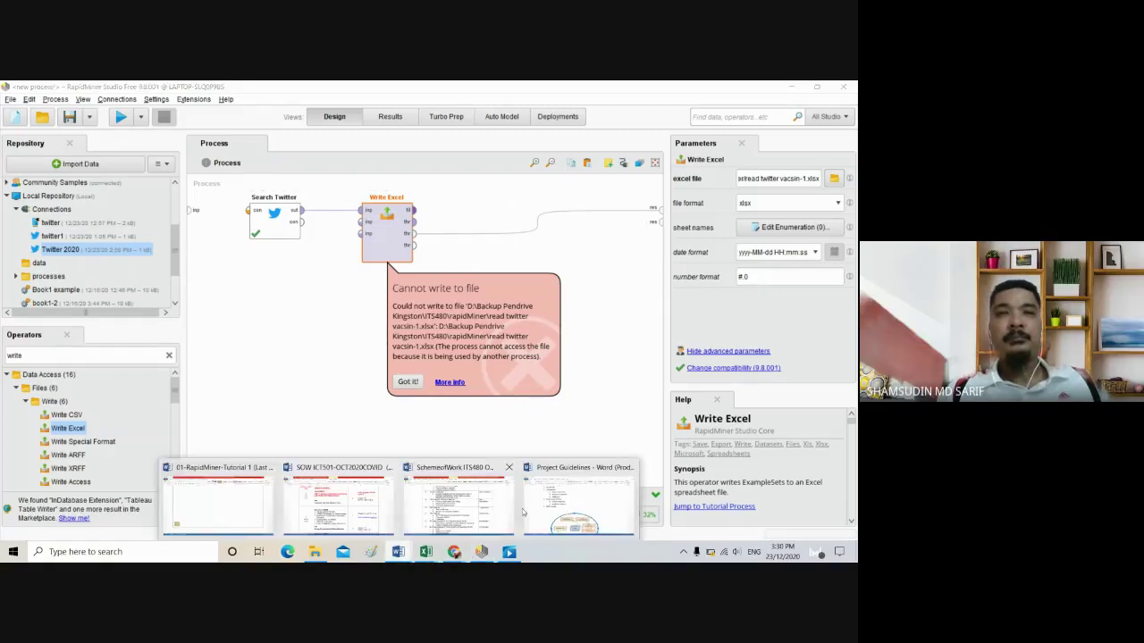
{"action": "mouse_move", "coordinate": [541, 511]}
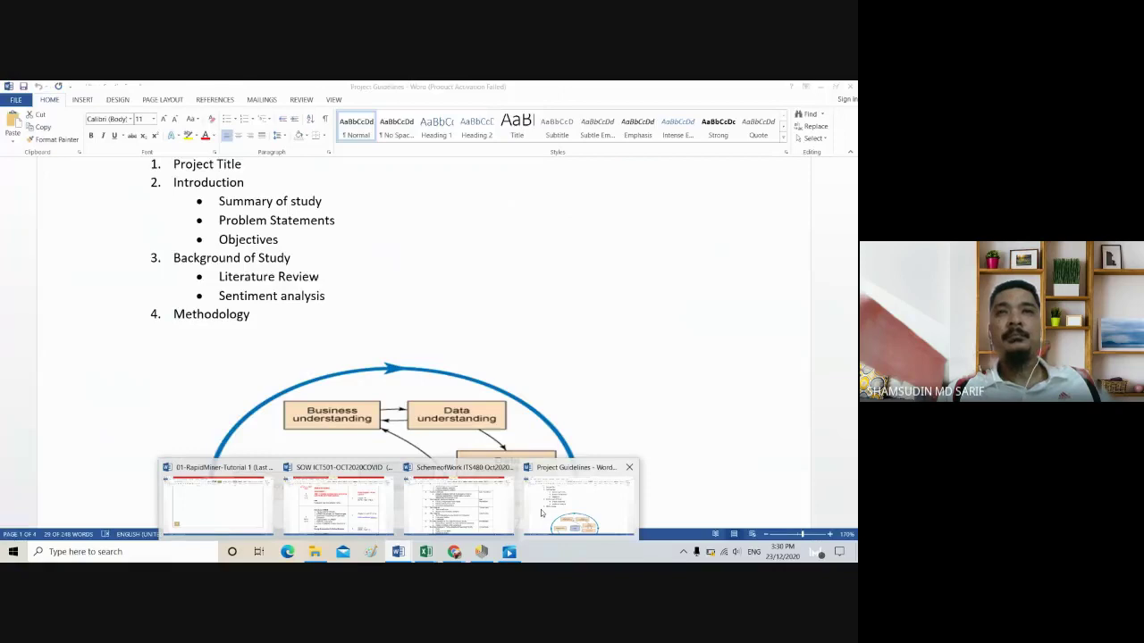
{"action": "left_click", "coordinate": [540, 509]}
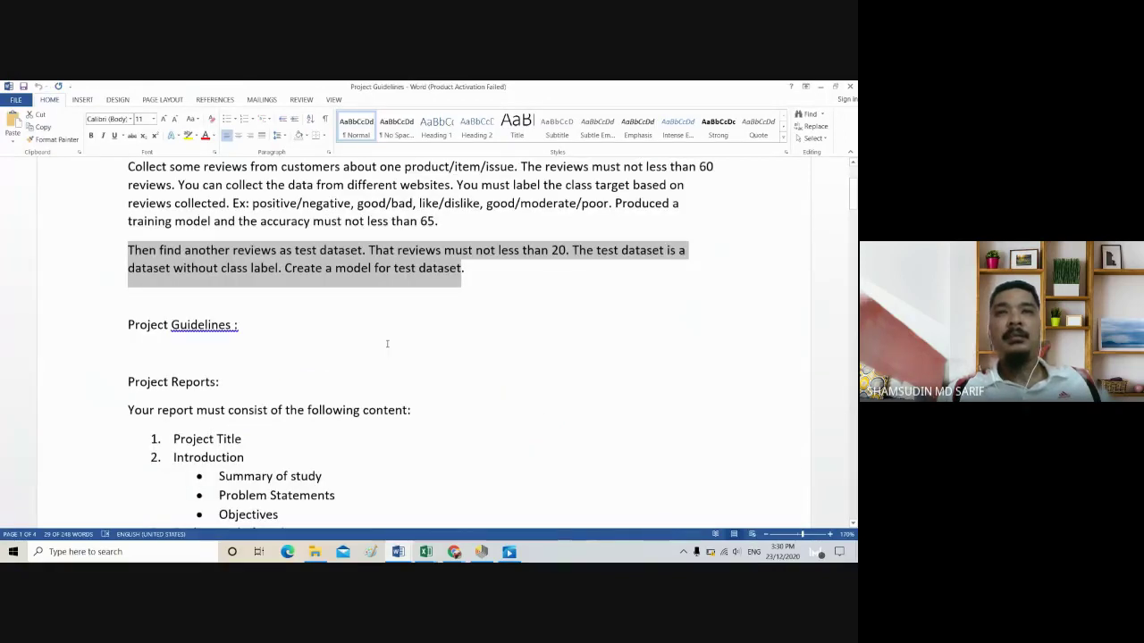
{"action": "scroll", "coordinate": [387, 343], "scroll_direction": "up", "scroll_amount": 3}
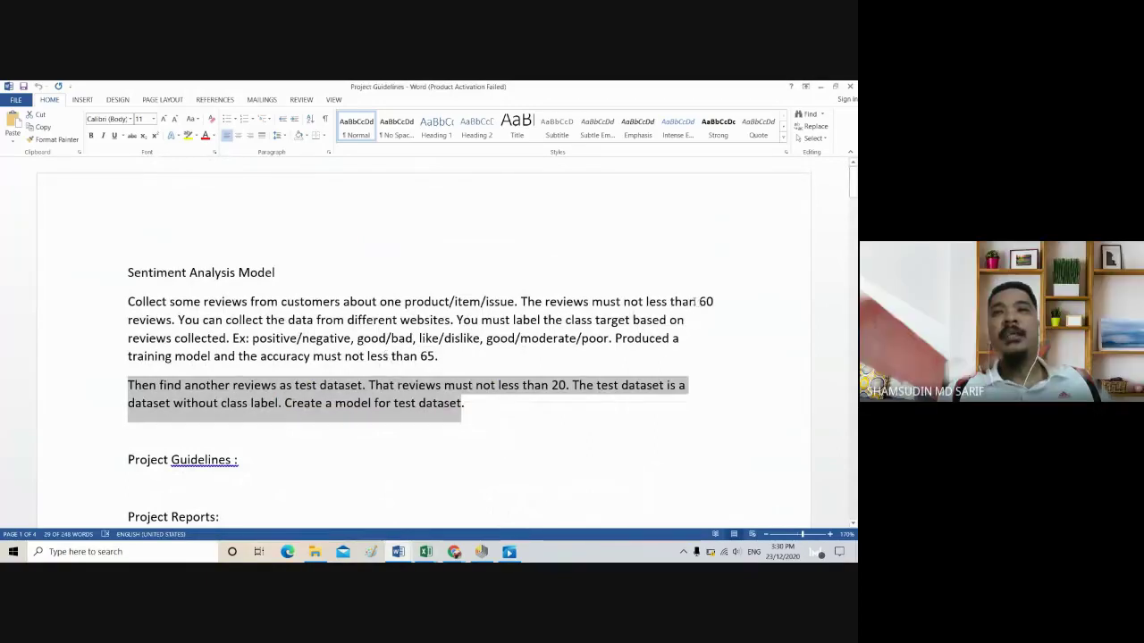
{"action": "left_click_drag", "start_coordinate": [670, 302], "coordinate": [715, 302]}
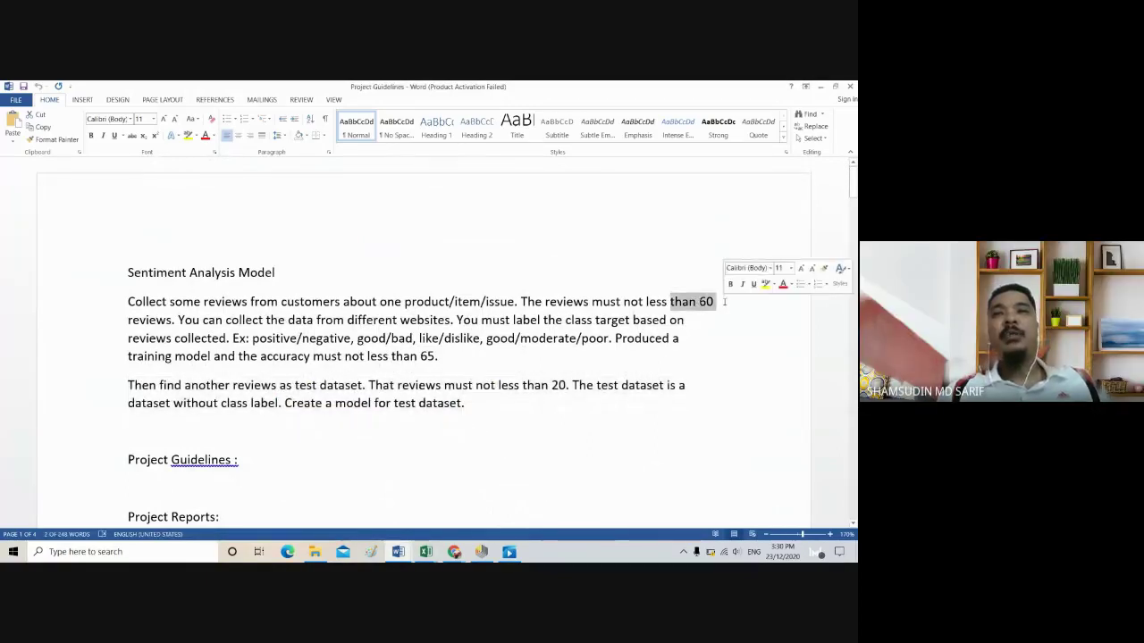
{"action": "left_click", "coordinate": [427, 553]}
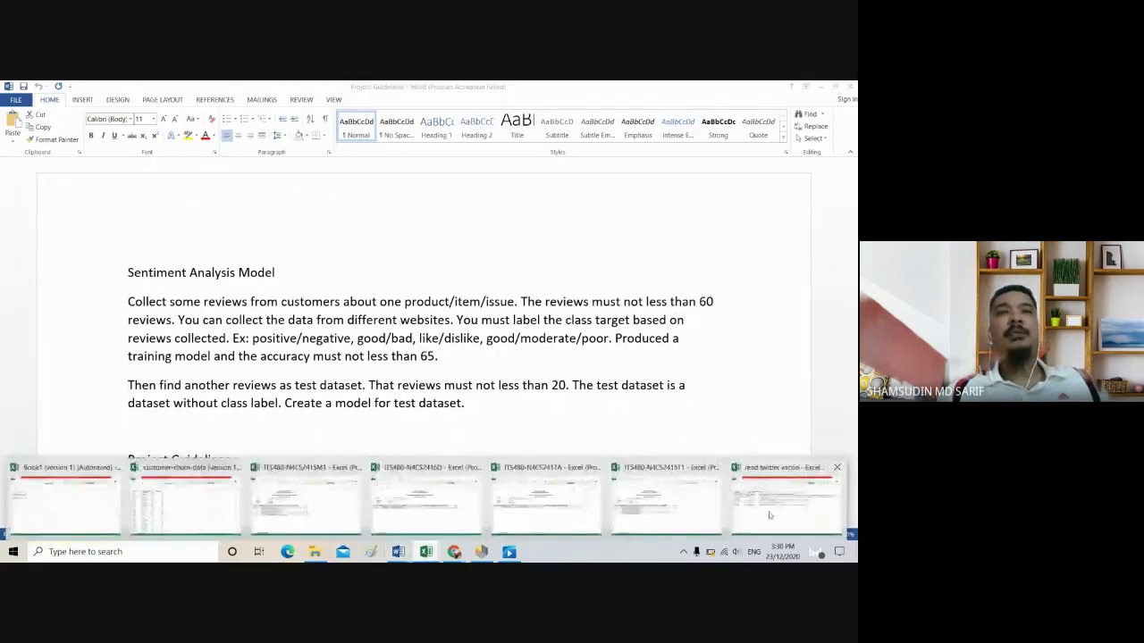
After checking the tweet data in Excel, set Search Twitter's result limit to 70.
{"action": "left_click", "coordinate": [769, 515]}
{"action": "left_click_drag", "start_coordinate": [54, 205], "coordinate": [446, 489]}
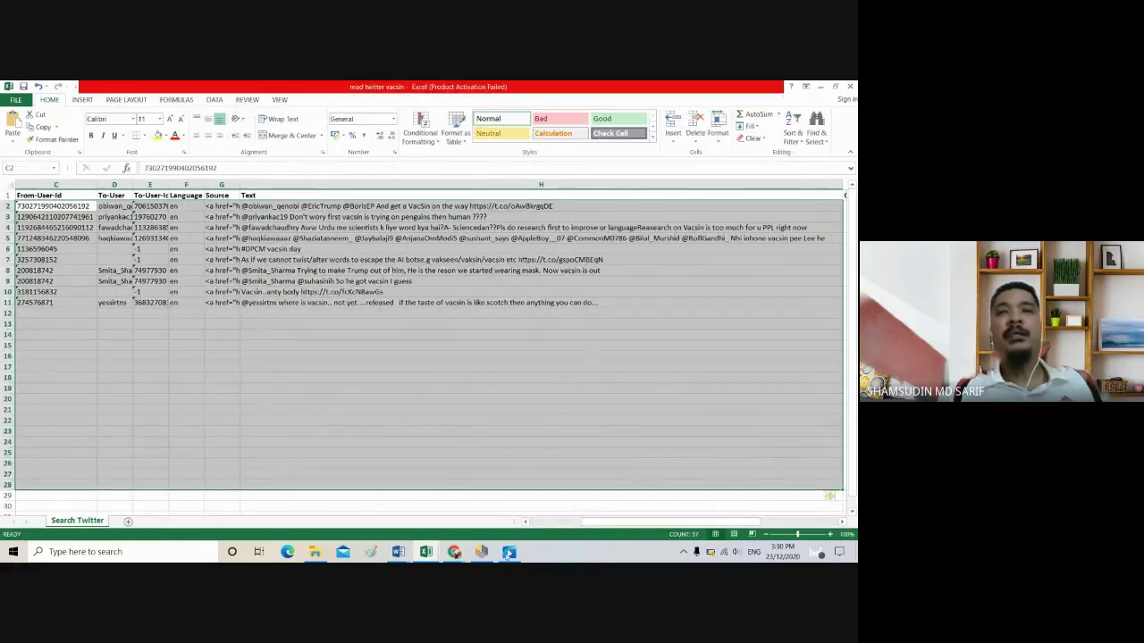
{"action": "left_click", "coordinate": [482, 552]}
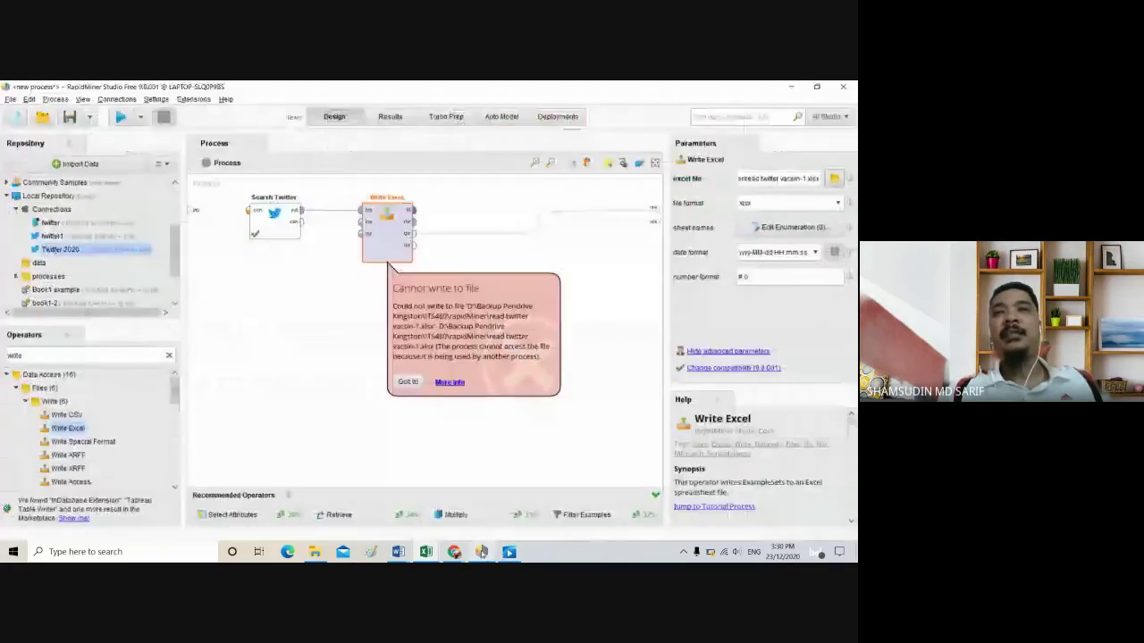
{"action": "left_click", "coordinate": [300, 223]}
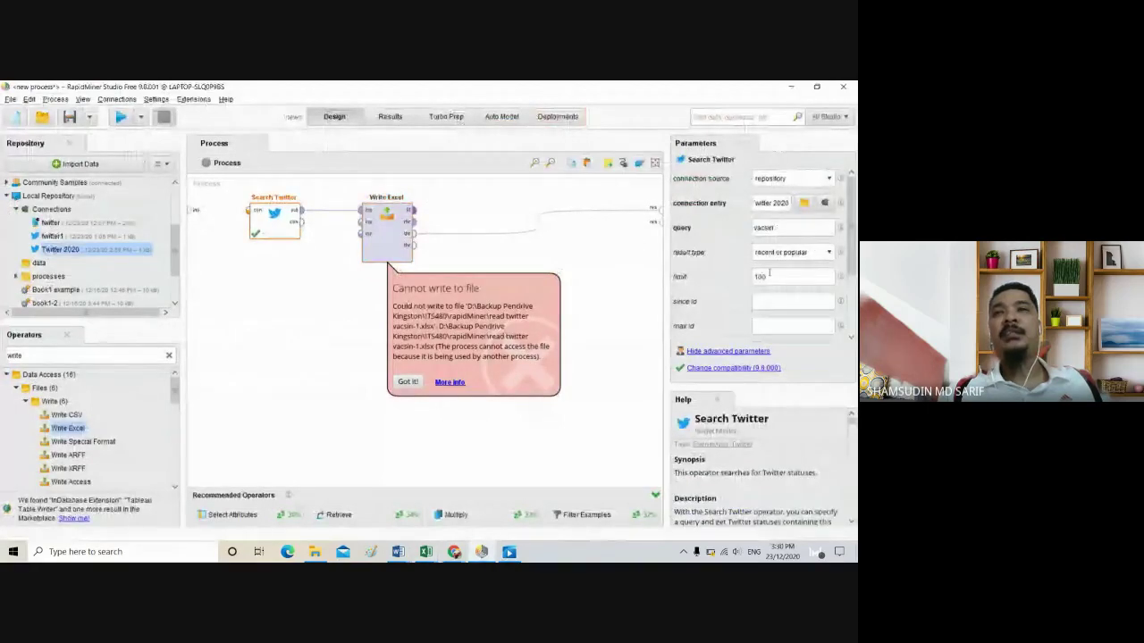
{"action": "left_click_drag", "start_coordinate": [753, 277], "coordinate": [768, 281]}
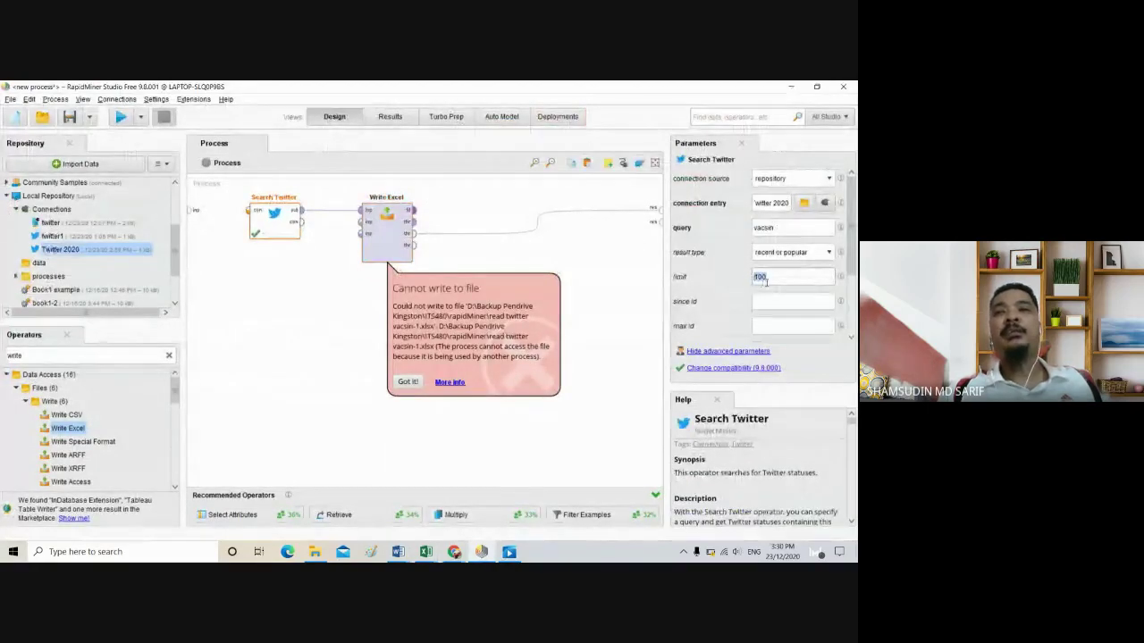
{"action": "type", "text": "7"}
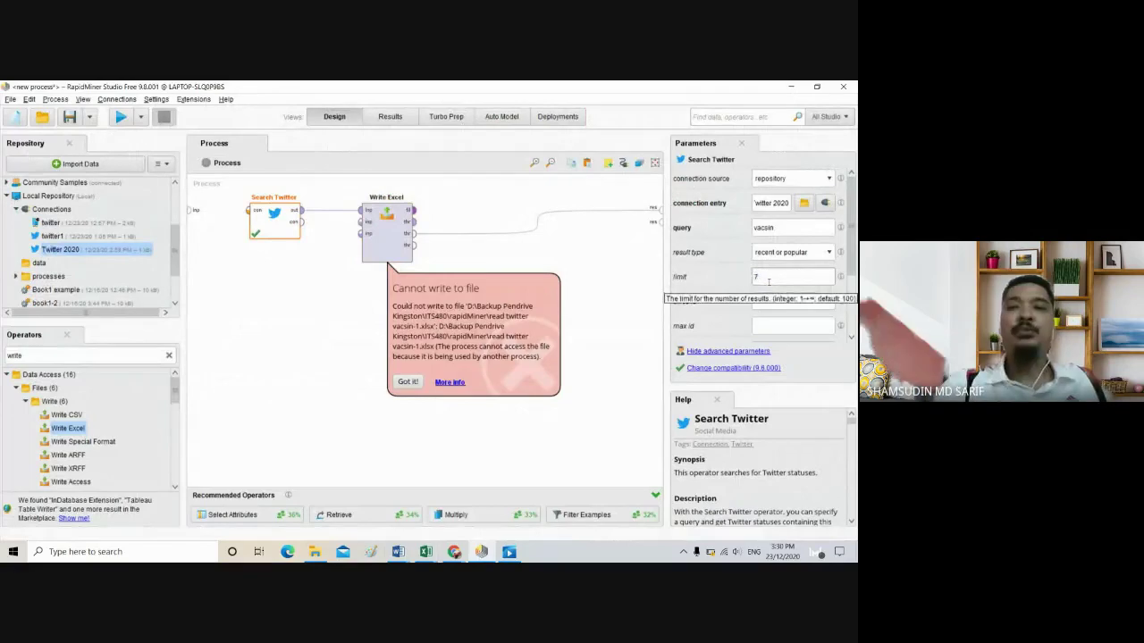
{"action": "type", "text": "0"}
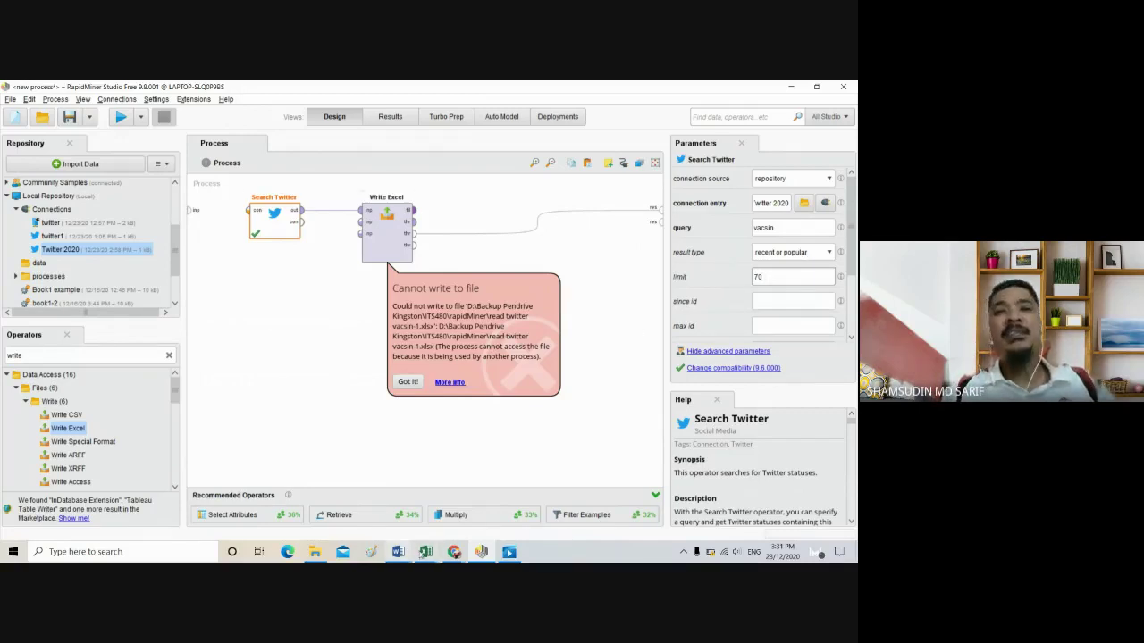
Select the ten vacsin tweets in C2:H11, then bring the Twitter browser window forward.
{"action": "left_click", "coordinate": [425, 551]}
{"action": "left_click", "coordinate": [746, 501]}
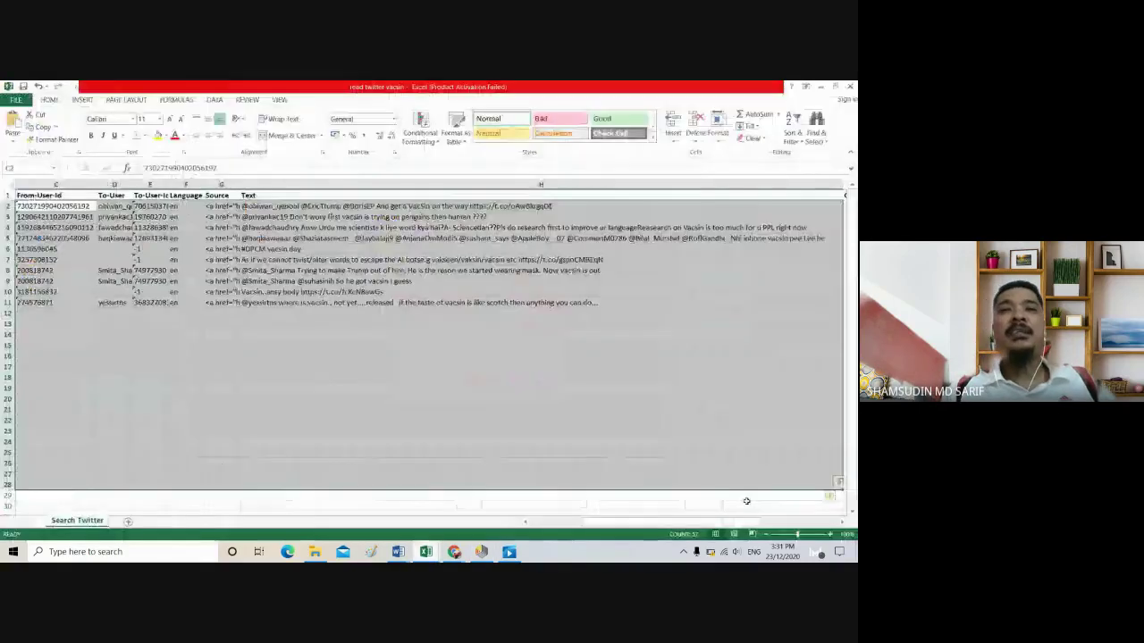
{"action": "left_click", "coordinate": [423, 369]}
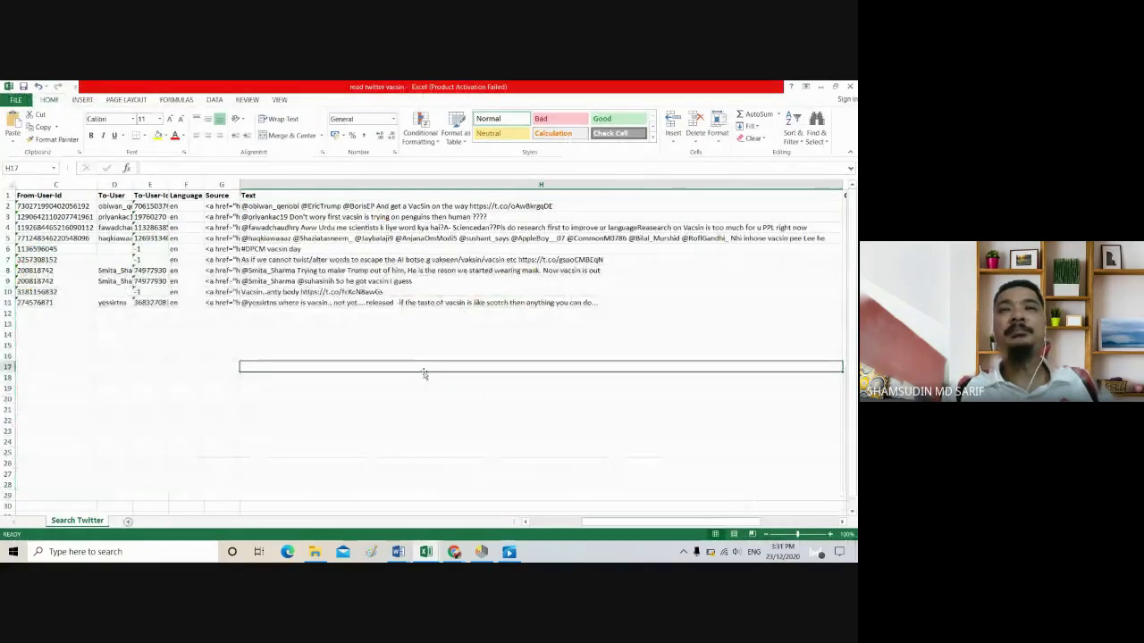
{"action": "left_click_drag", "start_coordinate": [56, 207], "coordinate": [350, 302]}
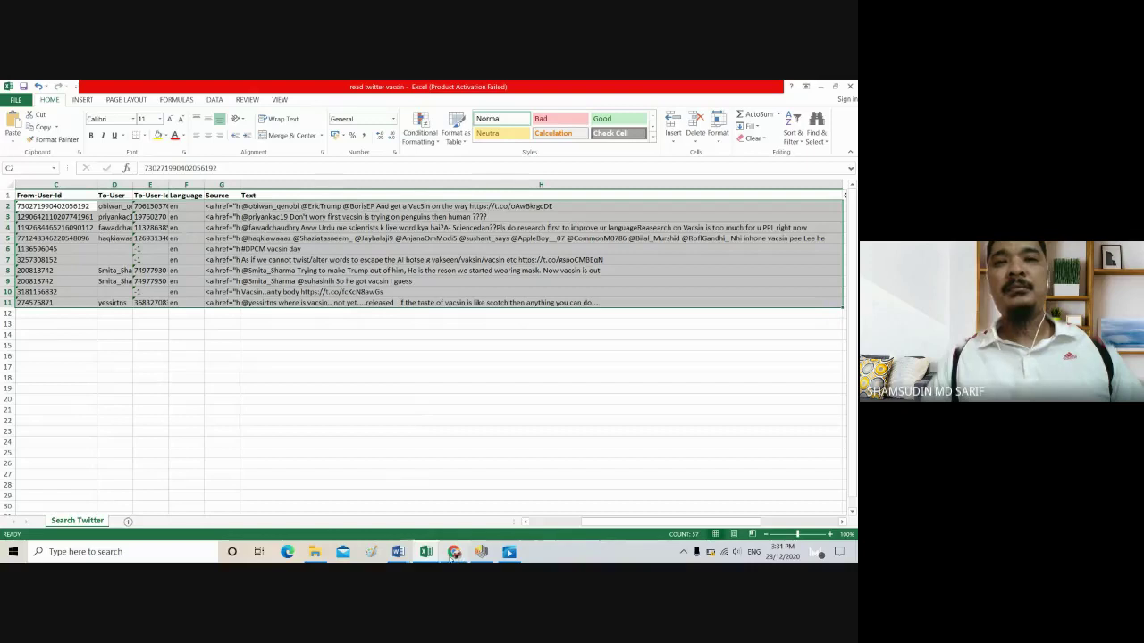
{"action": "mouse_move", "coordinate": [453, 552]}
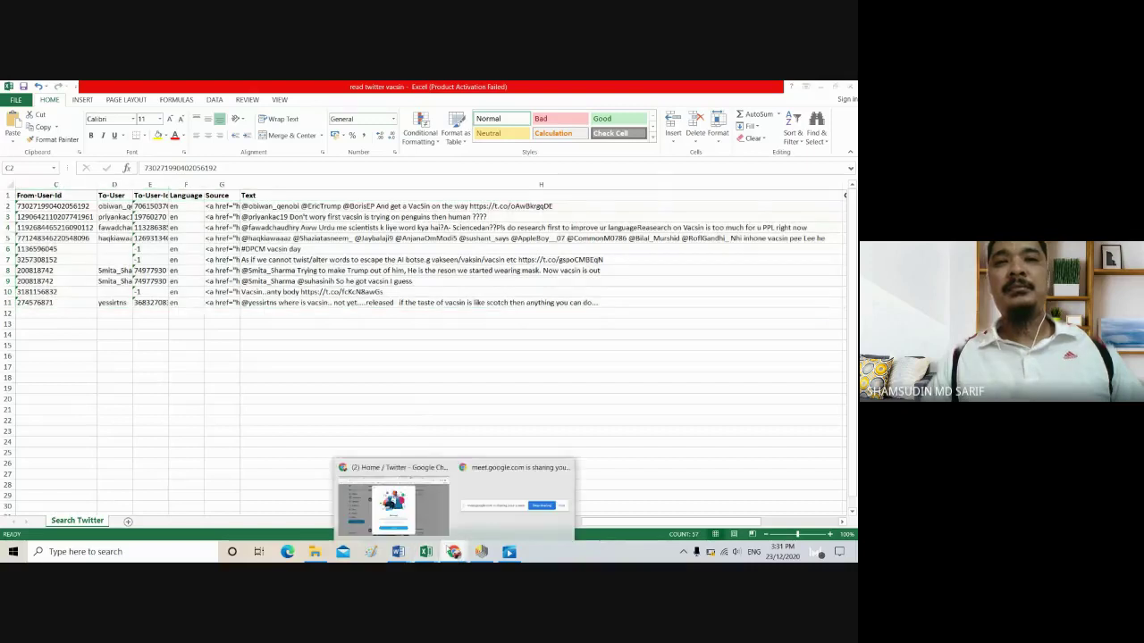
{"action": "left_click", "coordinate": [401, 466]}
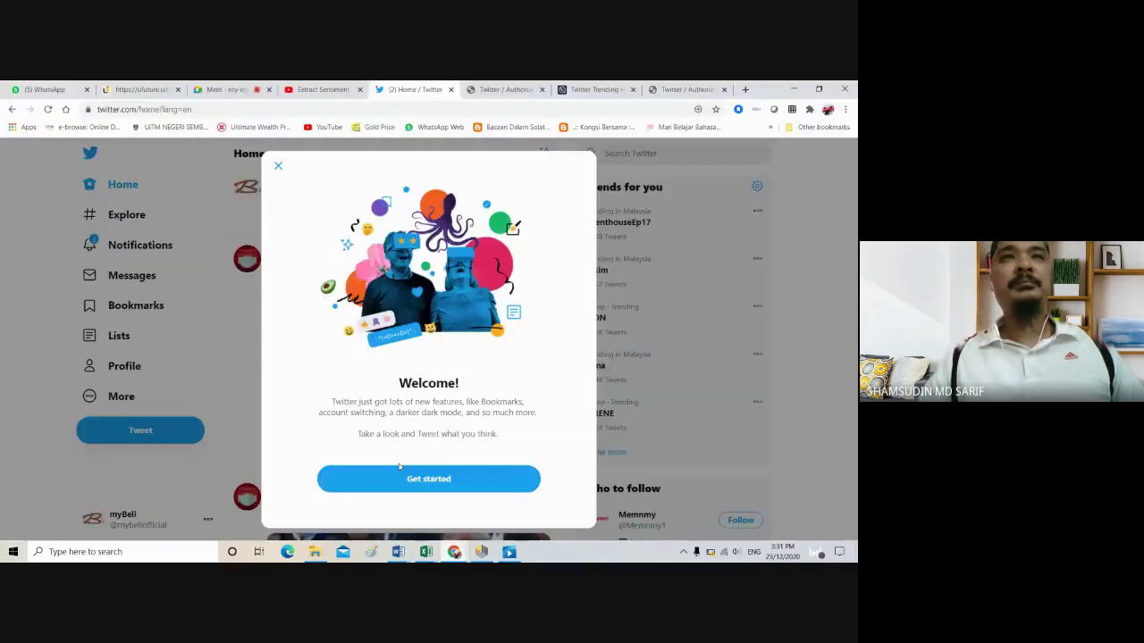
Return to the Meet presentation tab, then bring up RapidMiner with its Write Excel error.
{"action": "left_click", "coordinate": [215, 89]}
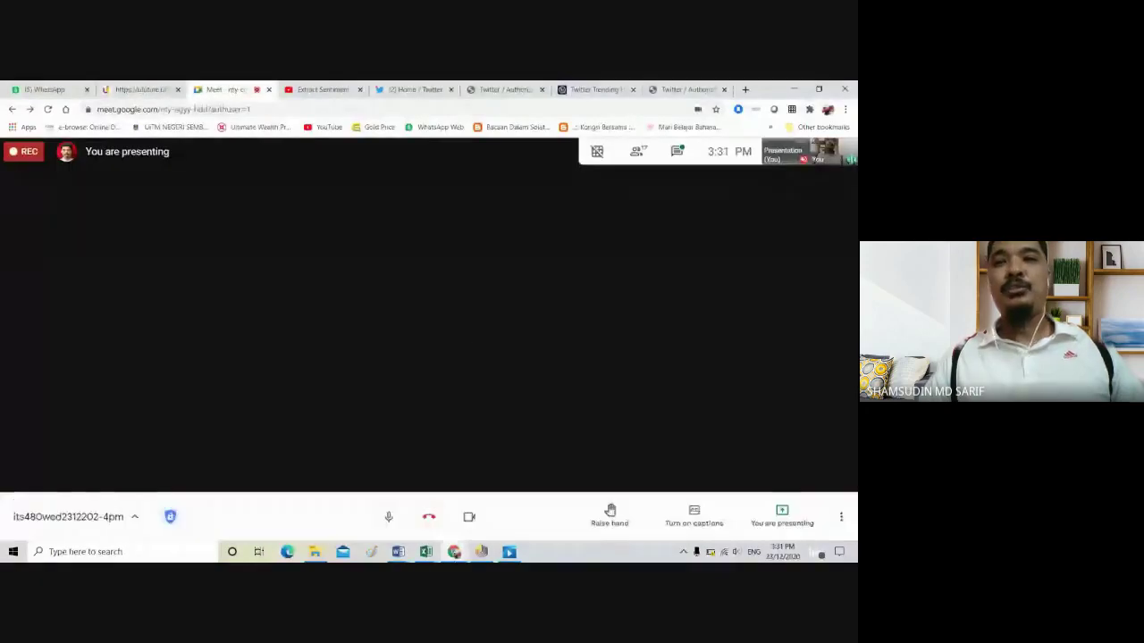
{"action": "left_click", "coordinate": [480, 551]}
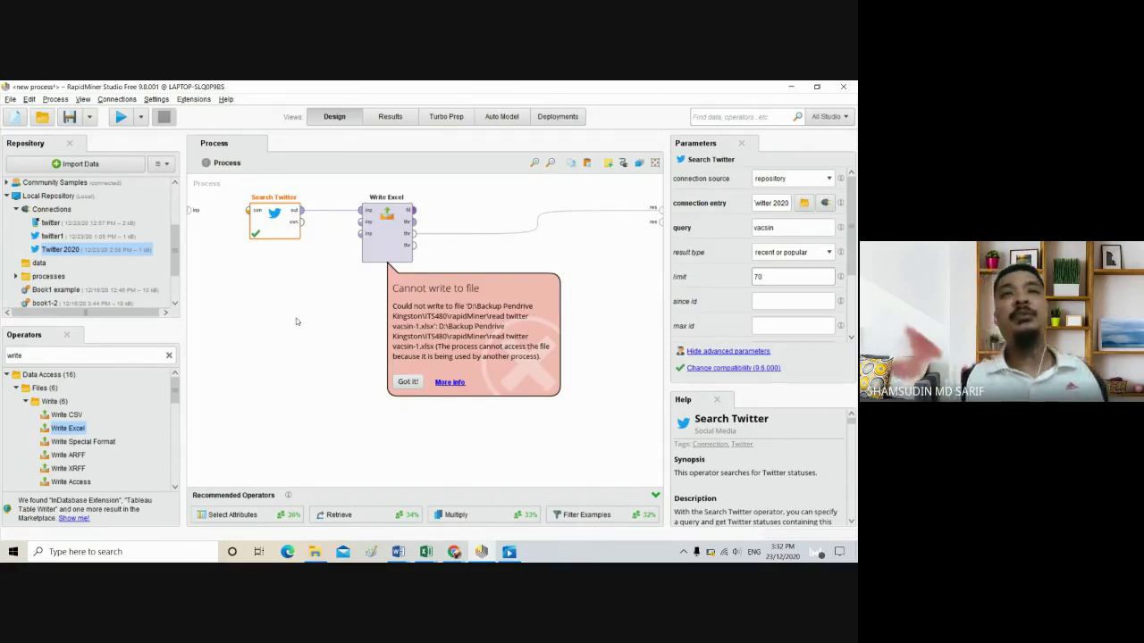
{"action": "left_click", "coordinate": [119, 101]}
{"action": "left_click", "coordinate": [147, 114]}
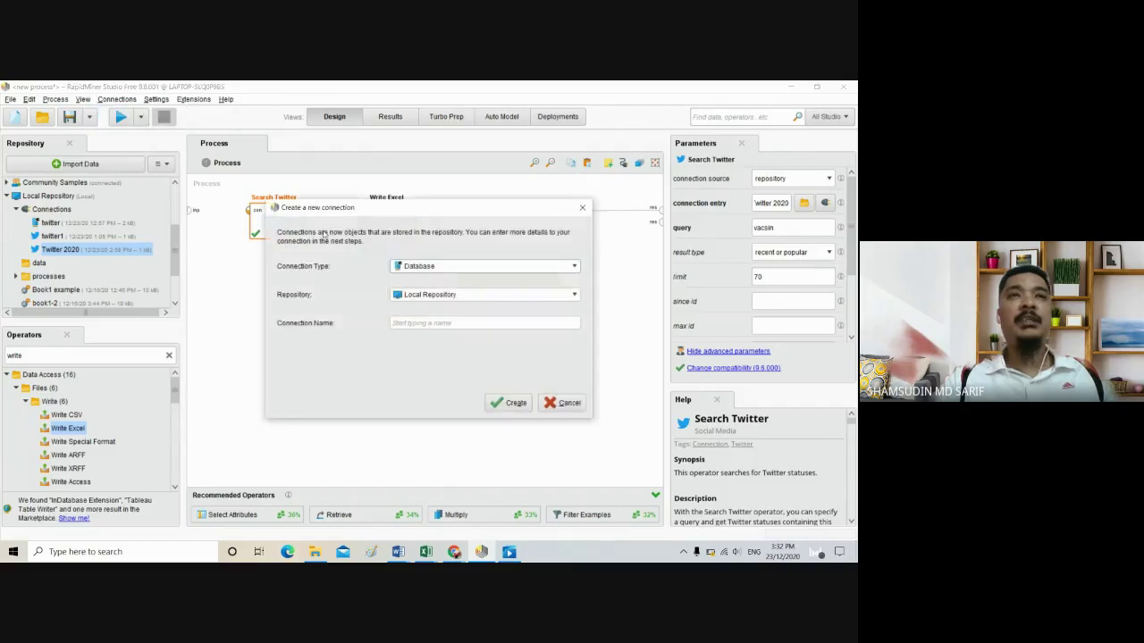
{"action": "left_click", "coordinate": [427, 267]}
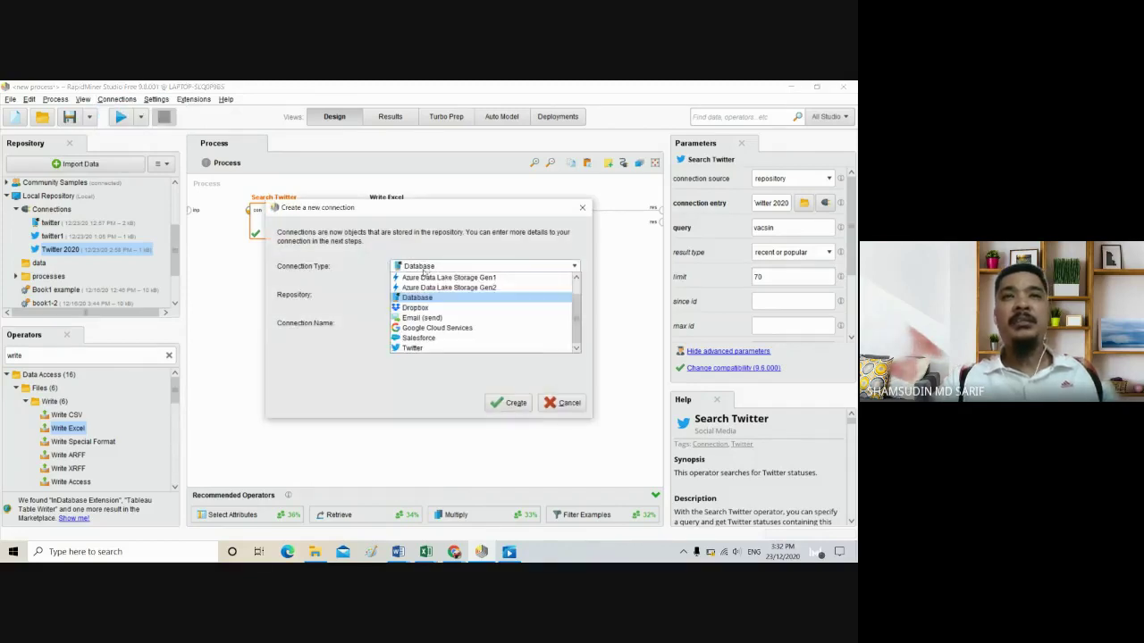
{"action": "scroll", "coordinate": [428, 304], "scroll_direction": "up", "scroll_amount": 3}
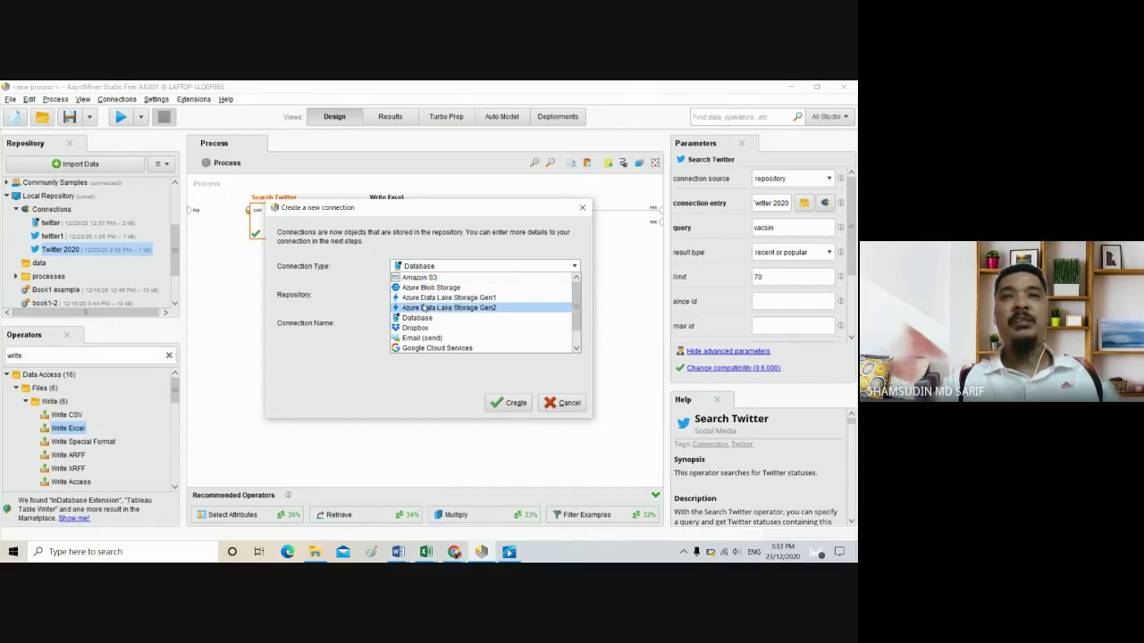
{"action": "scroll", "coordinate": [424, 308], "scroll_direction": "down", "scroll_amount": 1}
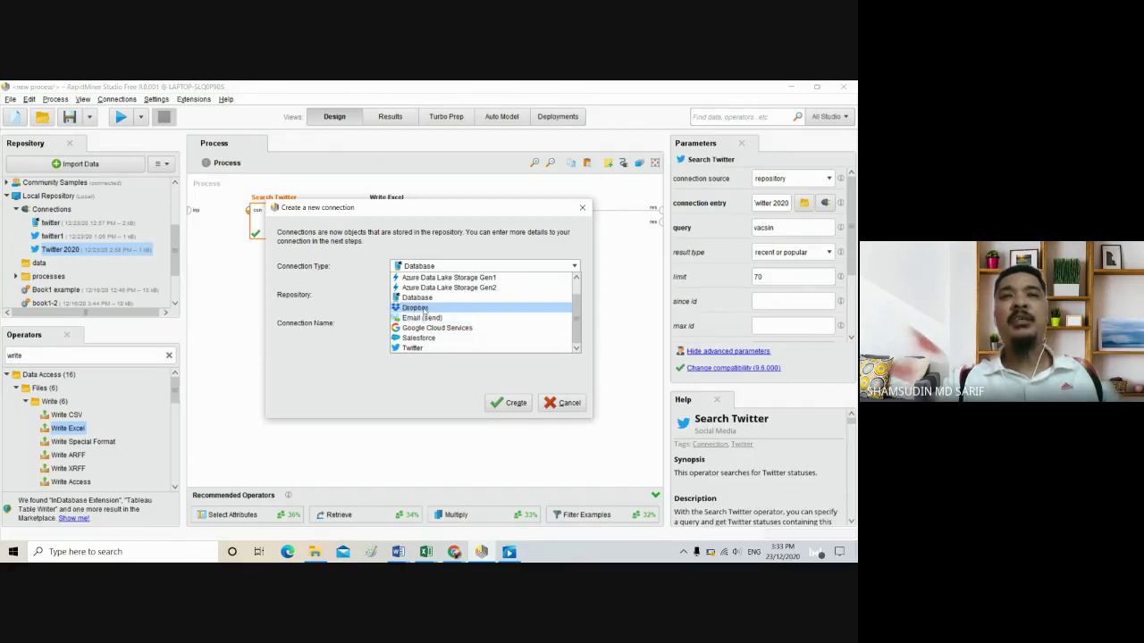
{"action": "scroll", "coordinate": [454, 317], "scroll_direction": "up", "scroll_amount": 1}
{"action": "scroll", "coordinate": [451, 326], "scroll_direction": "down", "scroll_amount": 1}
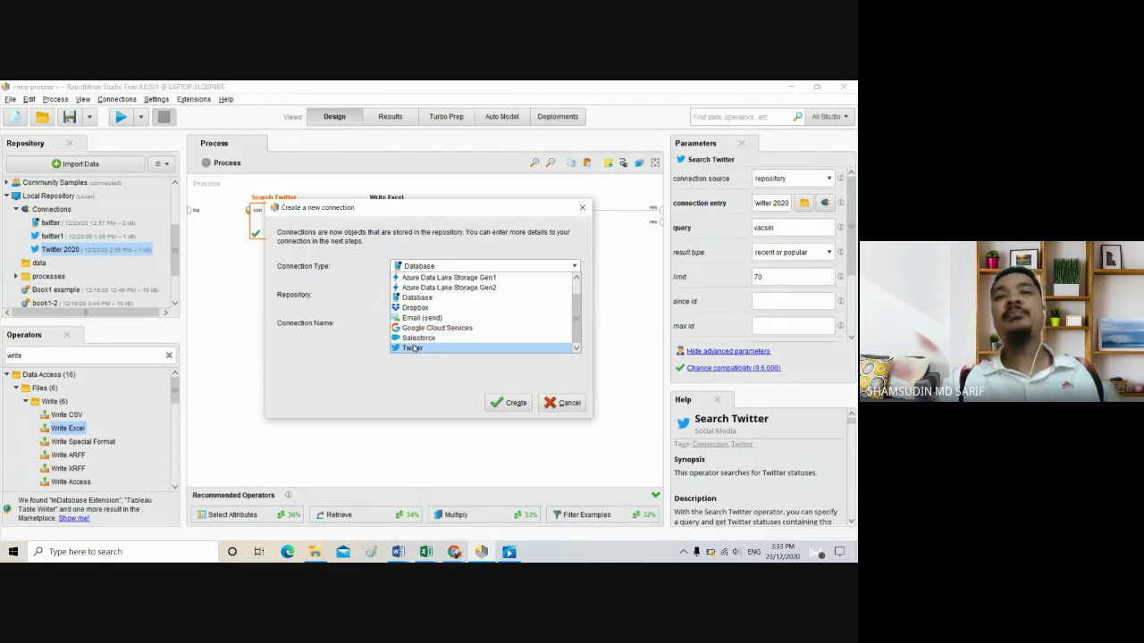
{"action": "left_click", "coordinate": [582, 207]}
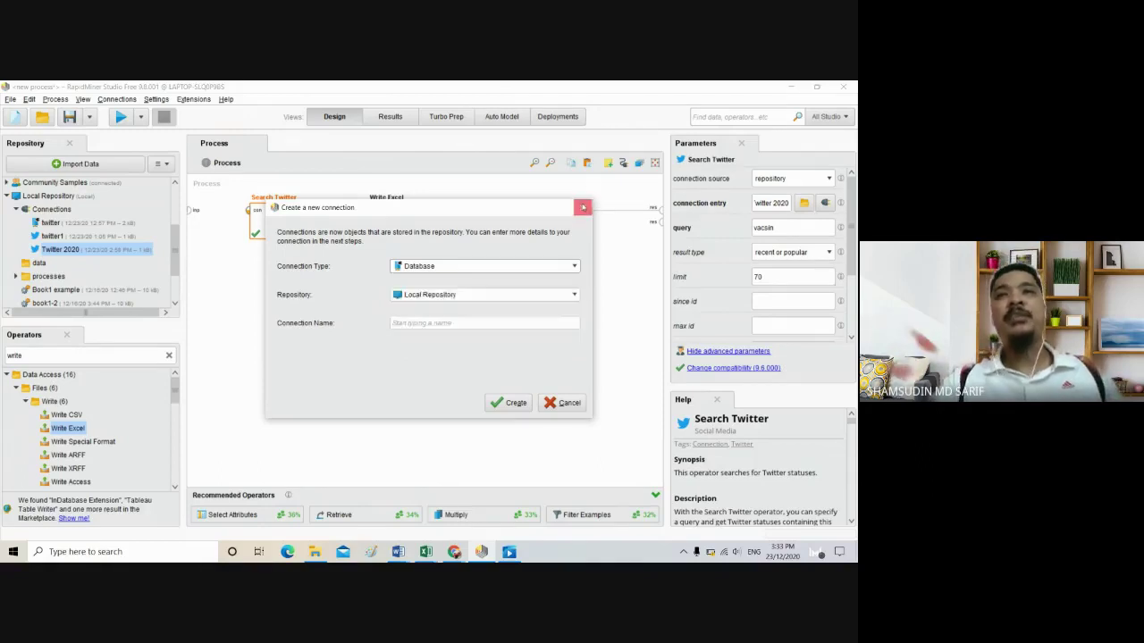
{"action": "left_click", "coordinate": [581, 207]}
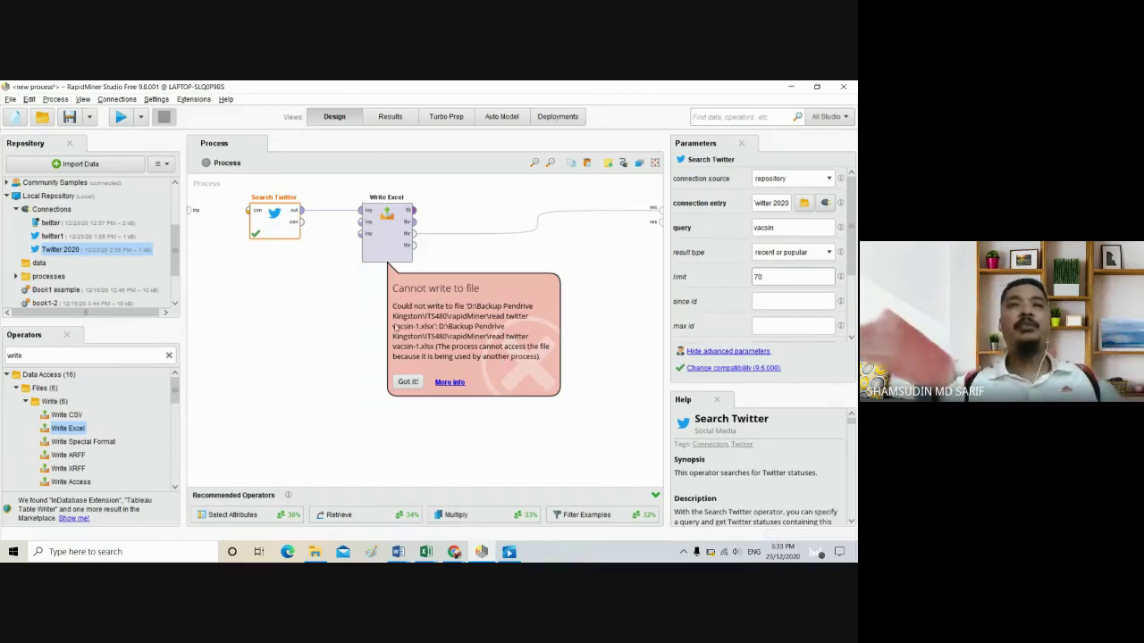
{"action": "left_click", "coordinate": [426, 552]}
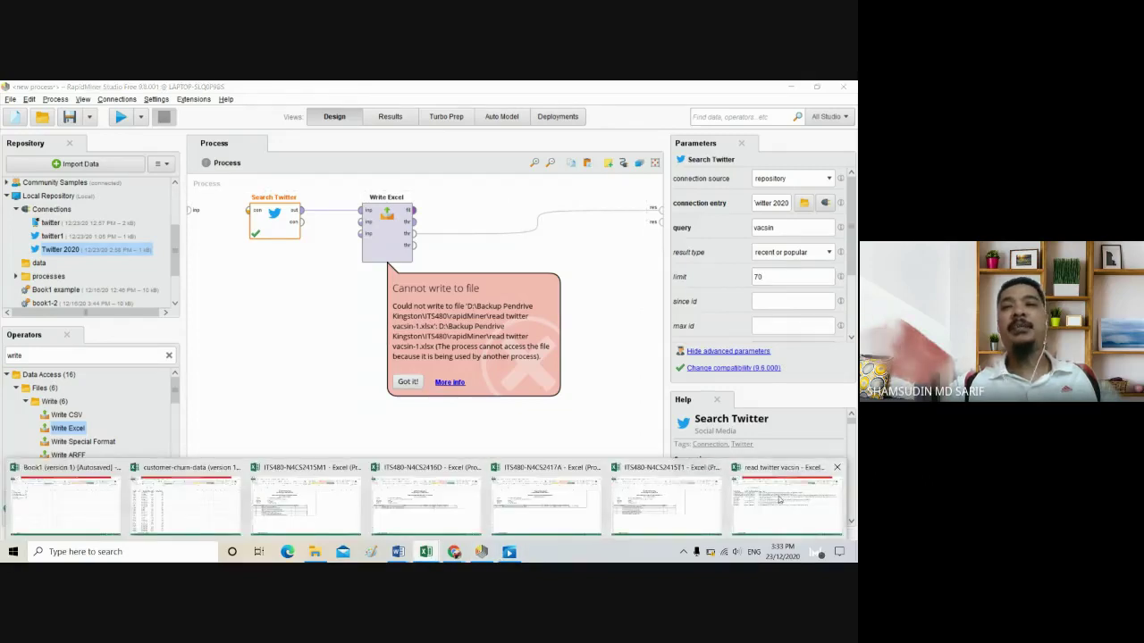
{"action": "left_click", "coordinate": [760, 503]}
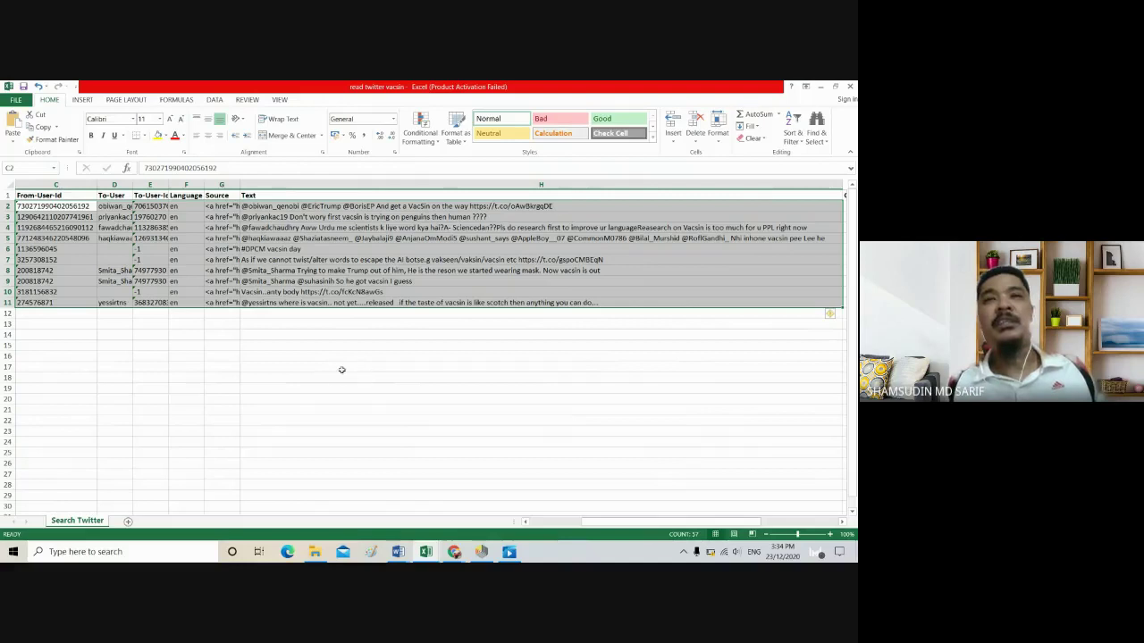
{"action": "mouse_move", "coordinate": [428, 553]}
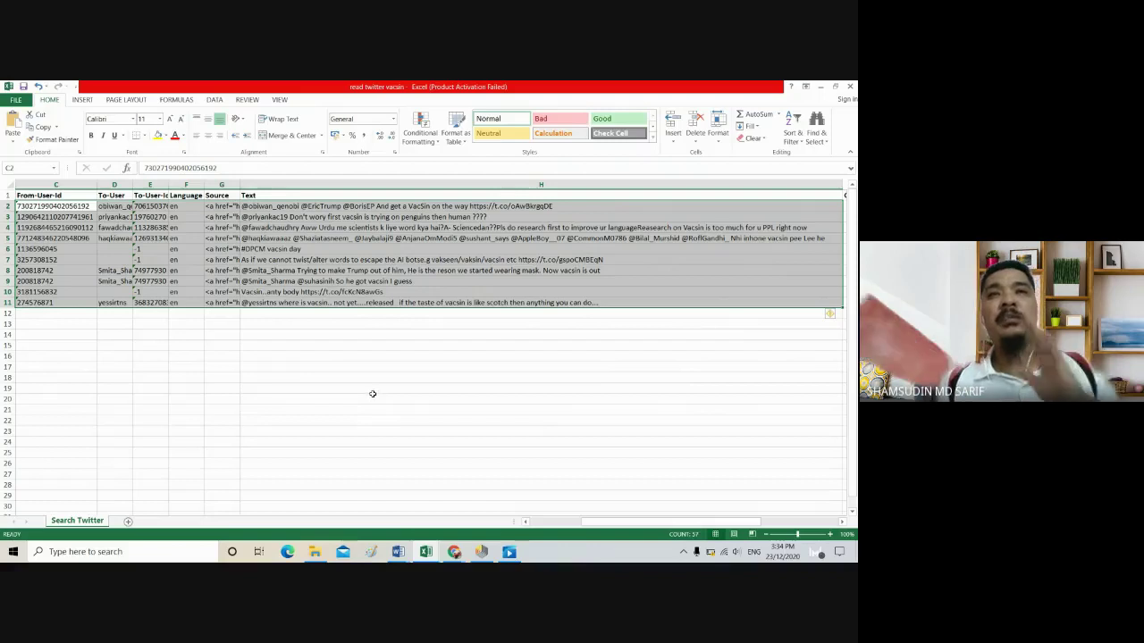
{"action": "left_click", "coordinate": [820, 86]}
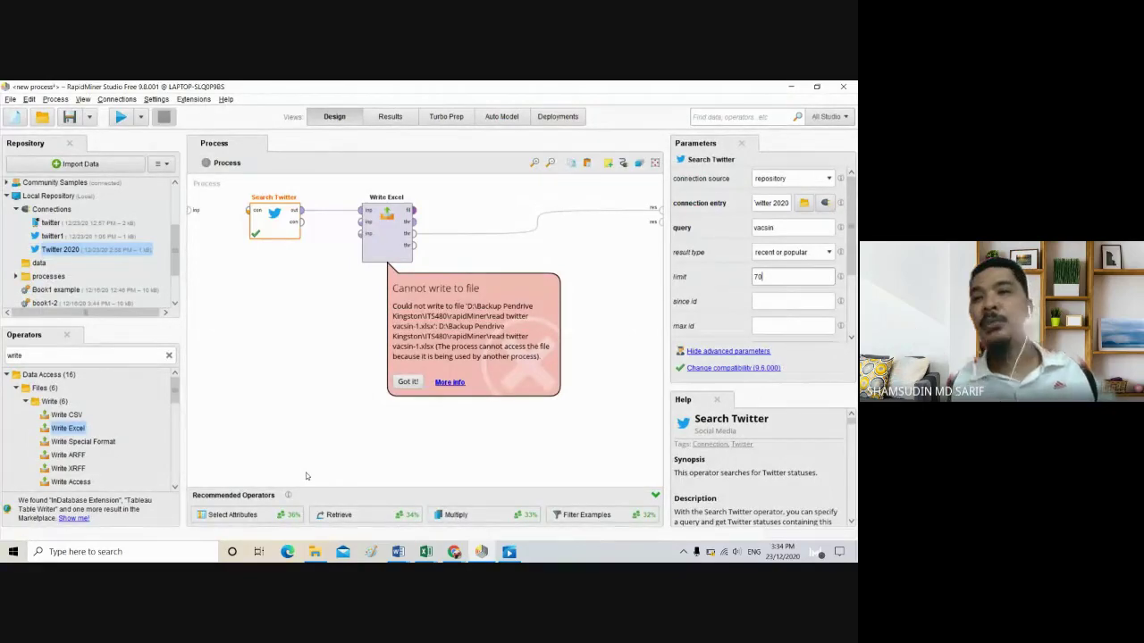
In ITS480-N4CS2415T1, confirm 1 in H16 and enter 0 in H18.
{"action": "left_click", "coordinate": [454, 552]}
{"action": "left_click", "coordinate": [398, 470]}
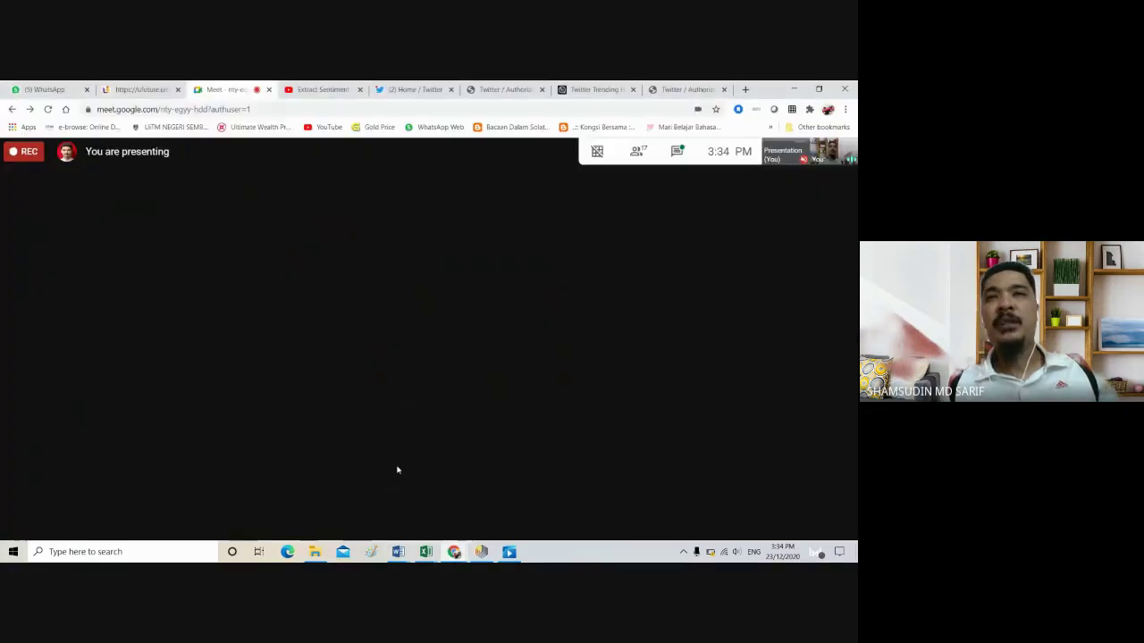
{"action": "left_click", "coordinate": [425, 551]}
{"action": "left_click", "coordinate": [662, 502]}
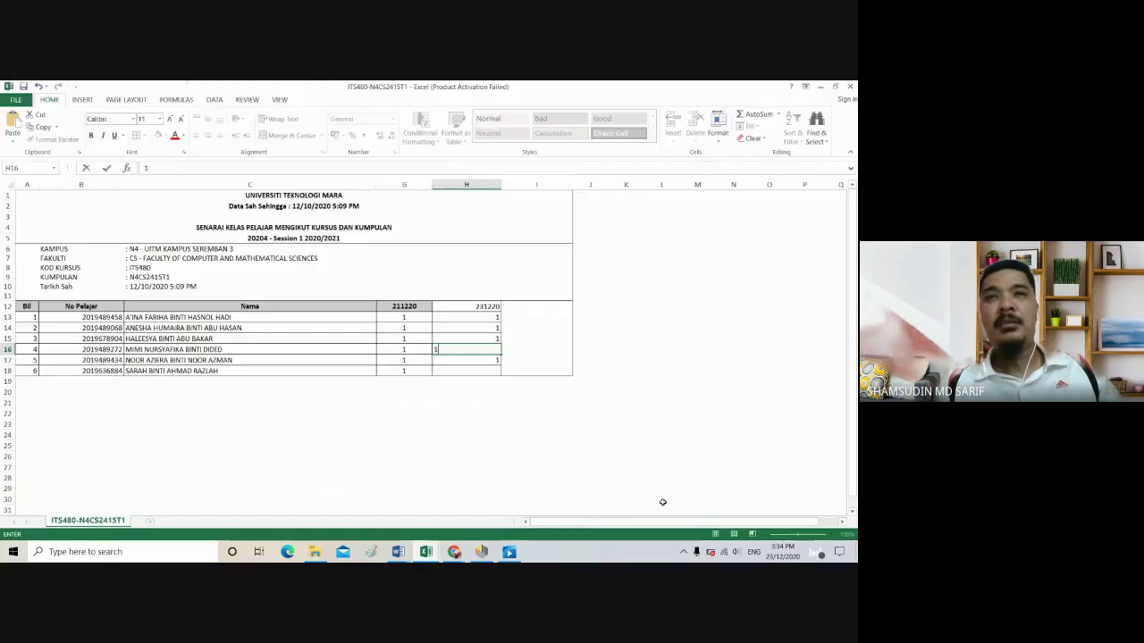
{"action": "left_click", "coordinate": [483, 414]}
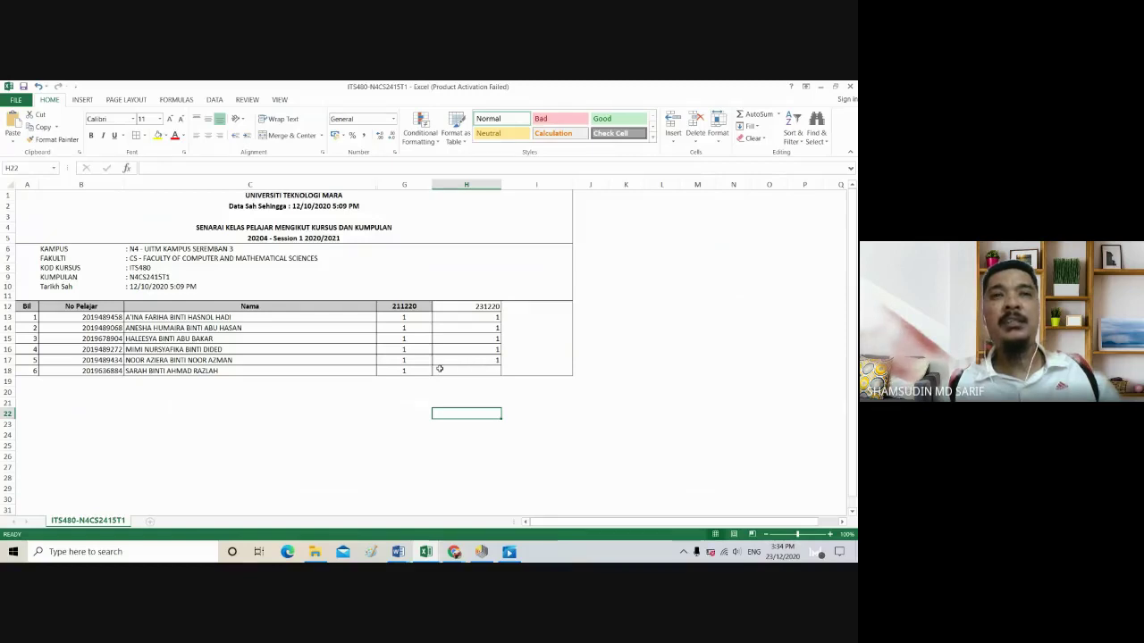
{"action": "left_click", "coordinate": [493, 370]}
{"action": "type", "text": "0"}
{"action": "left_click", "coordinate": [467, 434]}
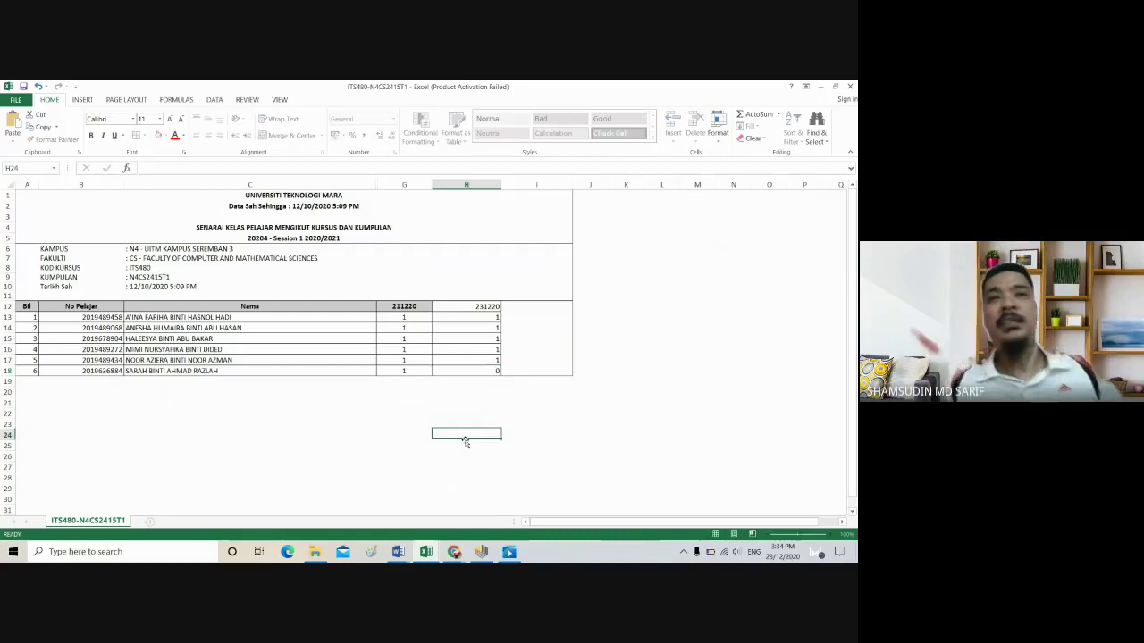
Review the ITS480-N4CS2417A and ITS480-N4CS2415M1 sheets, then minimise all three Excel workbooks.
{"action": "left_click", "coordinate": [425, 551]}
{"action": "left_click", "coordinate": [566, 501]}
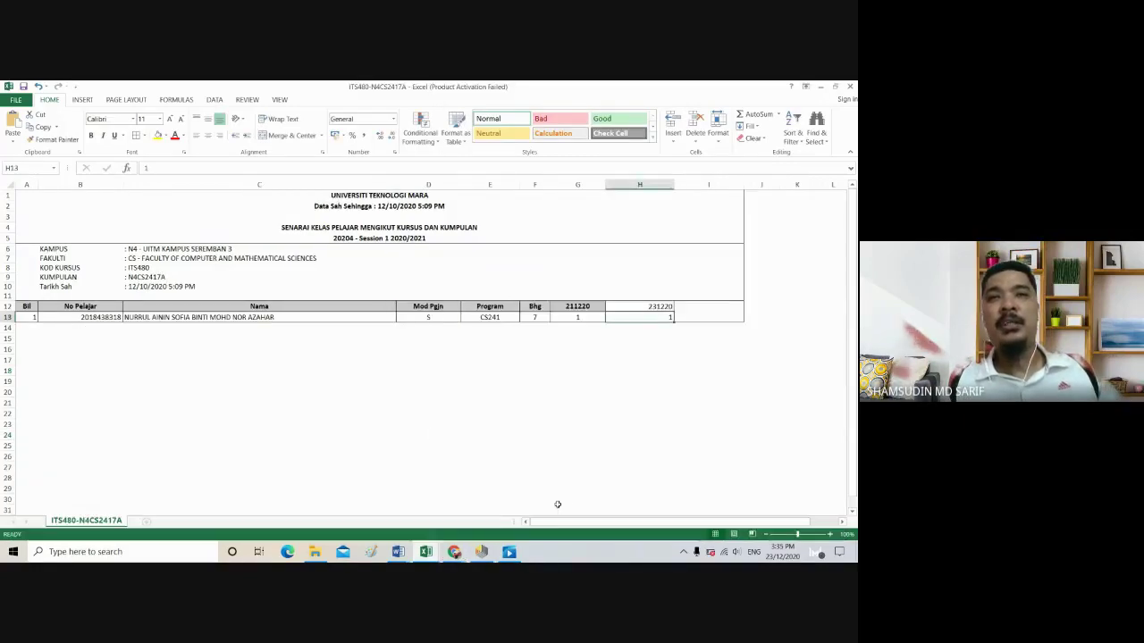
{"action": "mouse_move", "coordinate": [426, 546]}
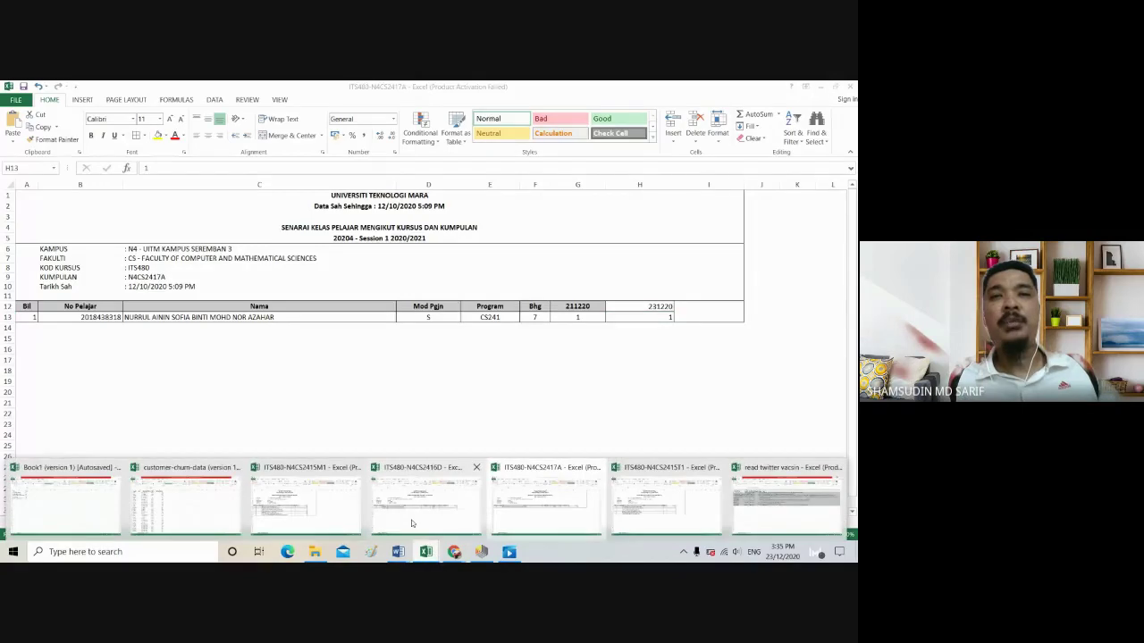
{"action": "left_click", "coordinate": [337, 511]}
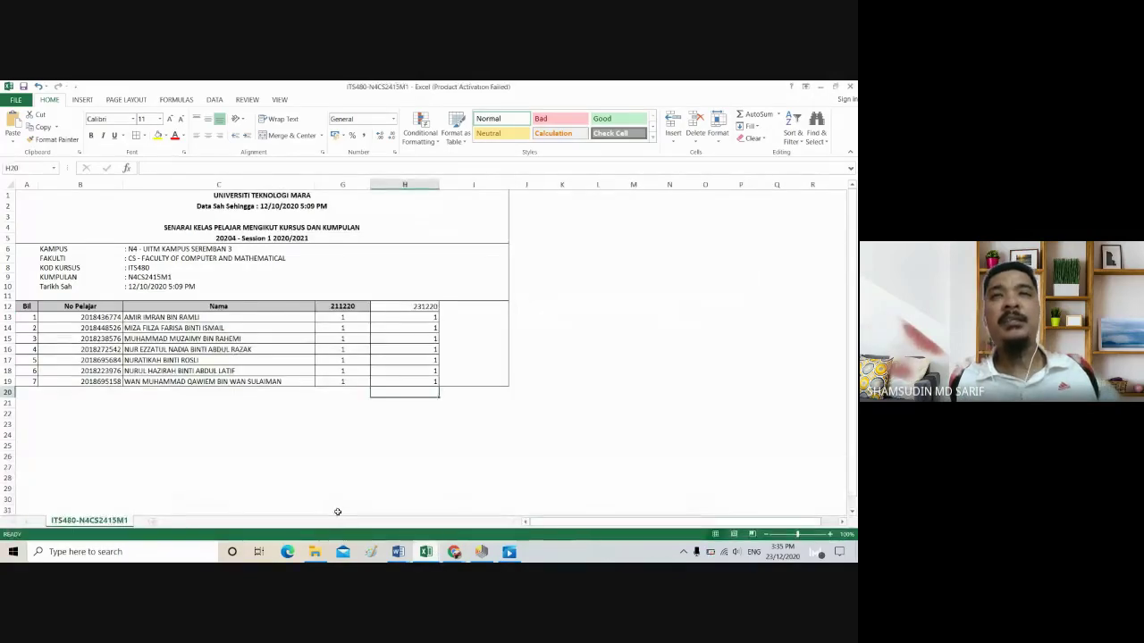
{"action": "left_click", "coordinate": [823, 87]}
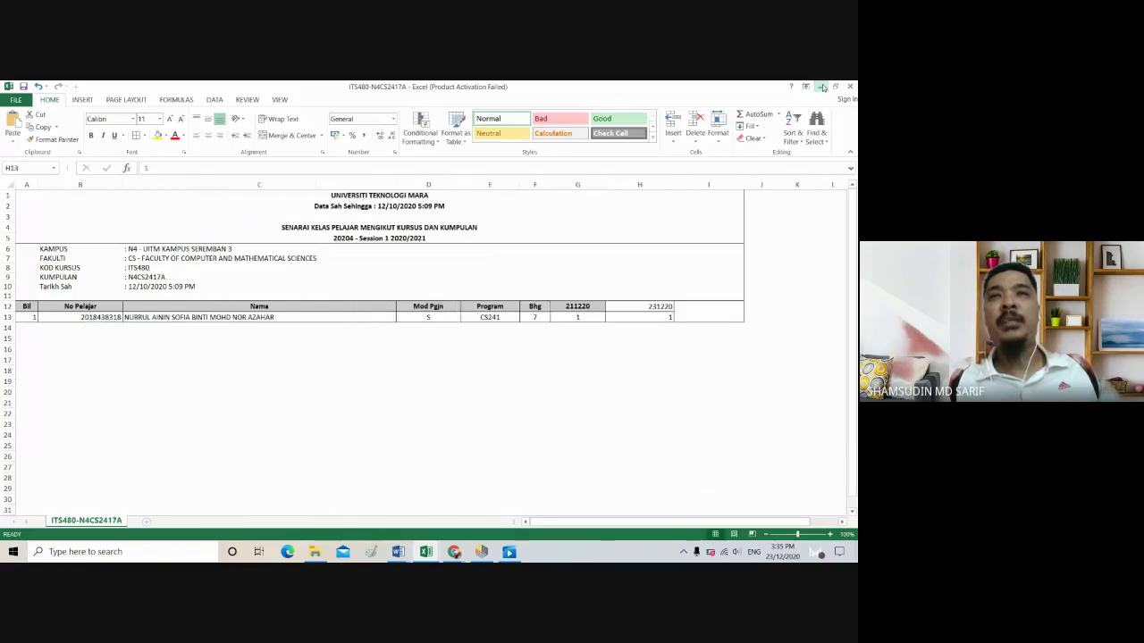
{"action": "left_click", "coordinate": [823, 87]}
{"action": "left_click", "coordinate": [823, 87]}
{"action": "left_click", "coordinate": [822, 87]}
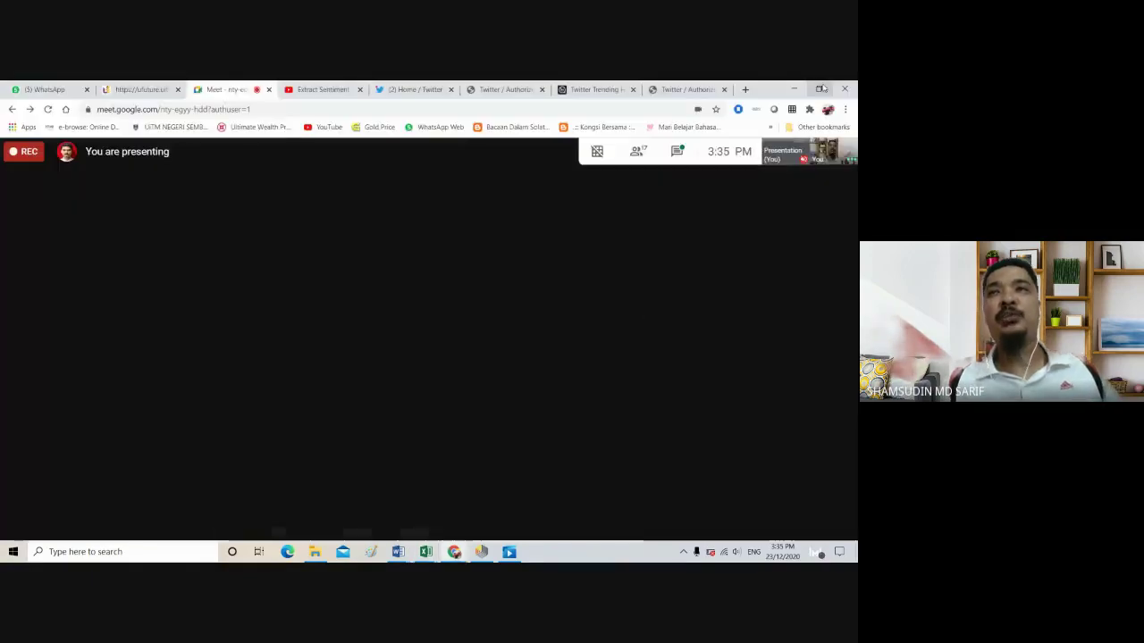
{"action": "mouse_move", "coordinate": [352, 387]}
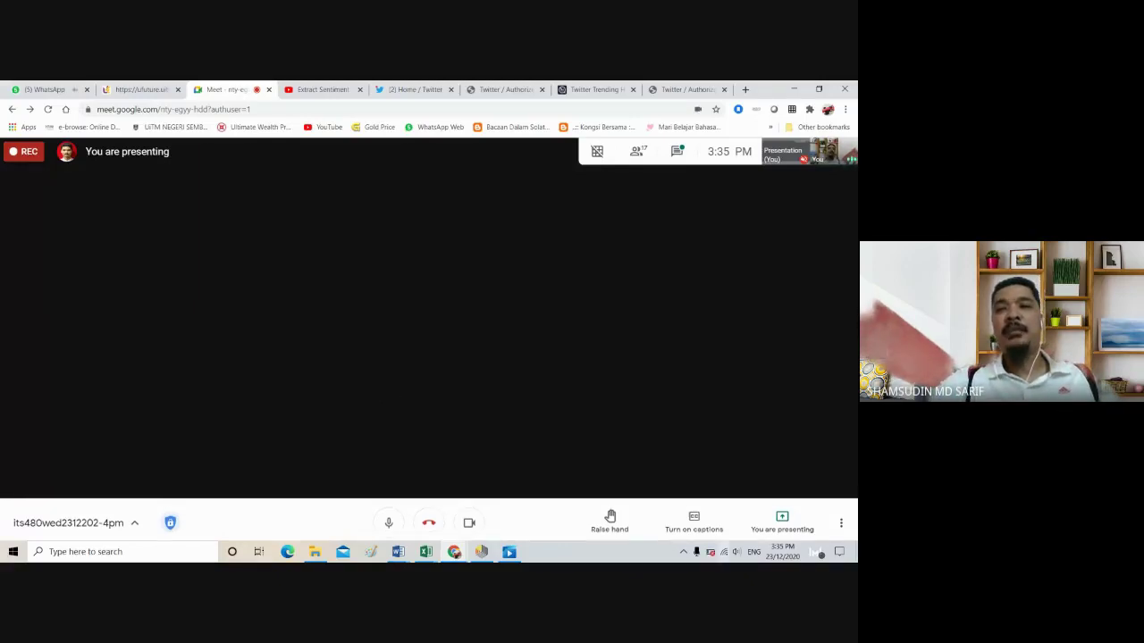
{"action": "mouse_move", "coordinate": [715, 555]}
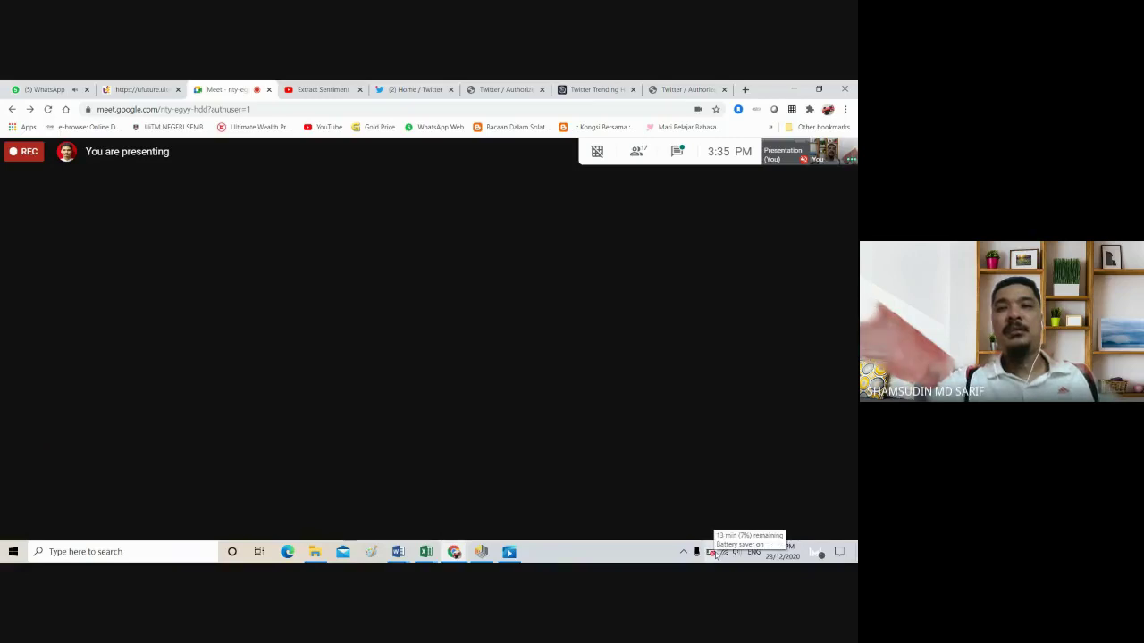